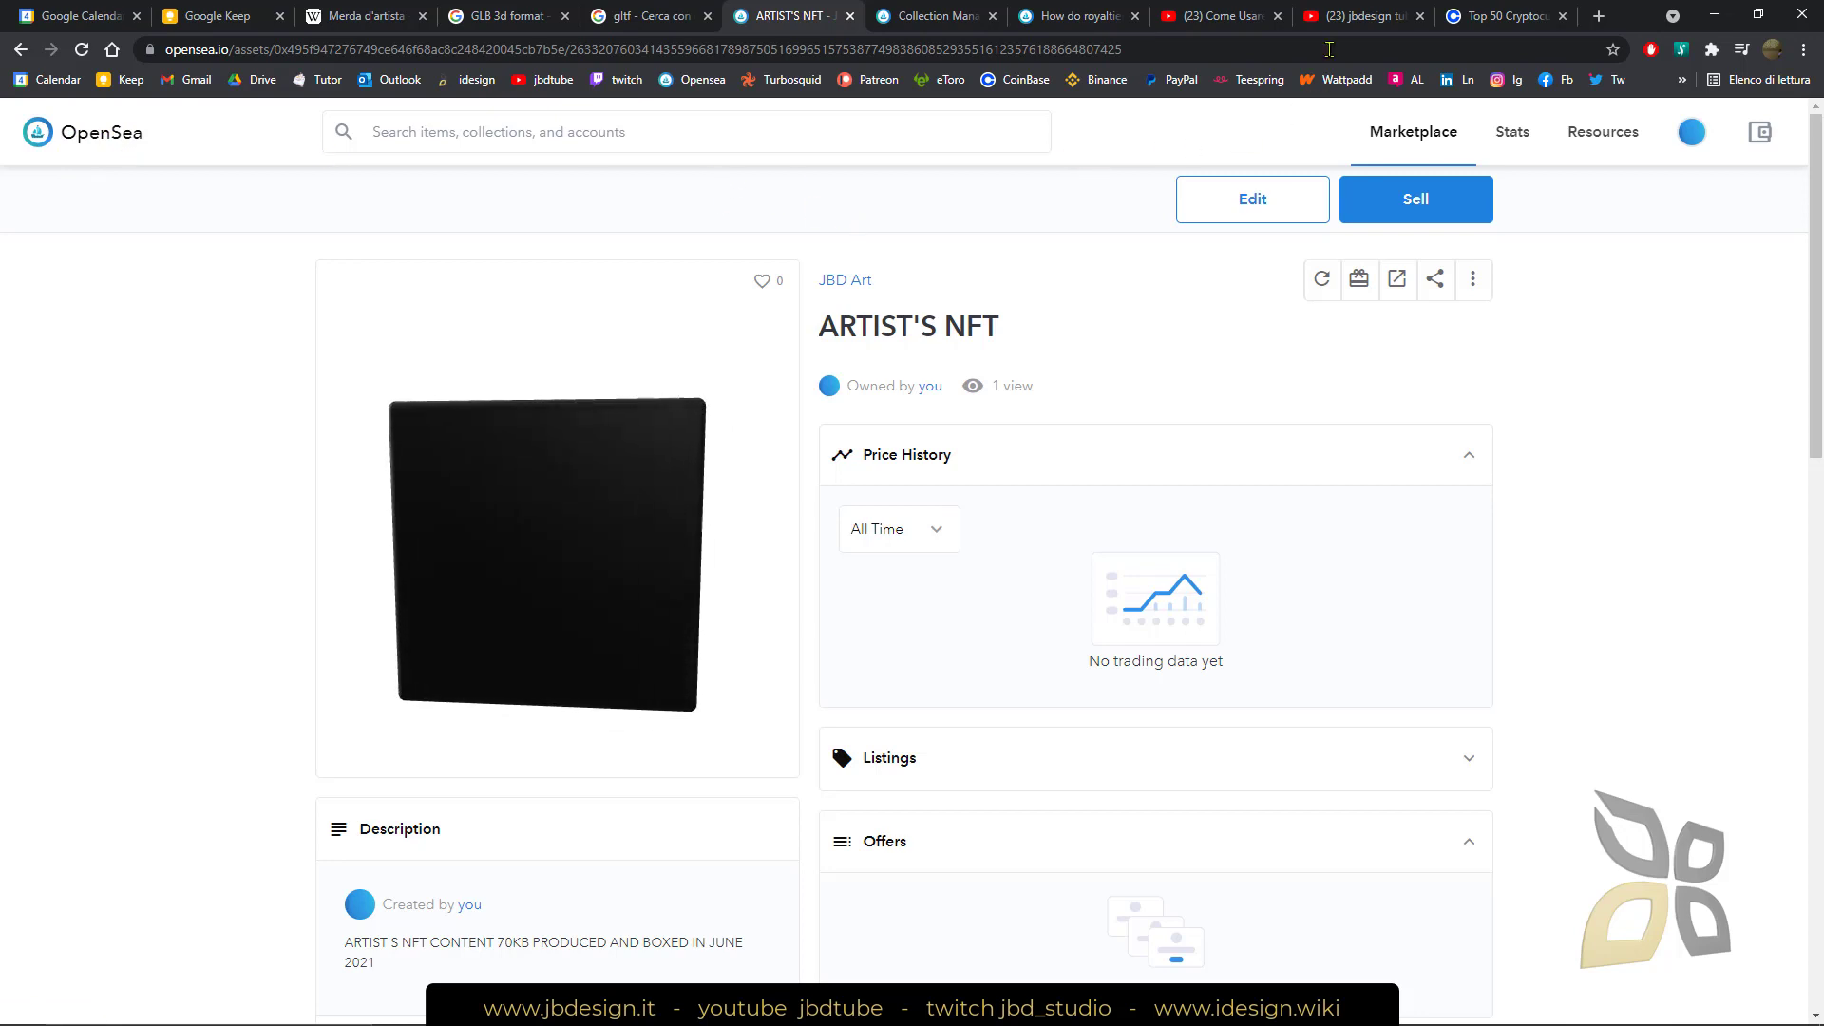
Step: Switch to the jbdesign tube YouTube channel and enter metamask in the channel search, replacing it with a query beginning "ope"
click(1363, 15)
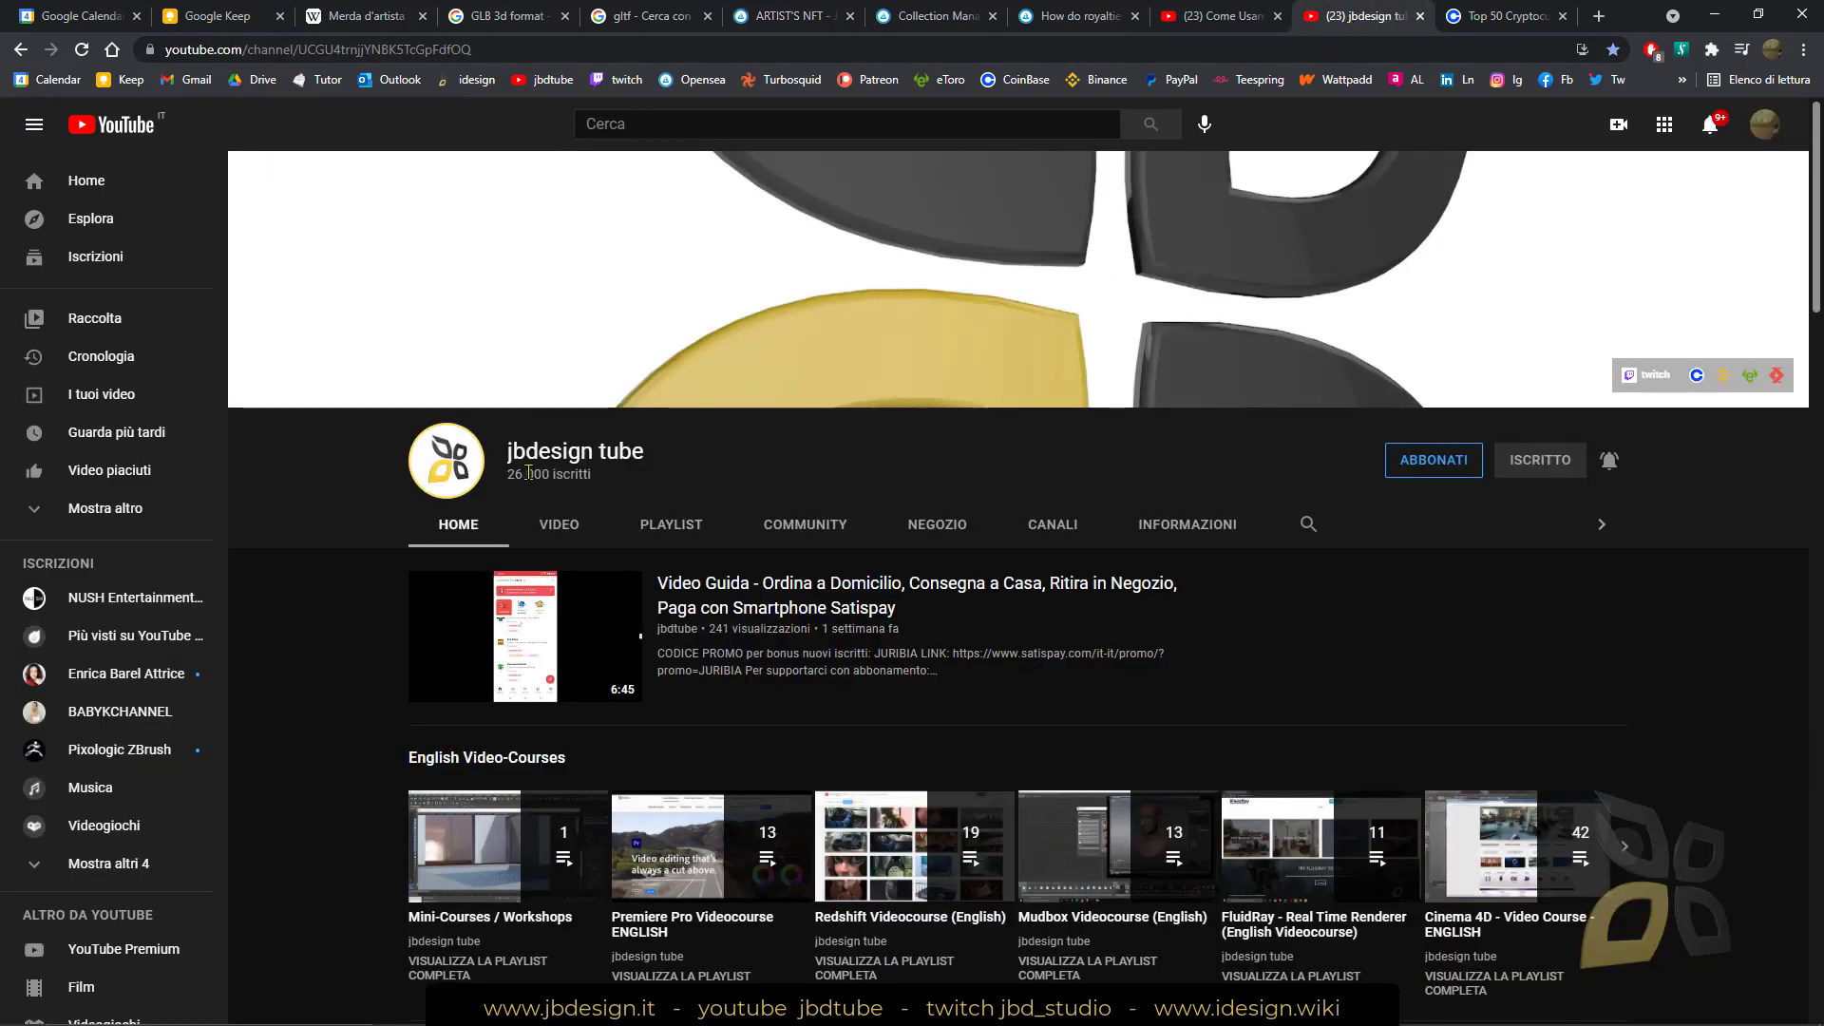
click(1308, 524)
text(met)
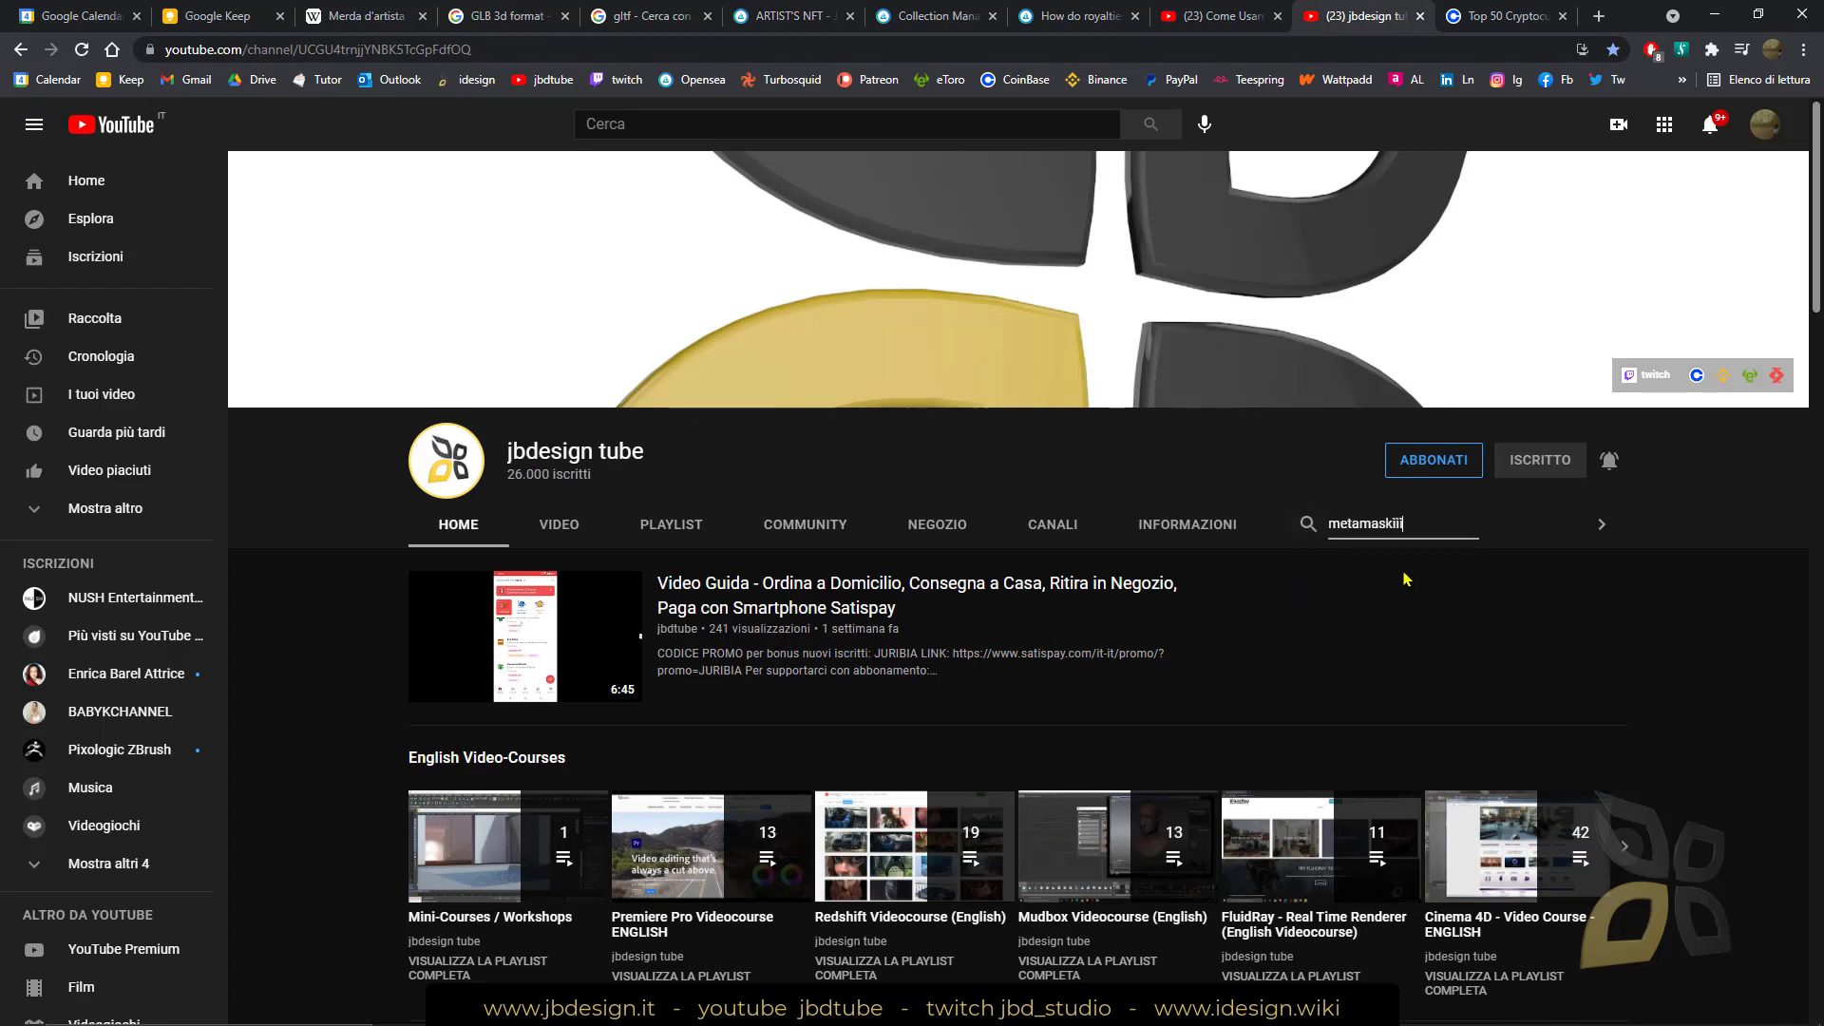
text(amaskii)
key(ctrl+a)
key(BackSpace)
text(ope)
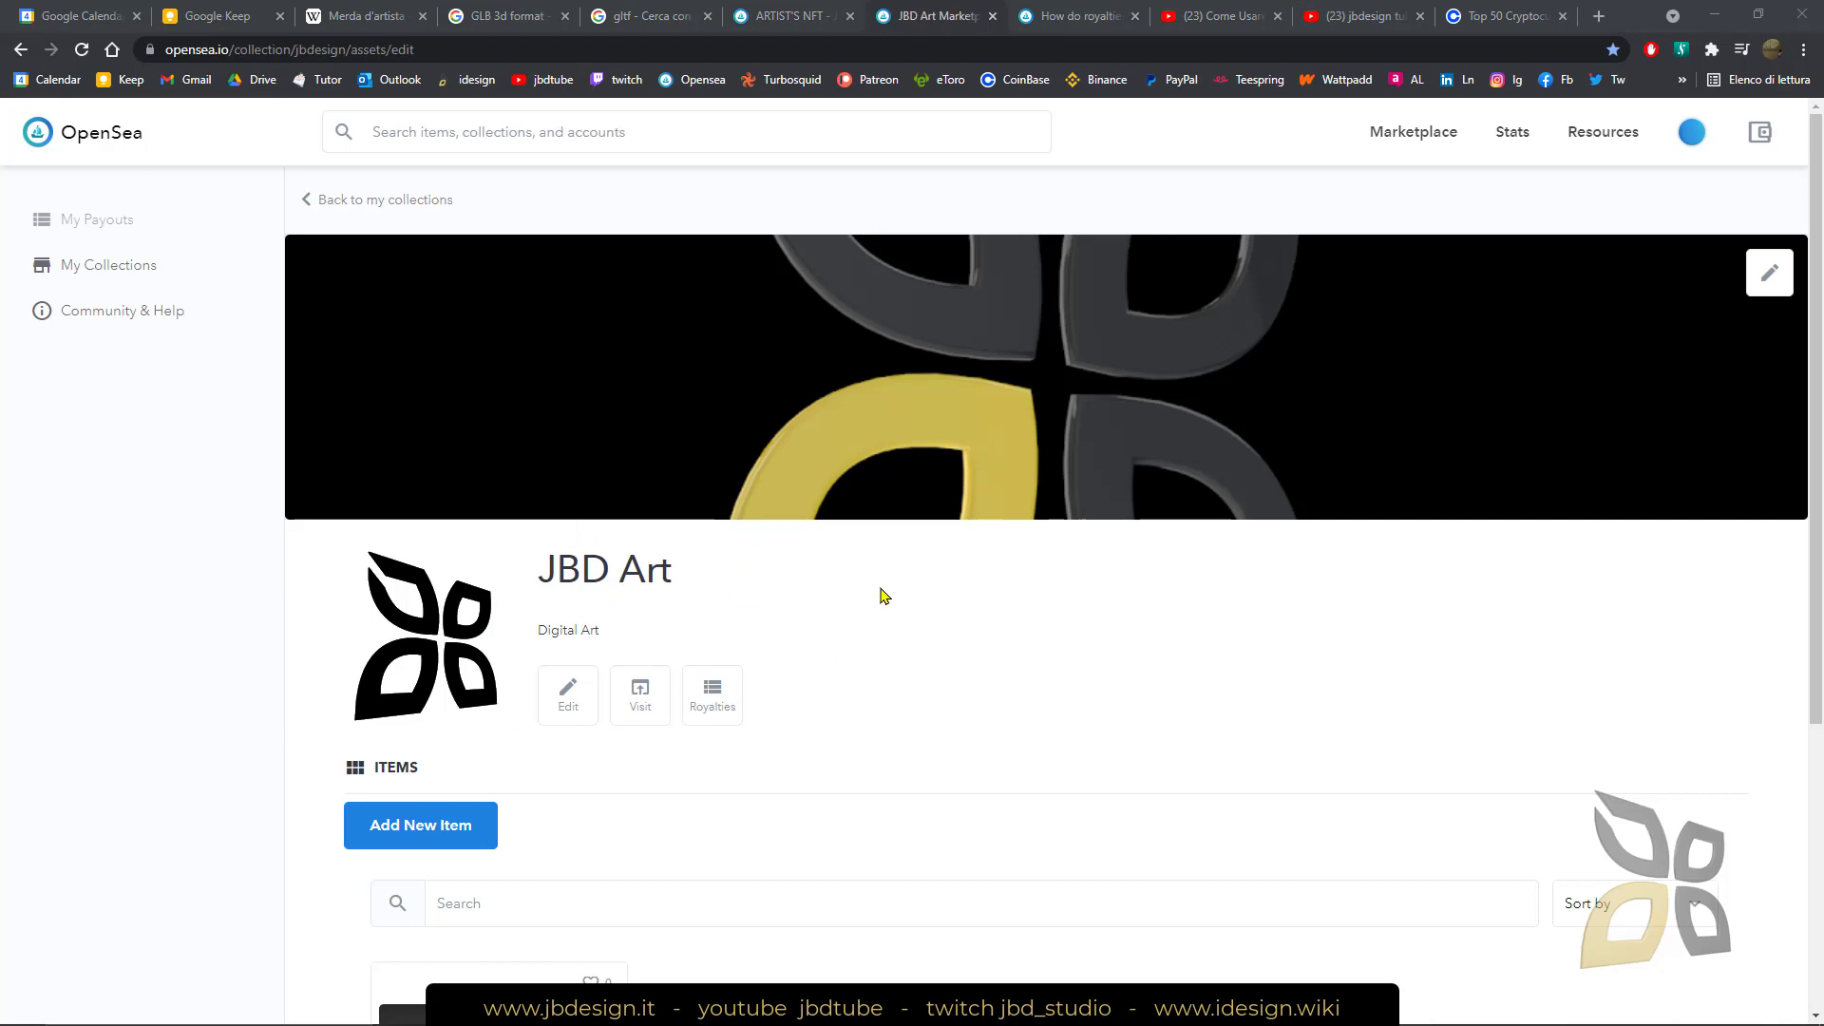
Step: Open the JBD Art collection from the OpenSea collections list and examine its ARTIST'S NFT item
click(120, 271)
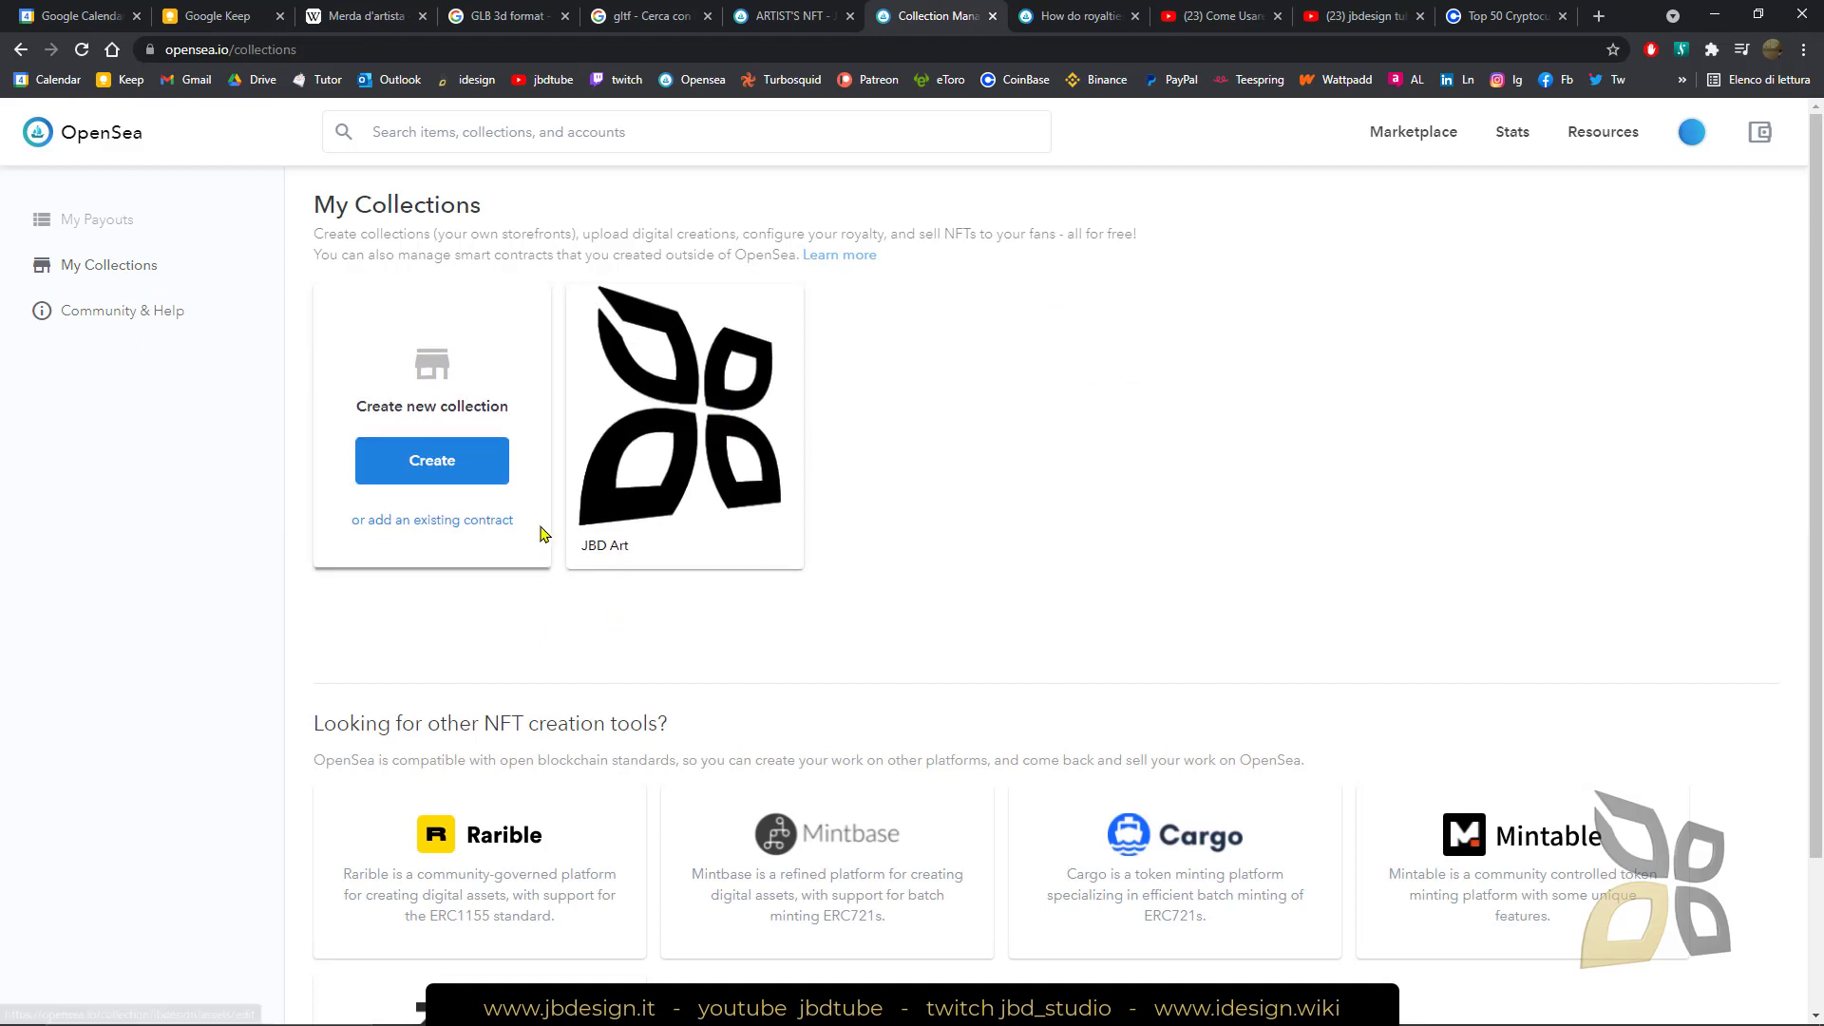
click(675, 510)
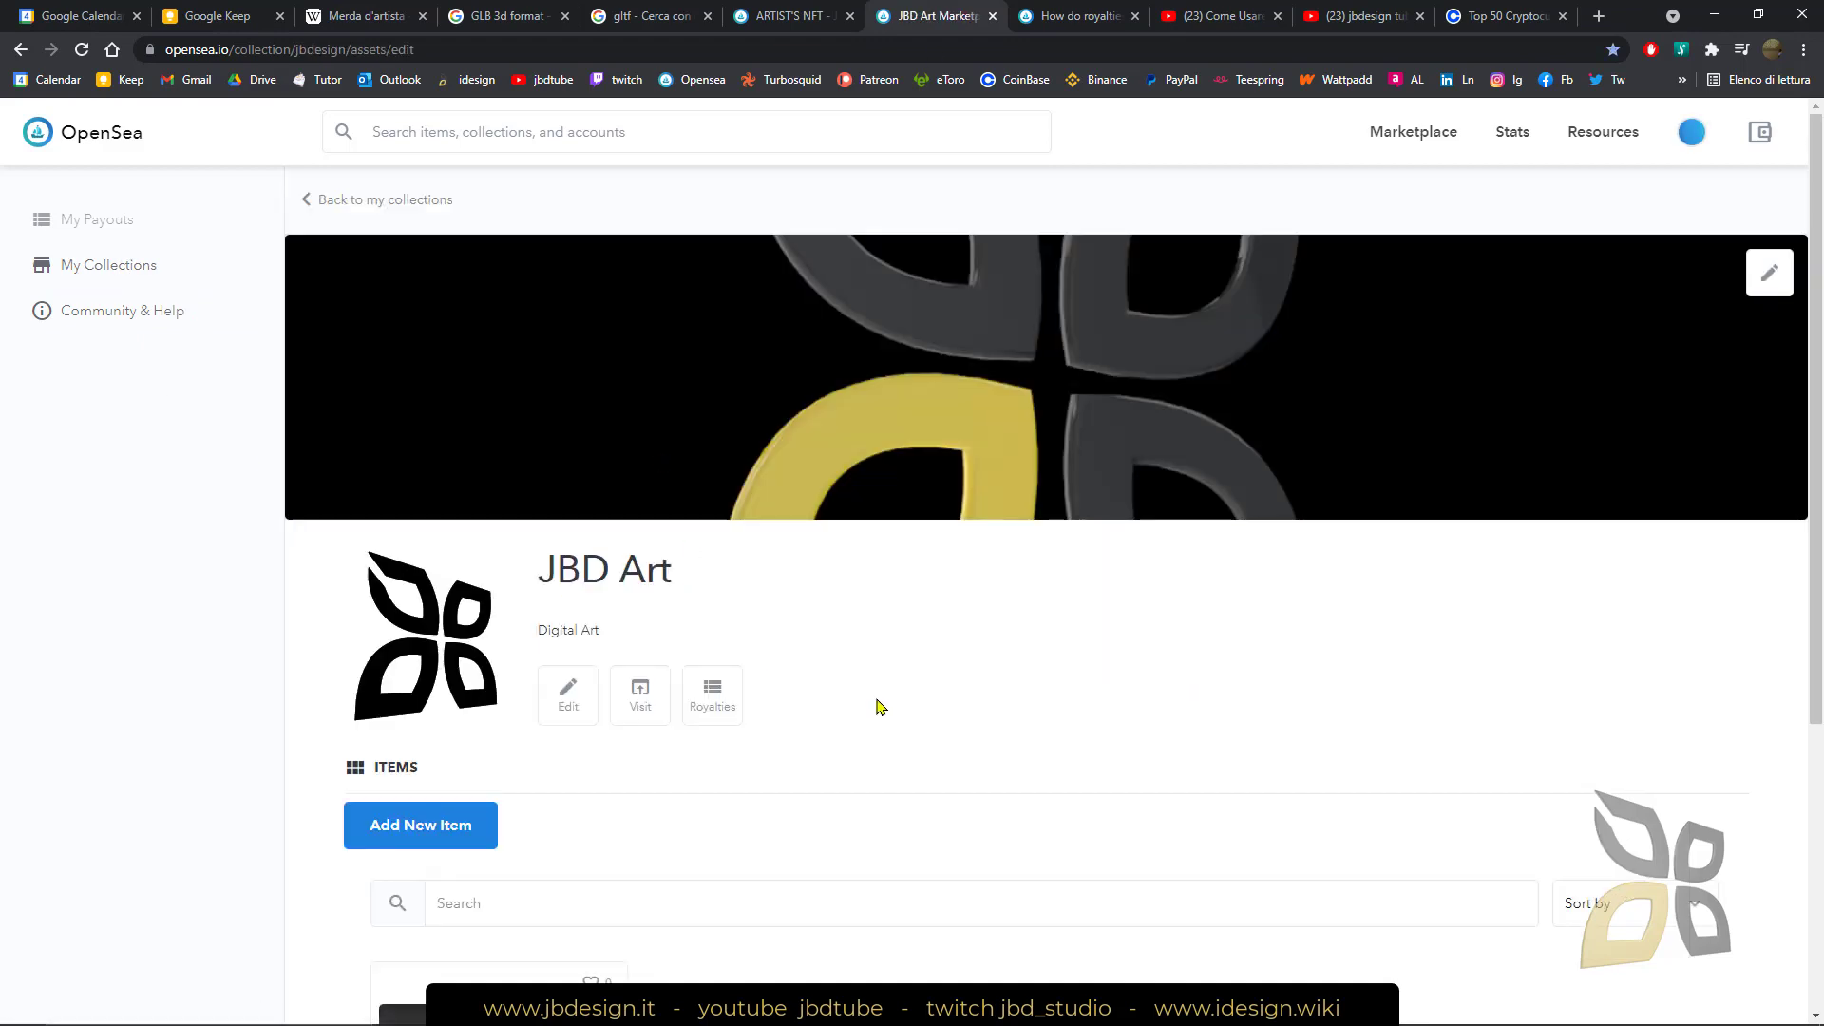
scroll(830, 647, down, 4)
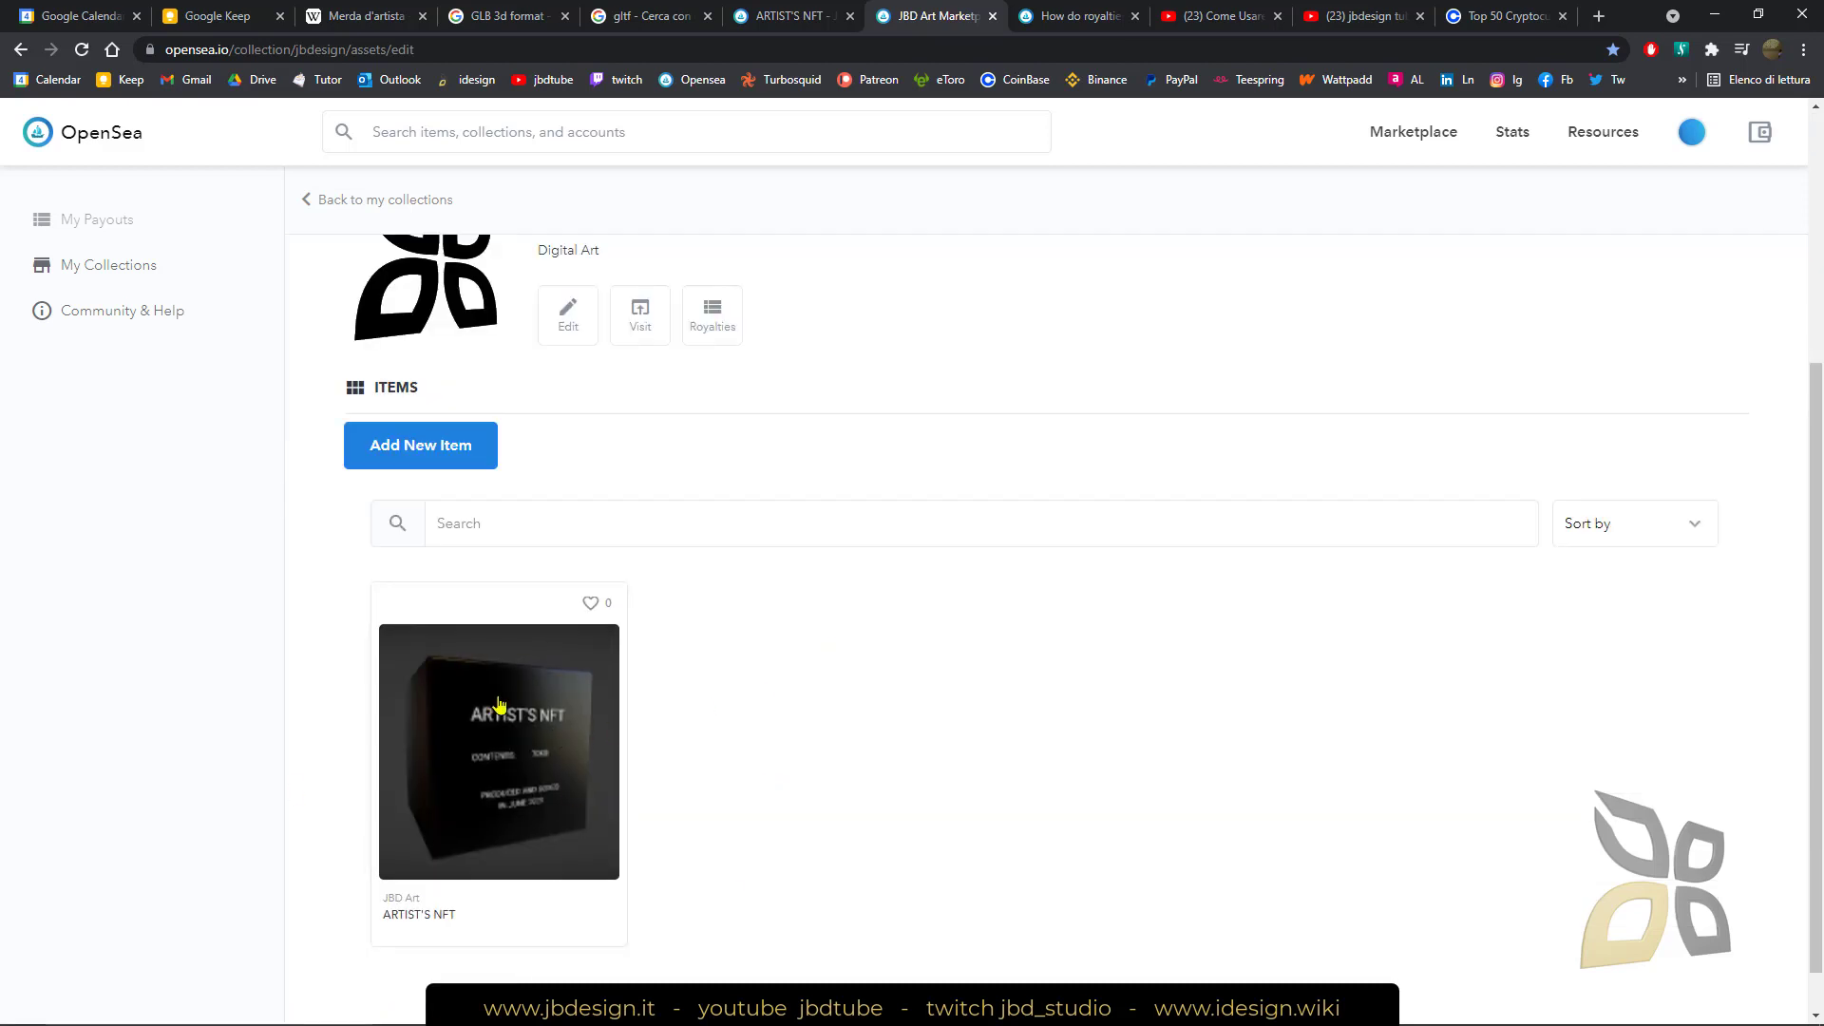
scroll(556, 703, down, 1)
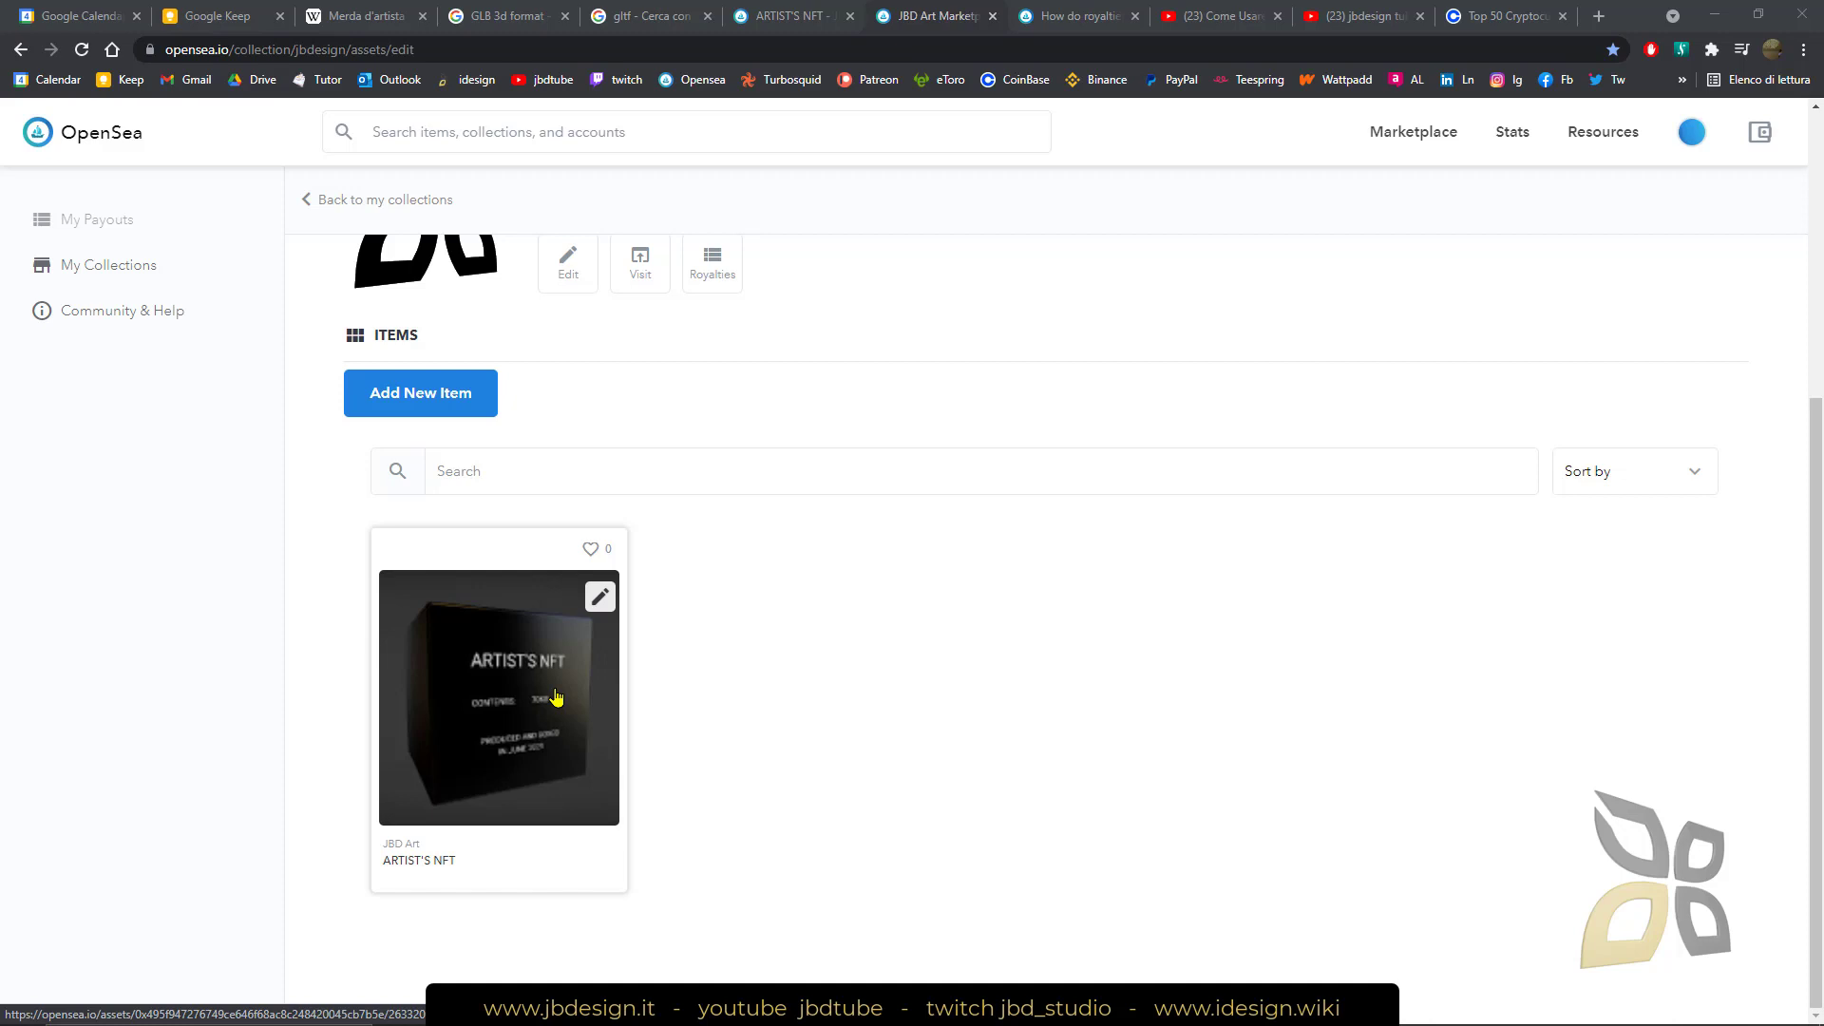
scroll(702, 611, up, 3)
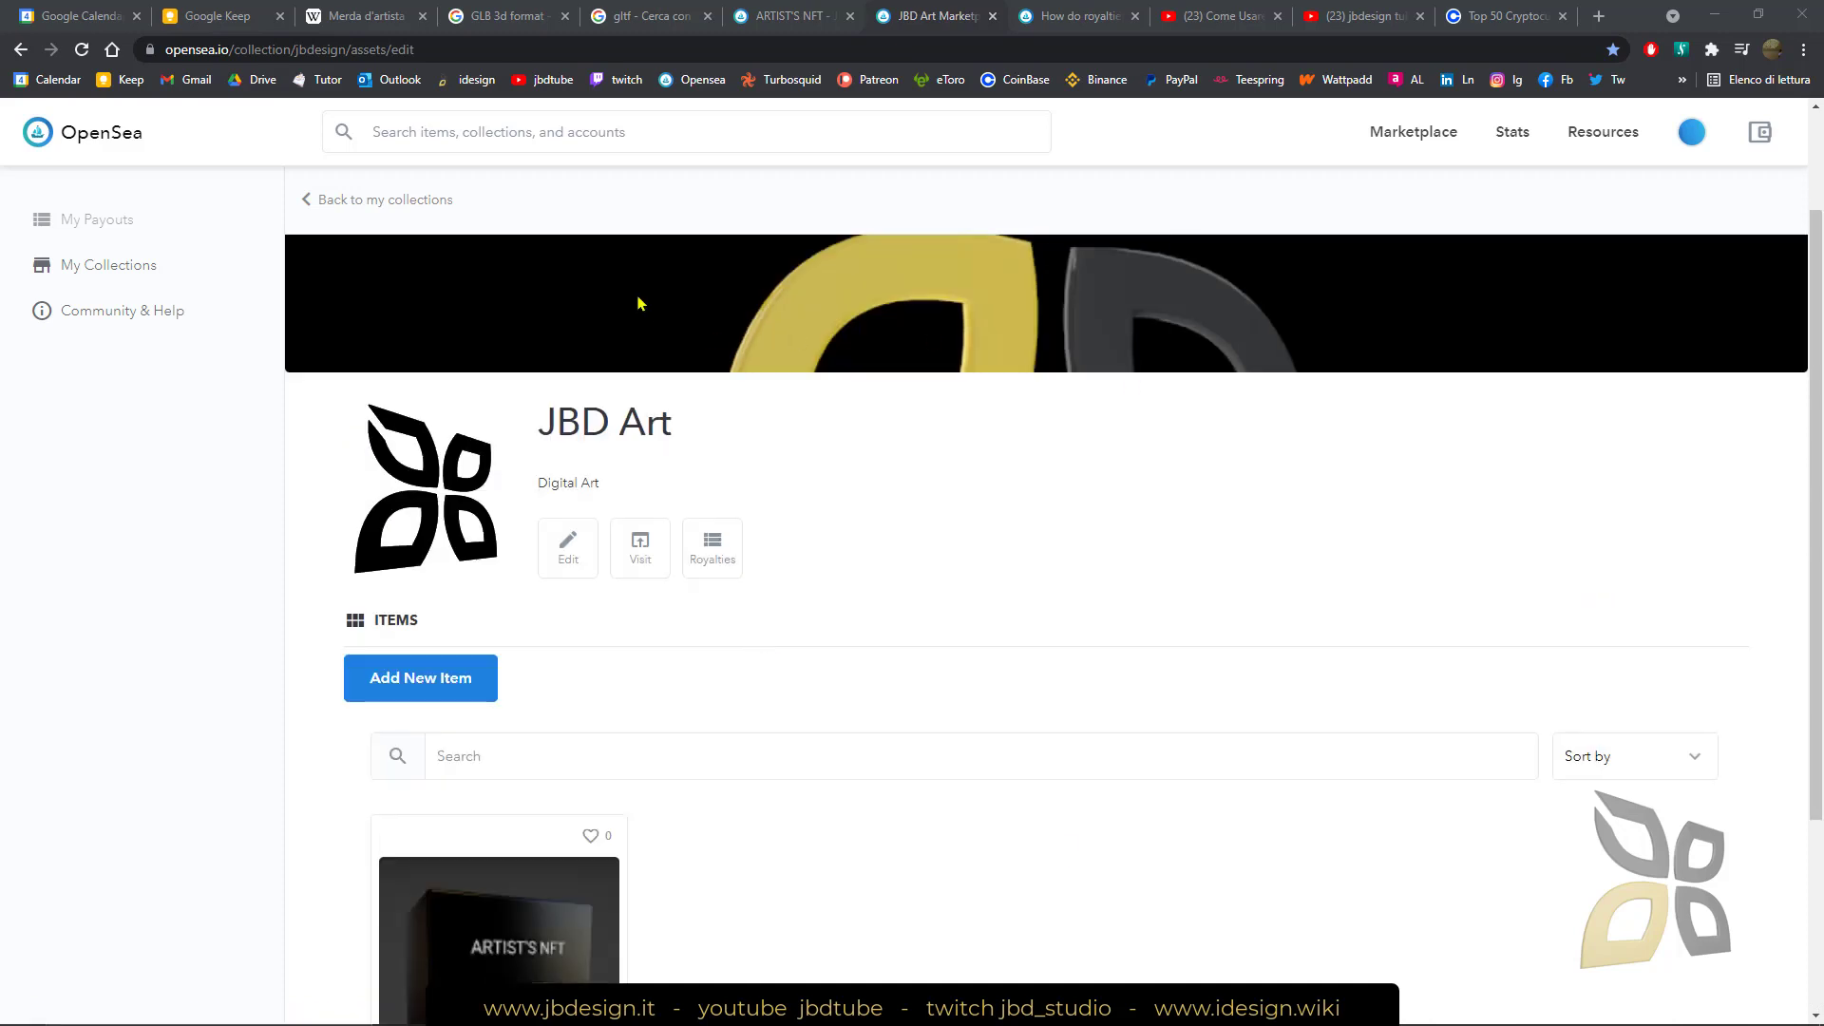
scroll(535, 680, down, 3)
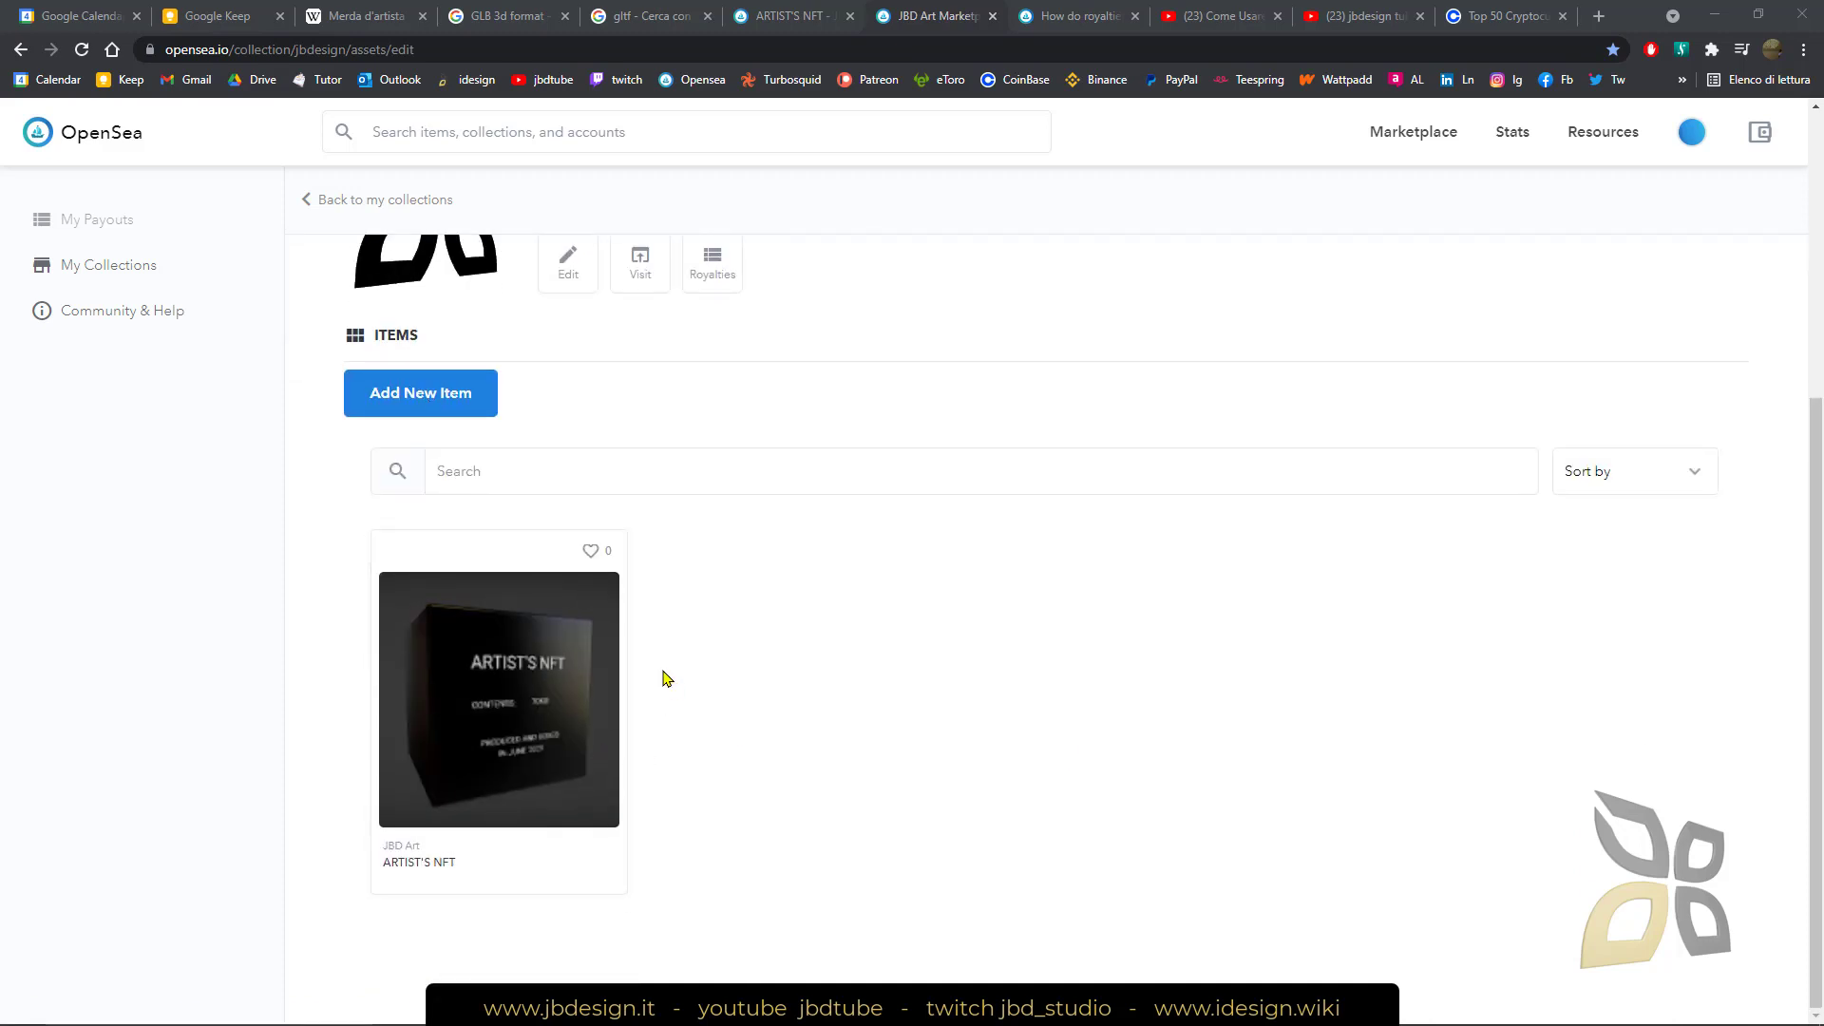
scroll(664, 677, up, 3)
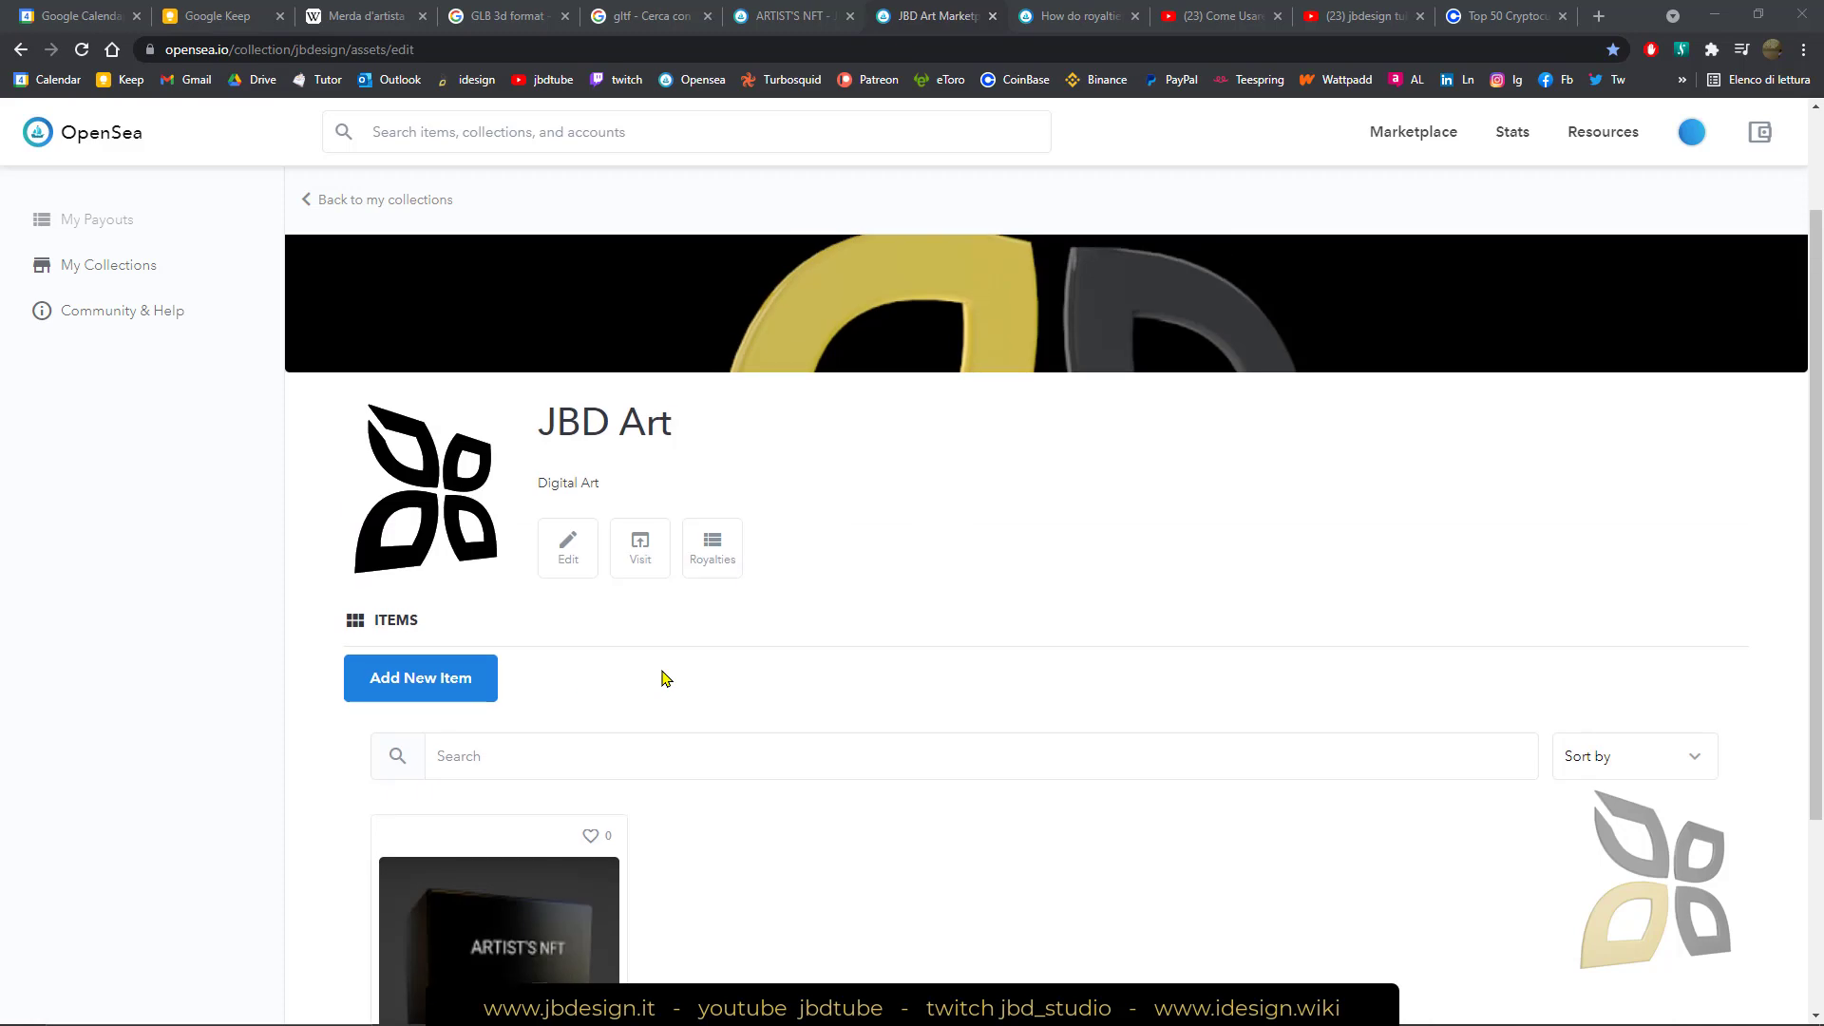
scroll(665, 677, down, 3)
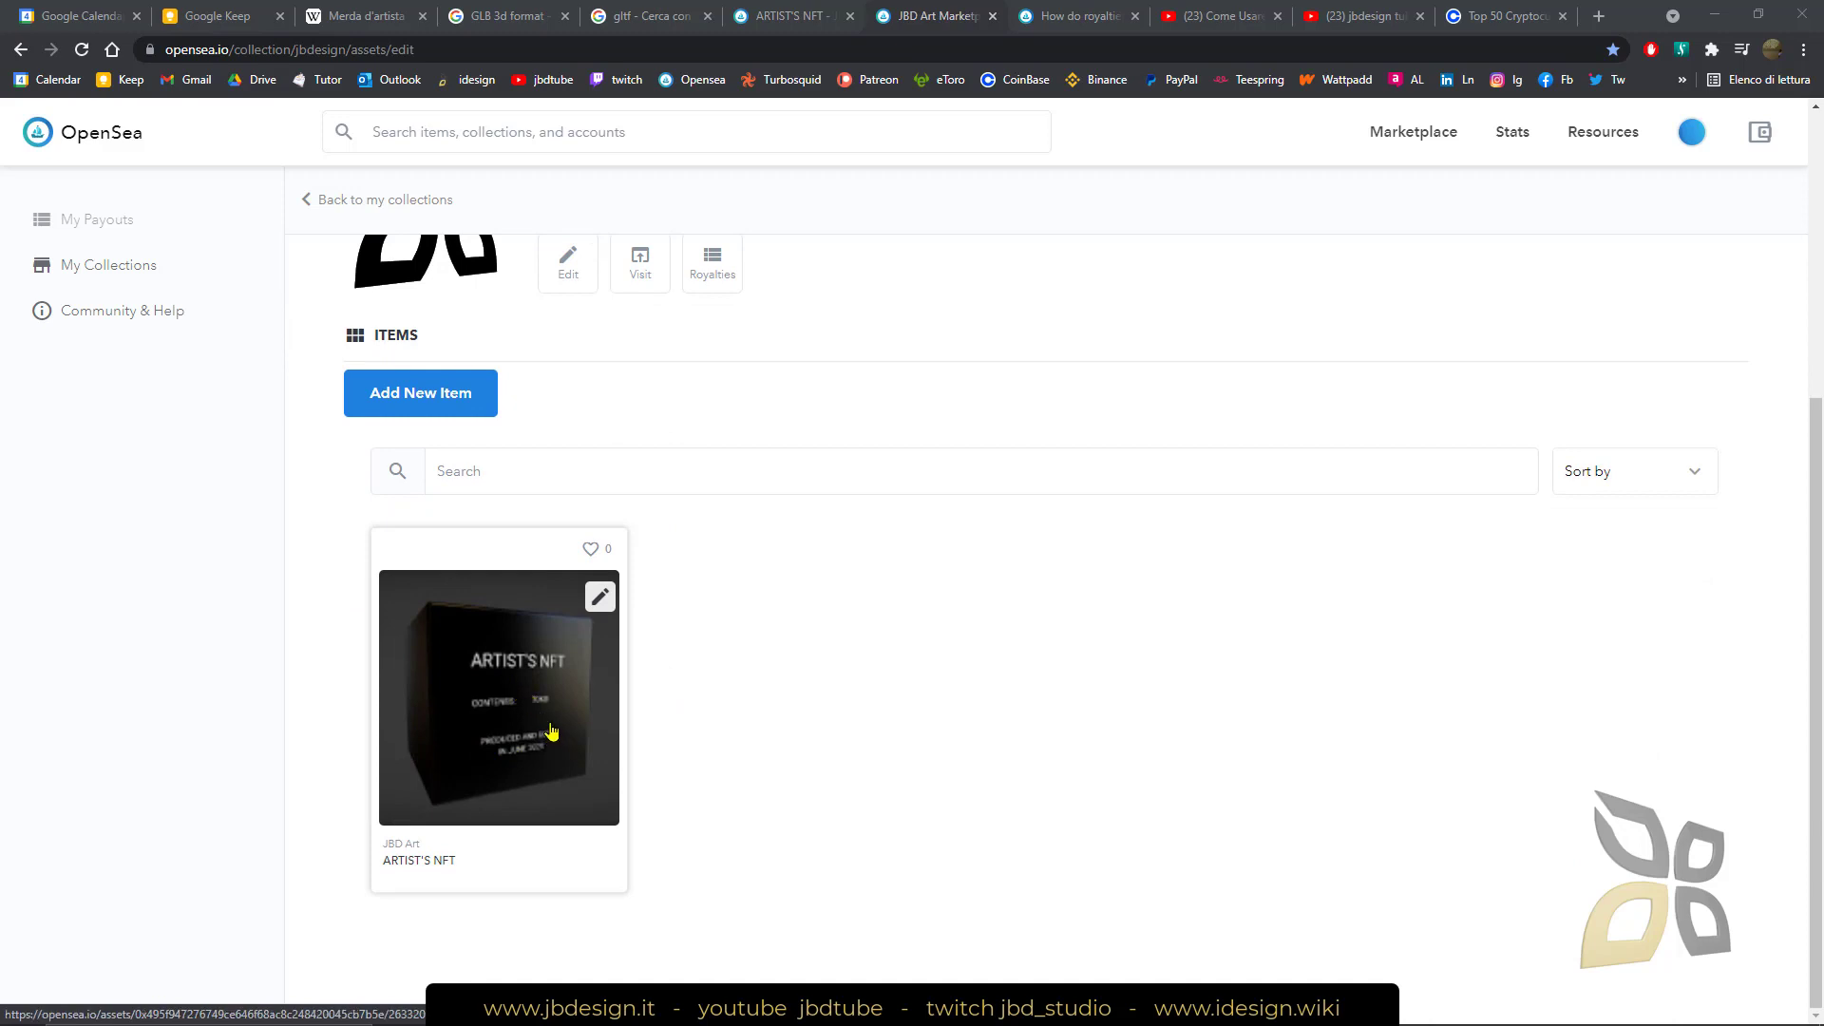
scroll(692, 738, up, 2)
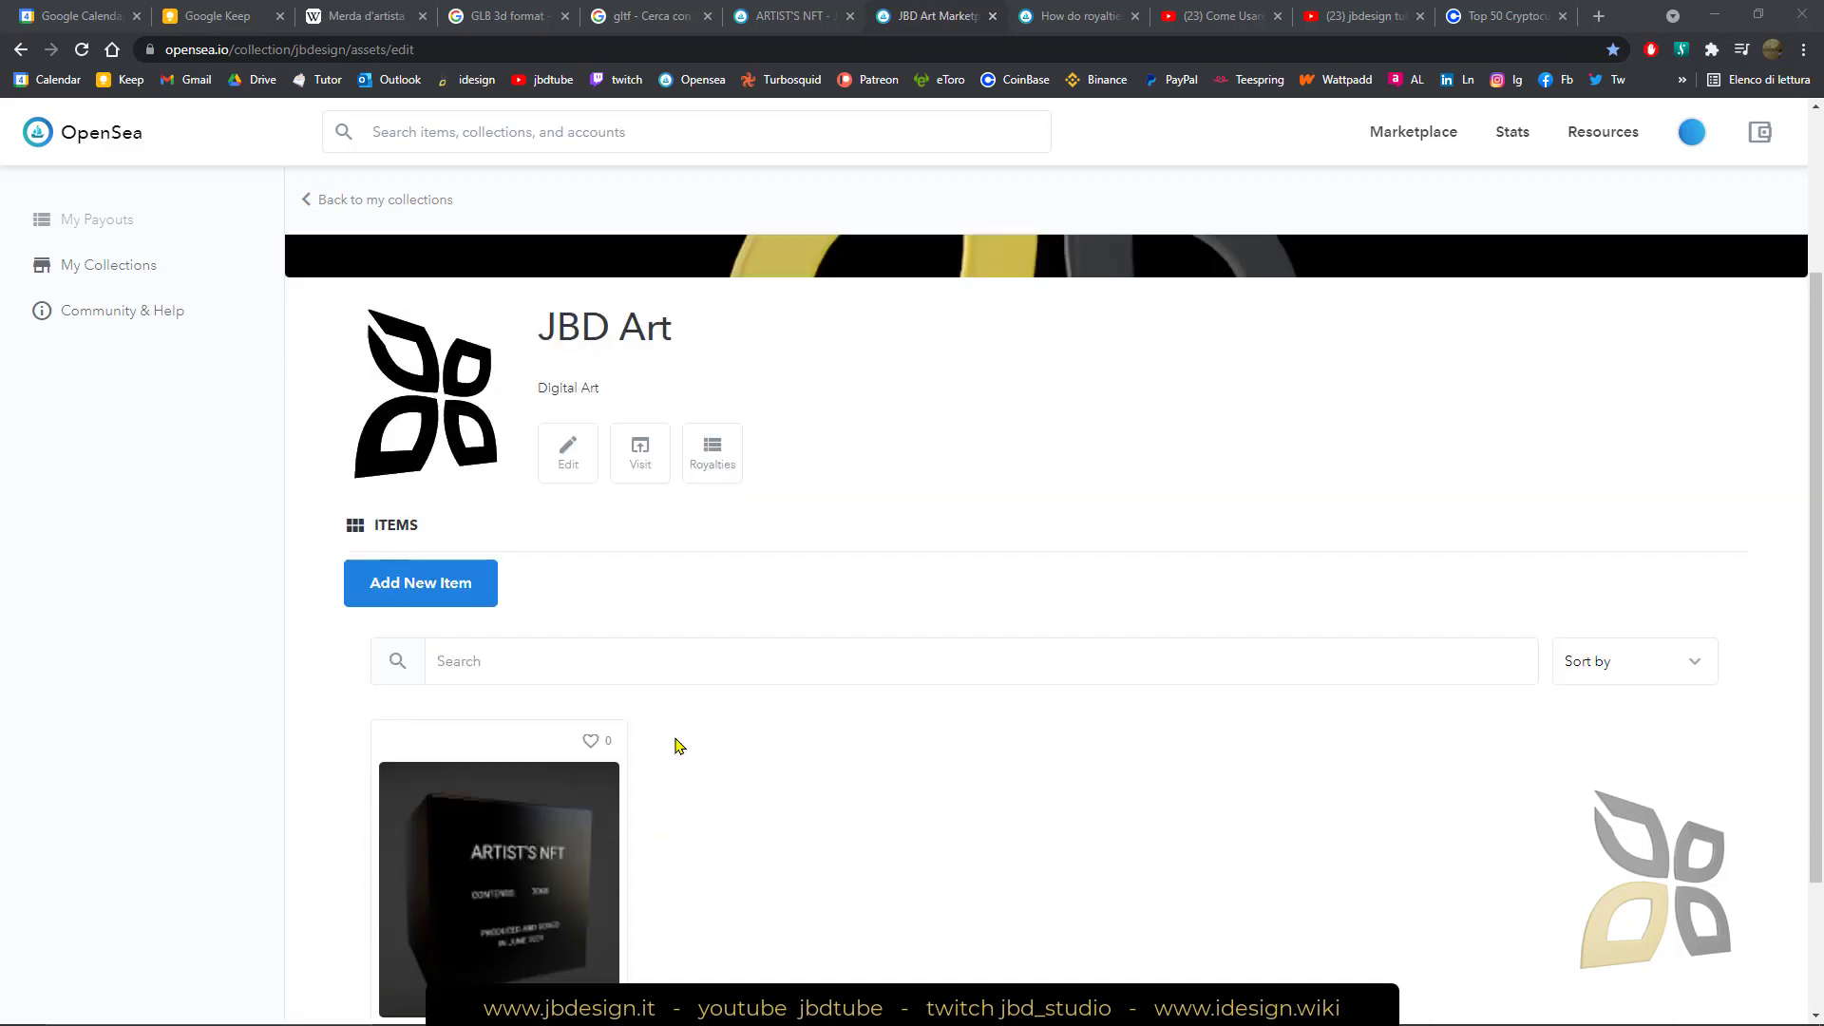
scroll(675, 741, down, 2)
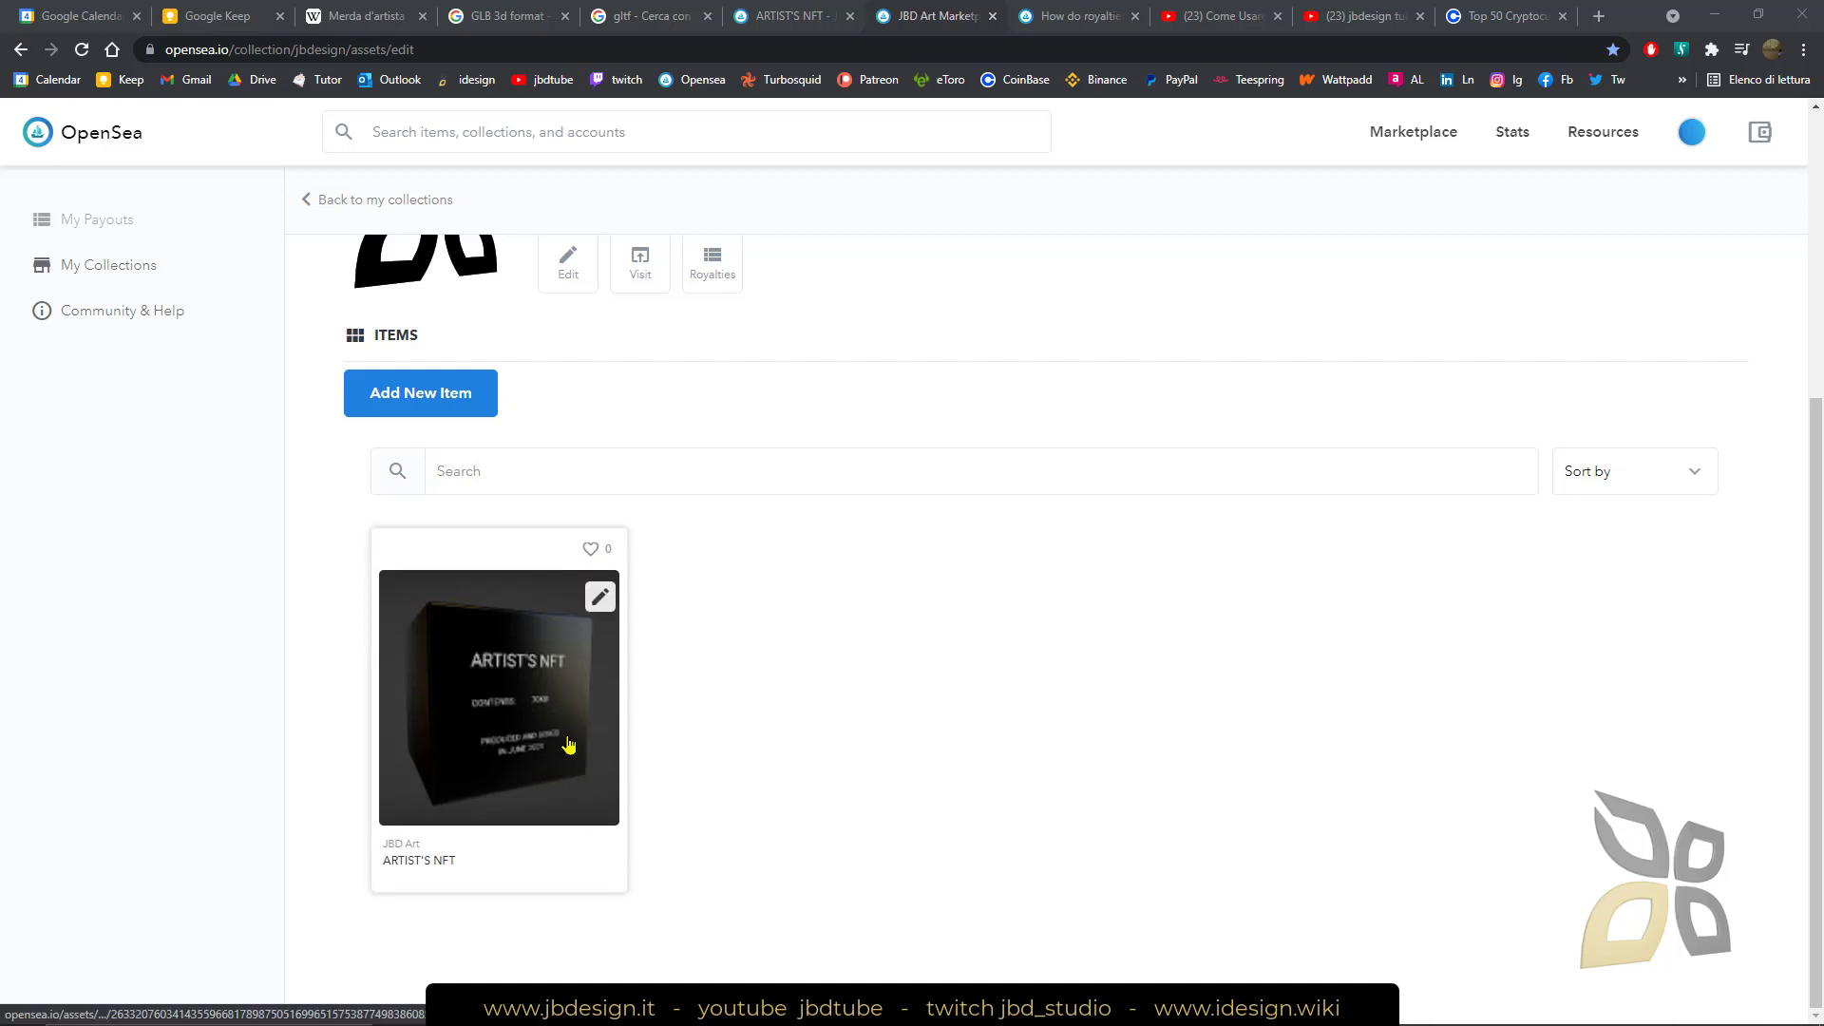
Step: Read the open Wikipedia article about Merda d'artista, including its title and picture of the can
click(366, 28)
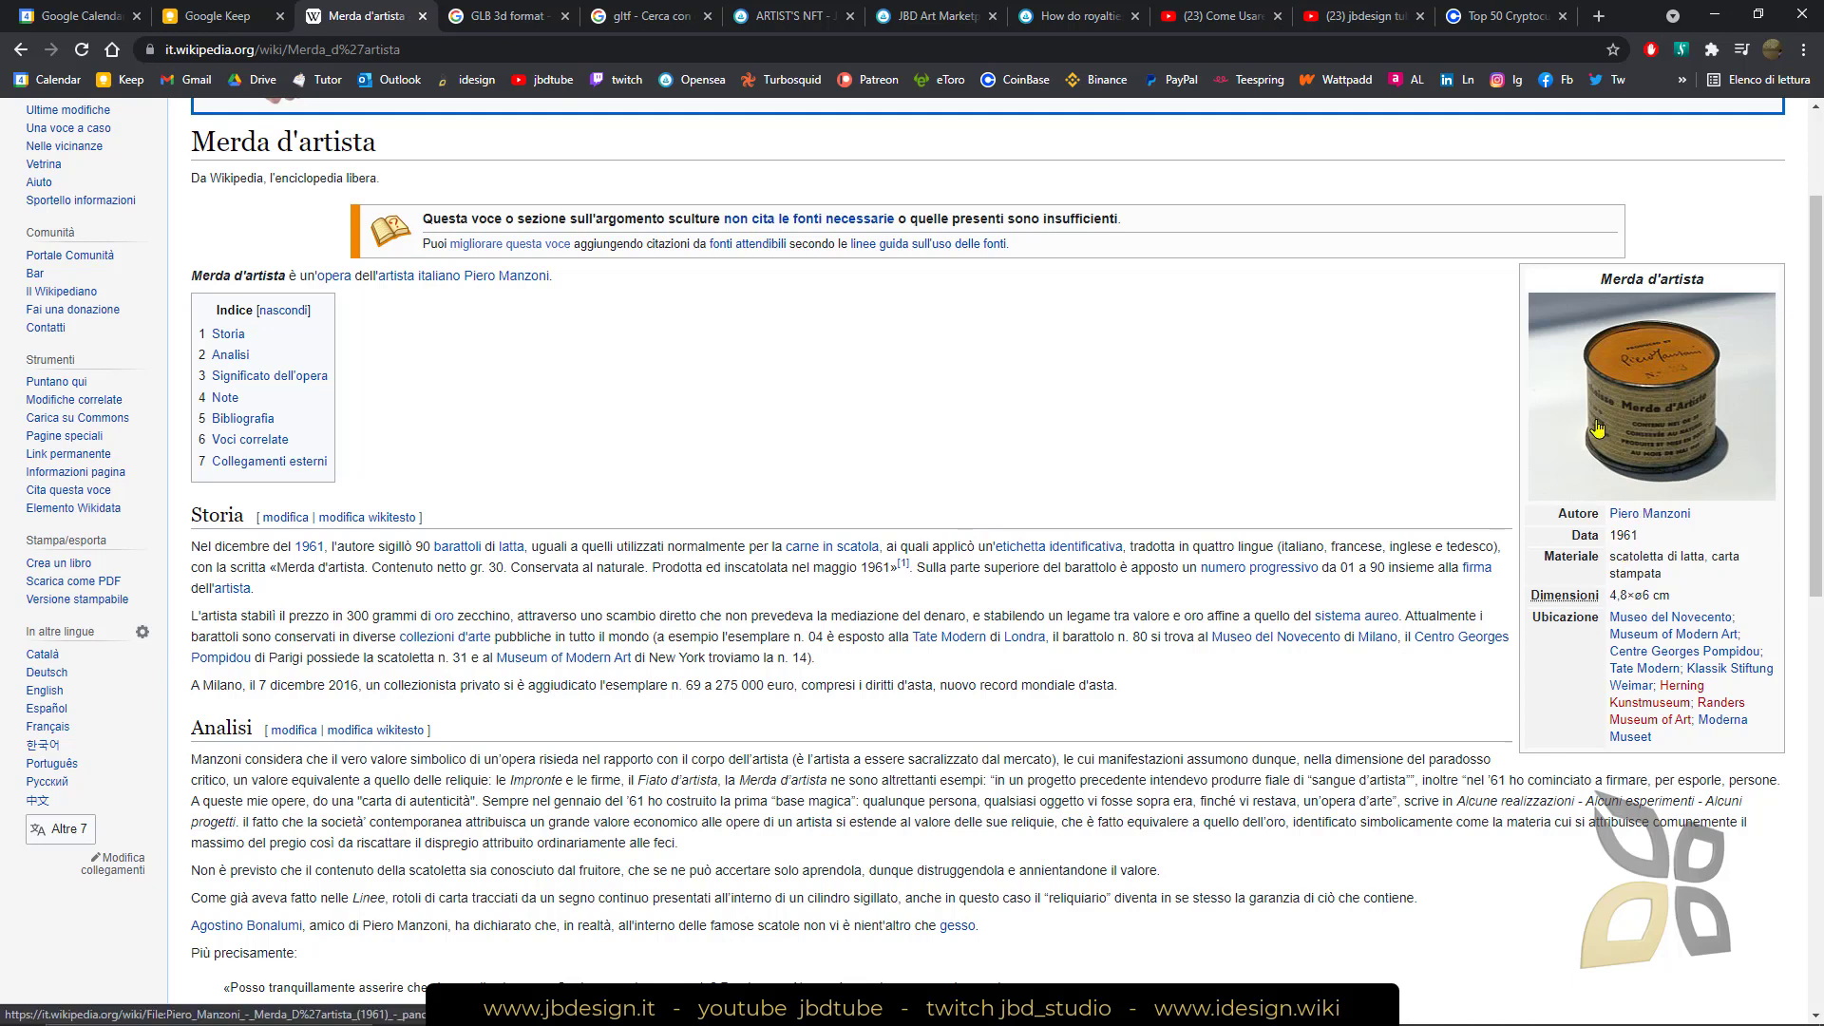
scroll(962, 568, up, 1)
drag(390, 240, 195, 236)
click(484, 516)
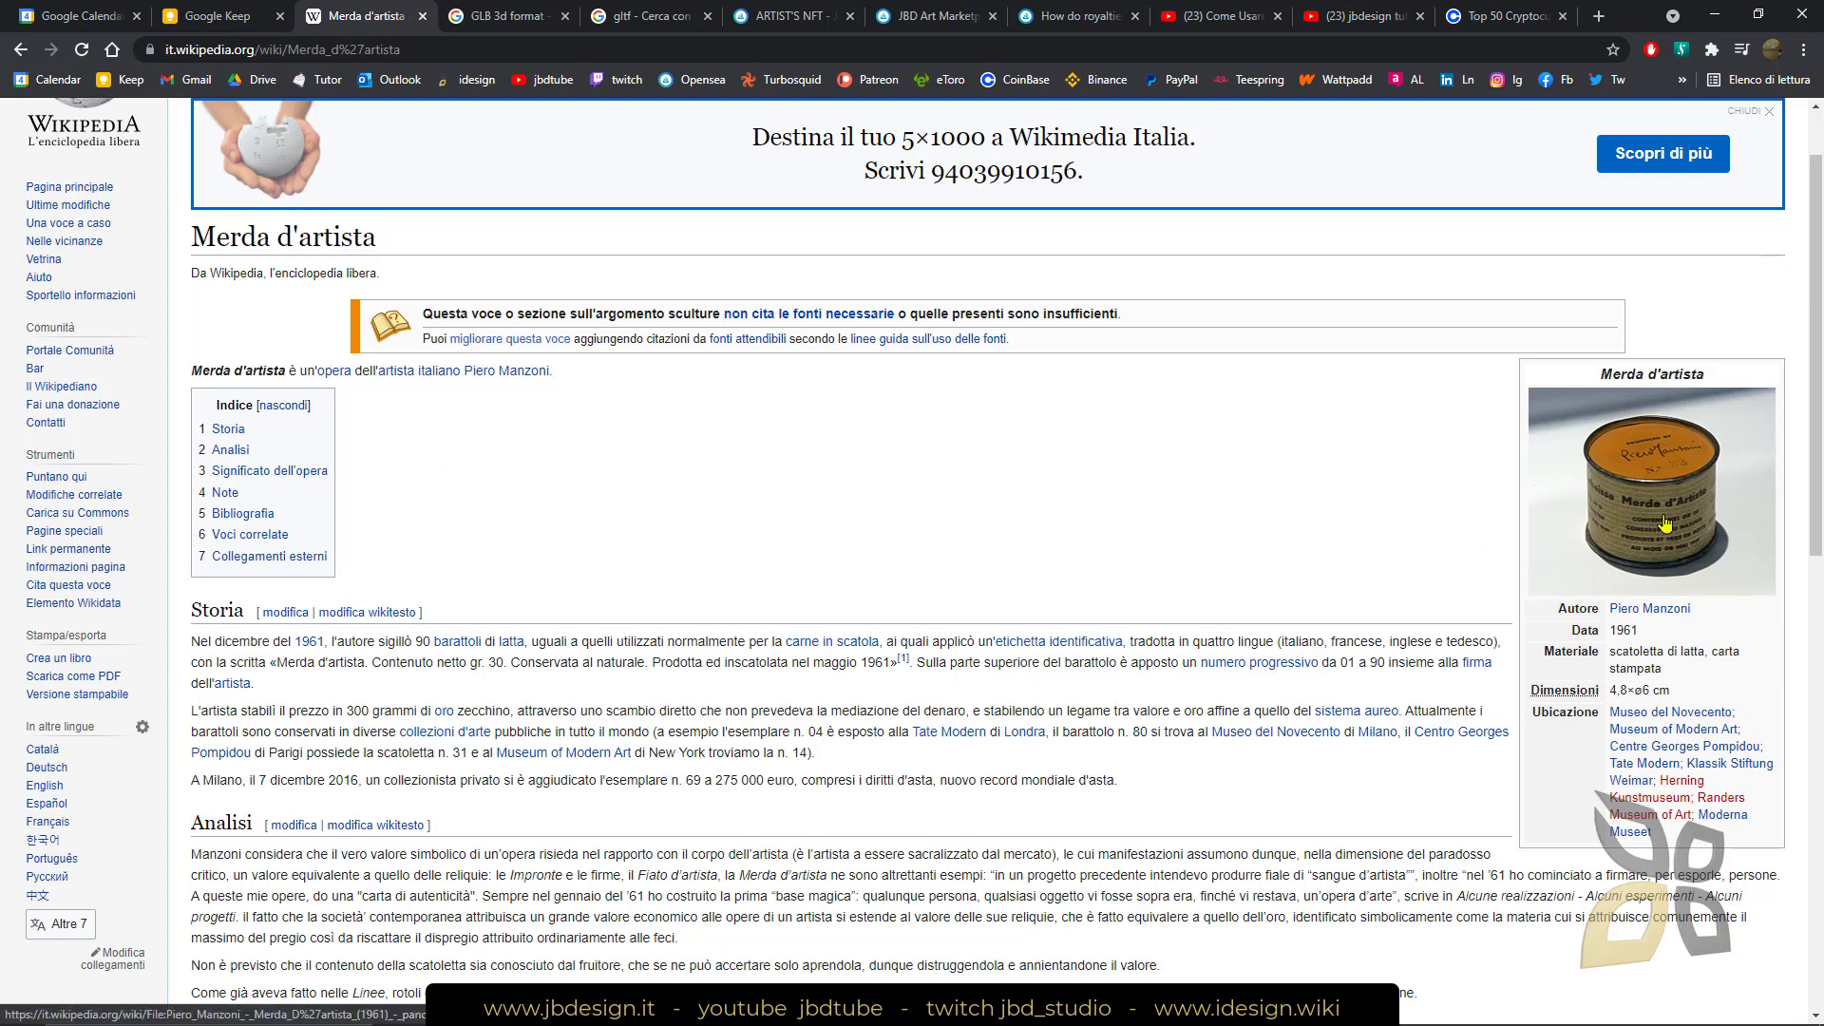
scroll(531, 453, up, 1)
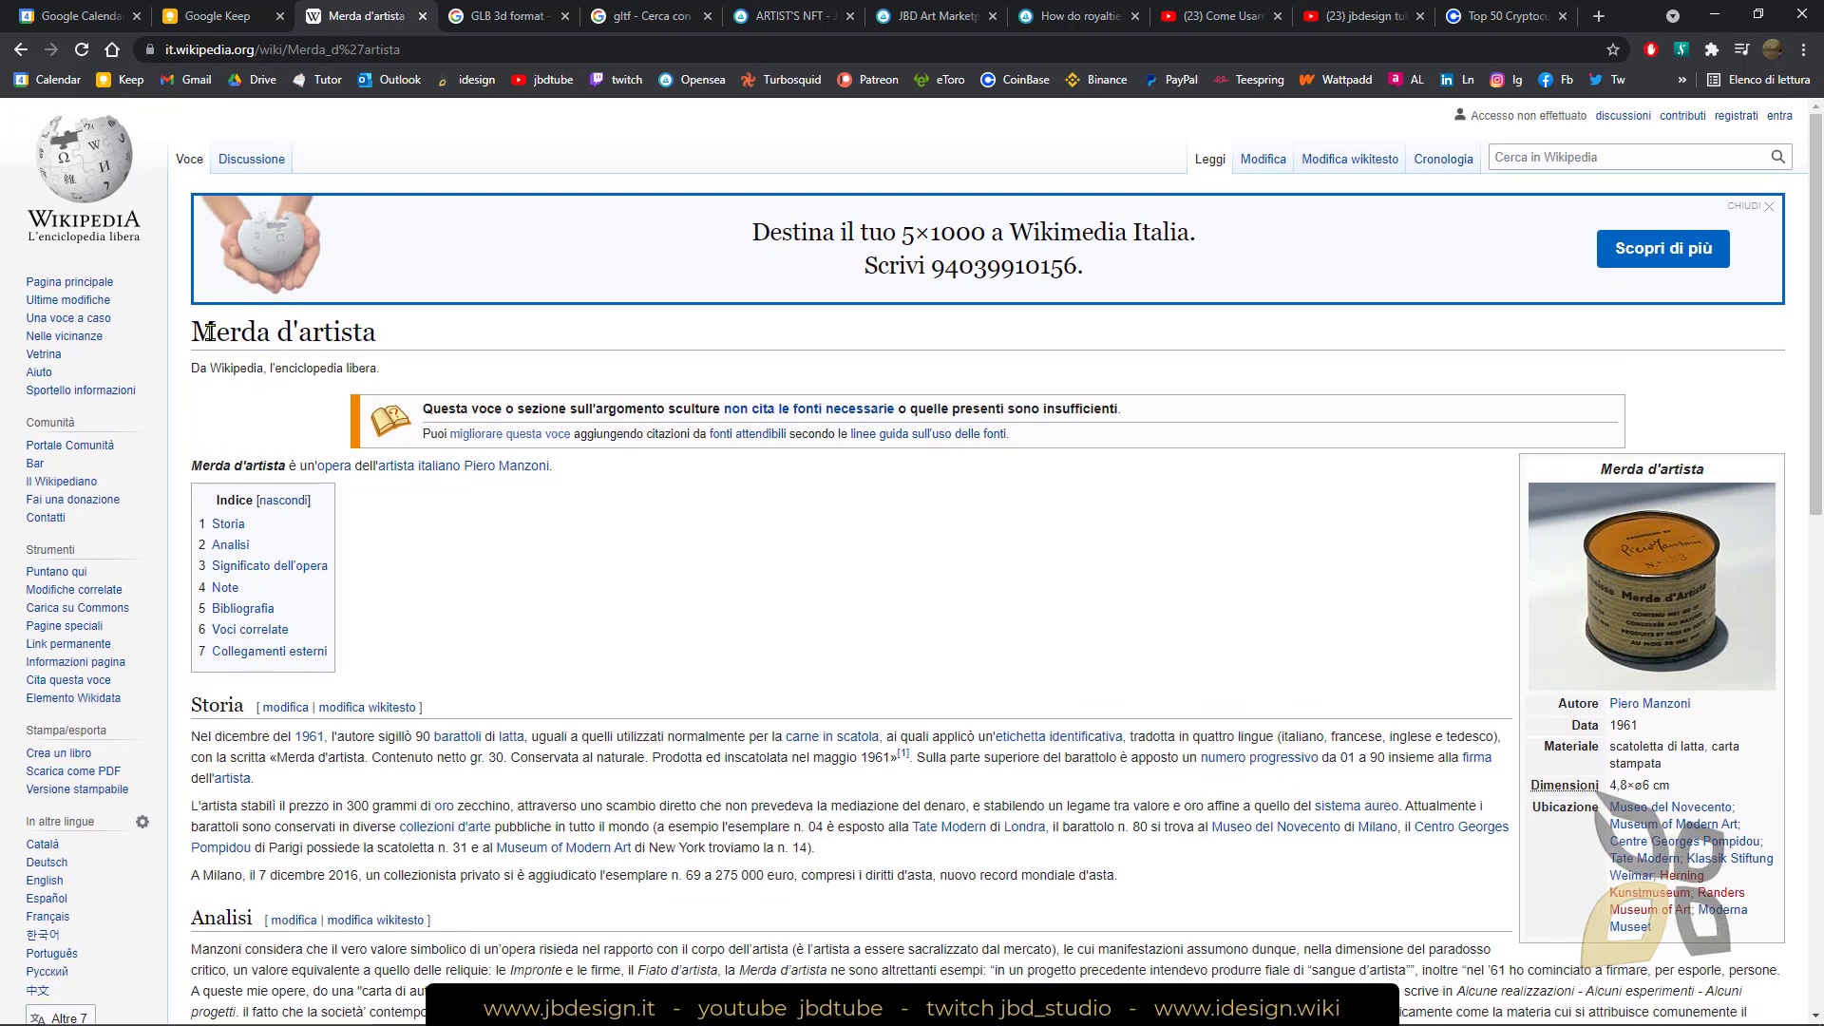
Step: Search Wikipedia for "piero manzoni" to open the artist's article
click(1539, 158)
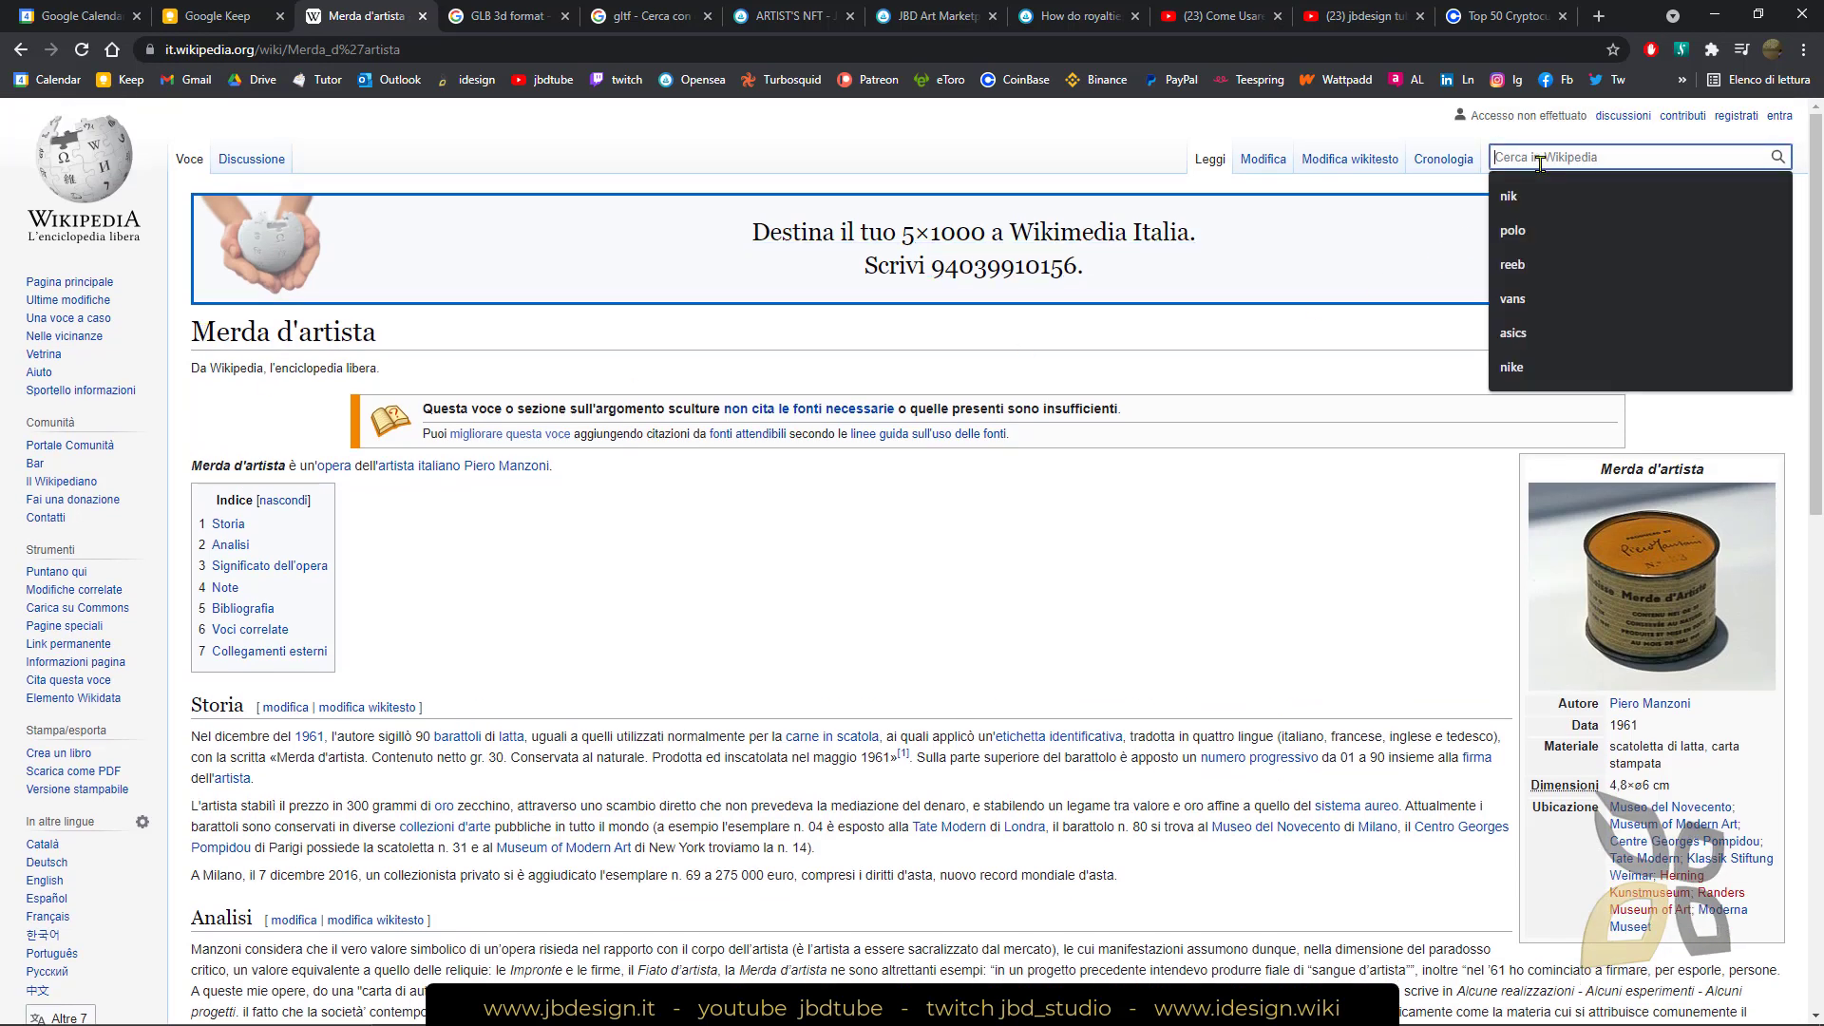
text(piero manzoni)
key(Return)
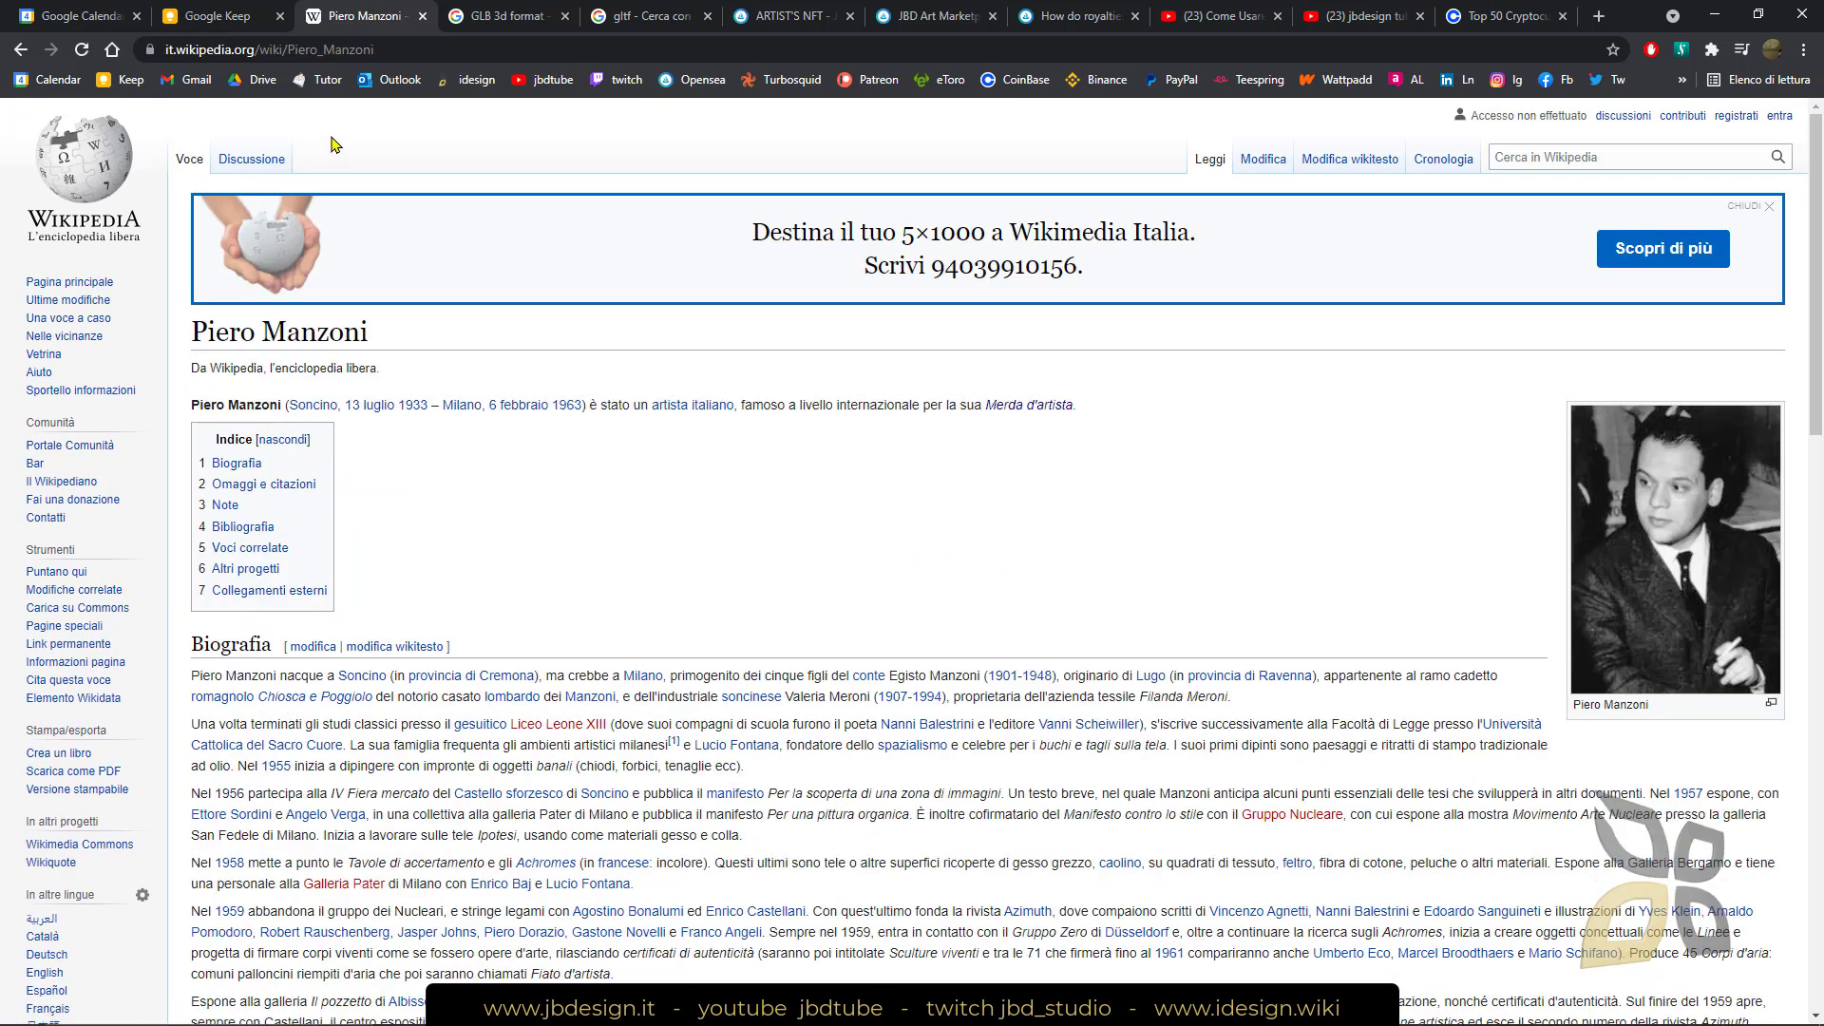
Step: Search Google for "merda DARTISTA" and show the image results
click(439, 54)
text(merda)
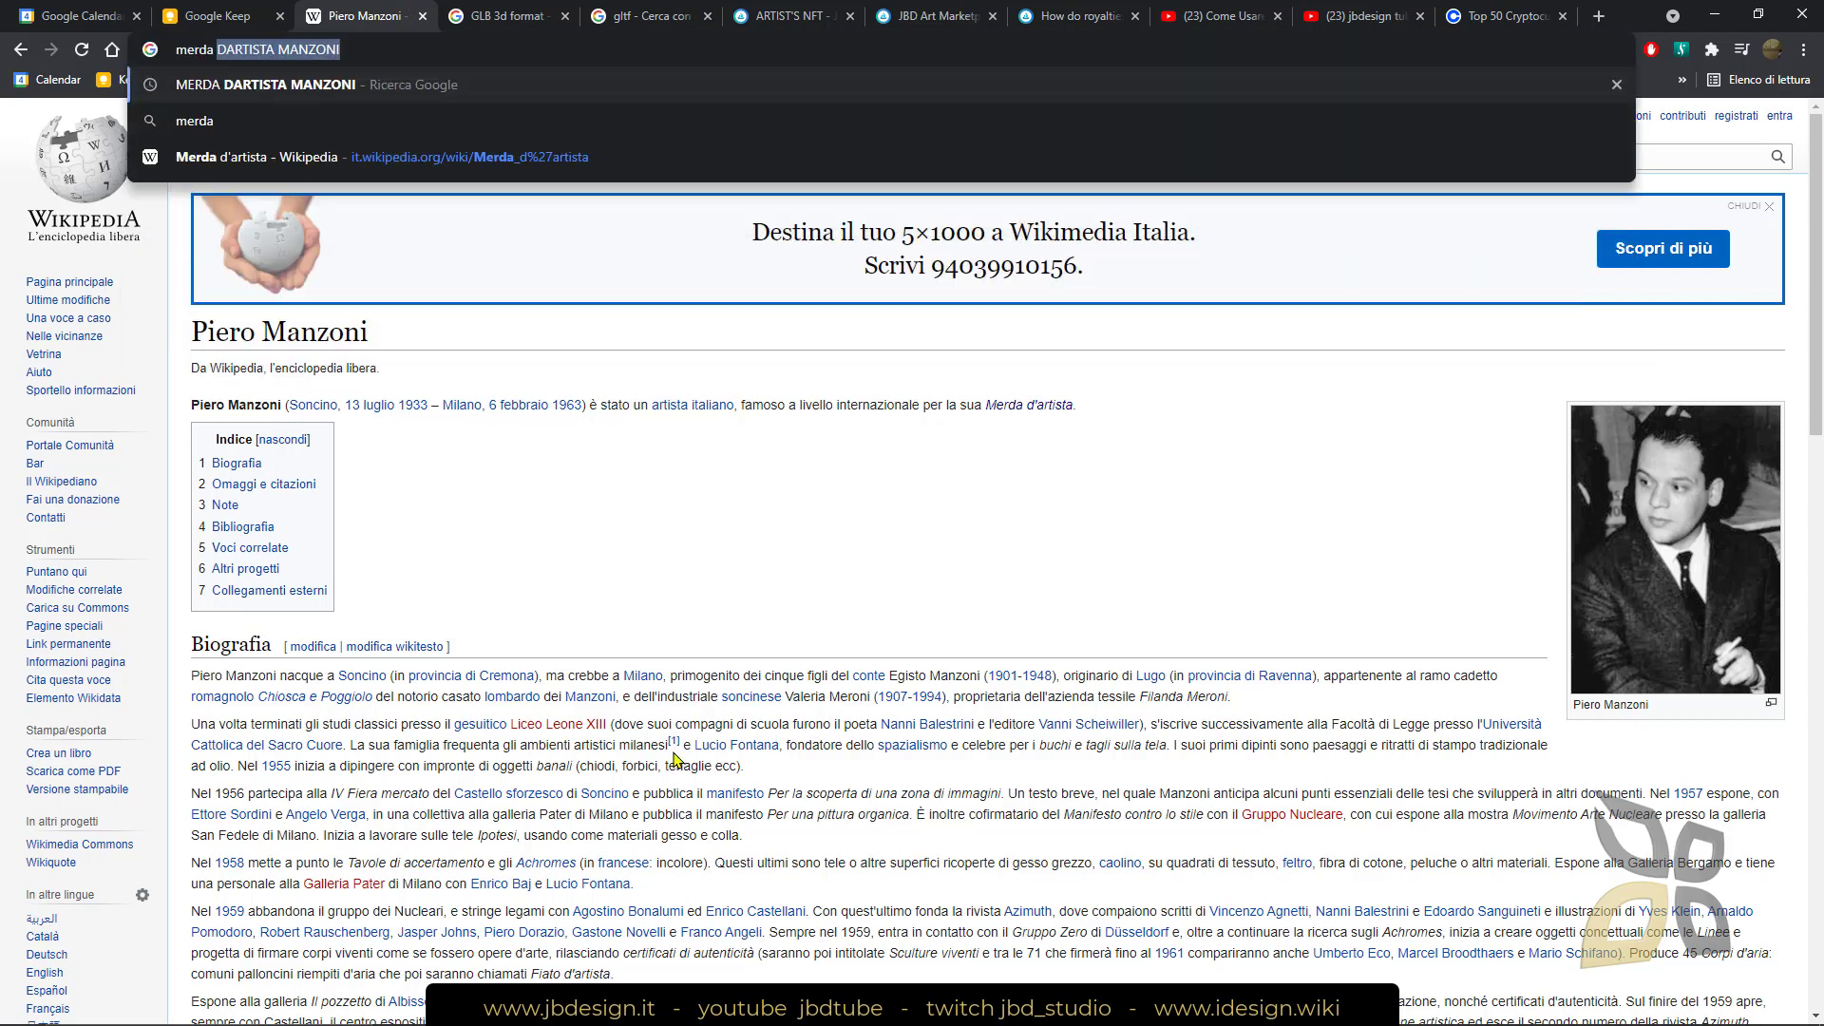
text(+DARTISTA)
key(Return)
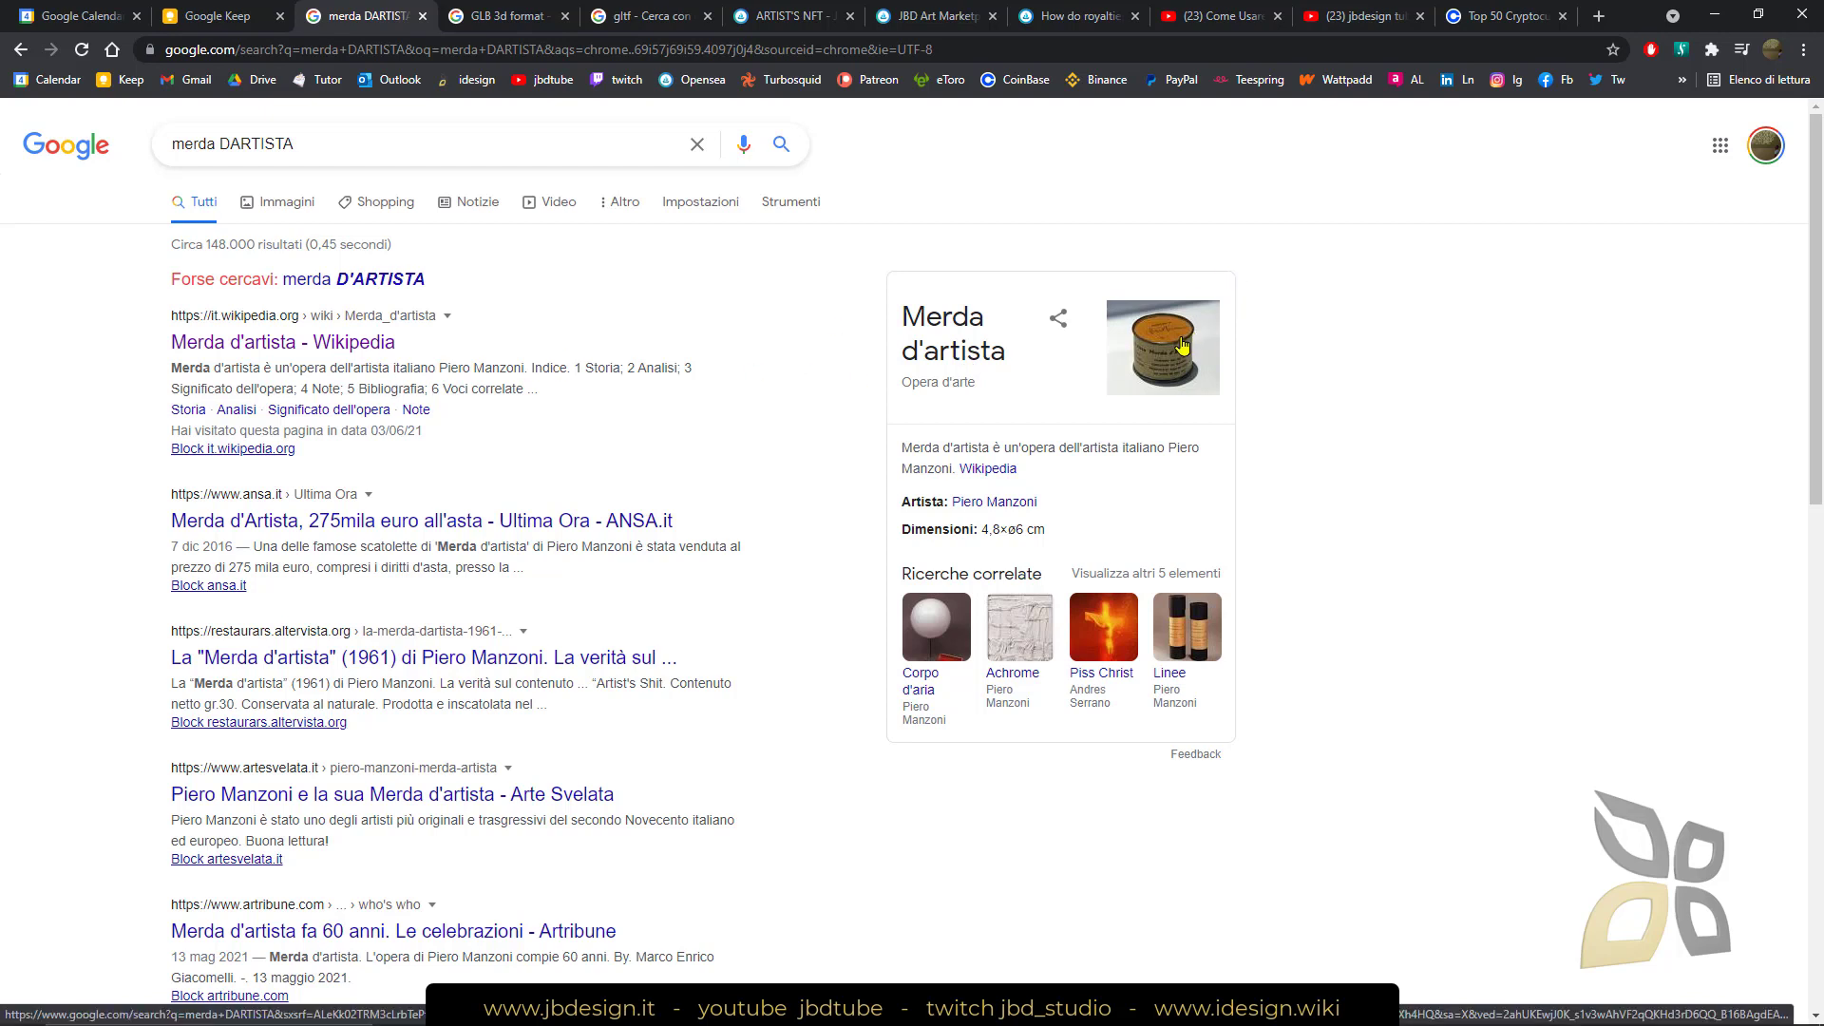
click(286, 221)
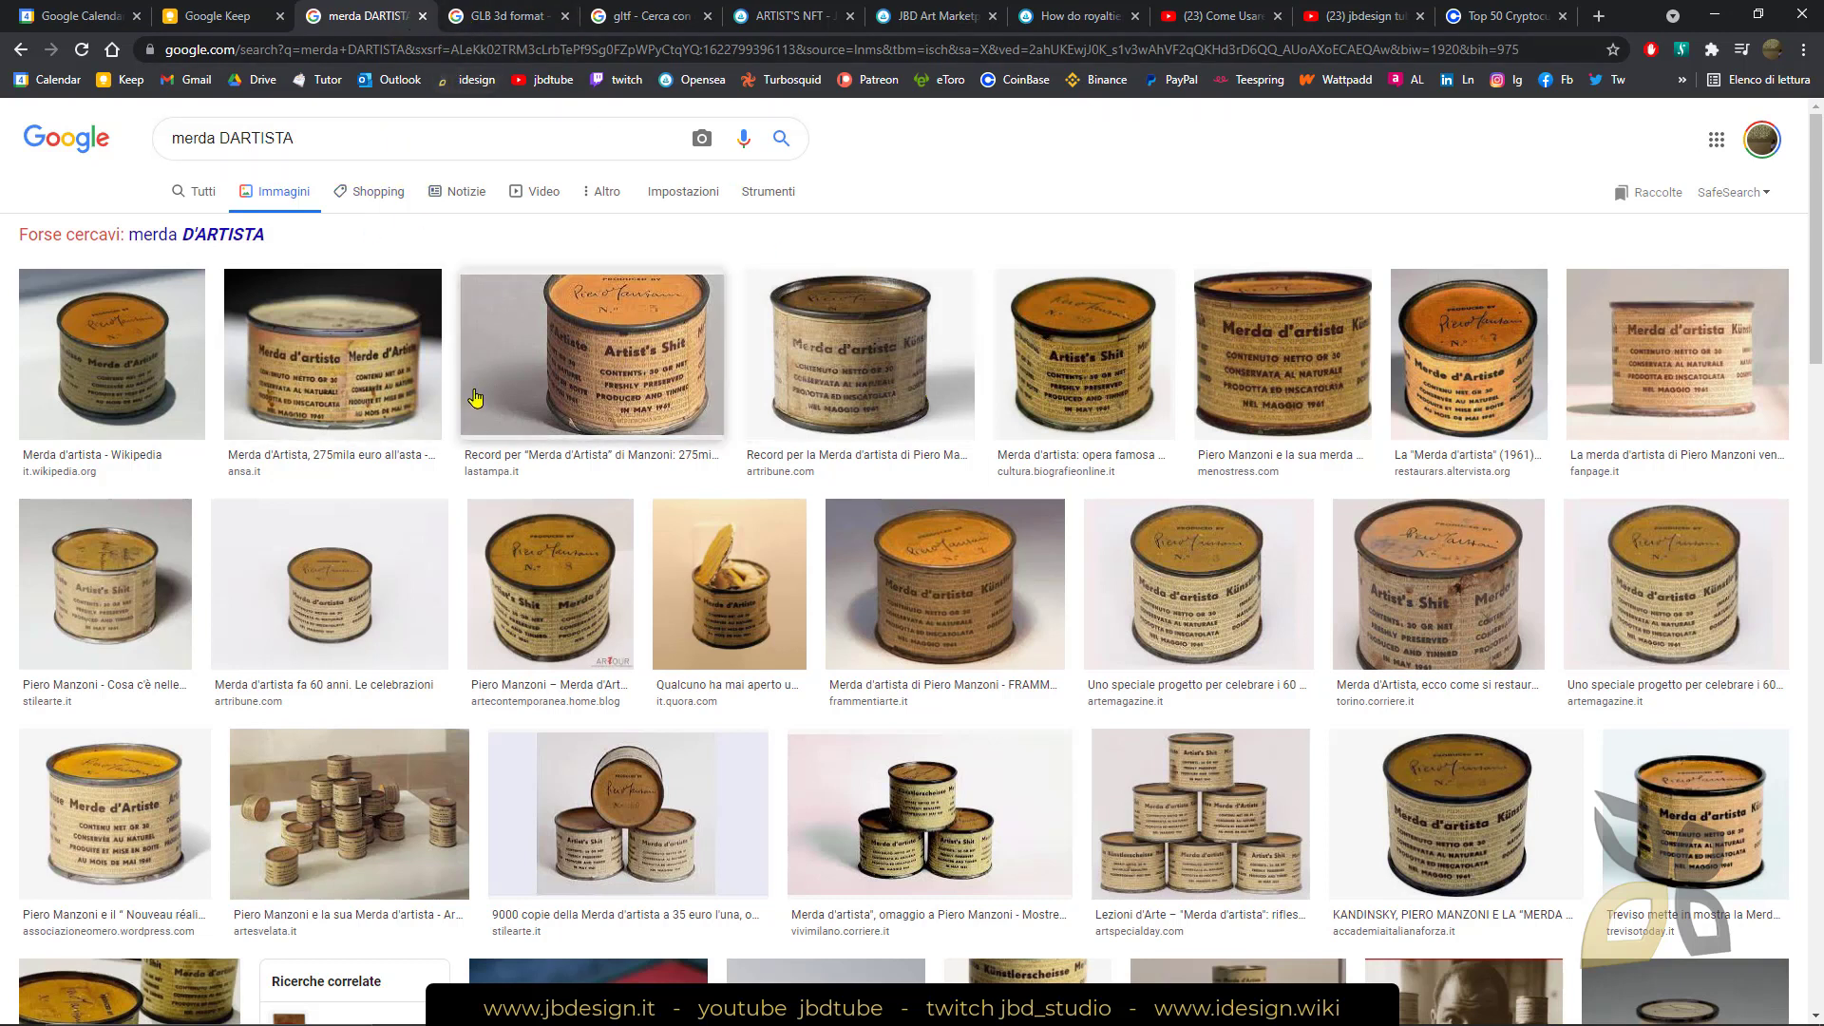
Step: Review the open Google results for "GLB 3d format" and "gltf", and return to the ARTIST'S NFT asset page
click(493, 16)
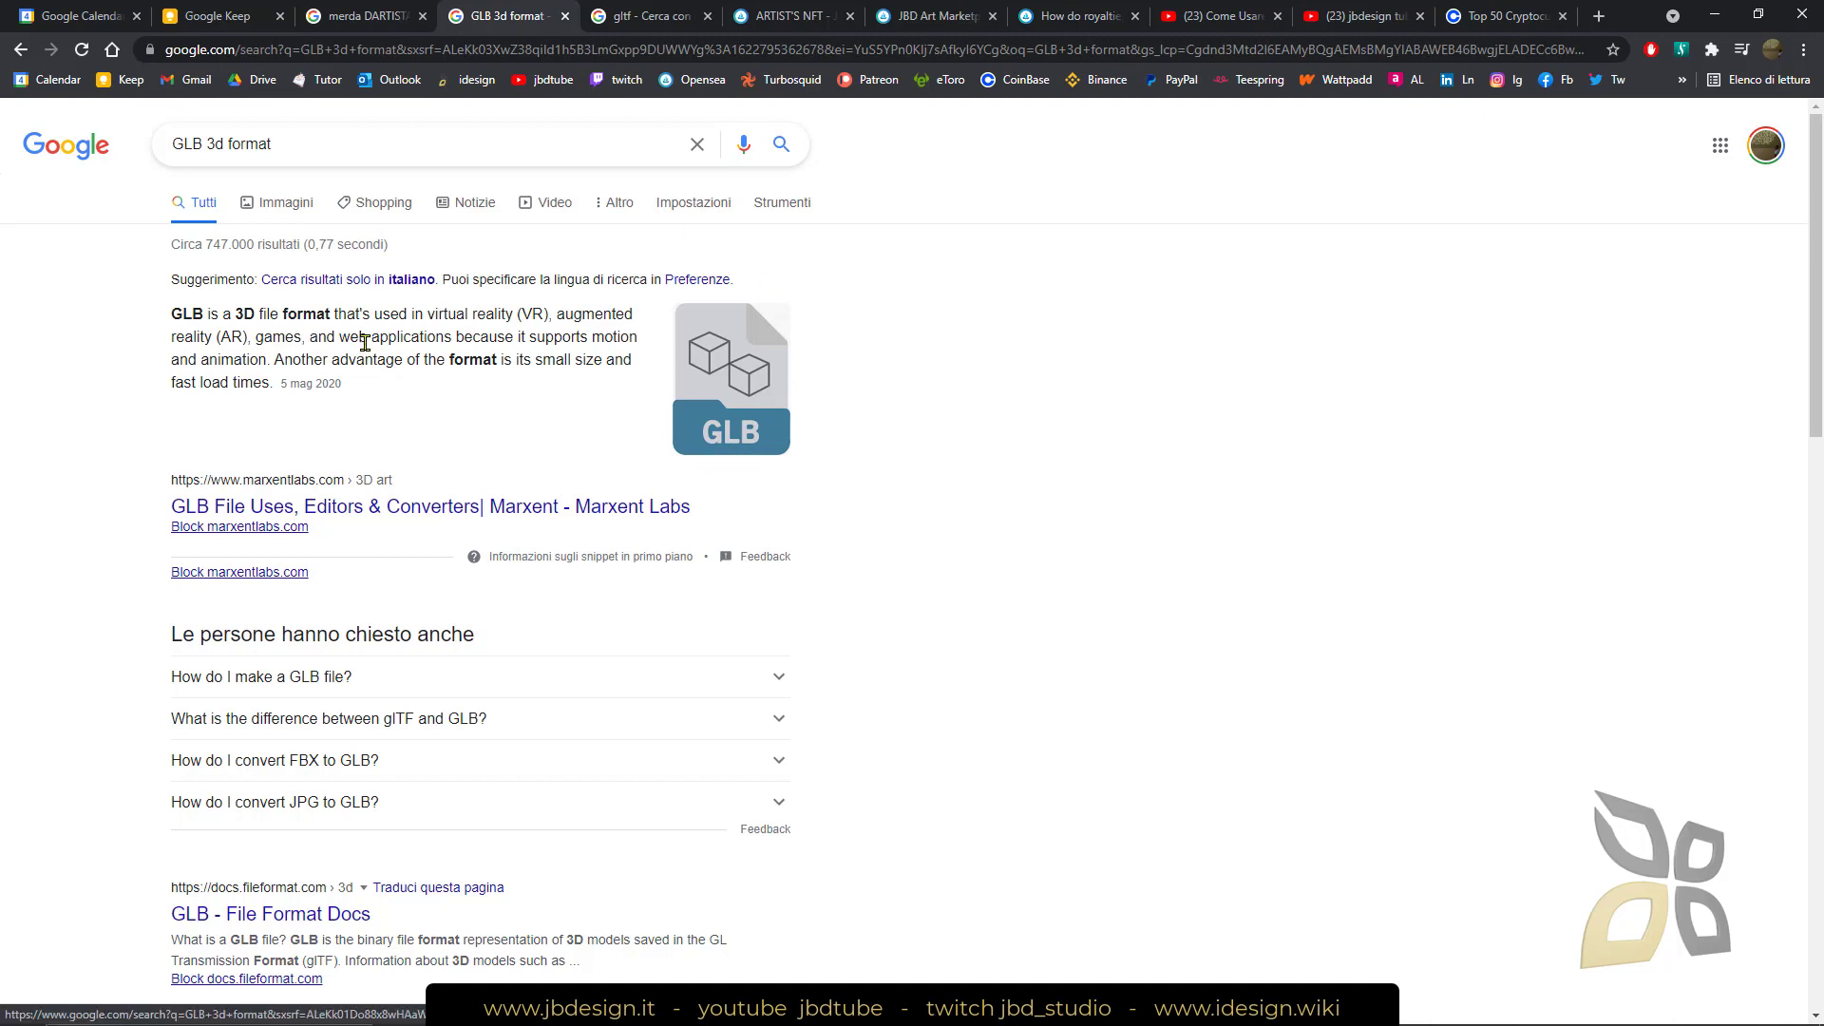
click(619, 21)
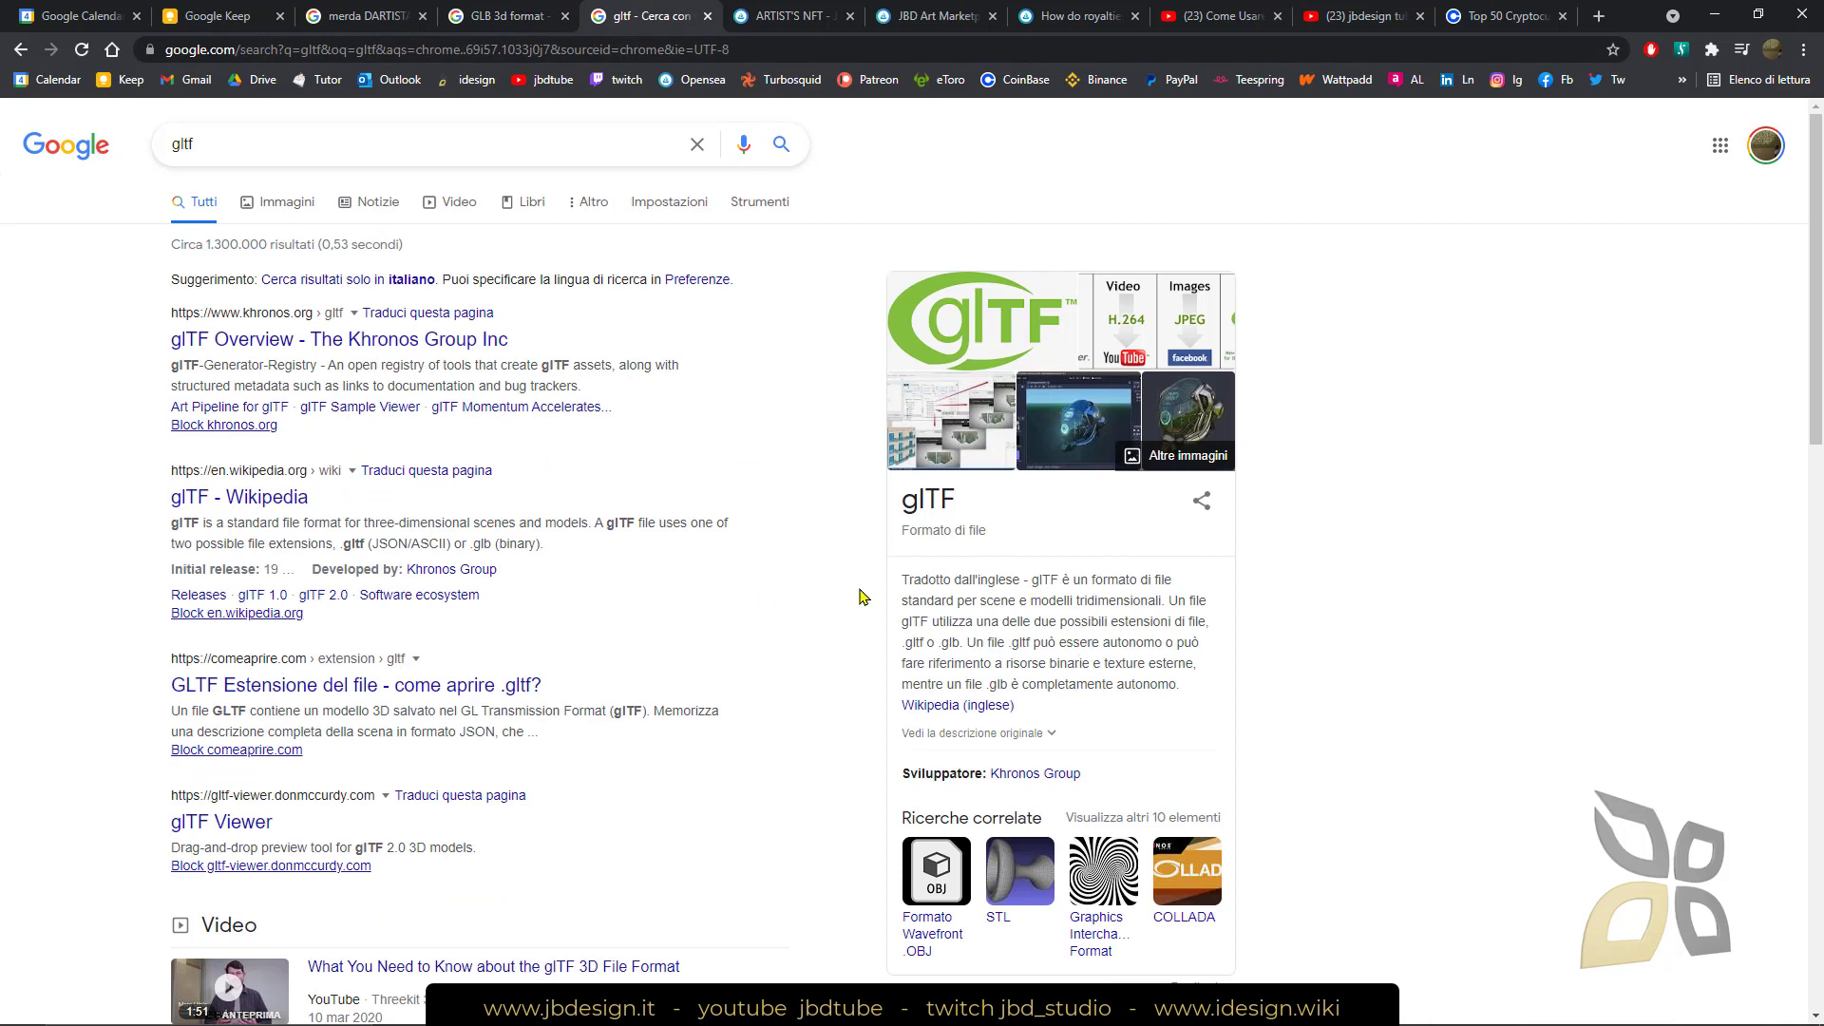
click(771, 17)
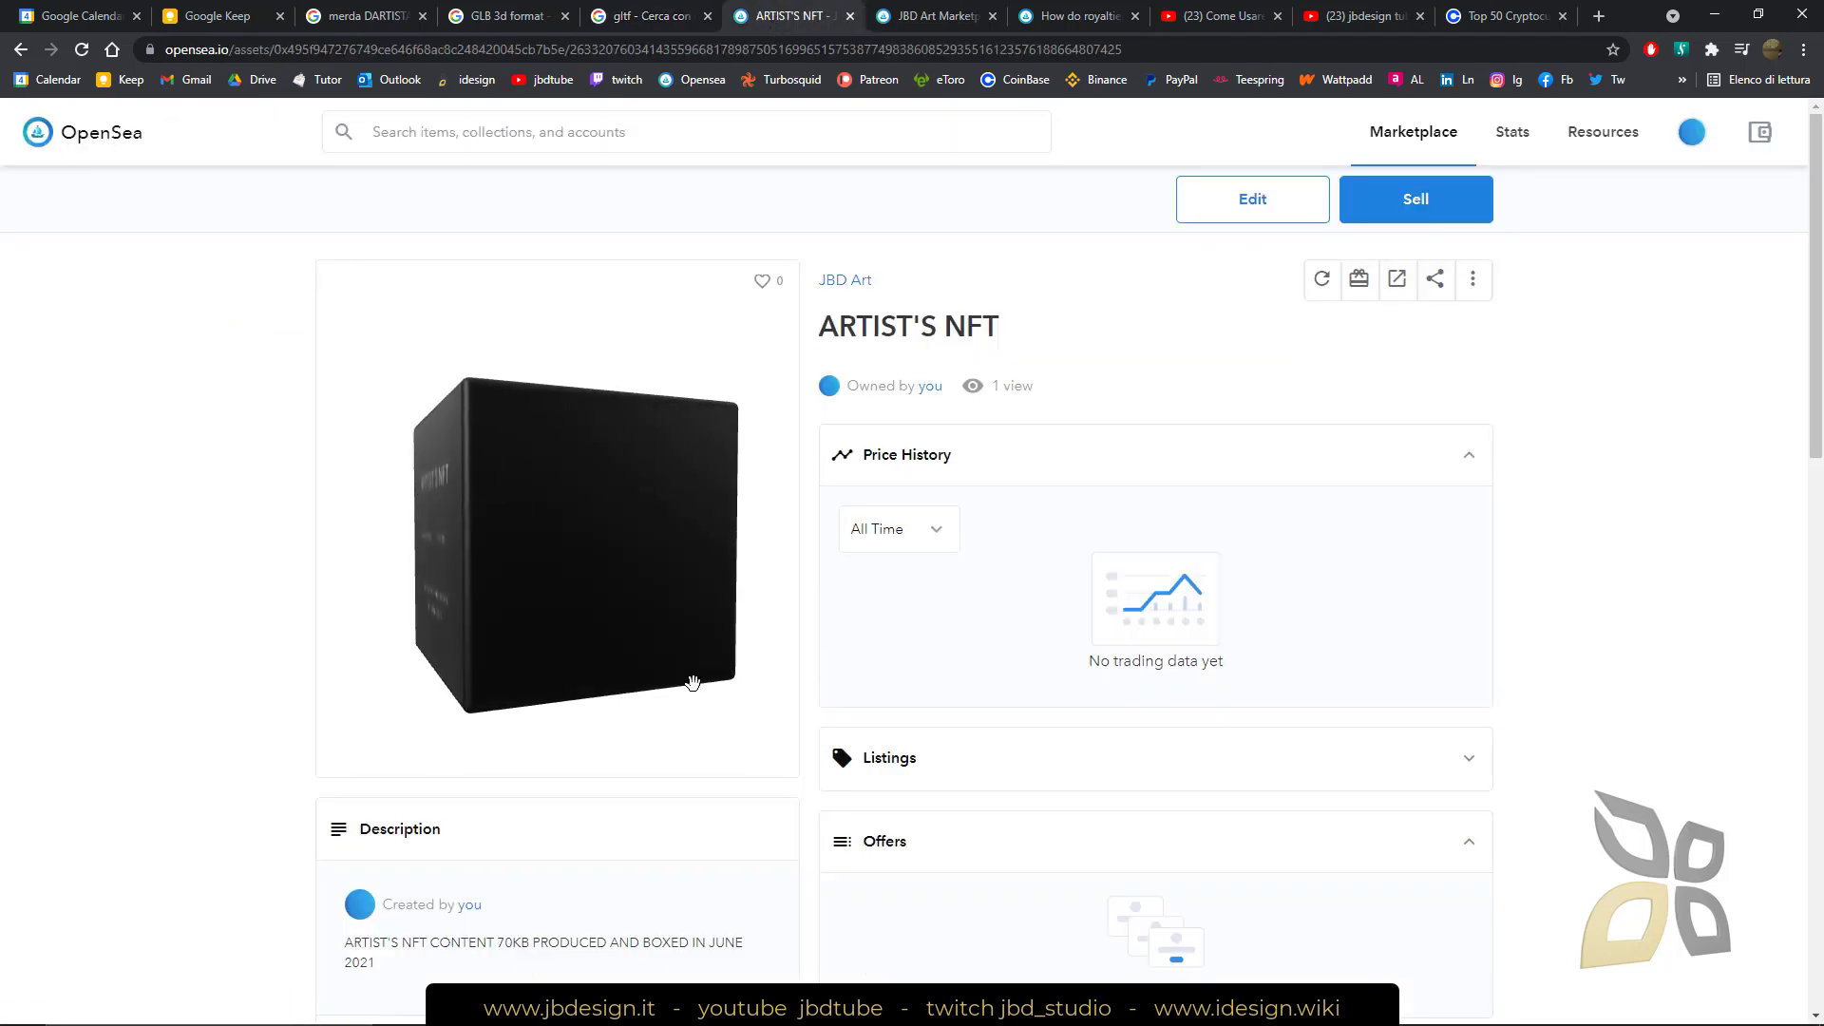
Step: Open the new item form for the JBD Art collection and examine the supported file types, especially GLB and GLTF, and the maximum size
click(927, 26)
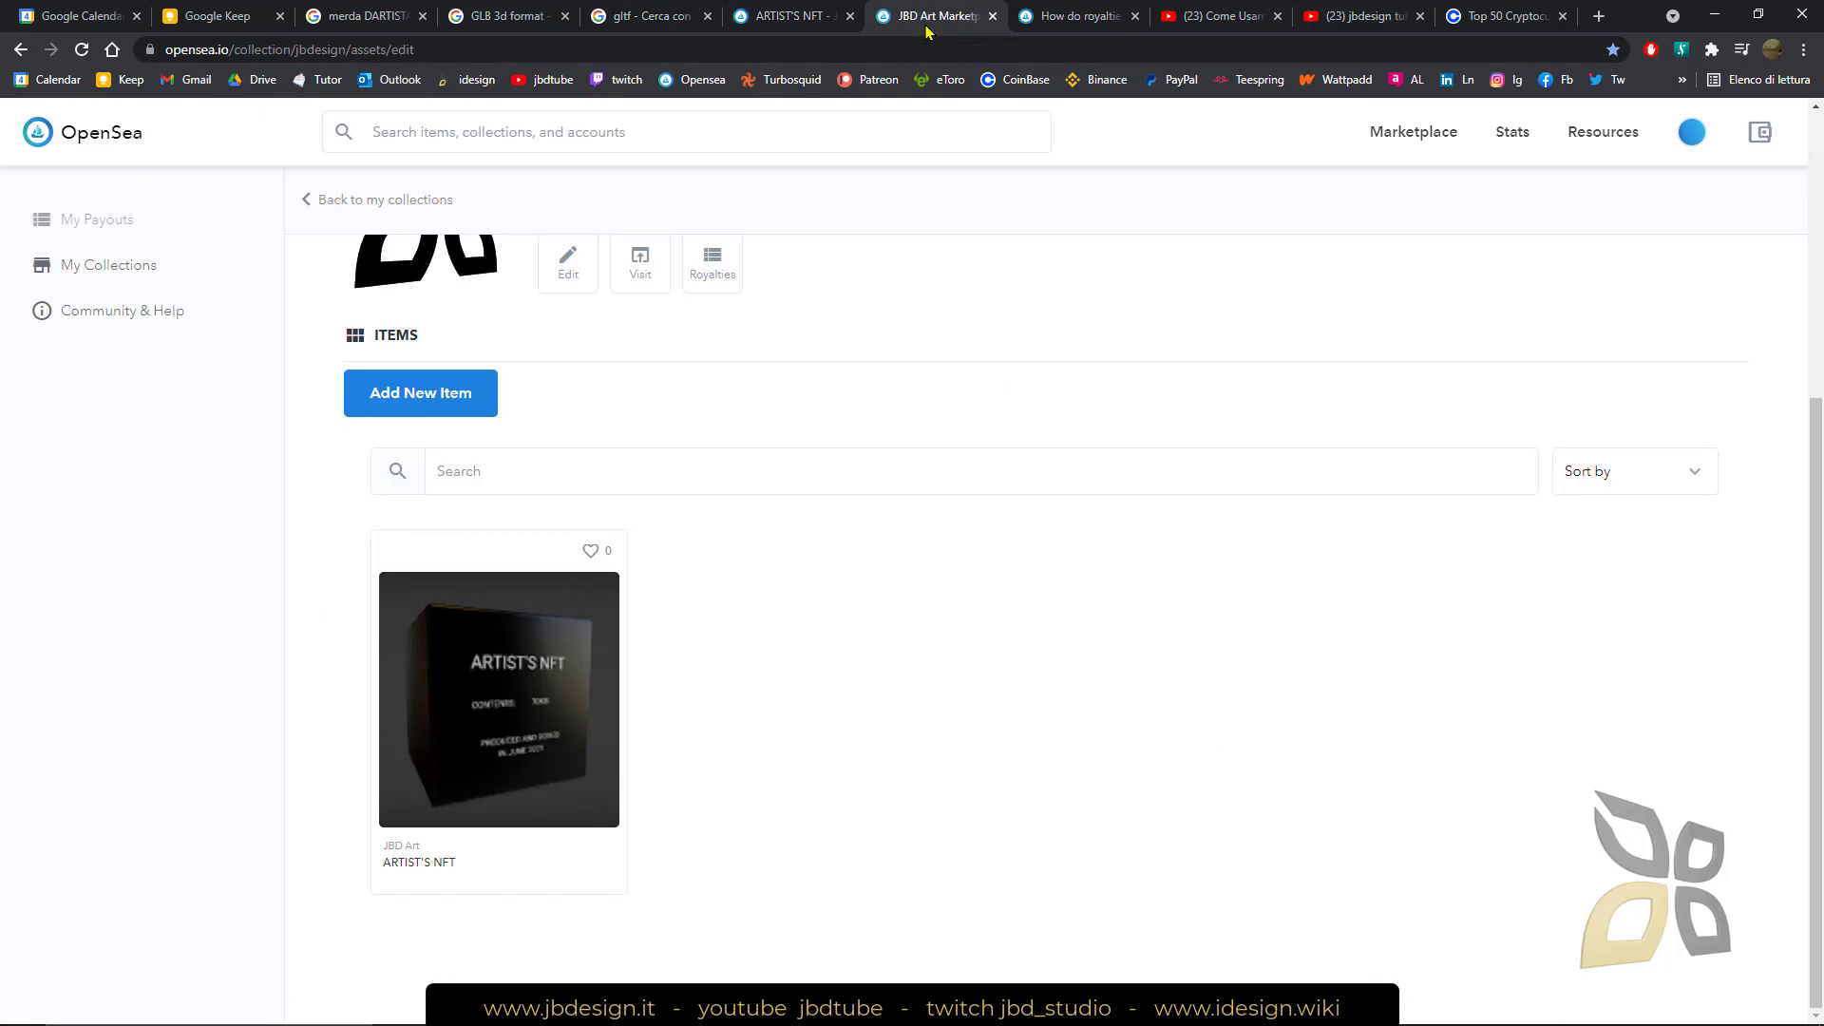
click(424, 407)
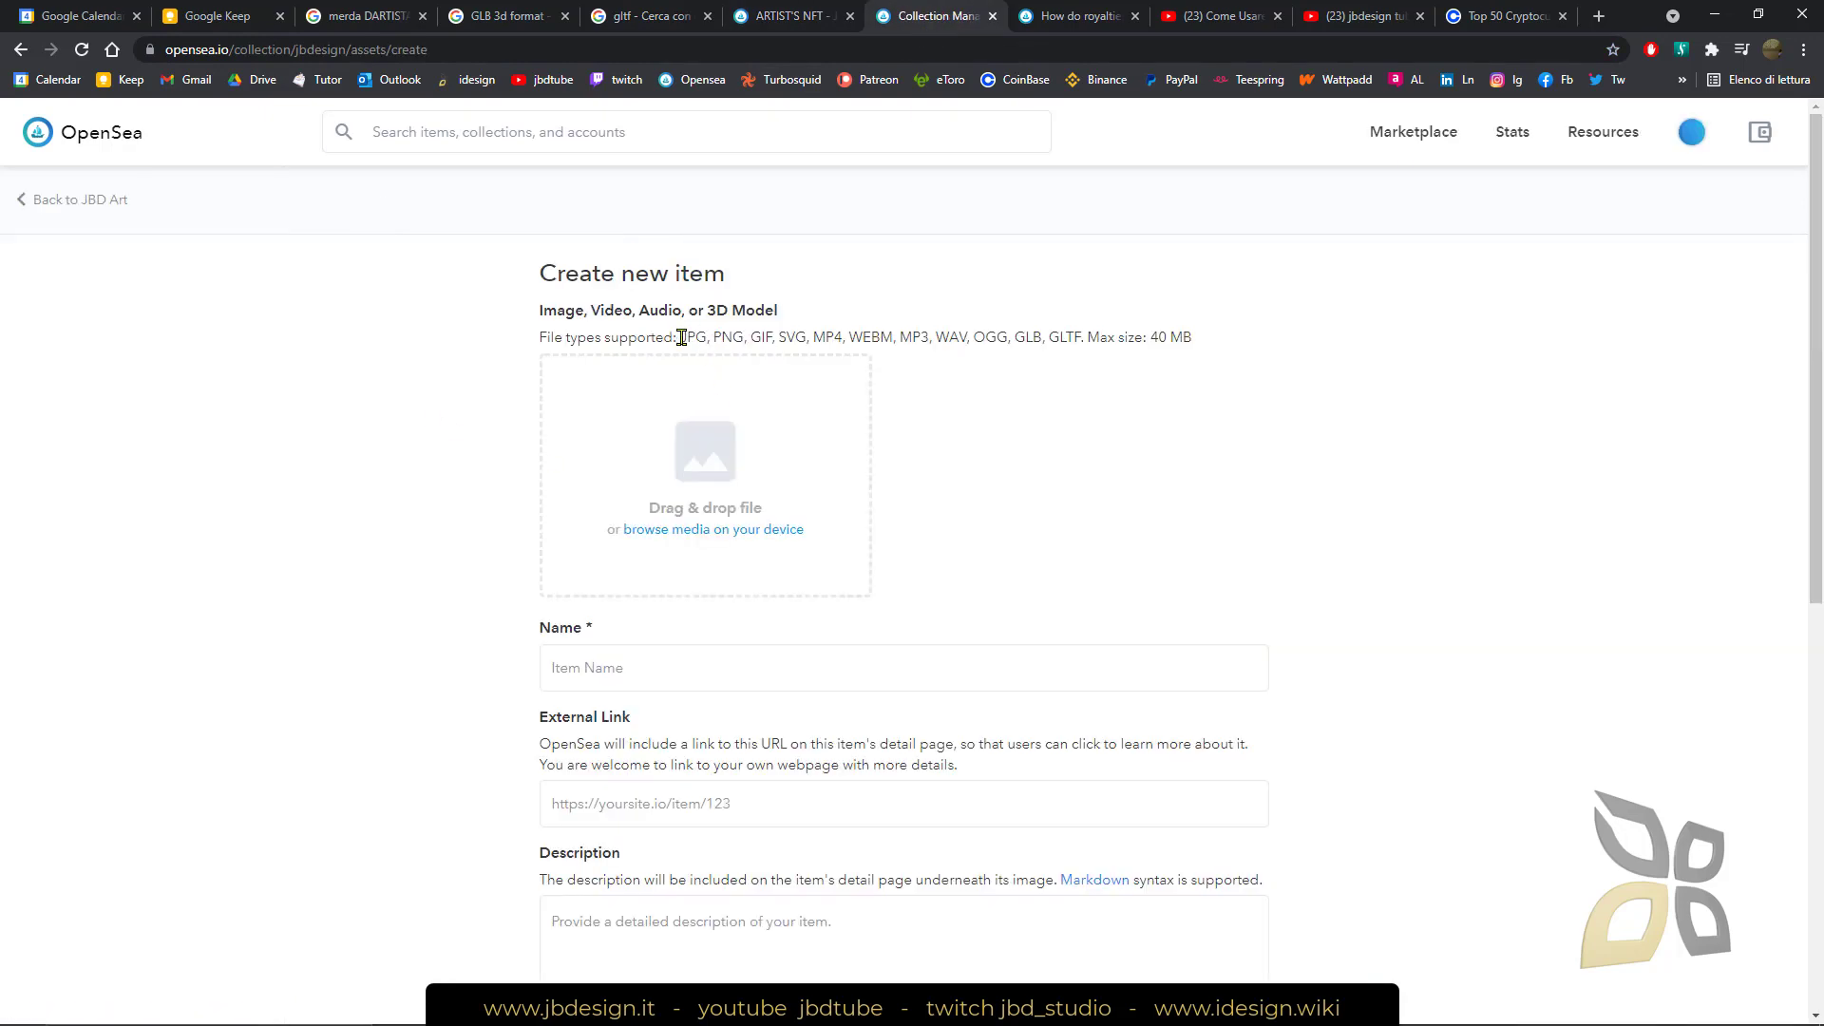
drag(681, 338, 1196, 348)
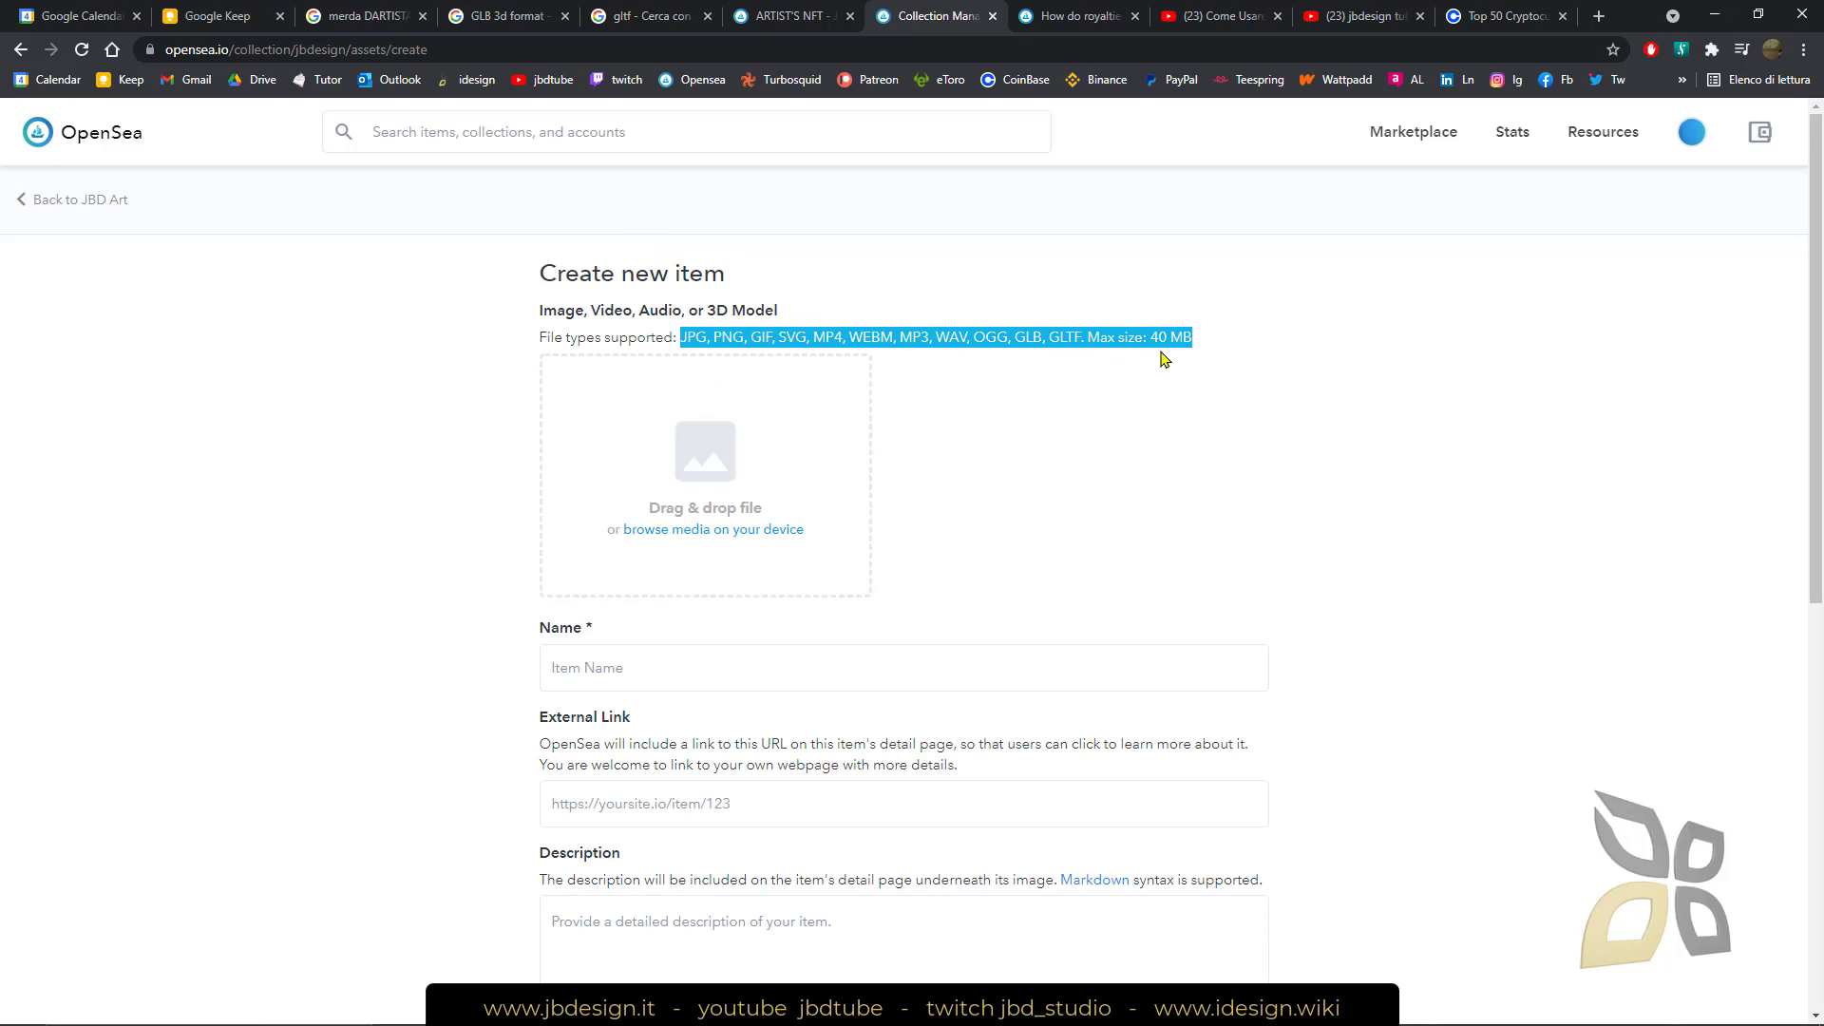
click(1164, 359)
drag(1088, 337, 1186, 380)
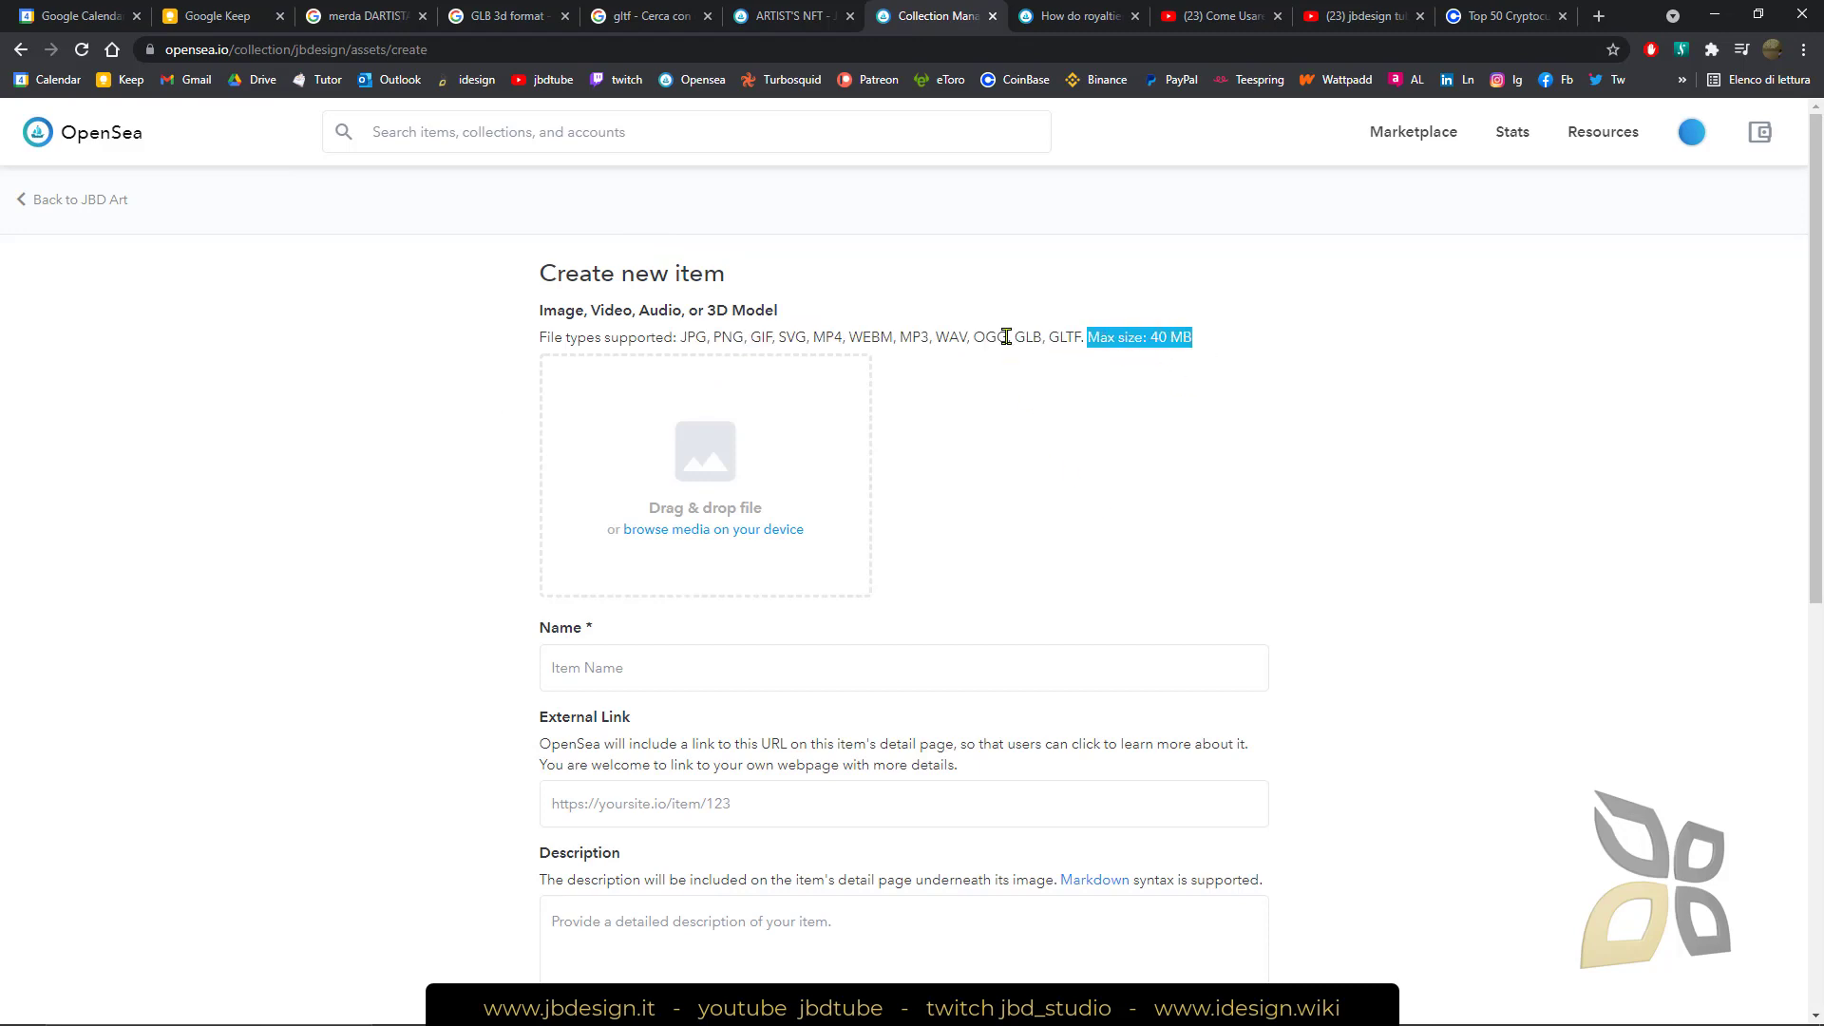
click(1022, 383)
drag(1015, 338, 1081, 340)
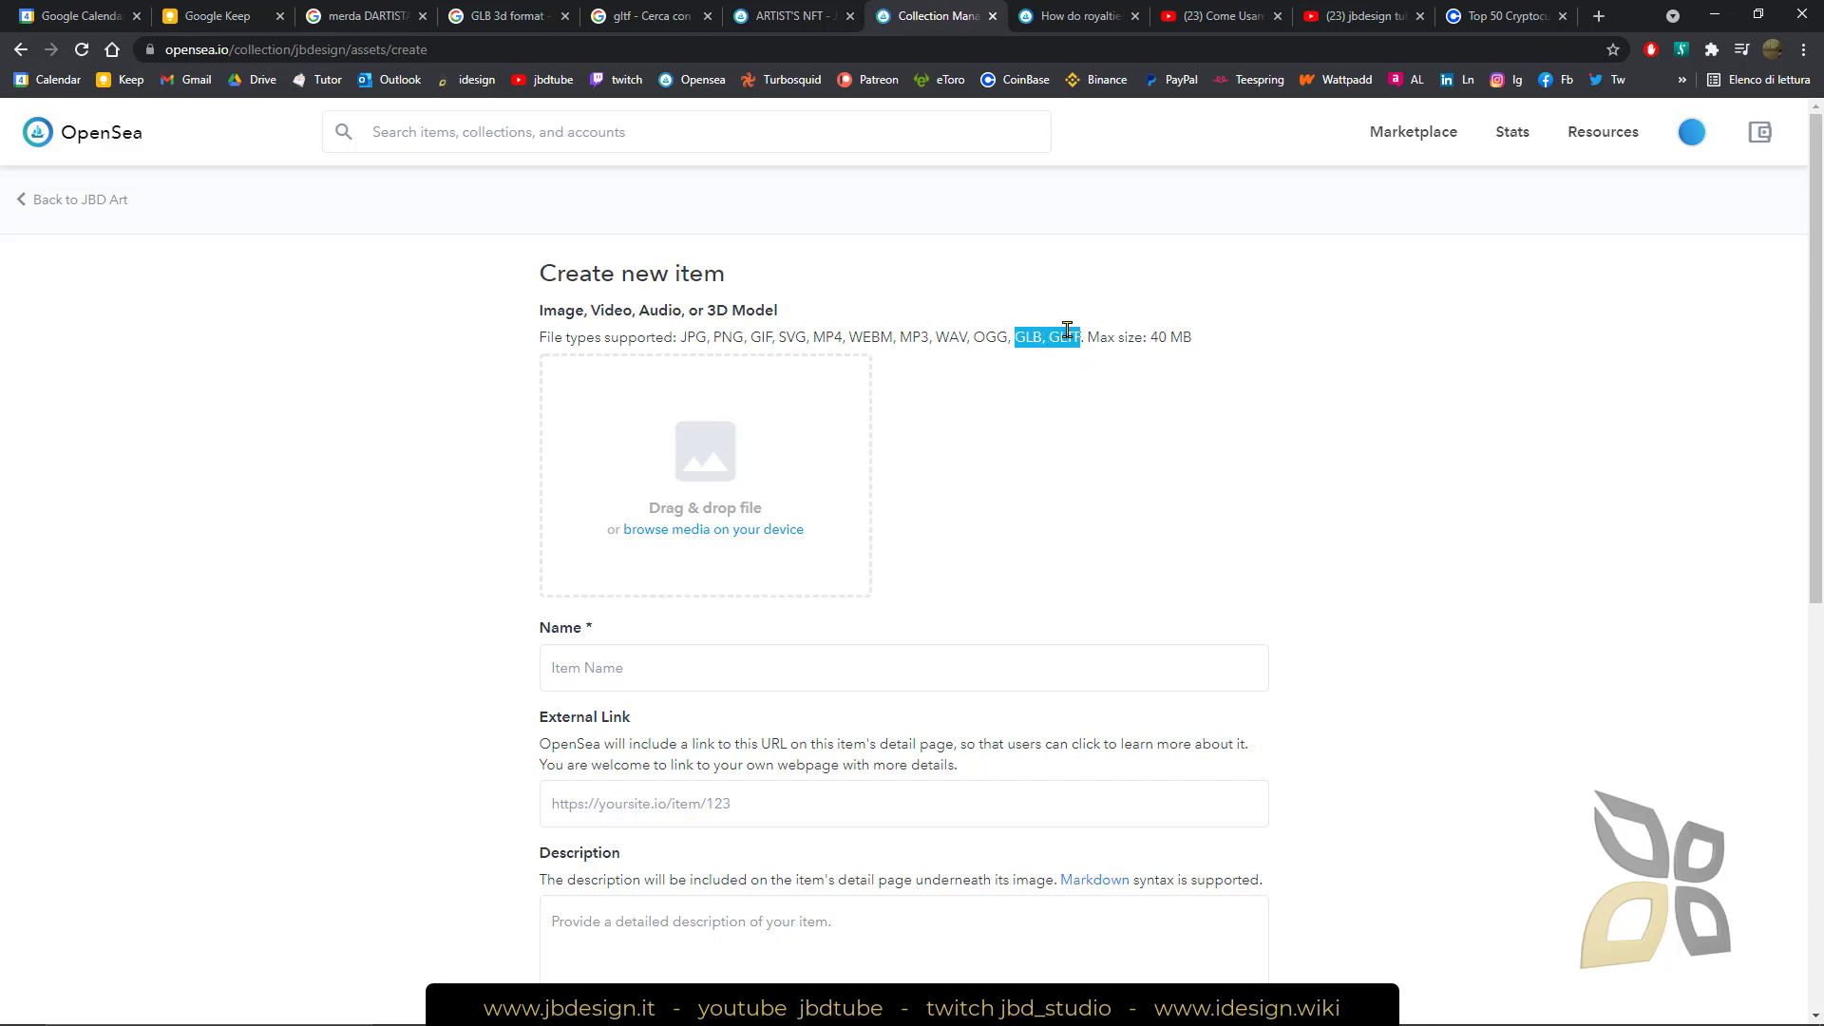
click(1085, 530)
Step: Search the jbdesign tube YouTube channel for "blender"
click(1349, 19)
click(1308, 527)
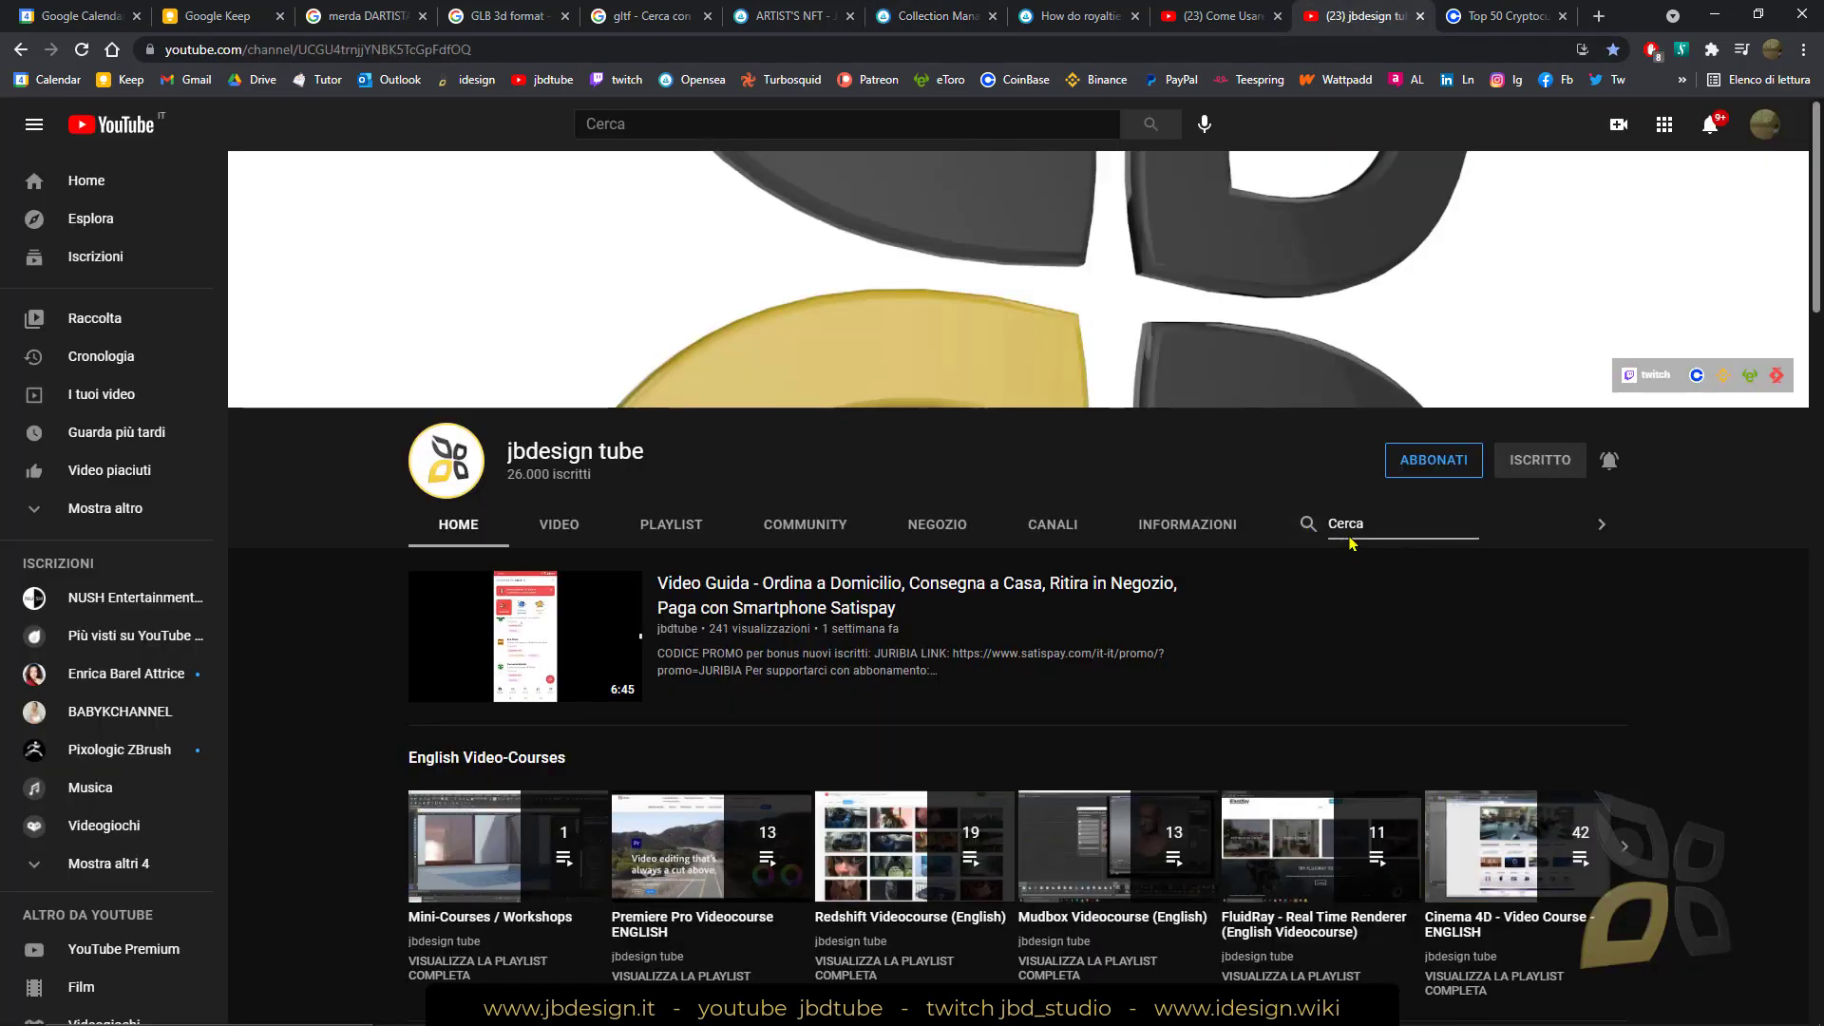
text(blender)
key(Return)
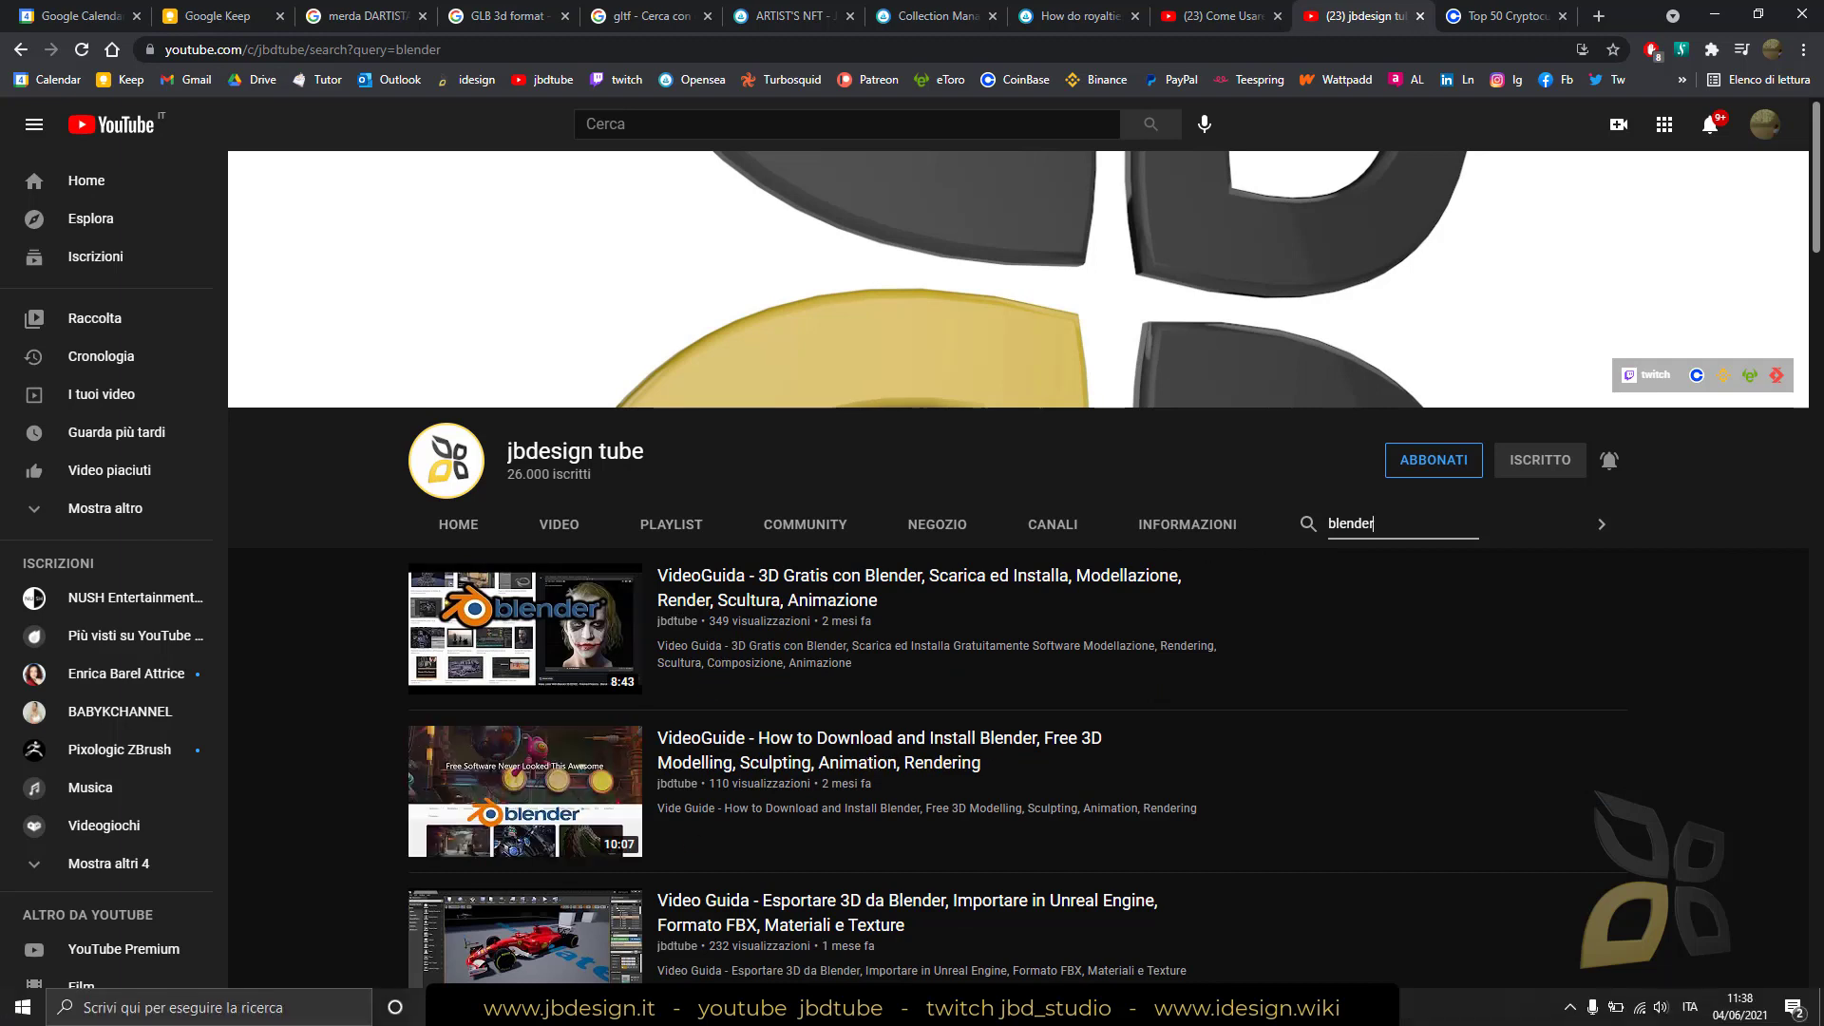
Step: Switch to Blender and inspect the textured ARTIST'S NFT cube from several angles
click(589, 1007)
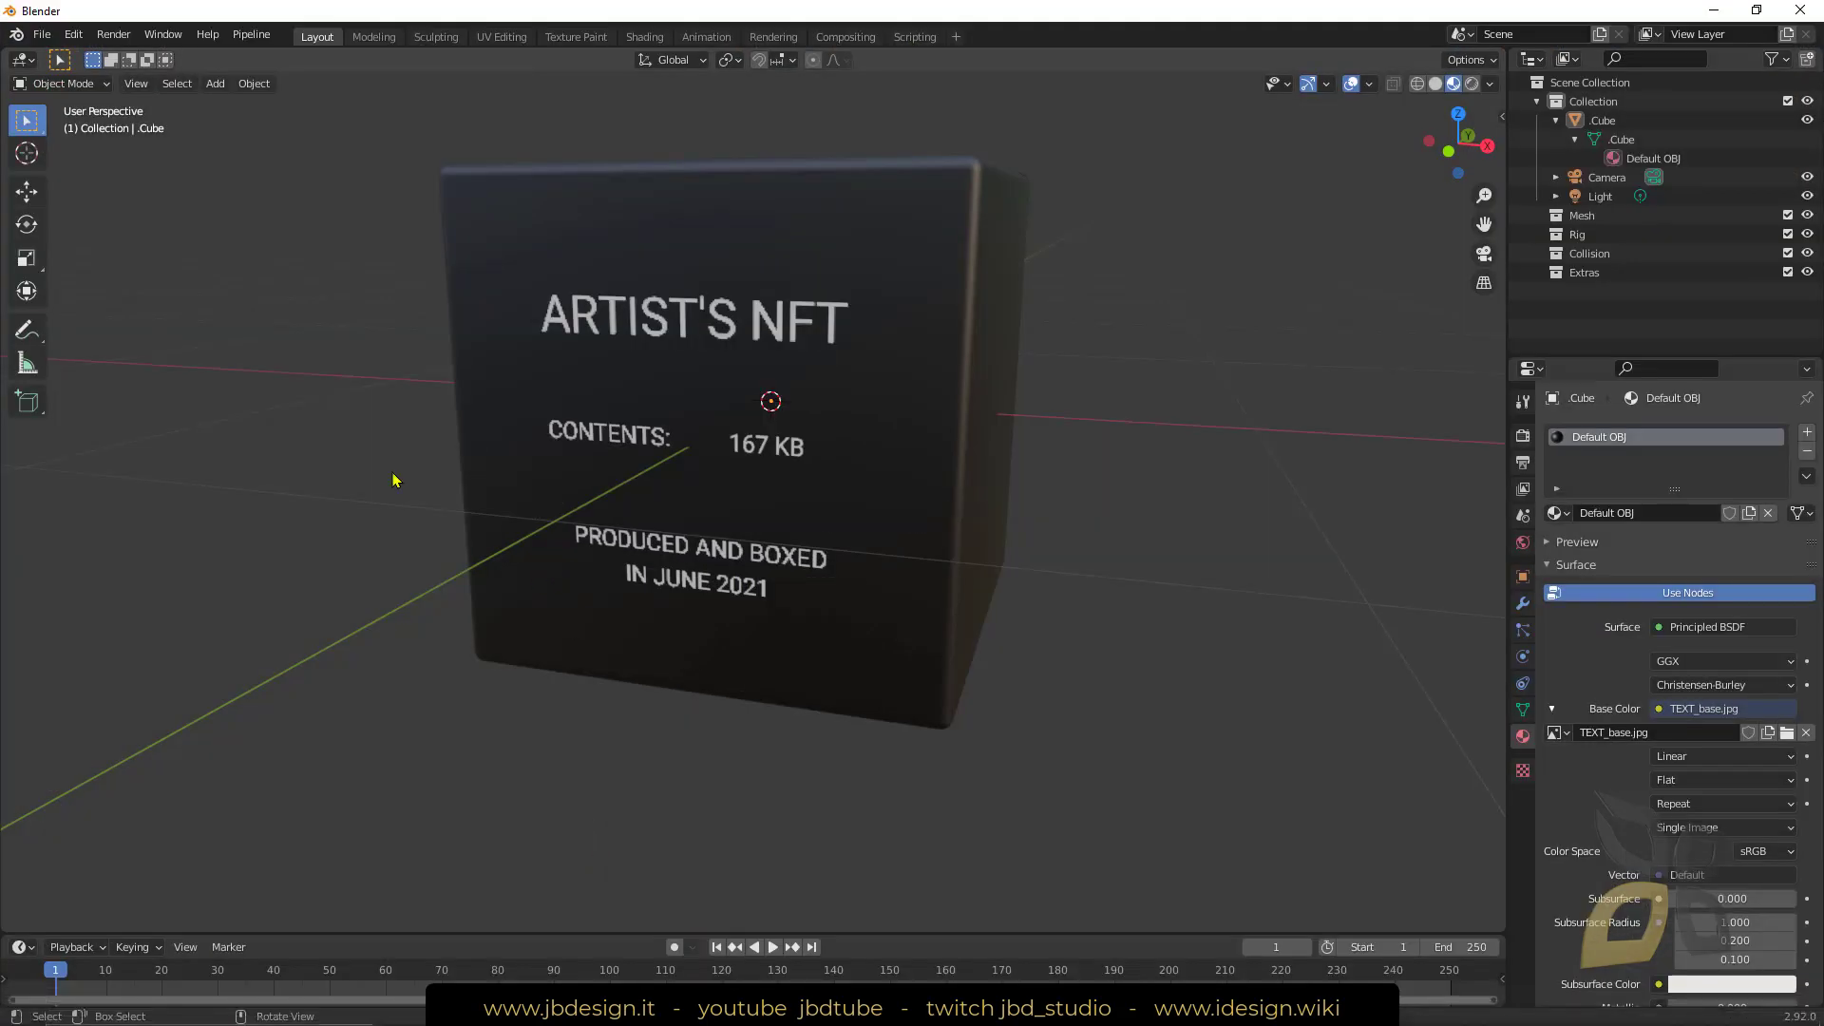
scroll(455, 504, down, 4)
drag(460, 553, 220, 277)
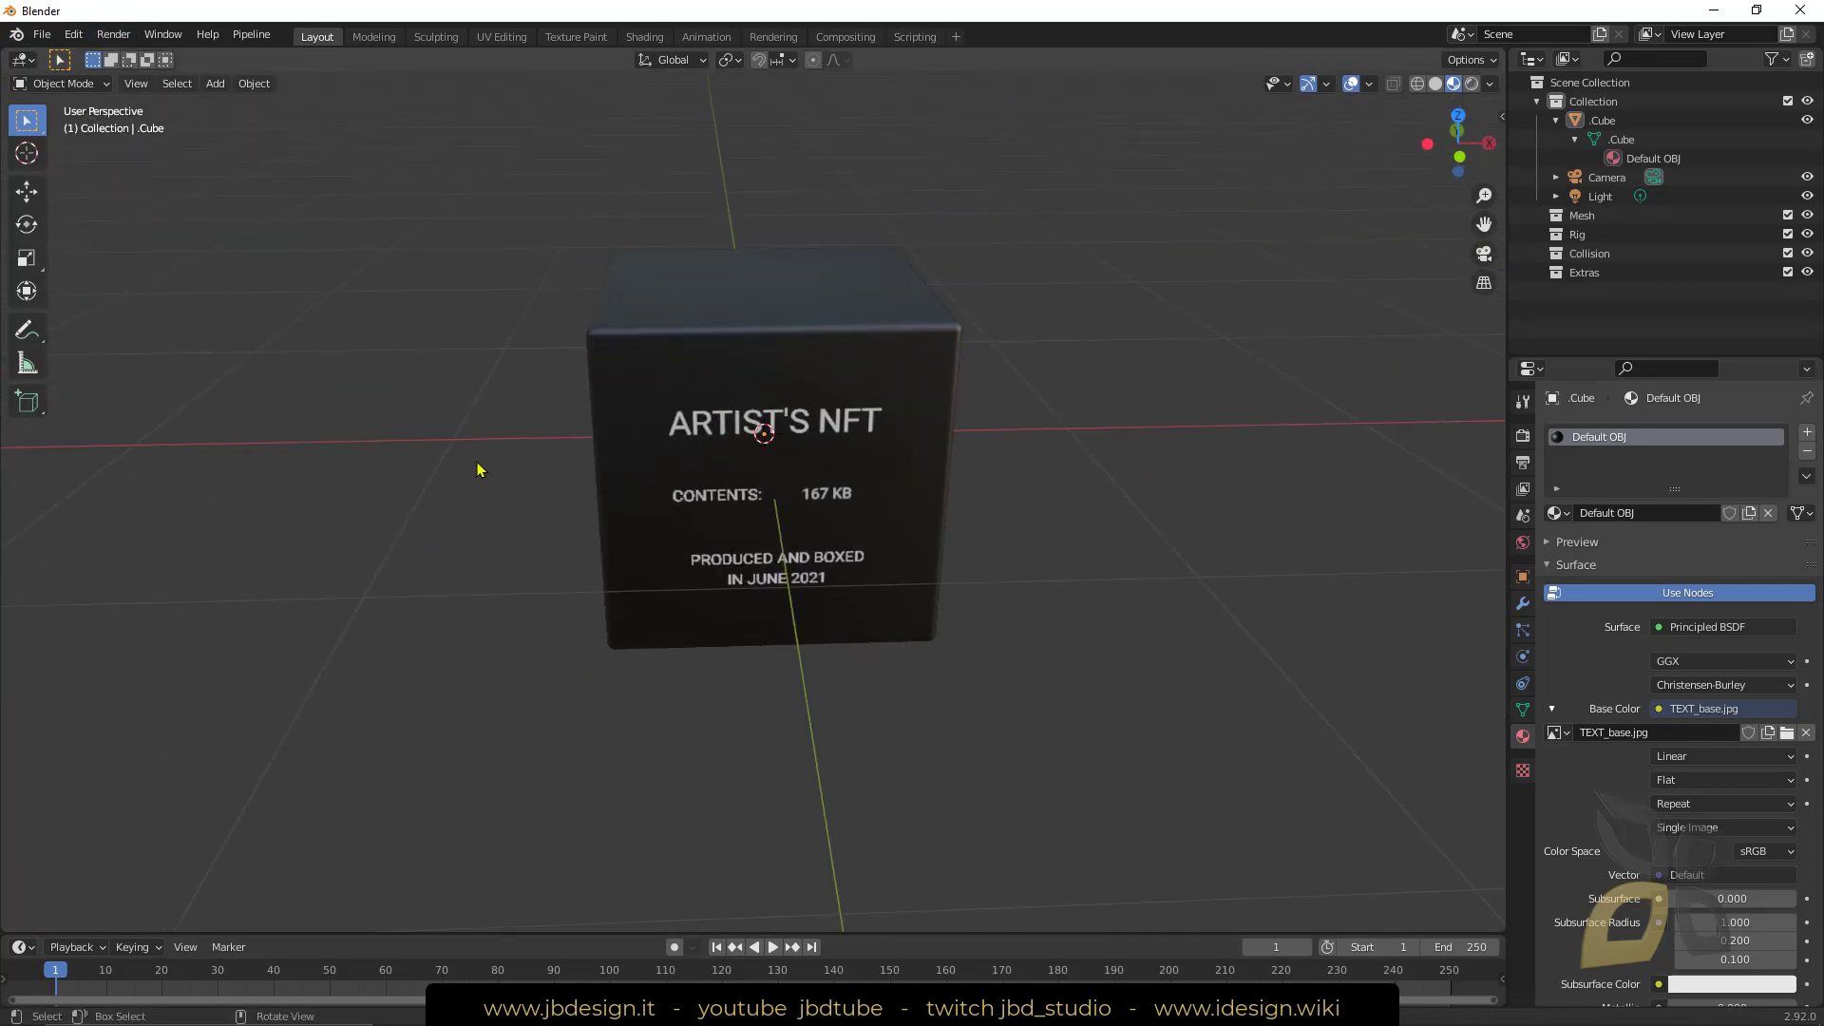
key(KP_6)
key(KP_6)
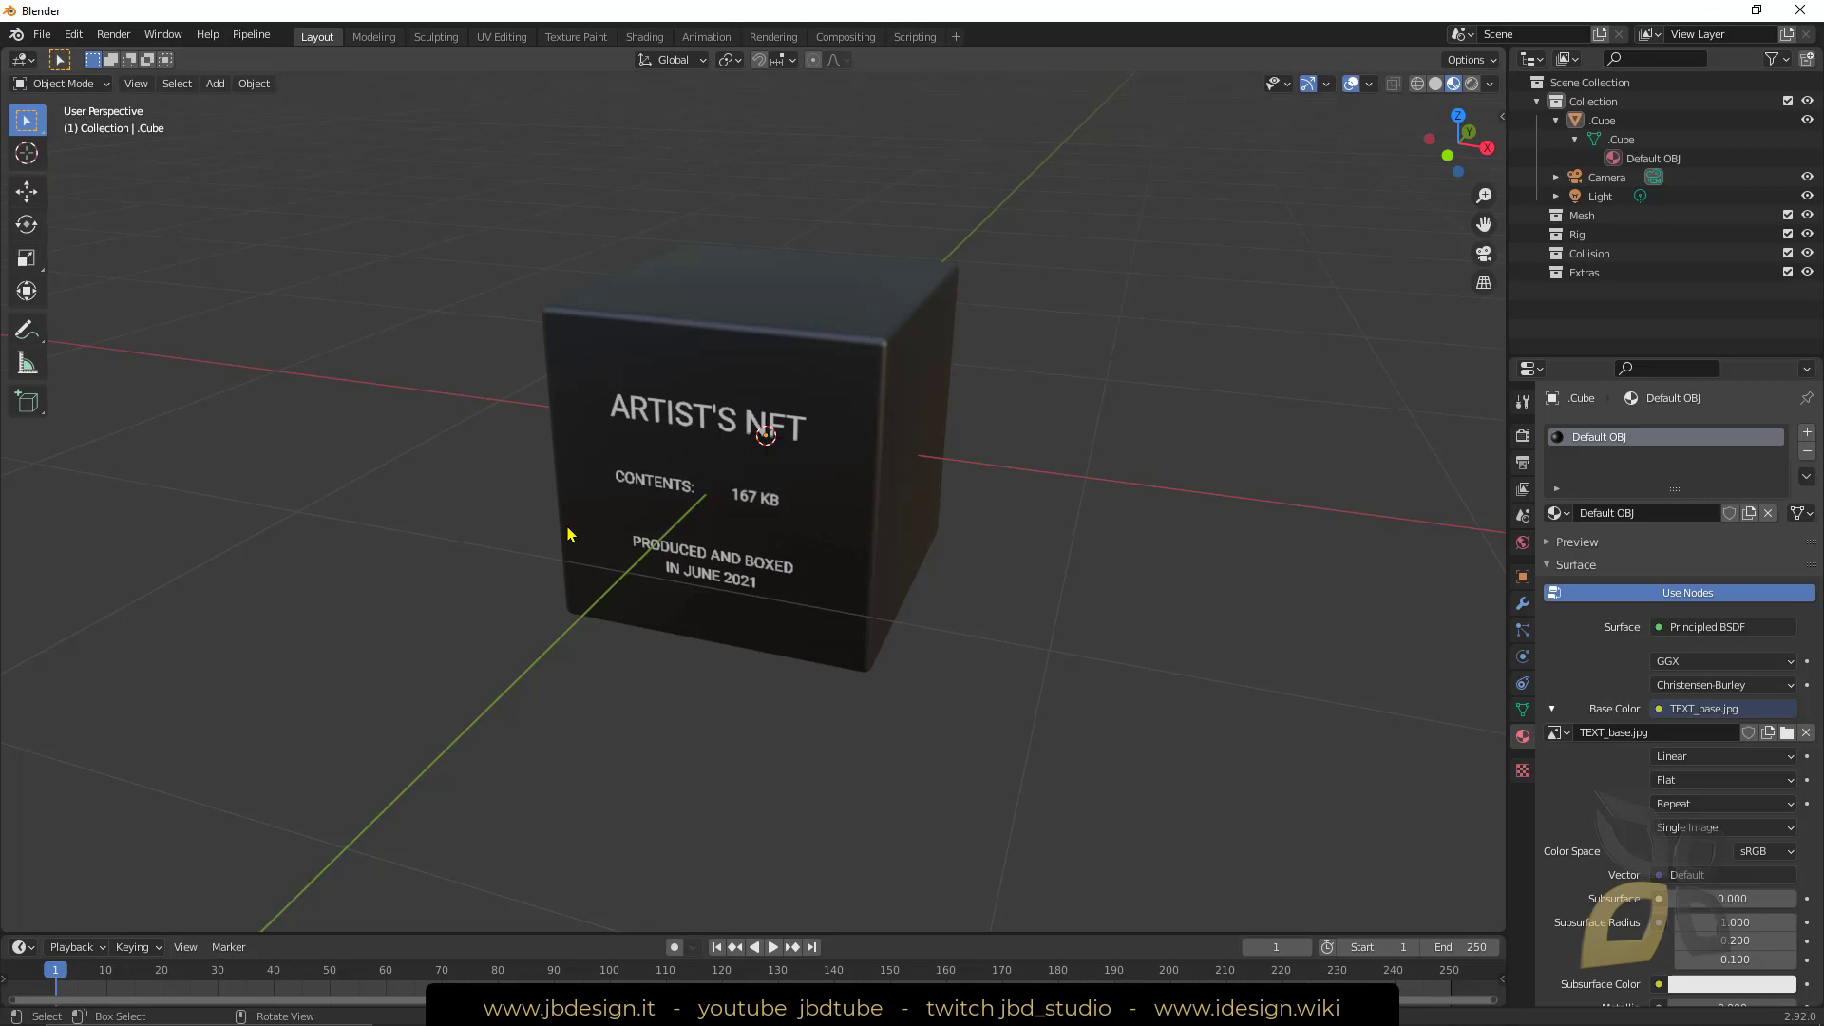
drag(587, 537, 554, 684)
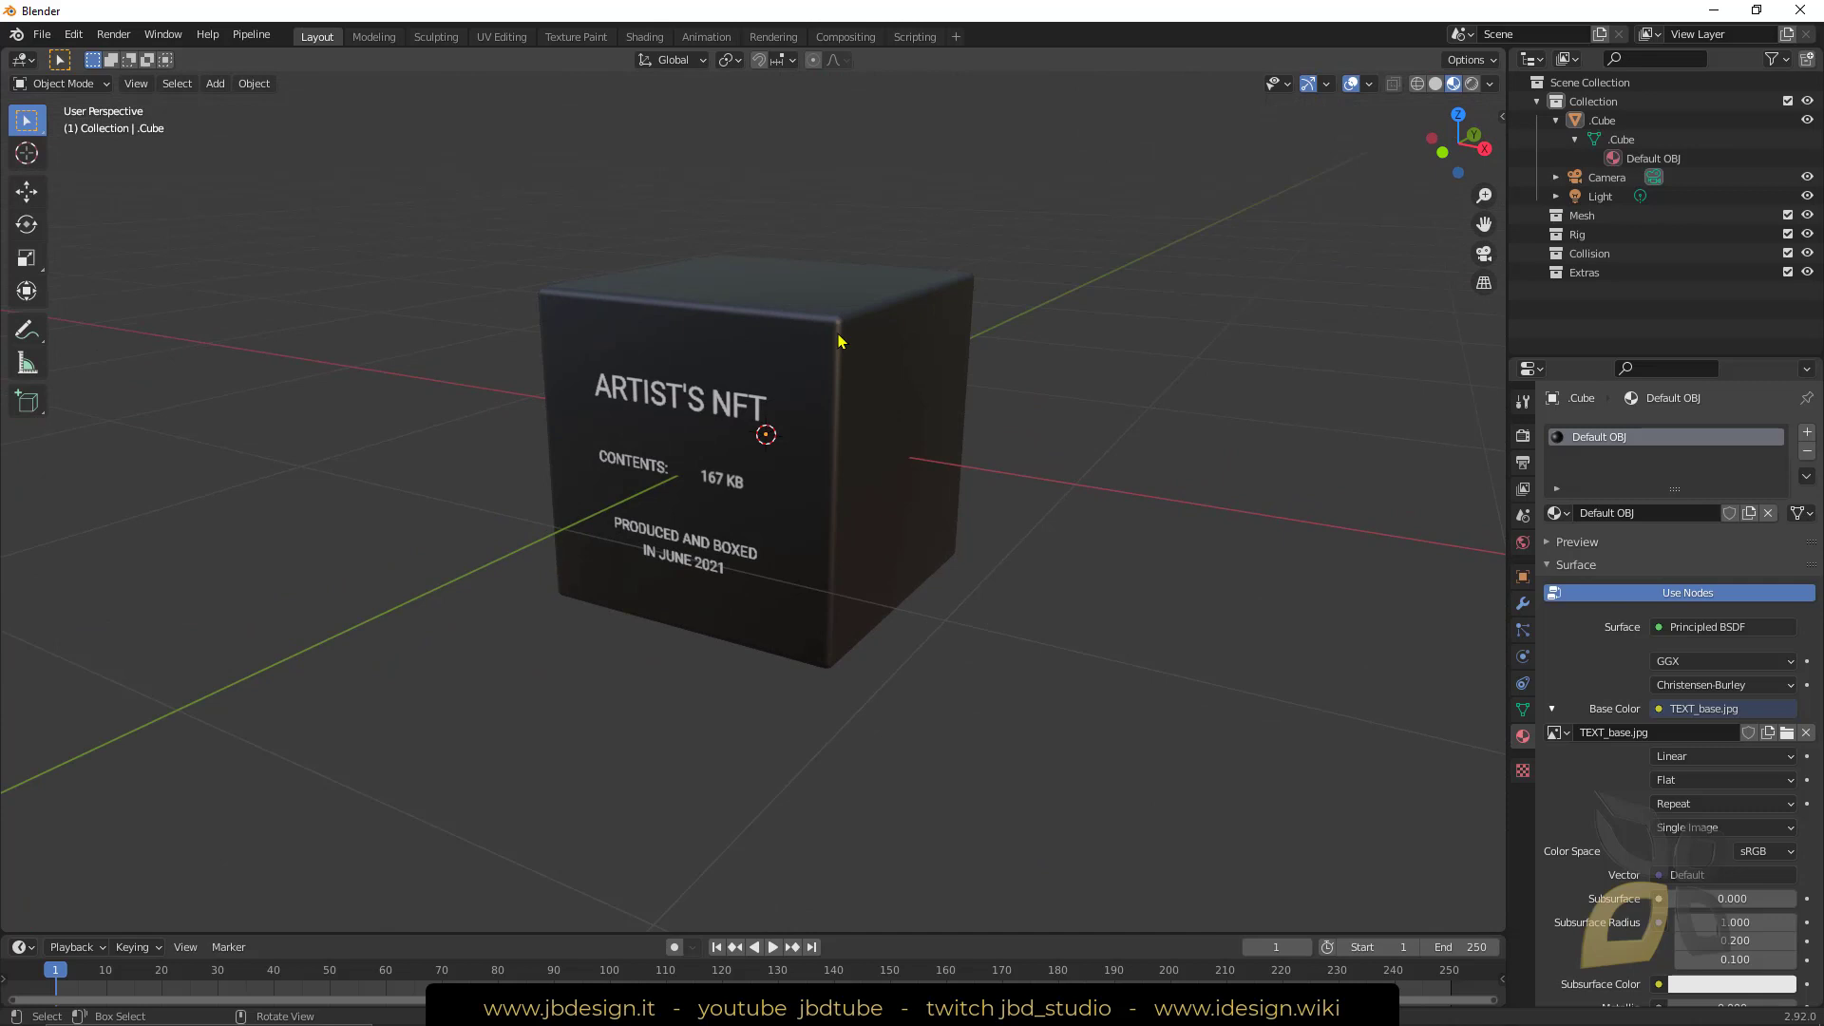
Step: Open the glTF 2.0 export, examine the glTF Binary (.glb) format and the NFTART.glb entry, and close it without exporting
drag(451, 500, 591, 373)
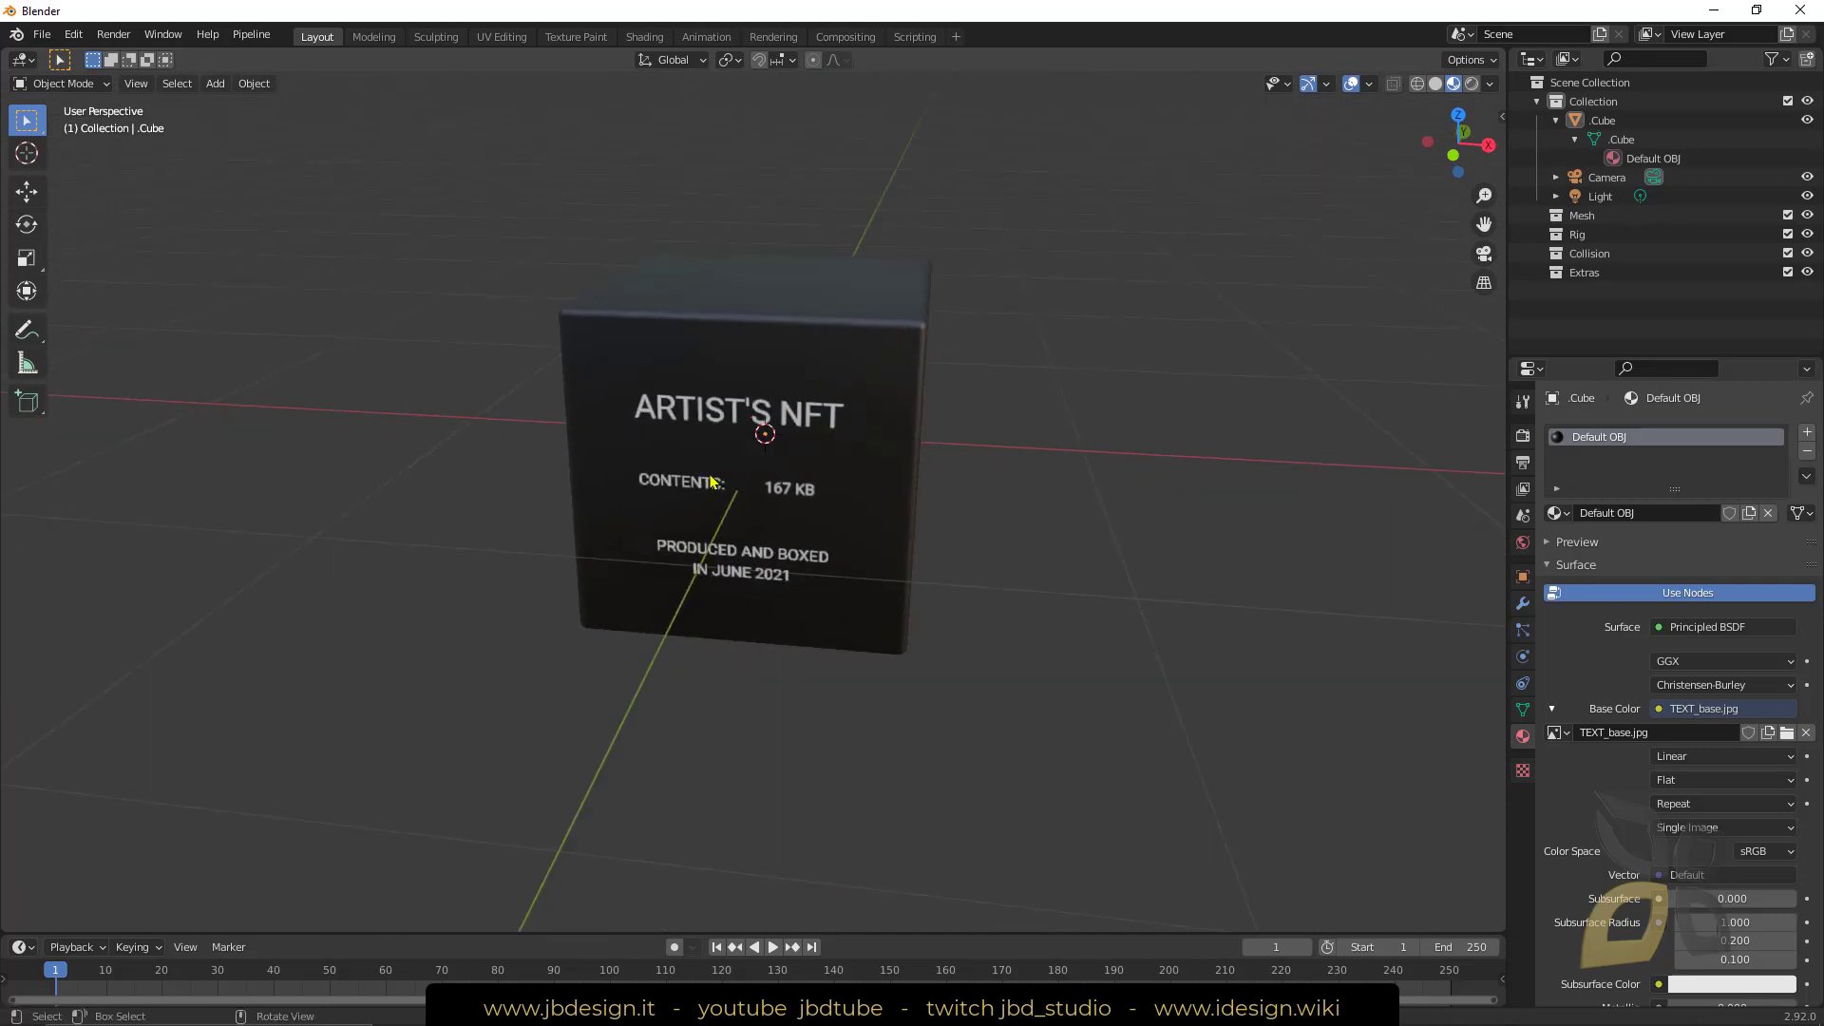
click(40, 35)
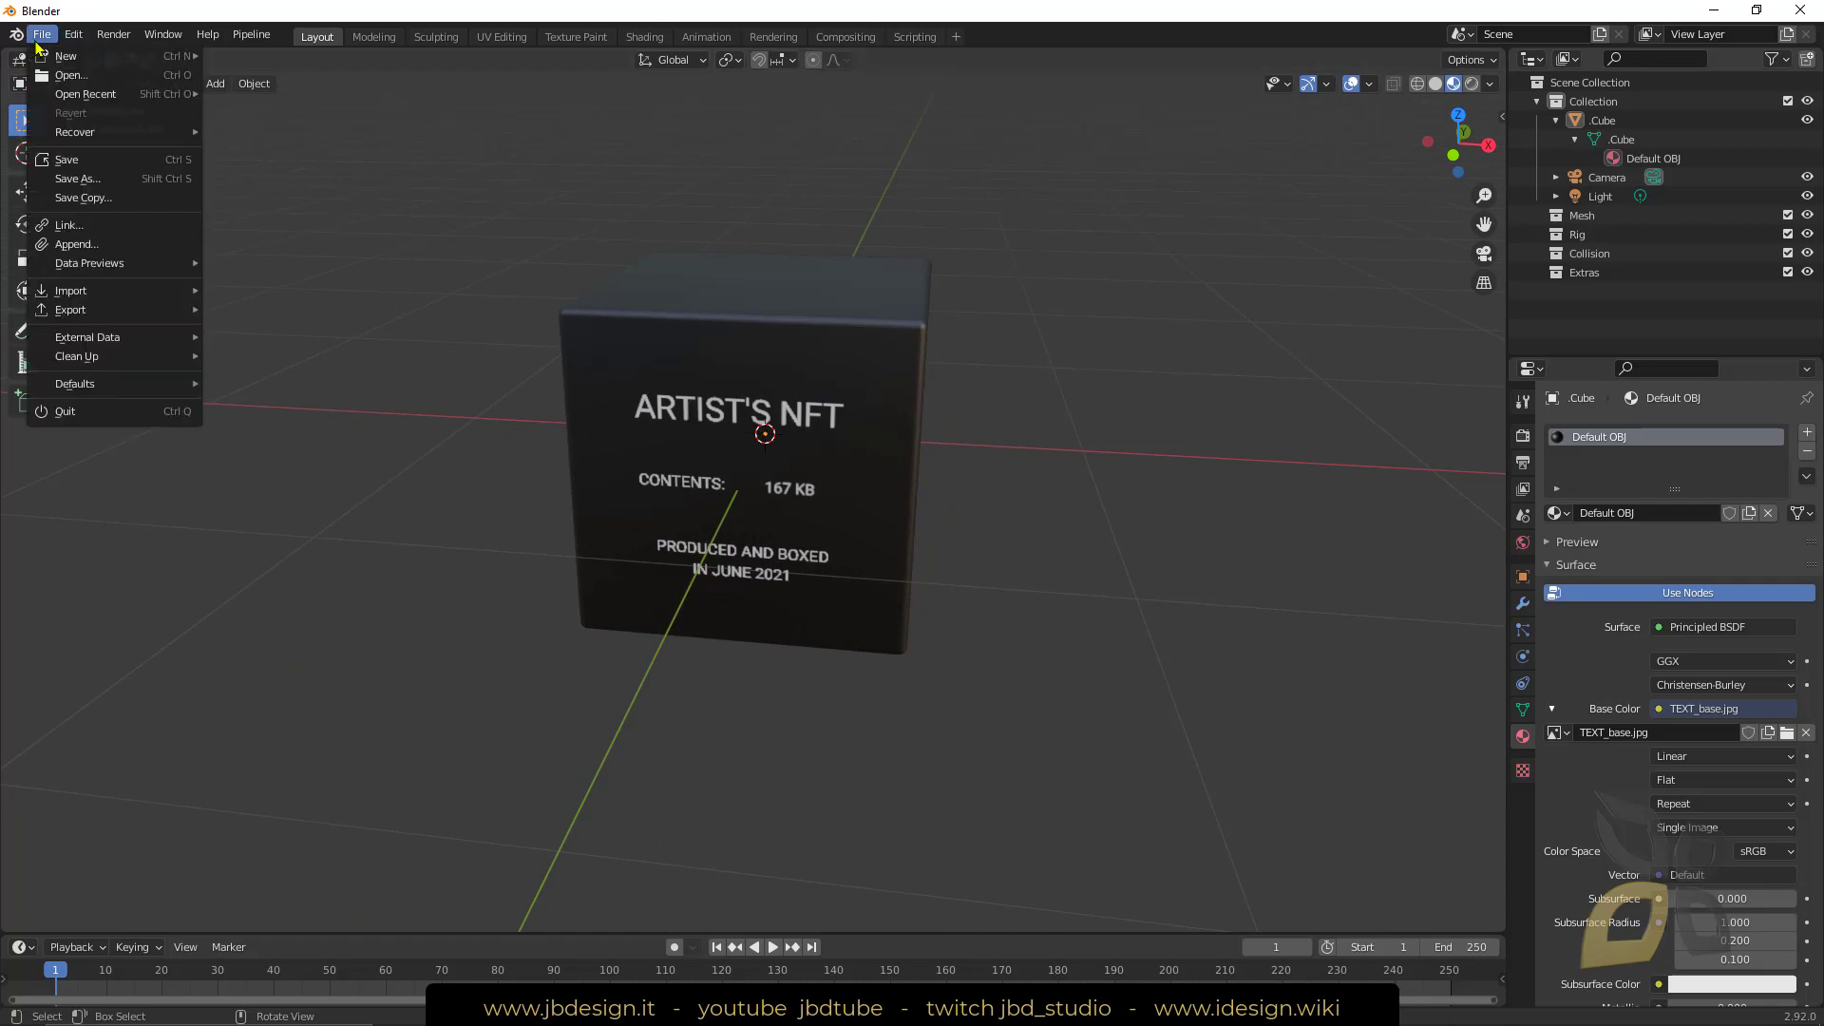
mouse_move(42, 317)
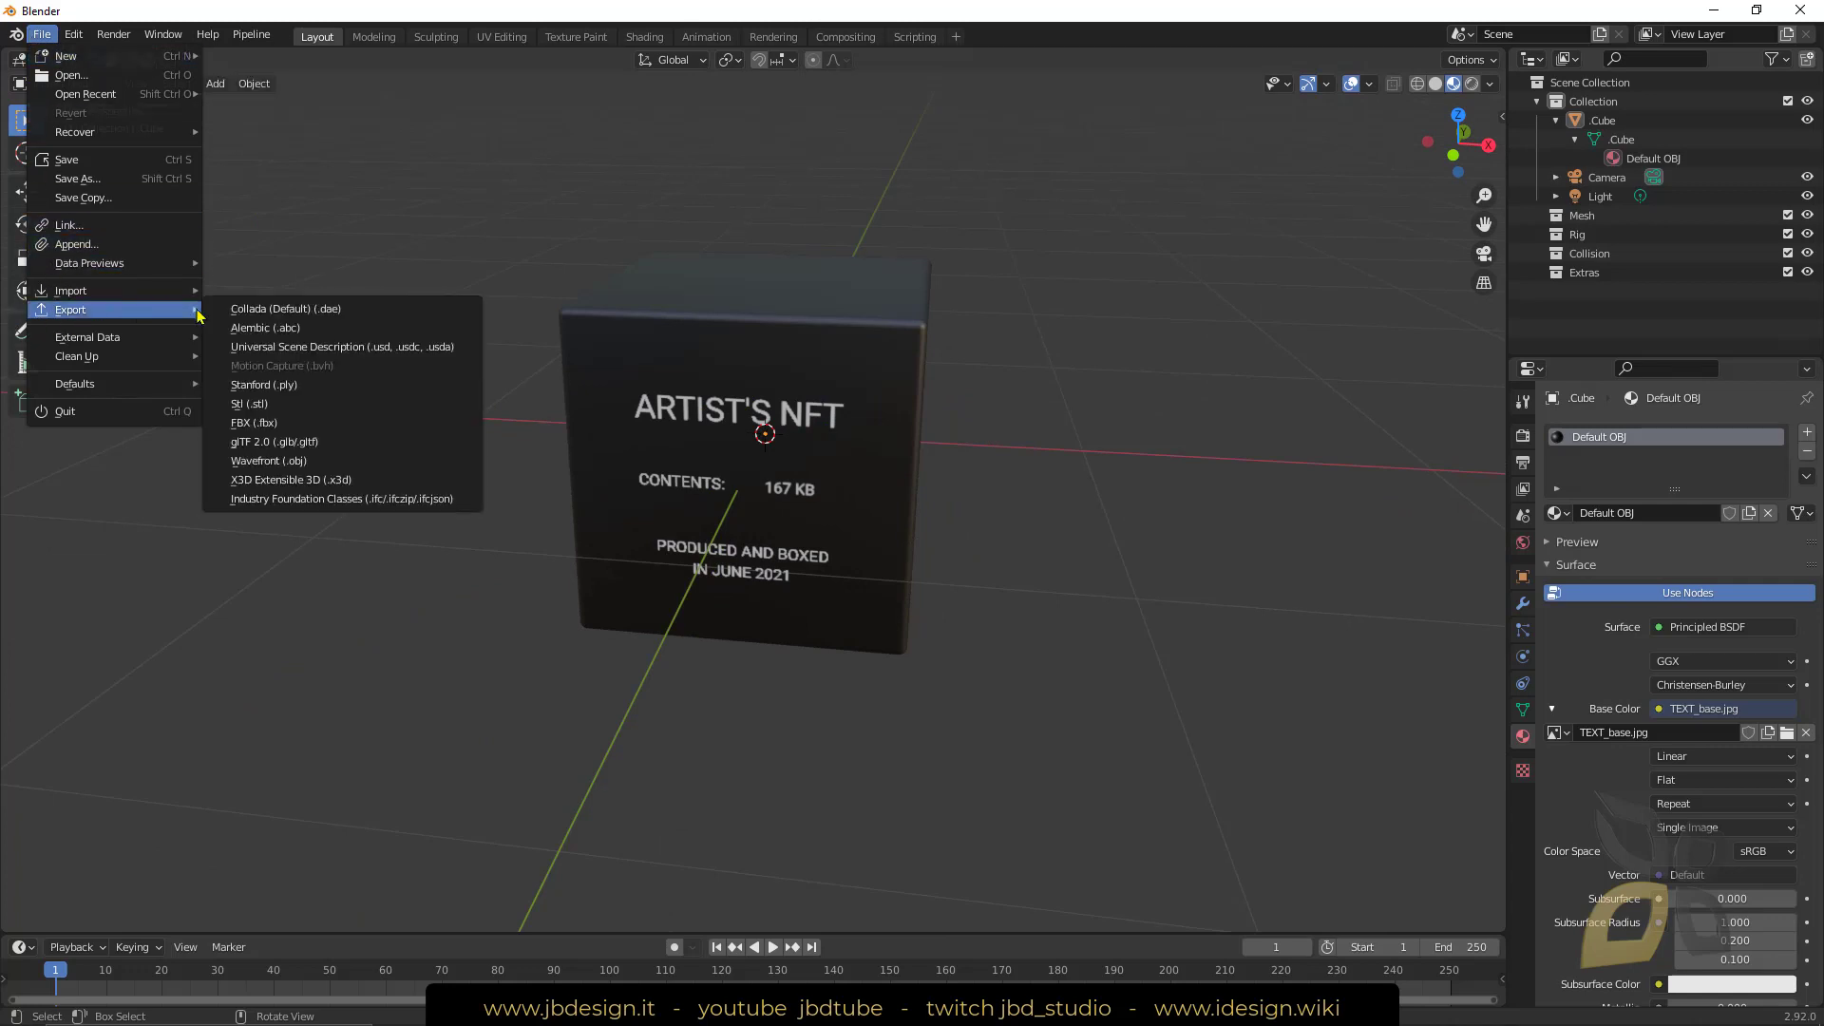
click(258, 445)
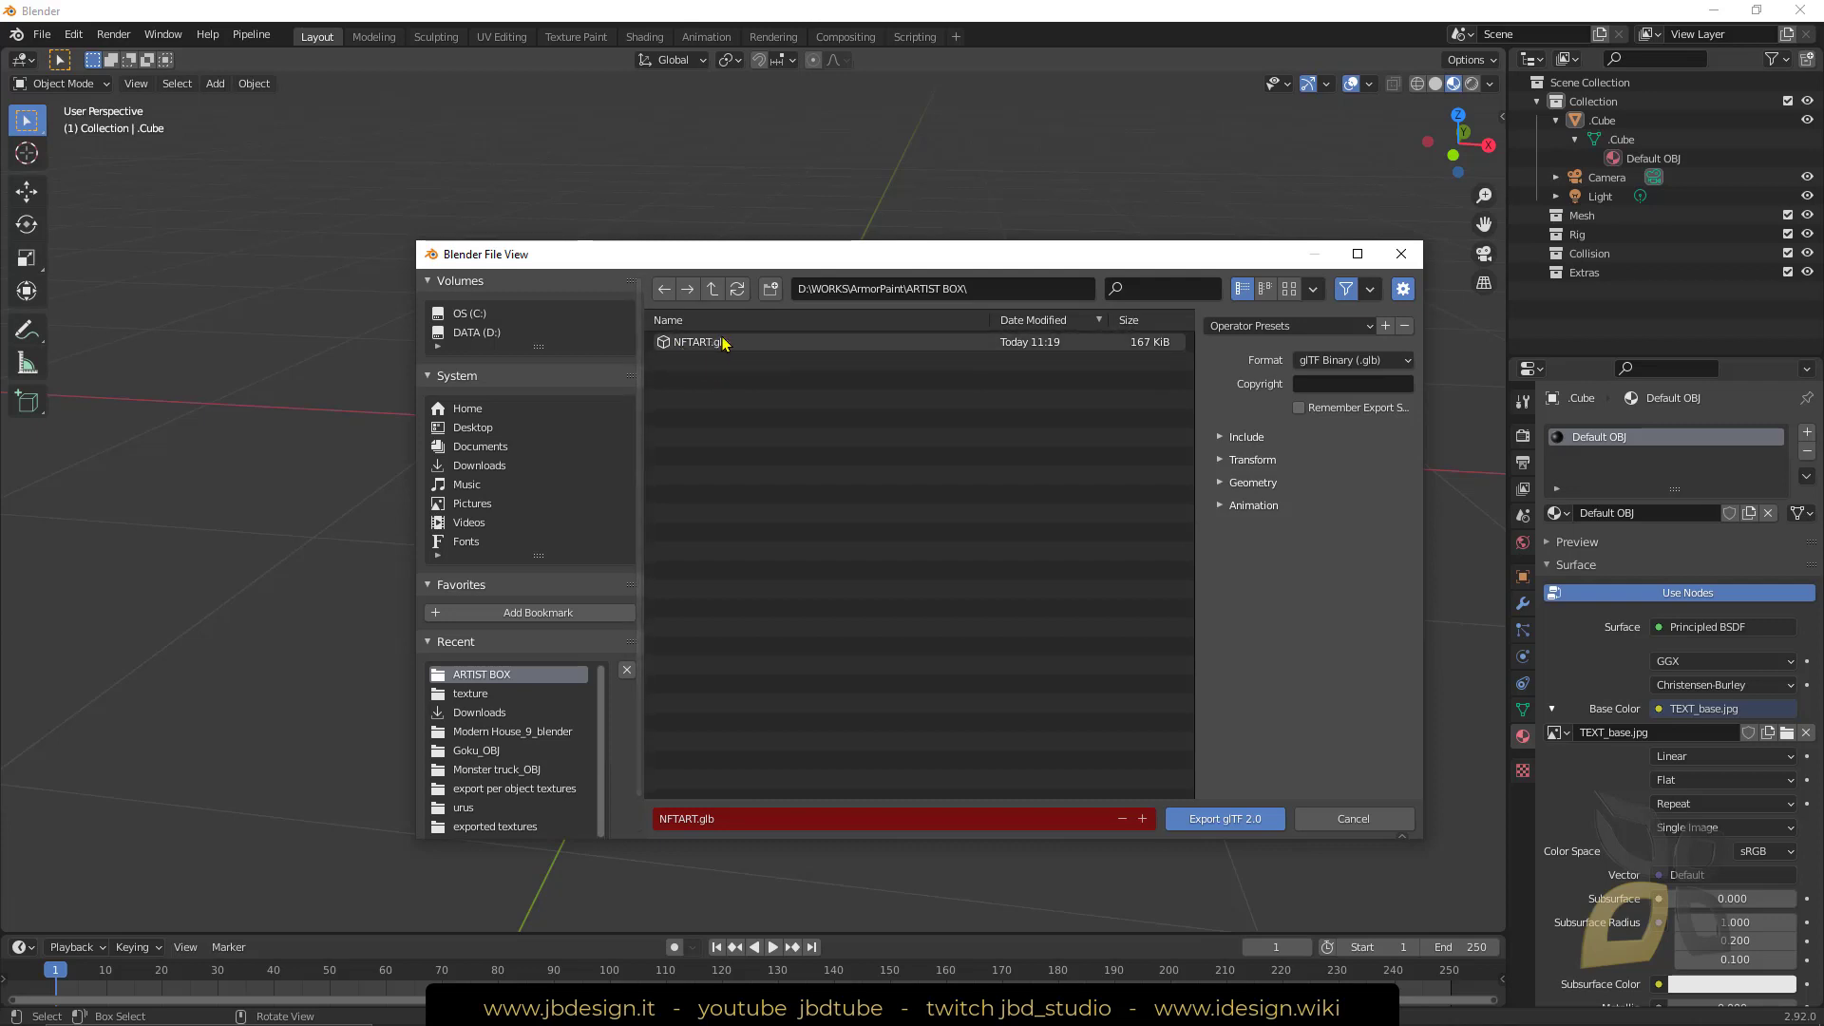
click(1401, 254)
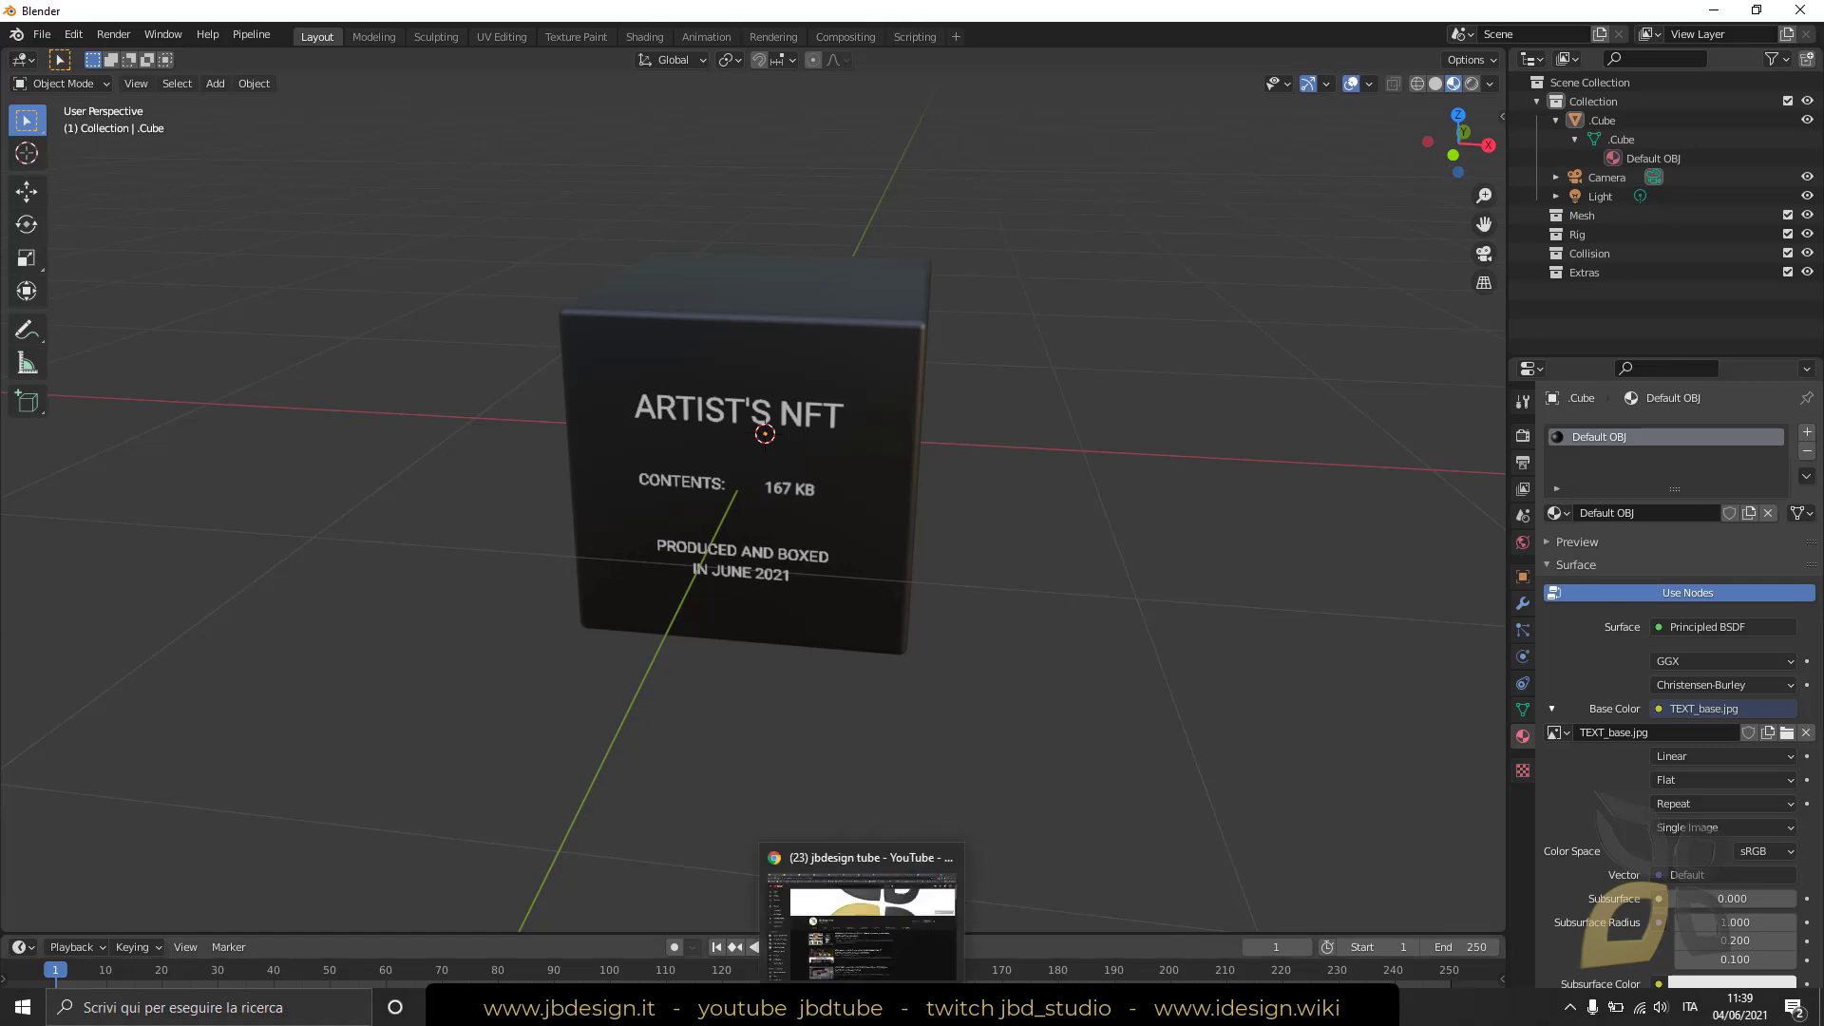
Step: Switch to Chrome, return to OpenSea's new item form, and browse for media to preview NFTART in the ARTIST BOX folder
click(861, 1007)
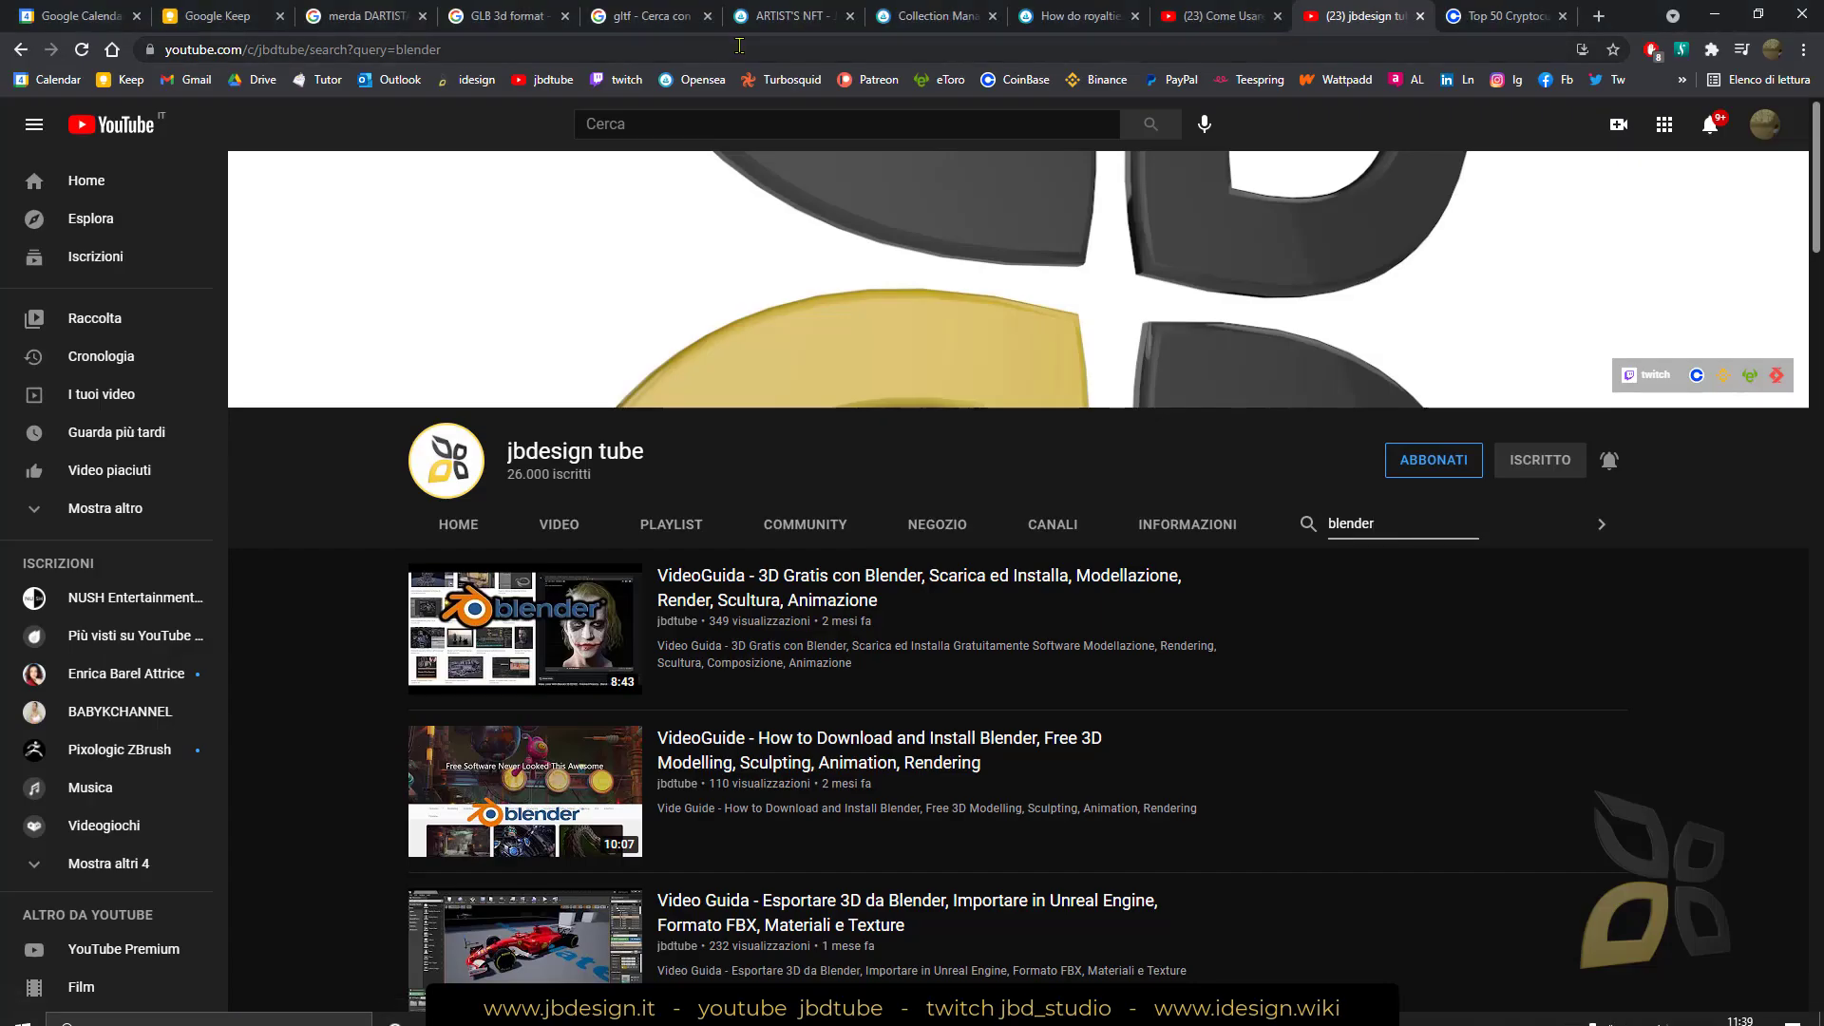
click(813, 24)
click(914, 16)
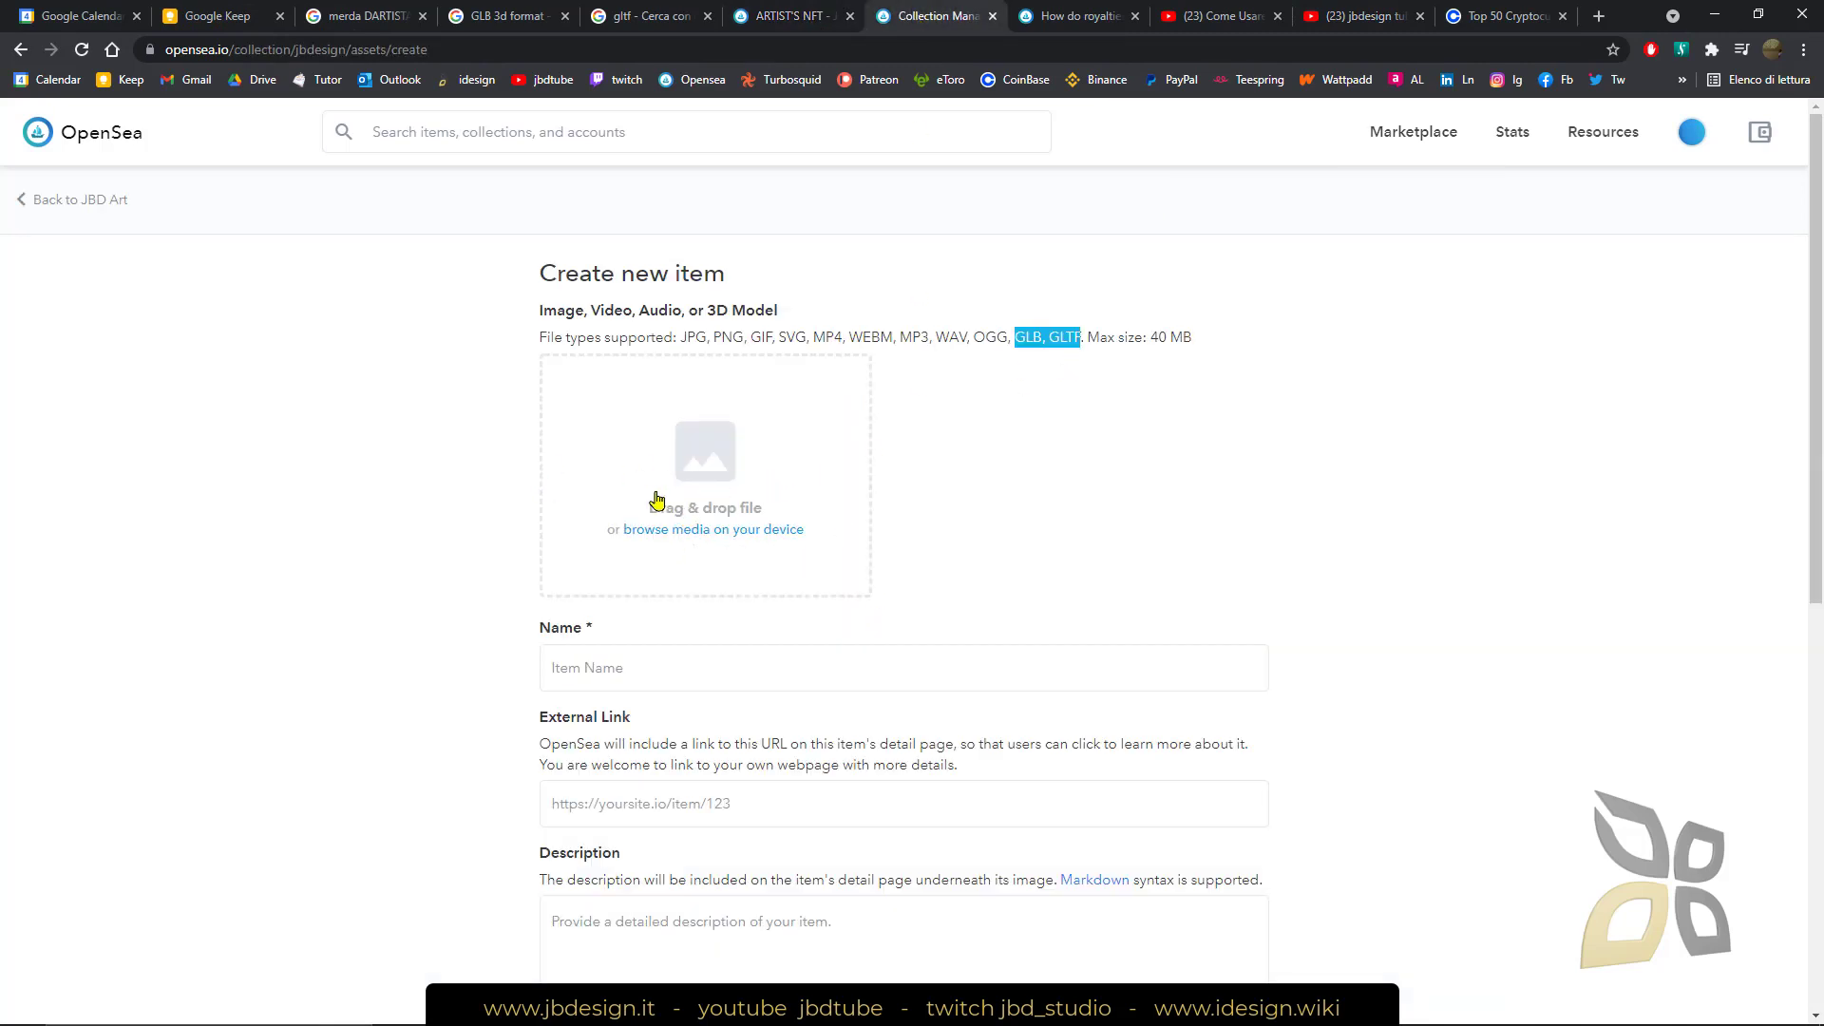
click(704, 538)
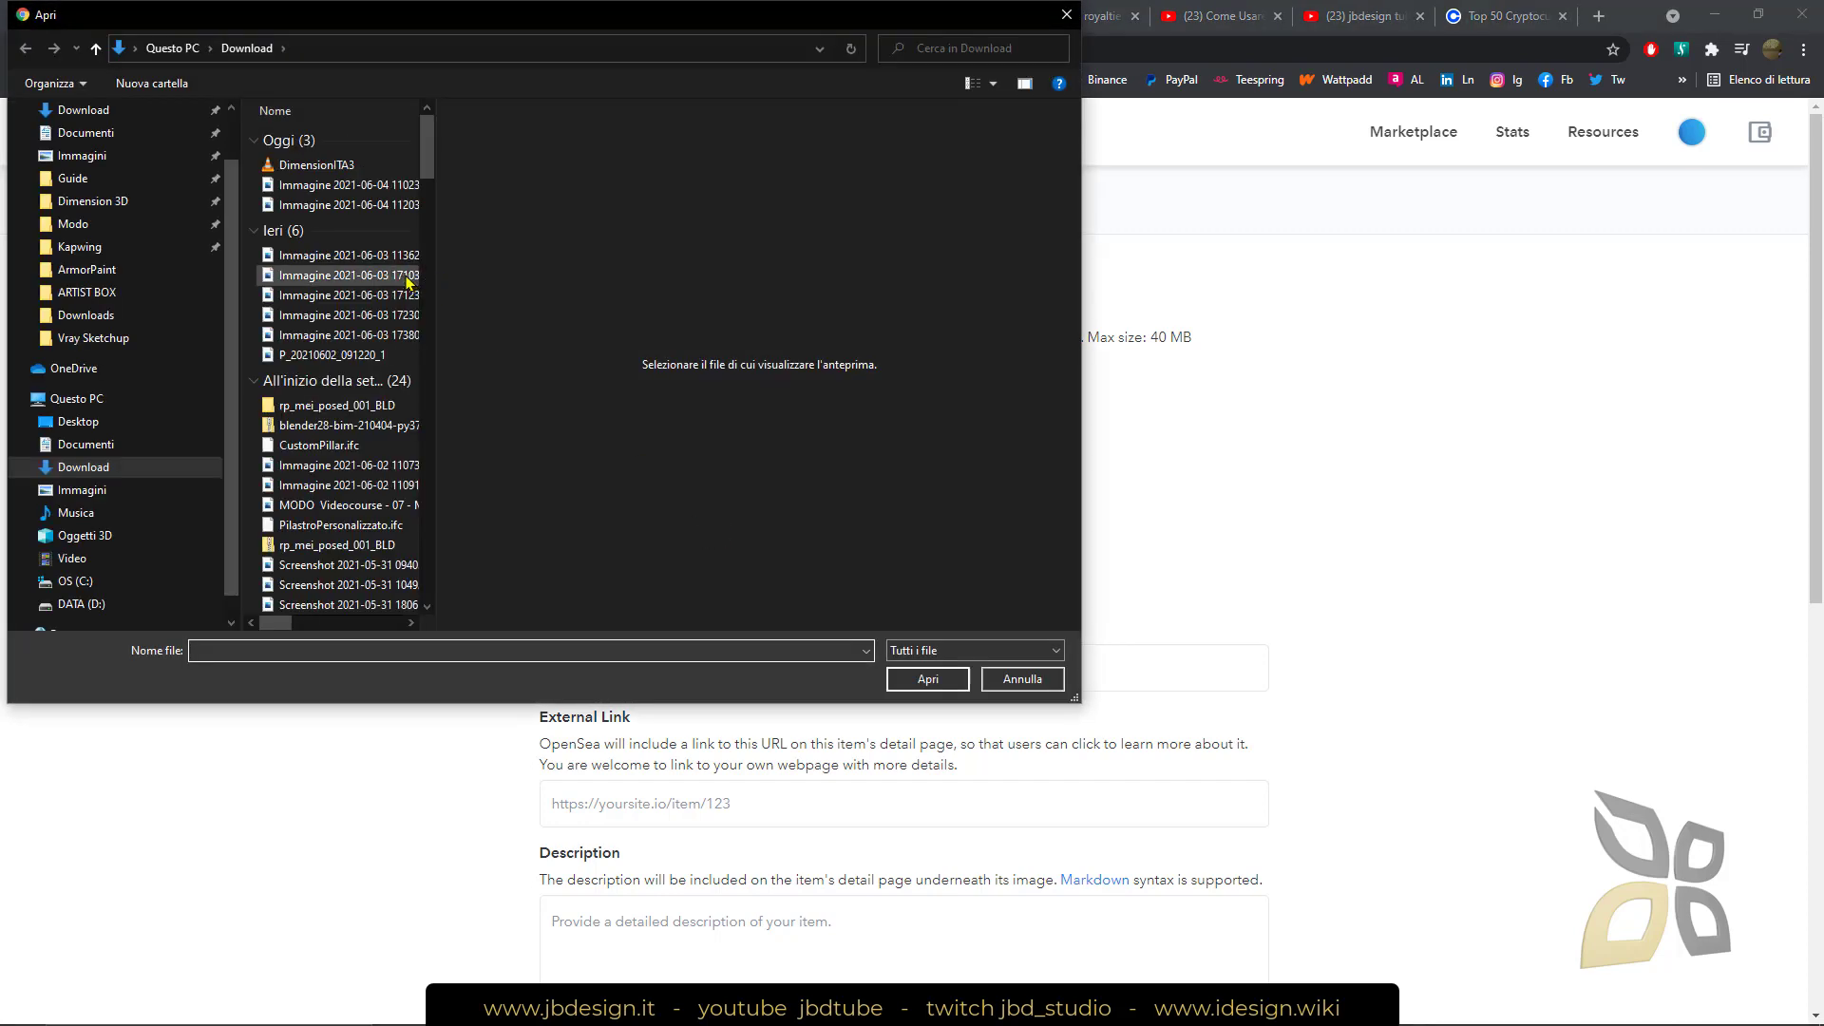
click(84, 293)
click(333, 188)
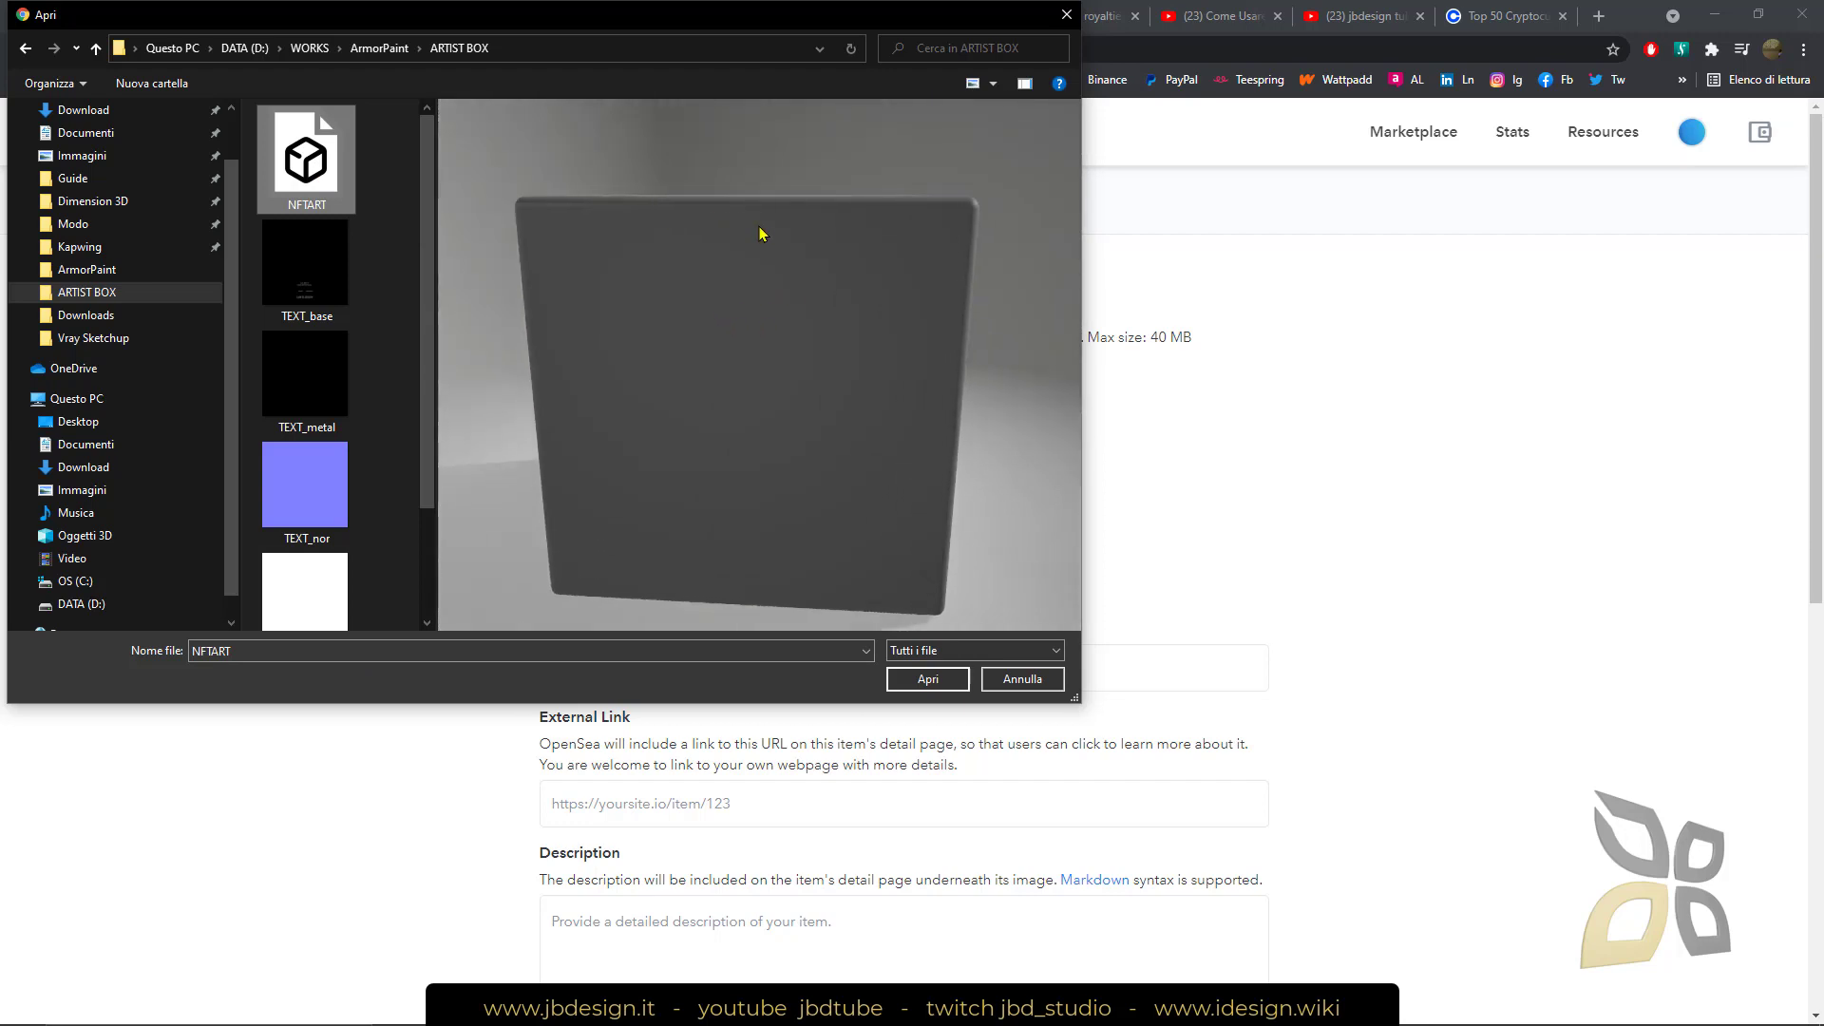
Step: Preview the texture maps in the ARTIST BOX folder, including TEXT_base, TEXT_metal, TEXT_nor and TEXT_occ
click(327, 285)
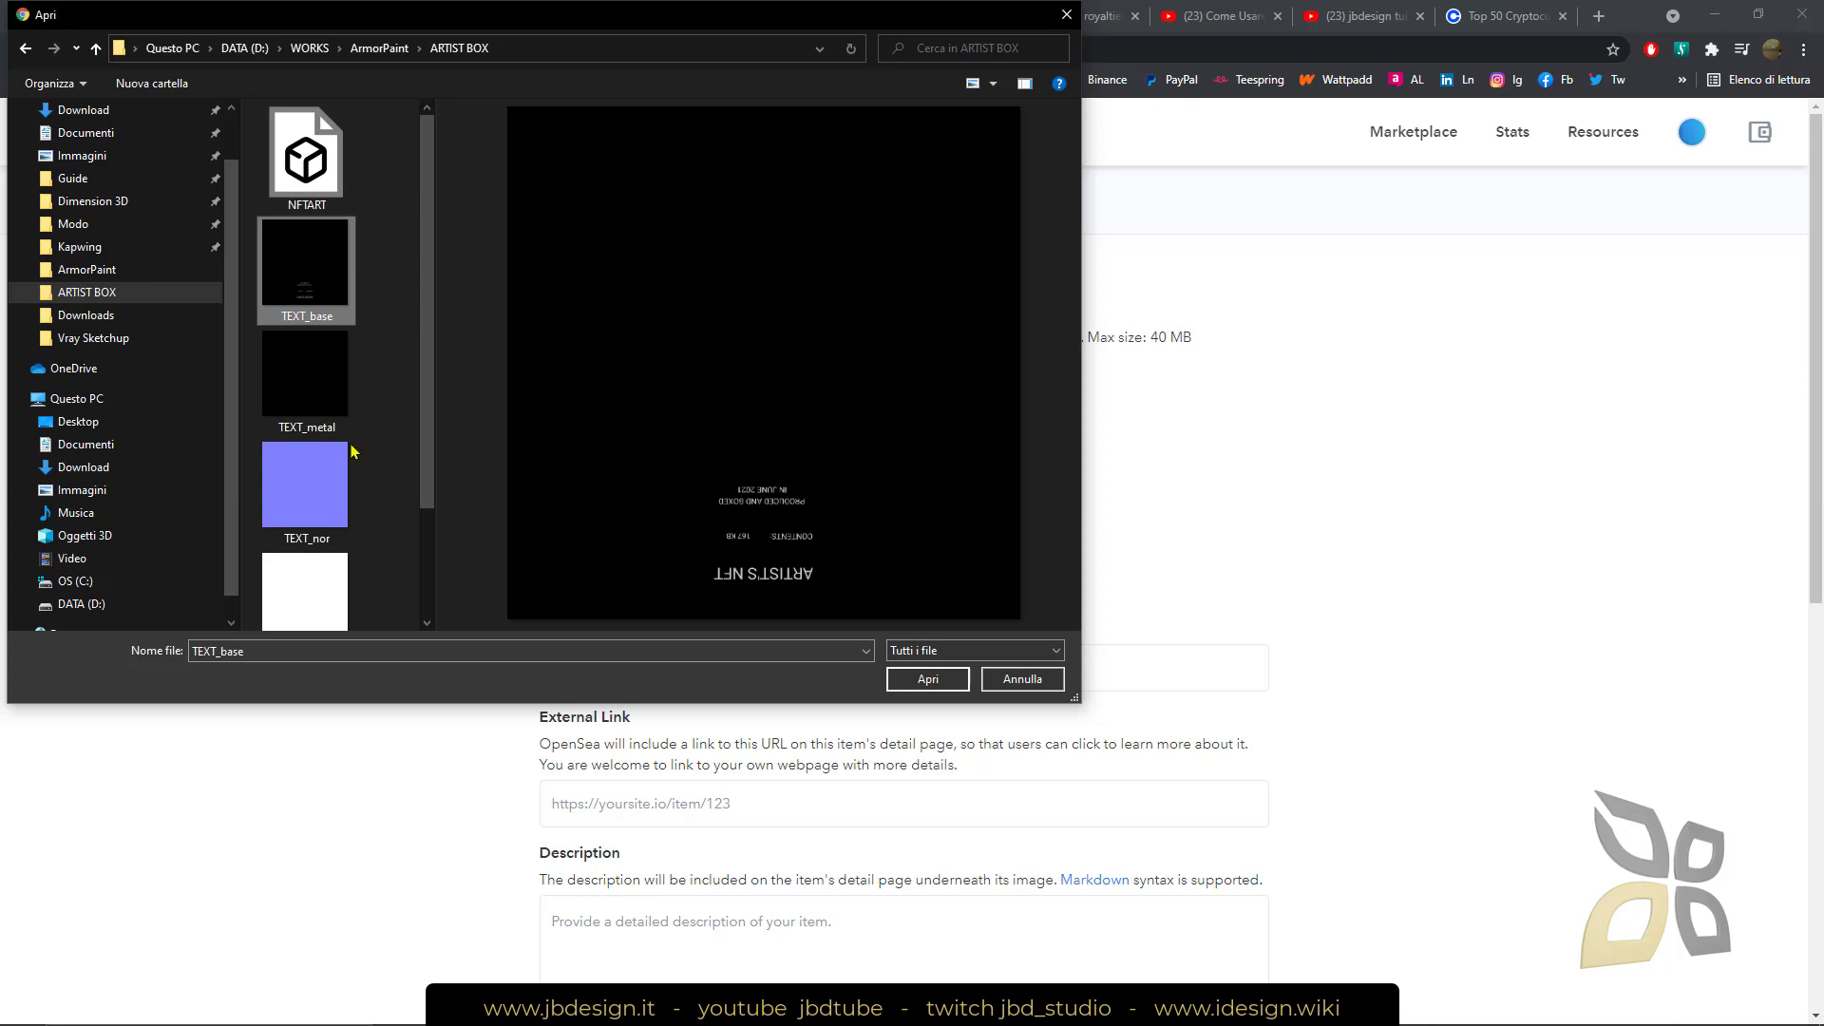
click(328, 380)
click(328, 489)
click(338, 581)
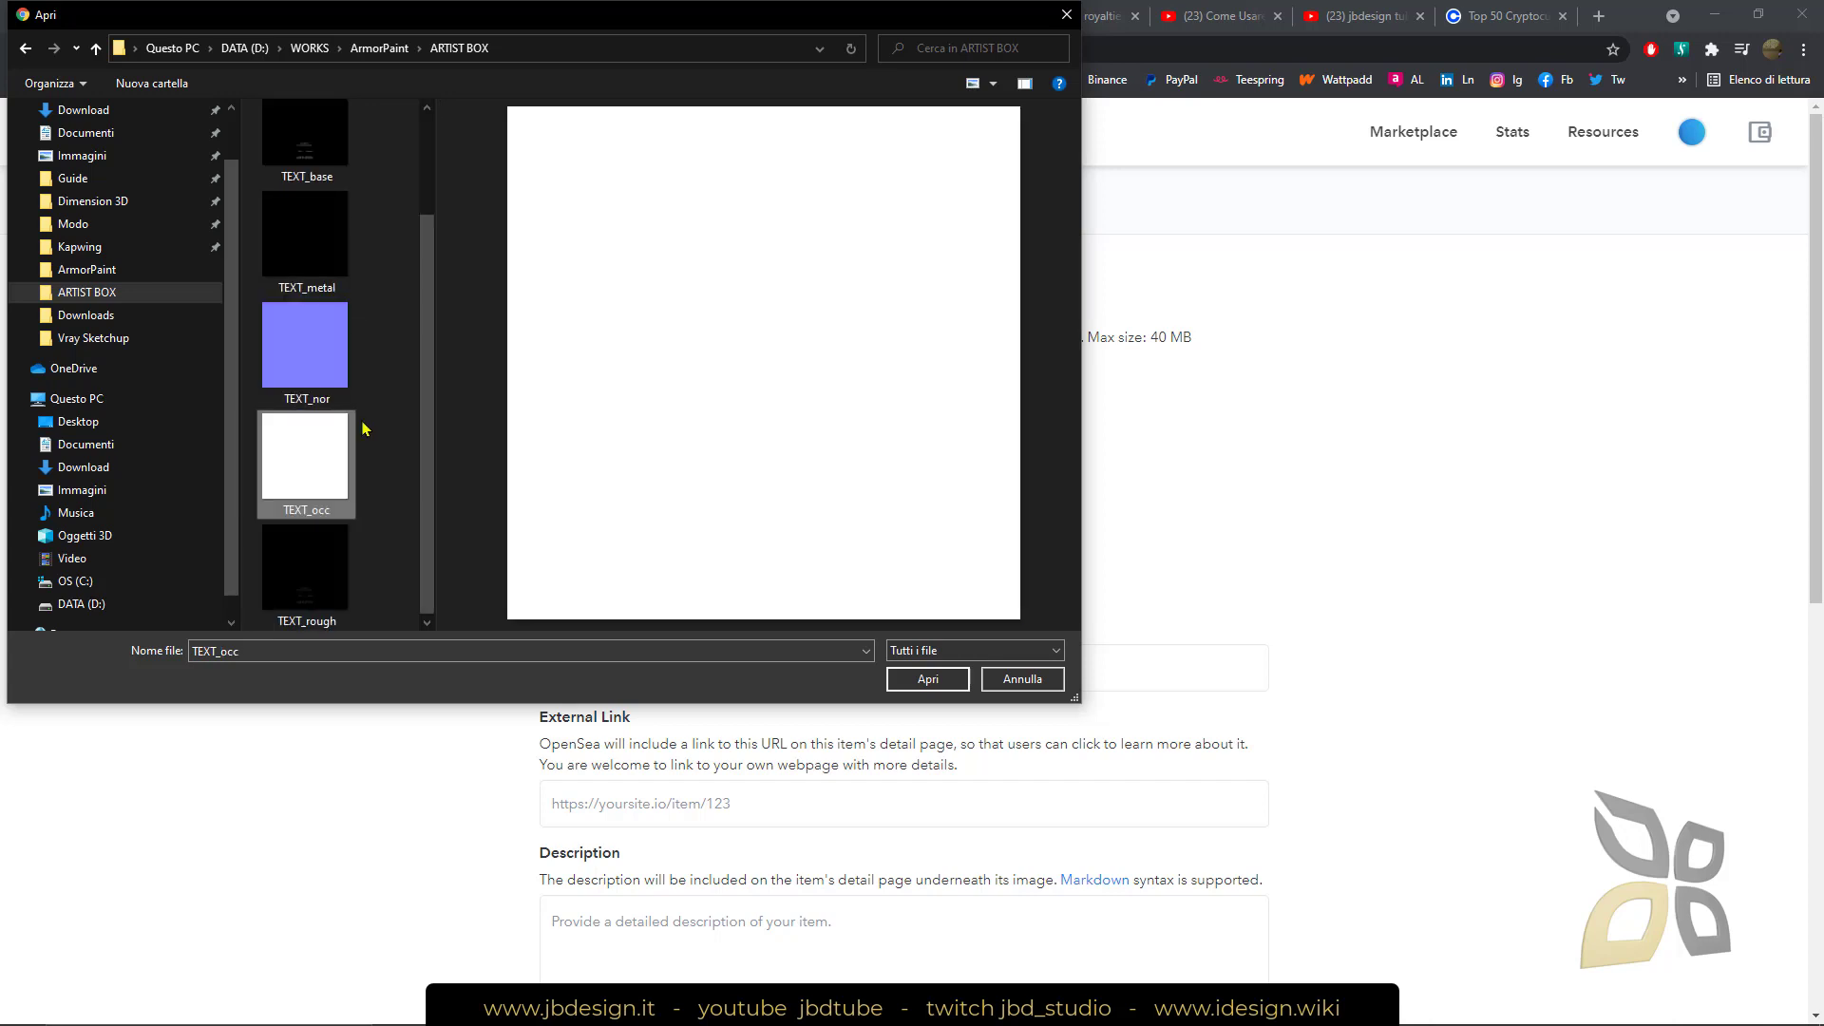
scroll(361, 446, up, 1)
click(375, 407)
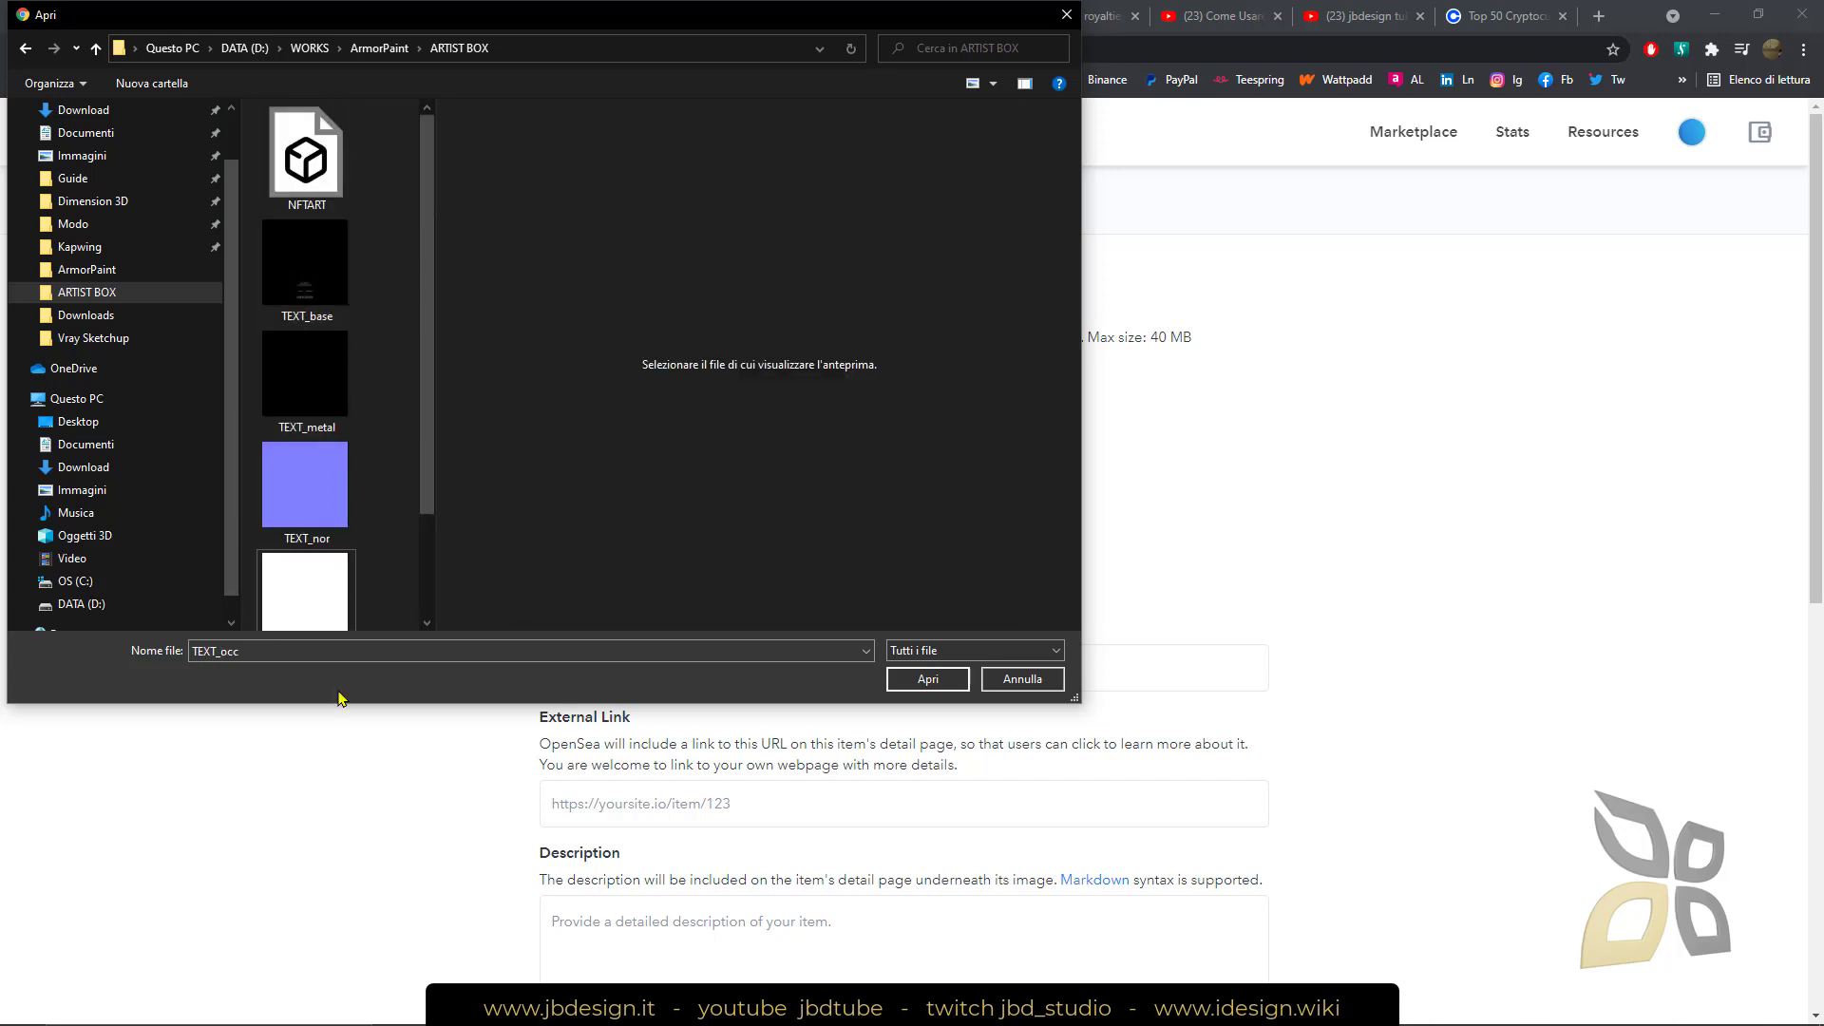
click(327, 375)
scroll(340, 409, down, 1)
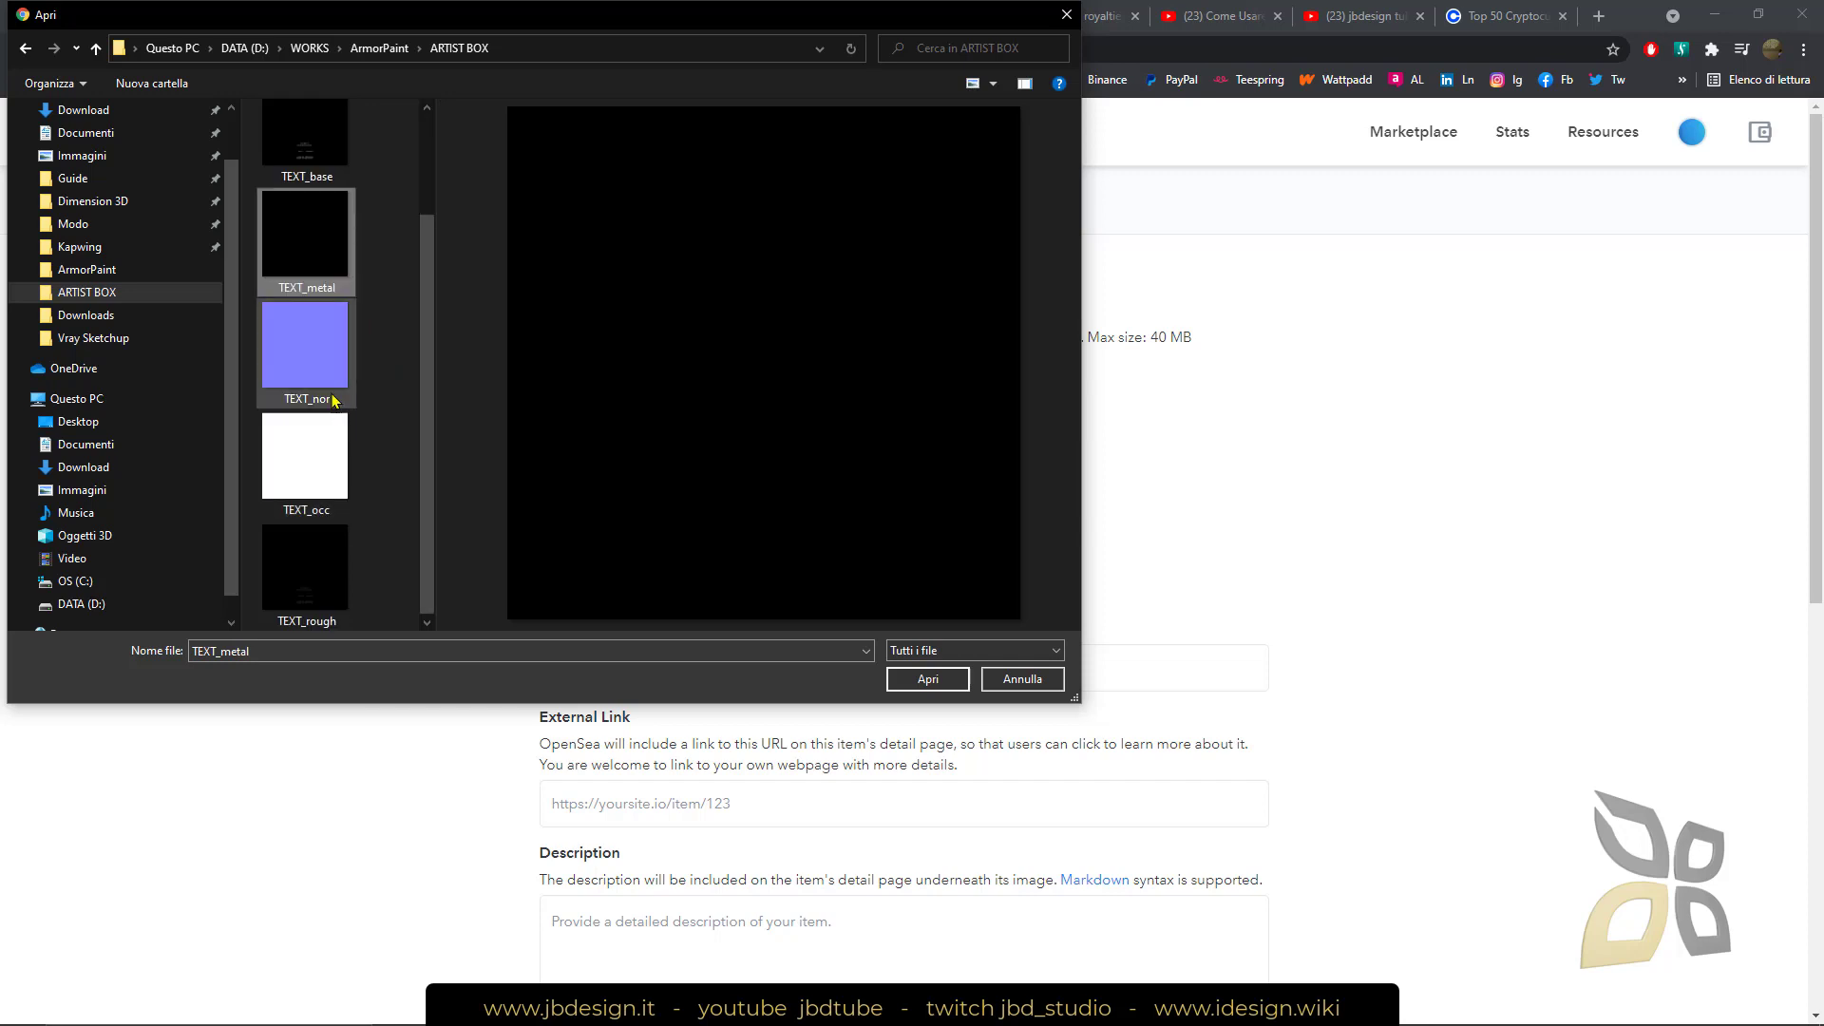
click(328, 380)
scroll(328, 313, up, 1)
click(318, 257)
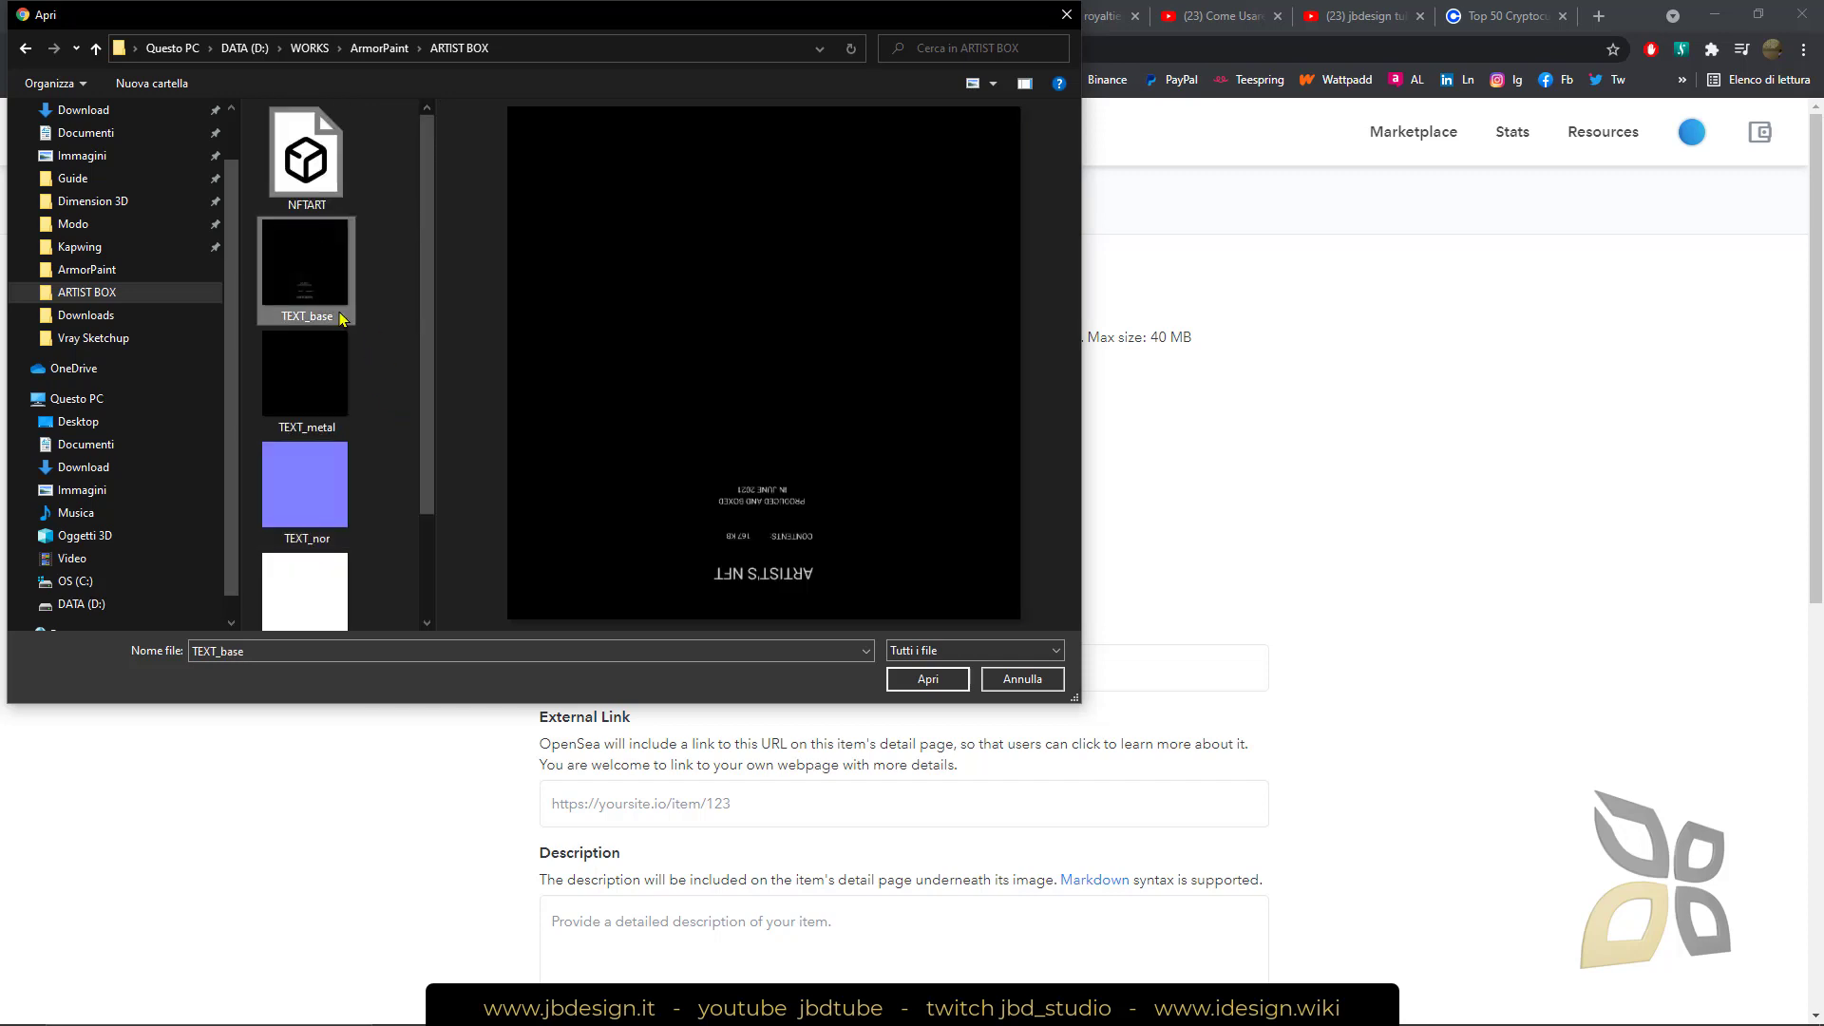
Step: Compare the previews of the NFTART model and the TEXT_base texture, and dismiss the file selection without uploading
click(298, 204)
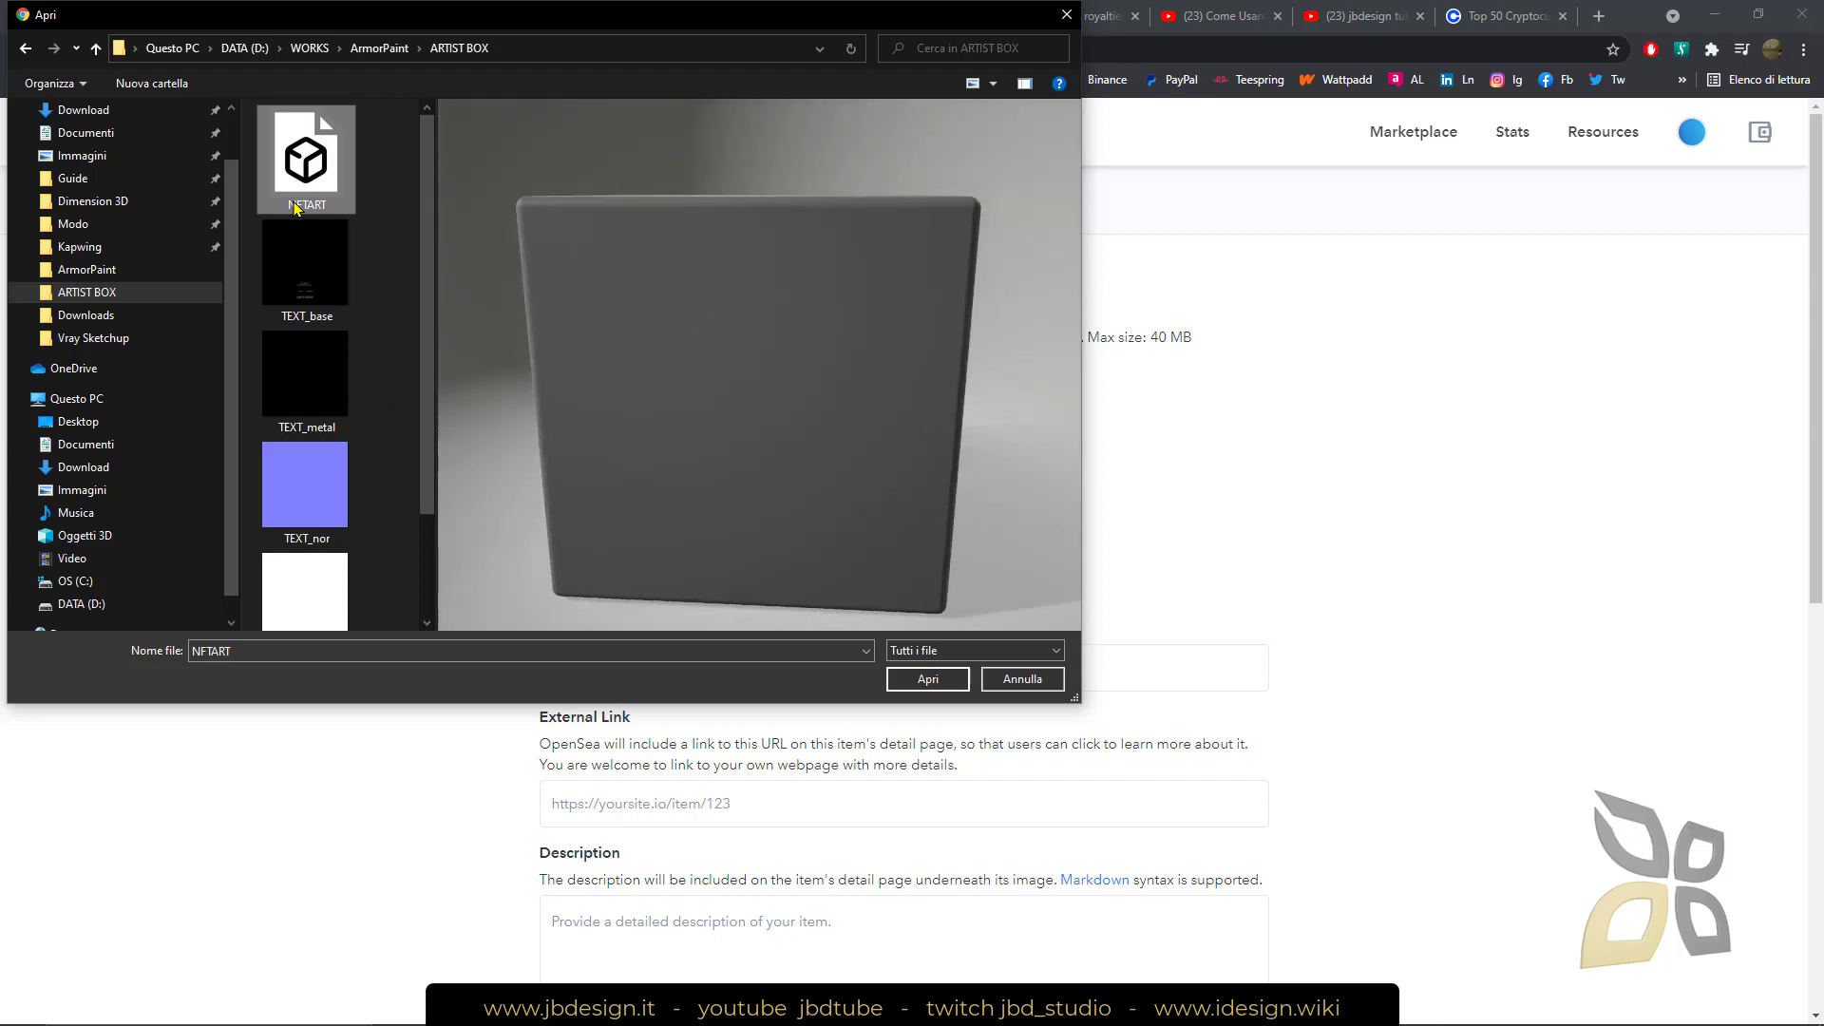
click(329, 258)
key(Up)
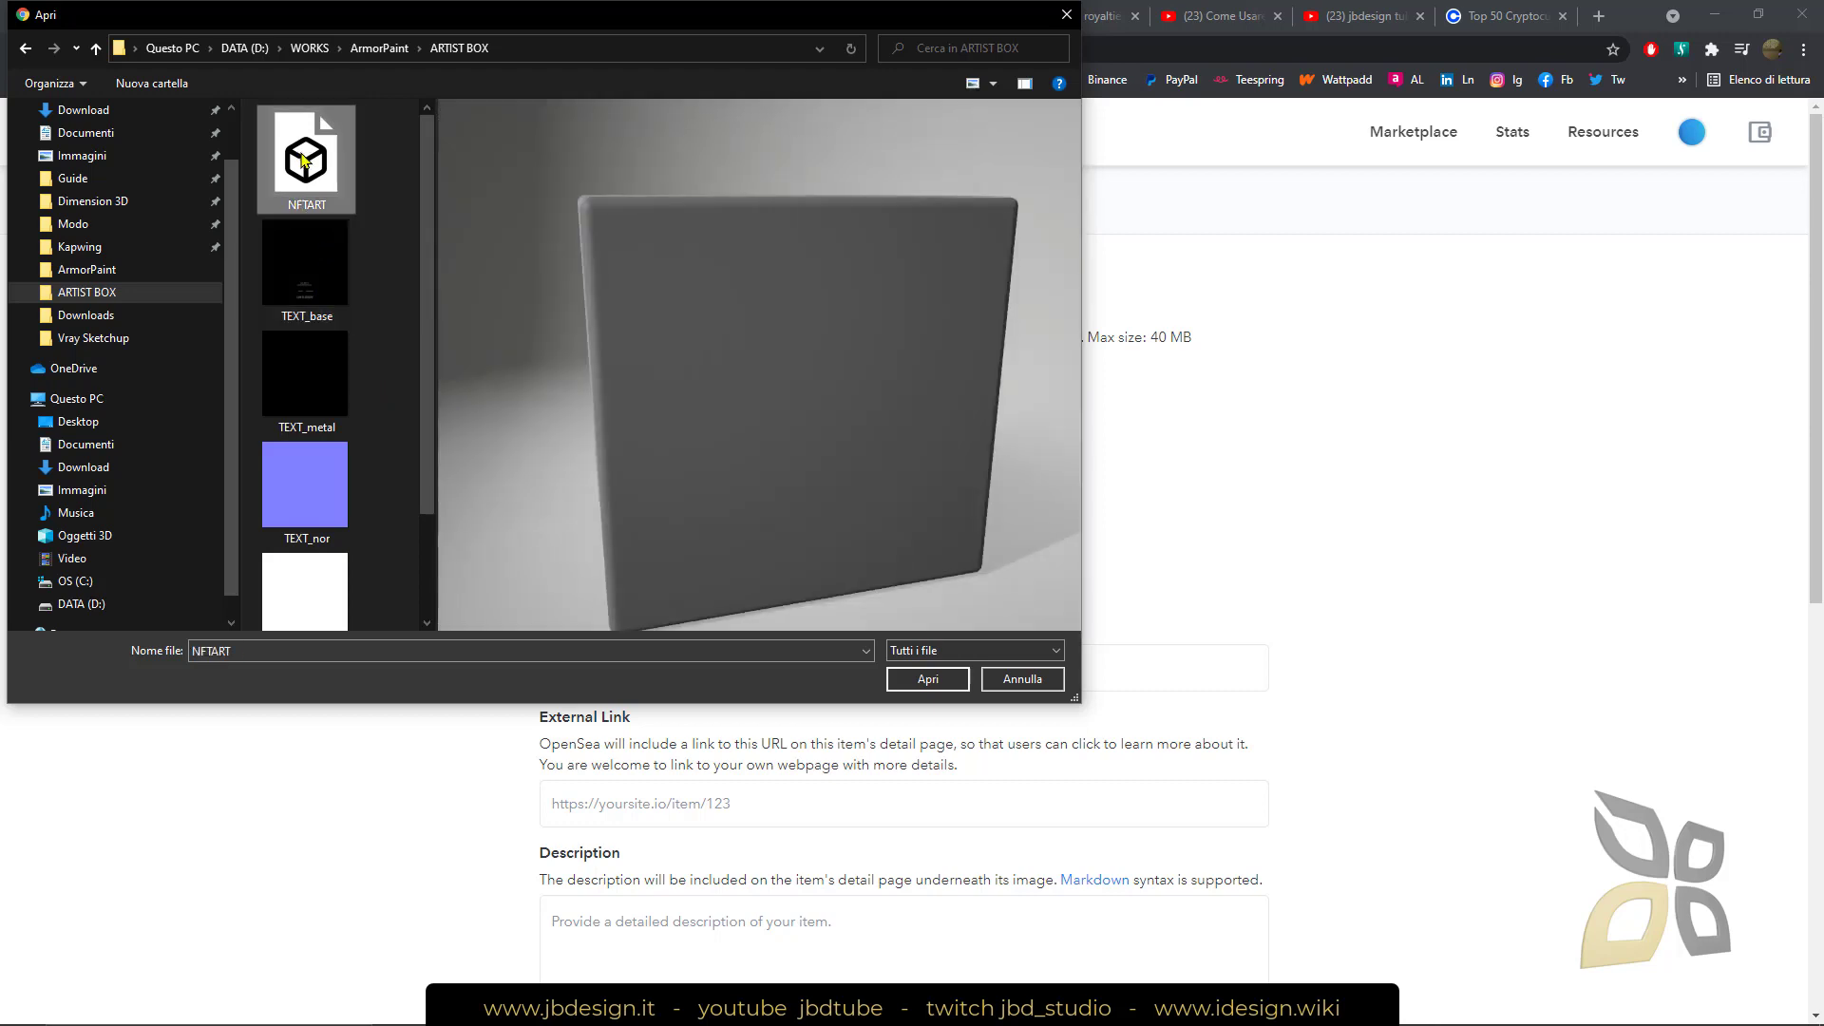
click(324, 256)
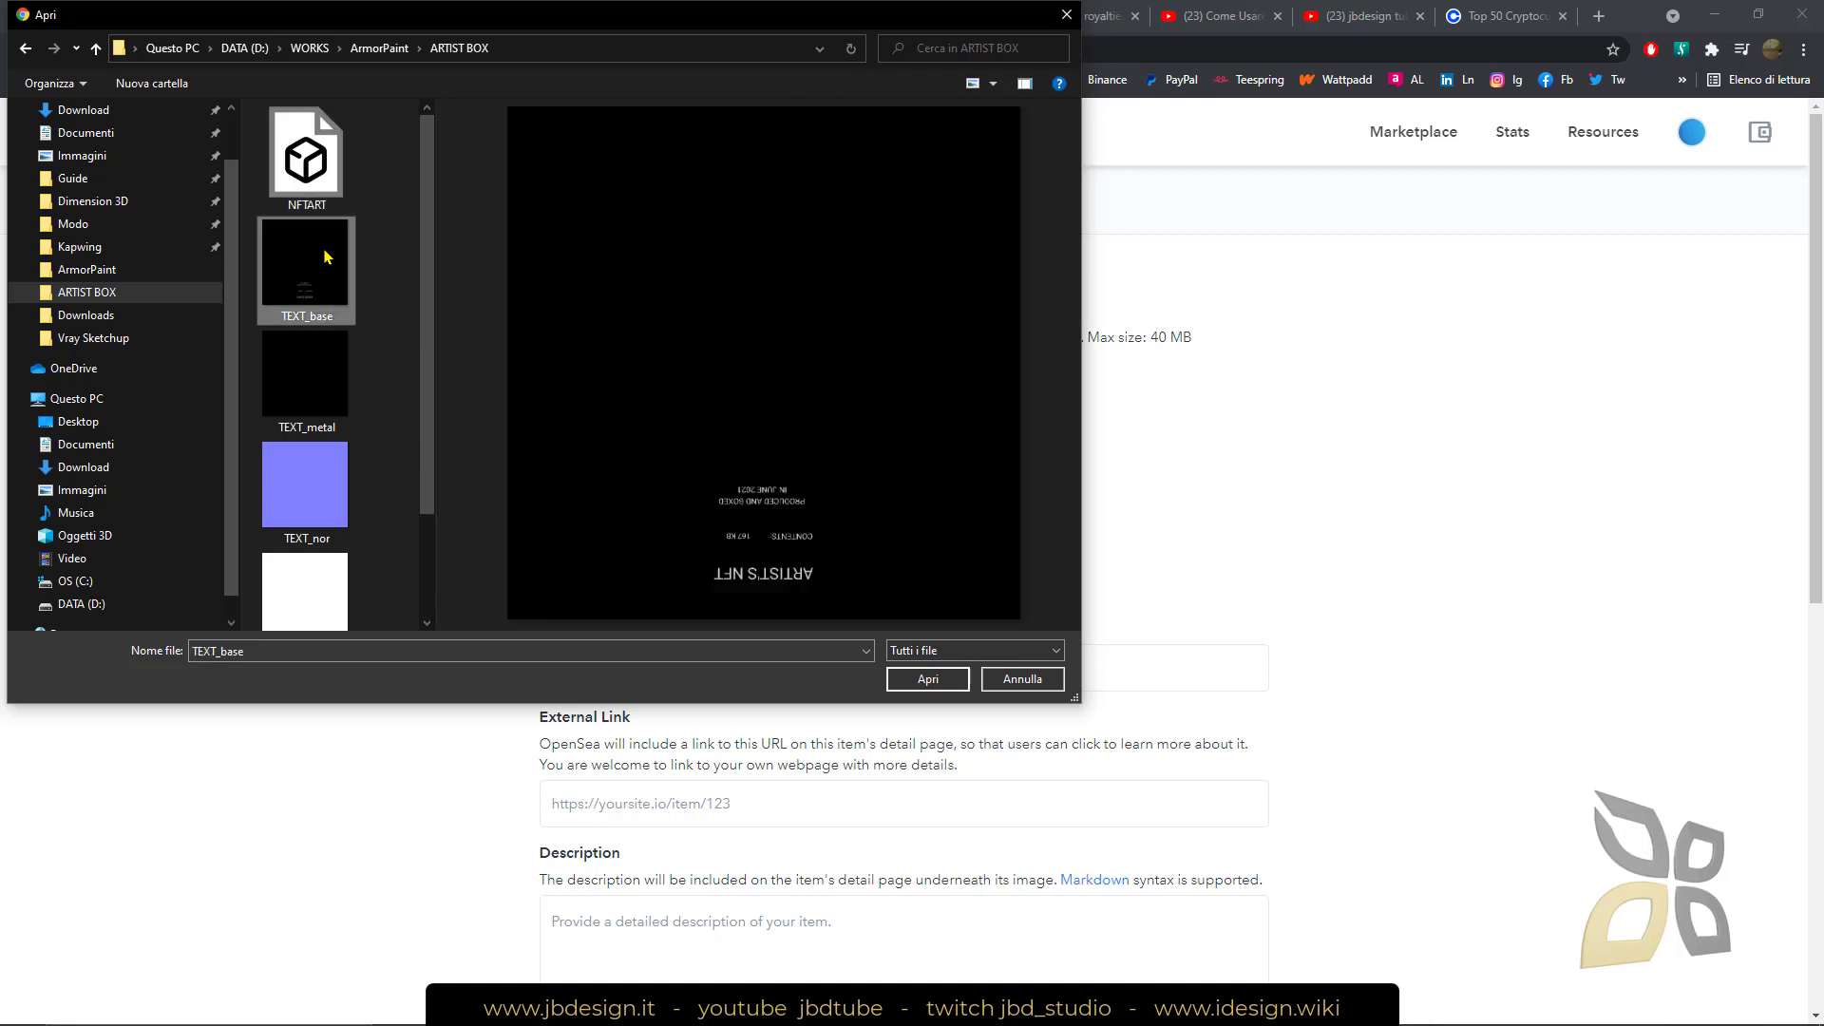
click(316, 175)
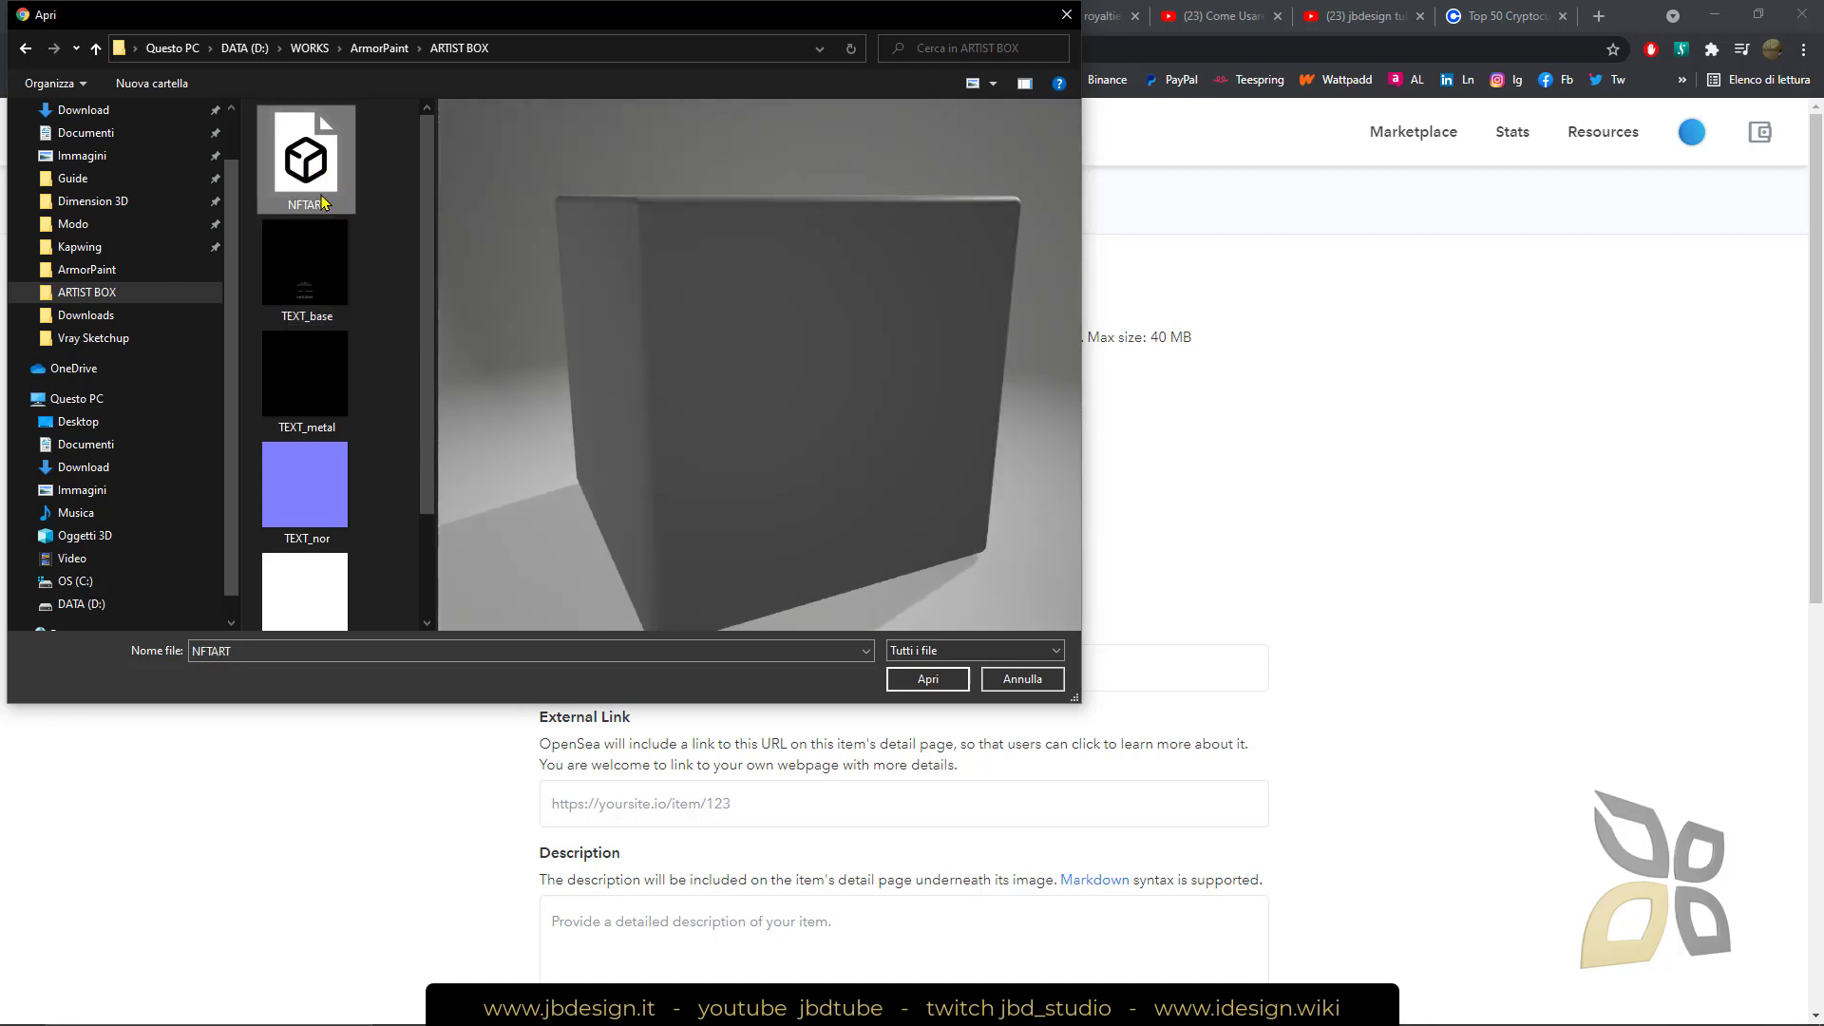
click(1074, 15)
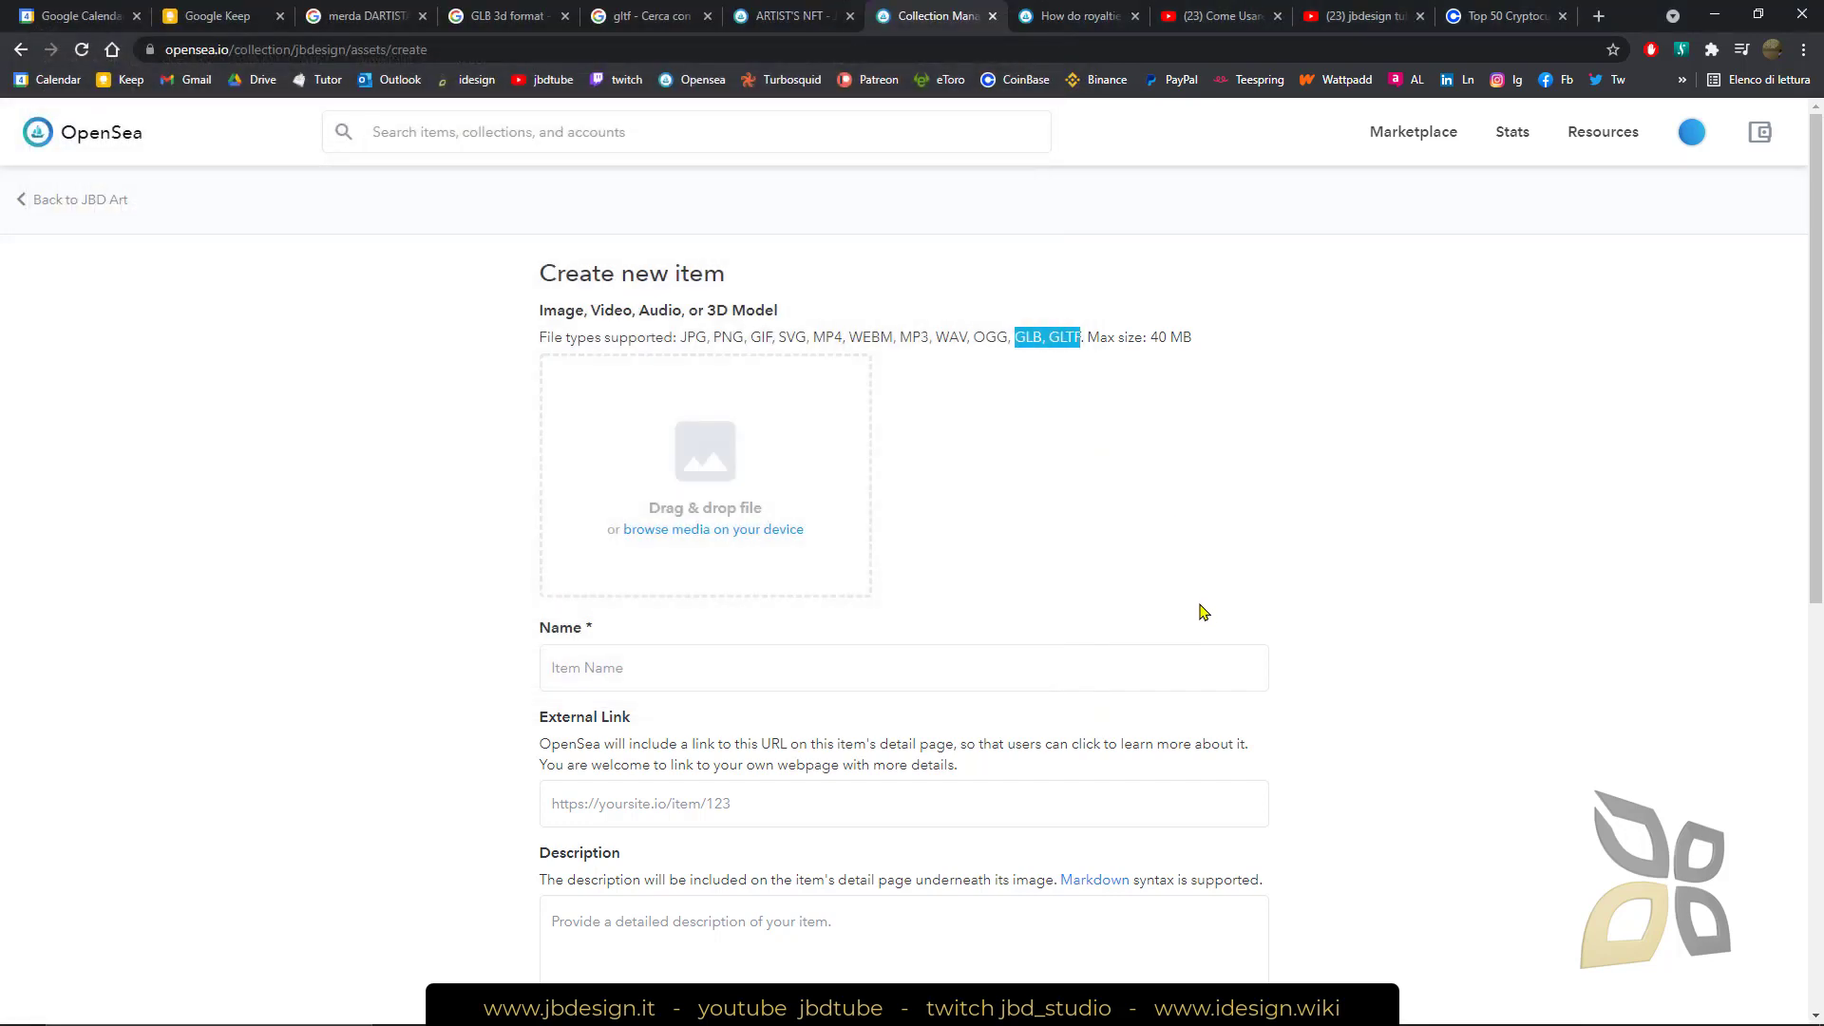
Step: Return to the ARTIST'S NFT asset page, rotate the 3D cube, and view it enlarged before closing the enlarged view
click(1067, 369)
click(779, 16)
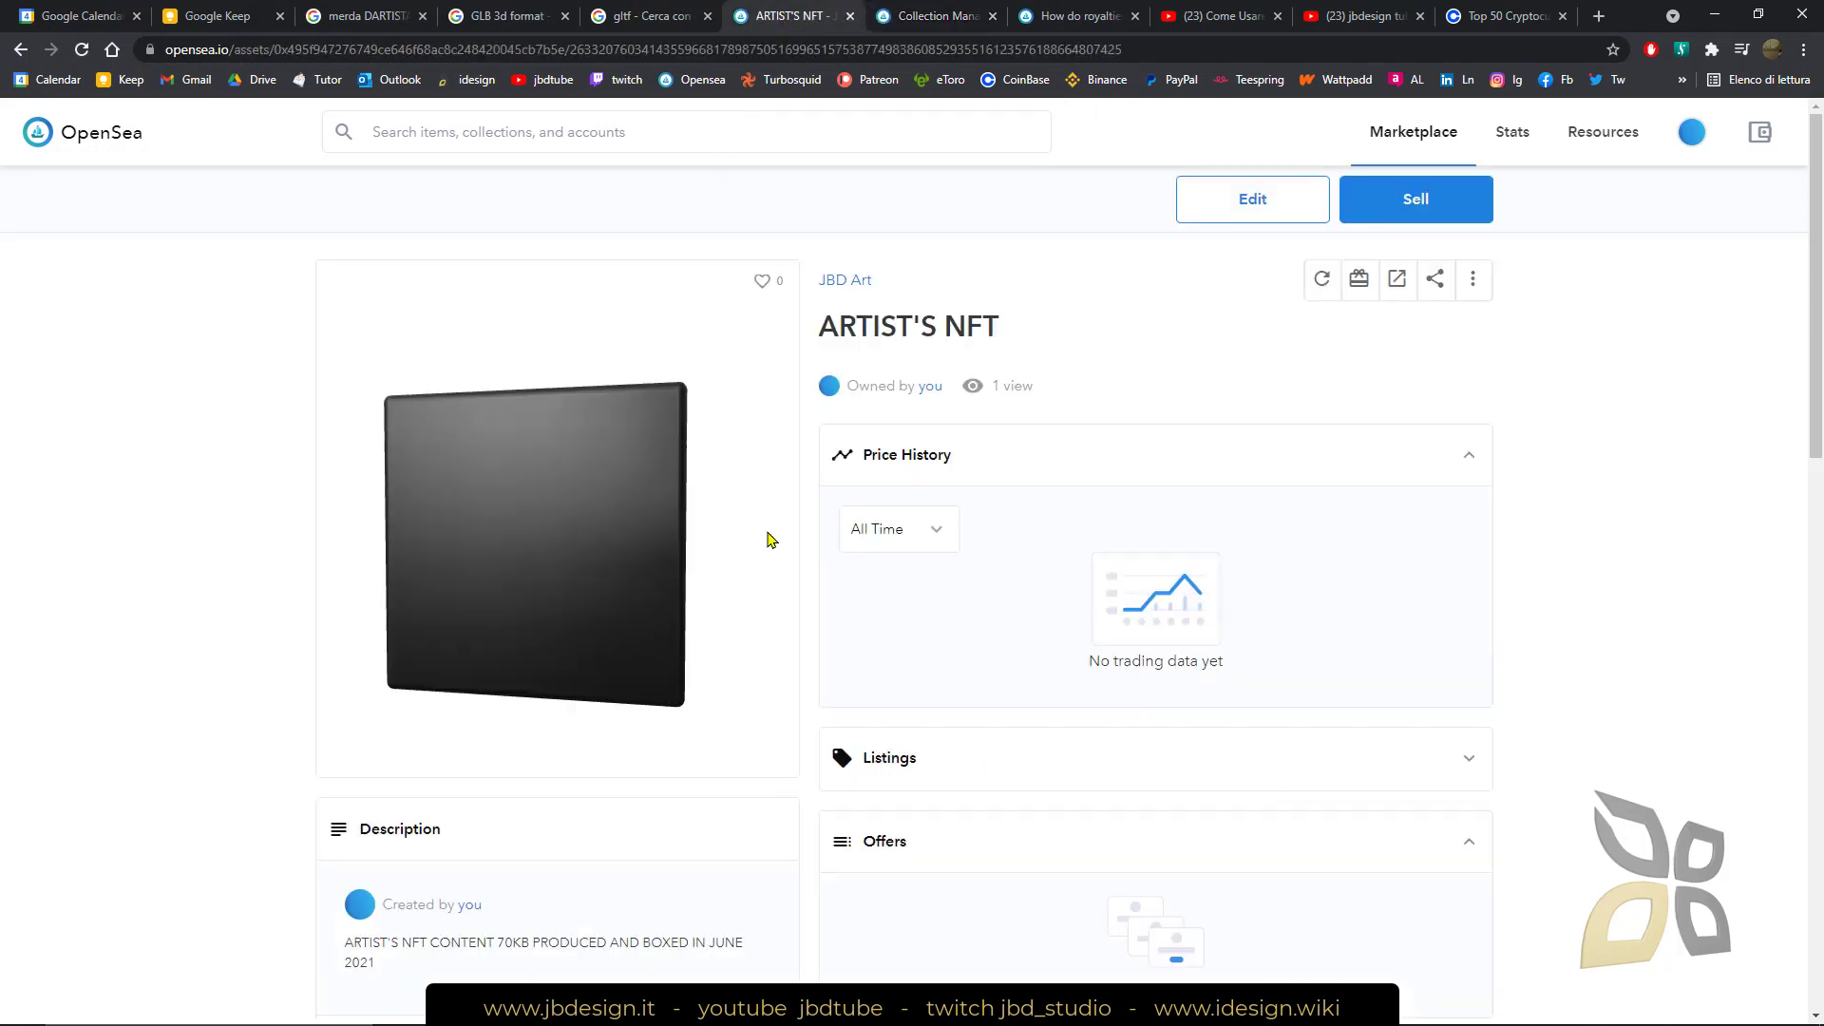
drag(766, 533, 683, 565)
click(683, 565)
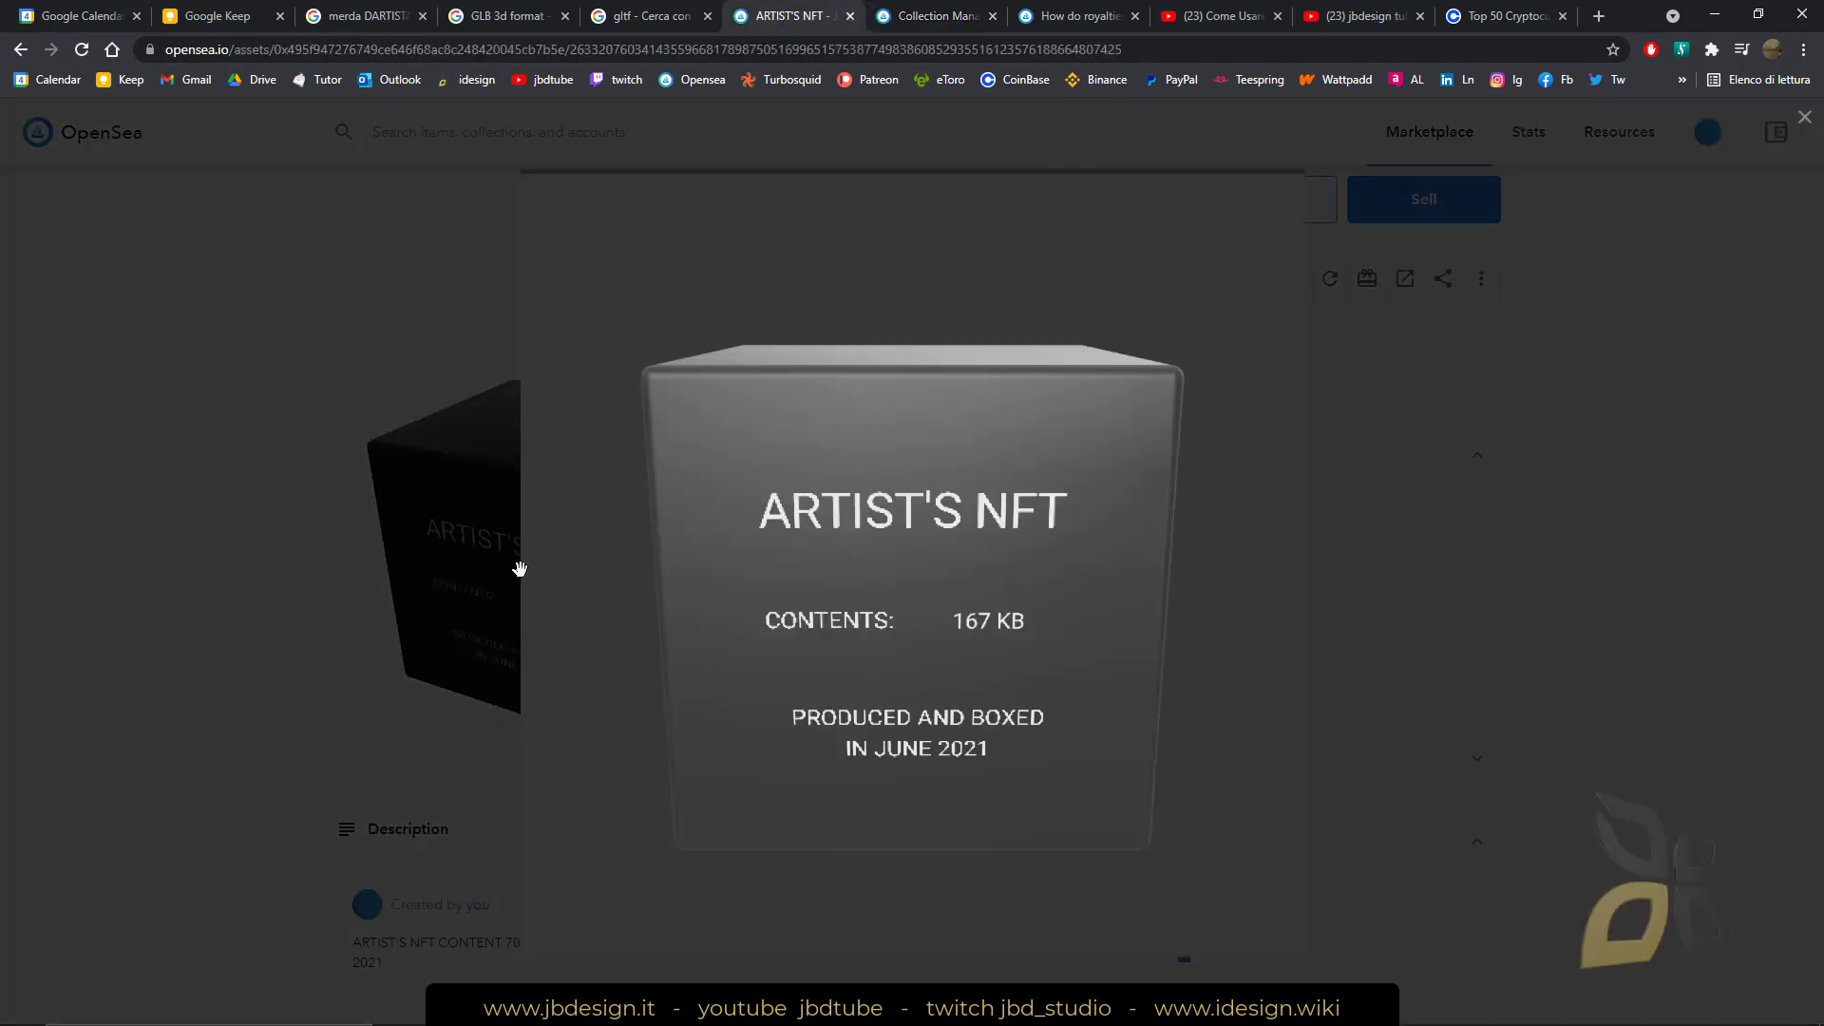
click(517, 570)
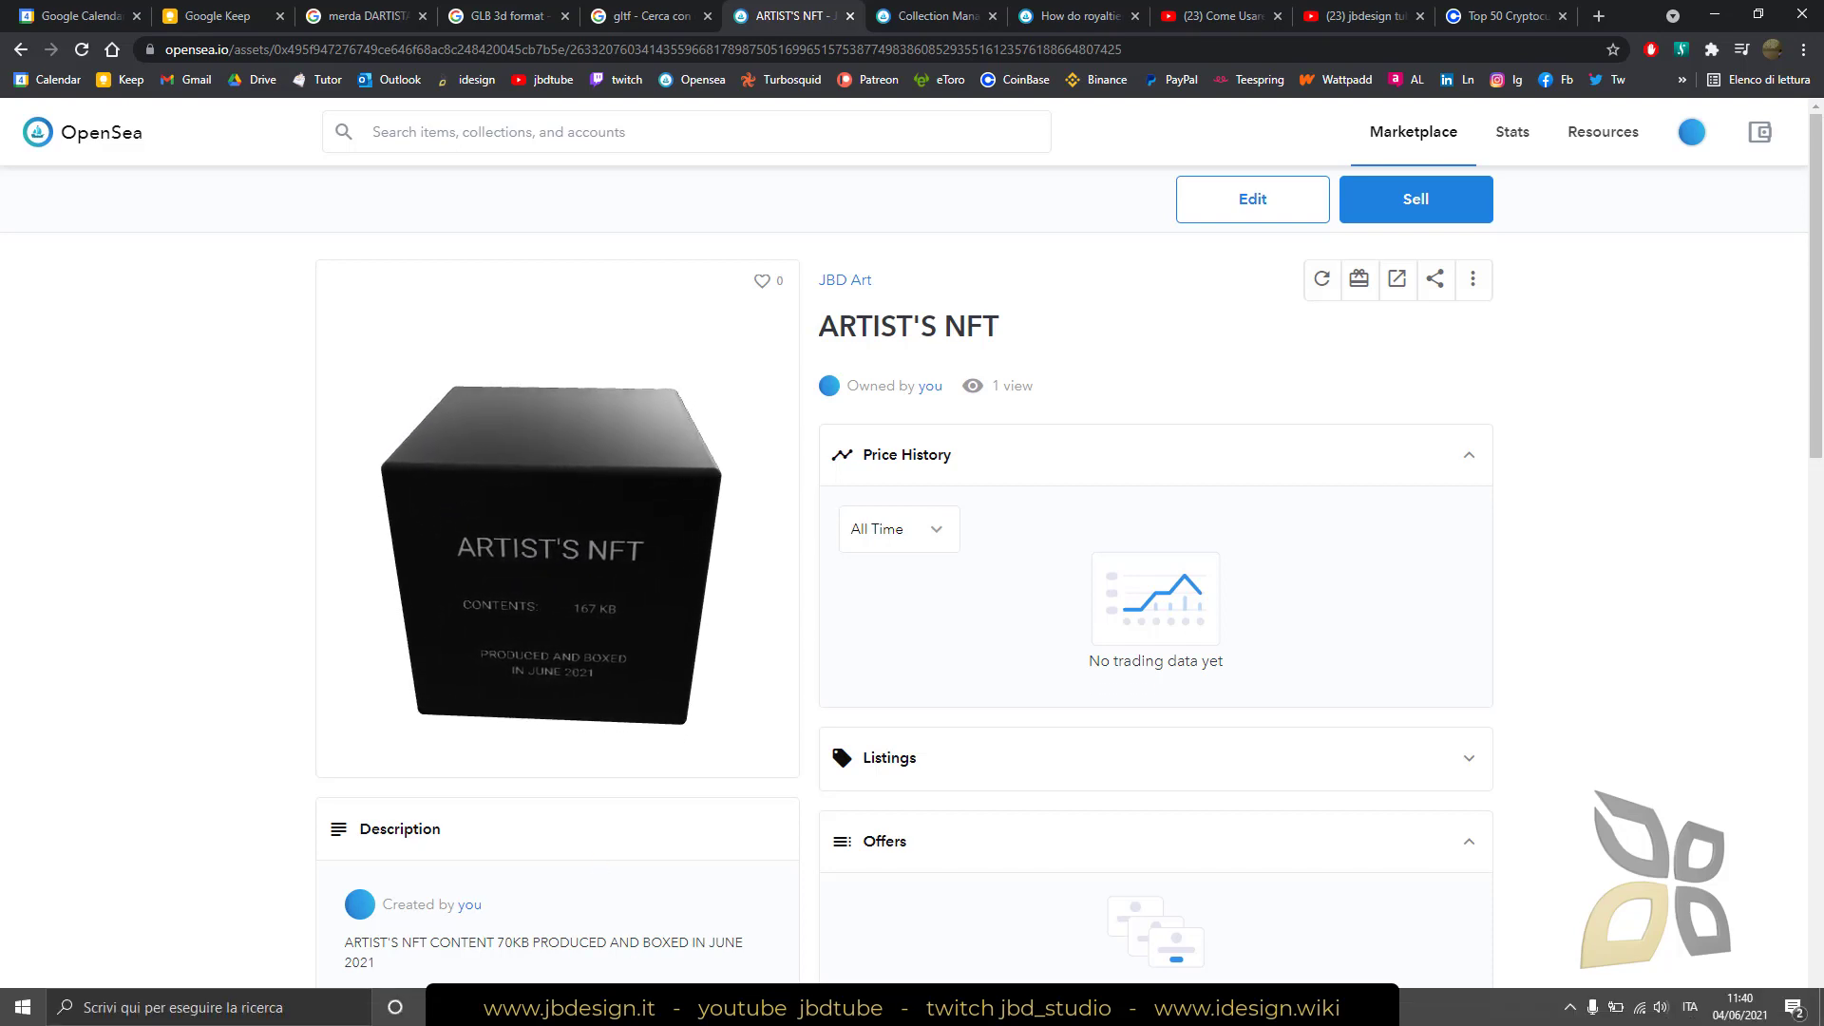
Step: Switch to ArmorPaint, activate the Brush tool, and inspect the textured cube from the lettered front to a blank side
click(955, 921)
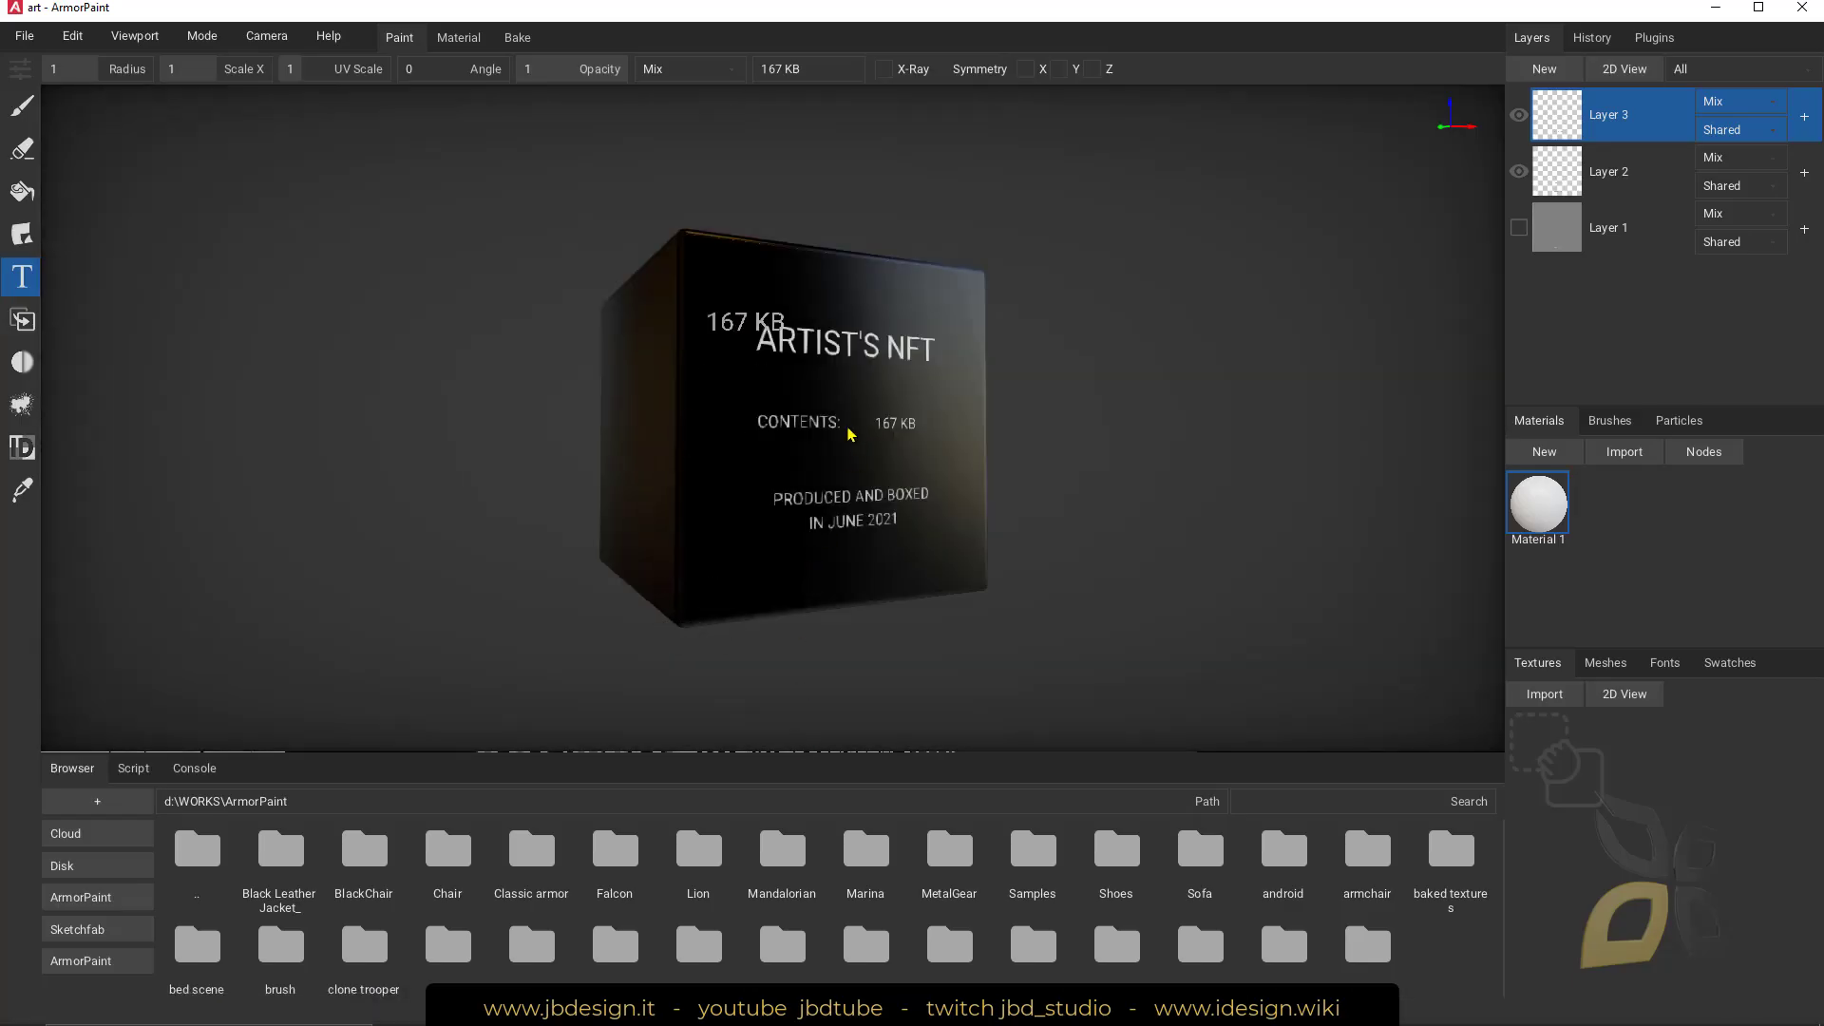
click(21, 110)
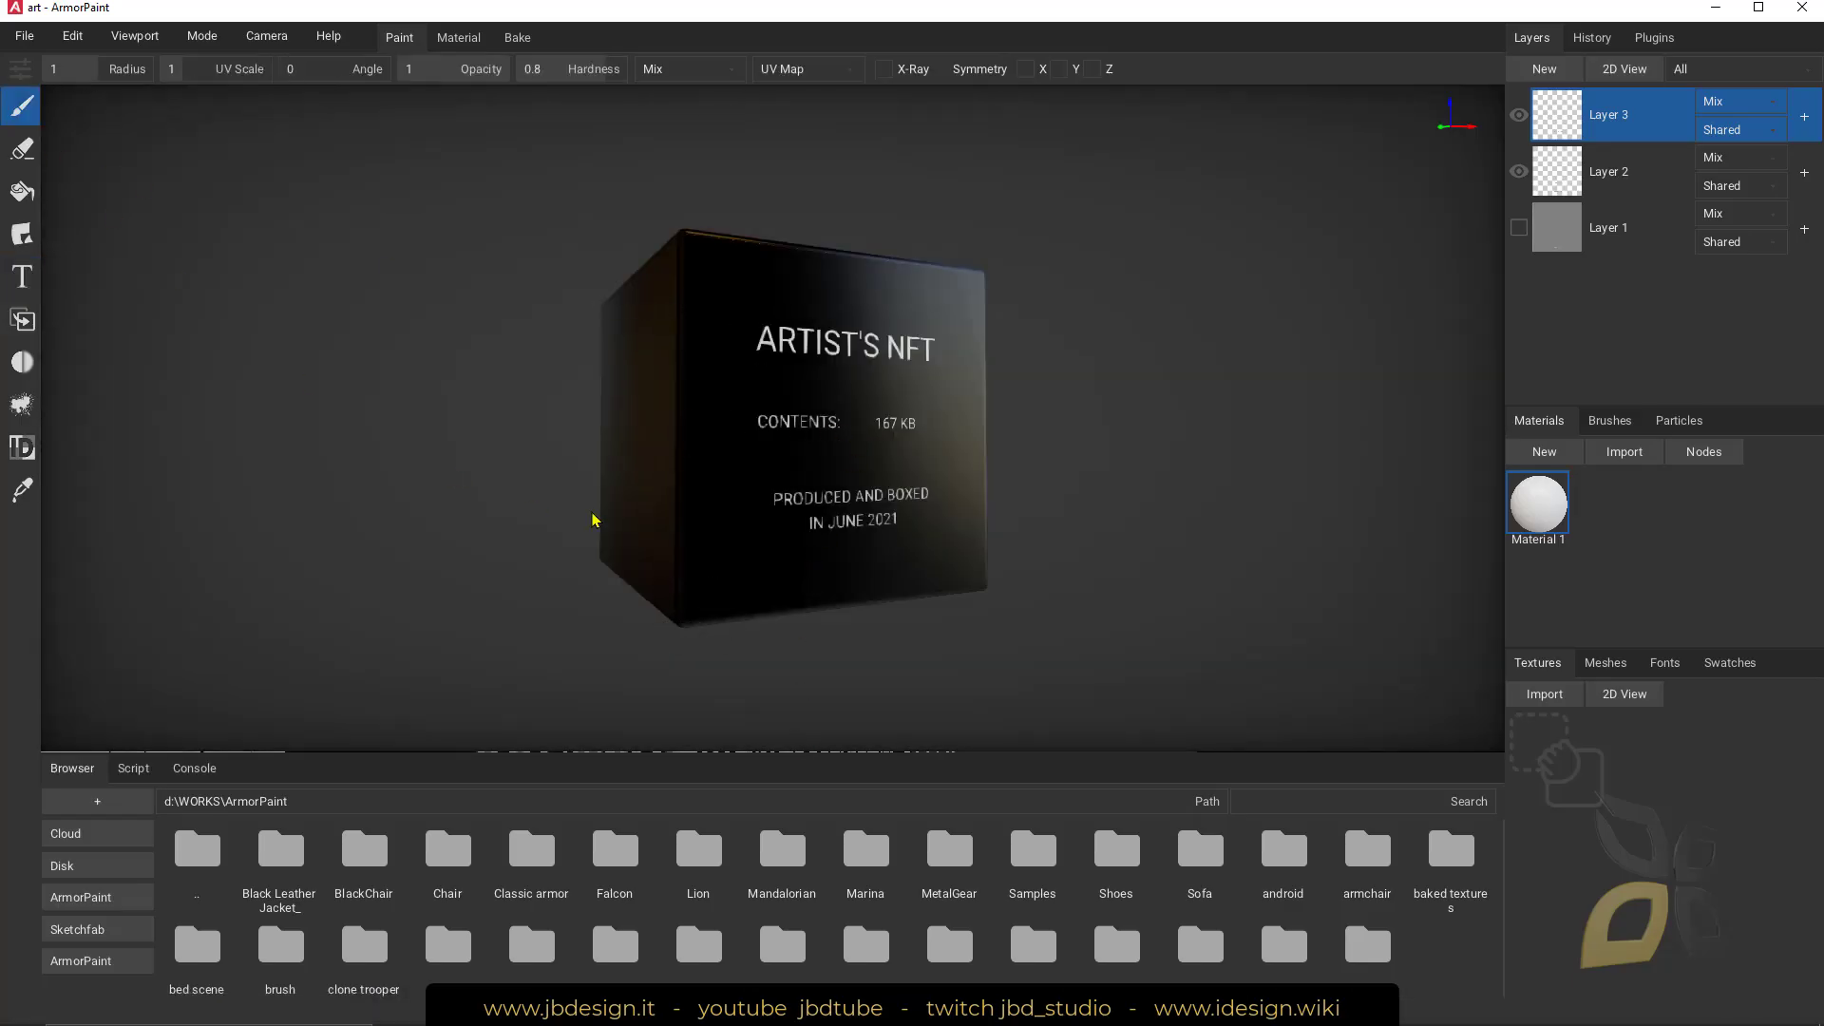
drag(596, 520, 600, 532)
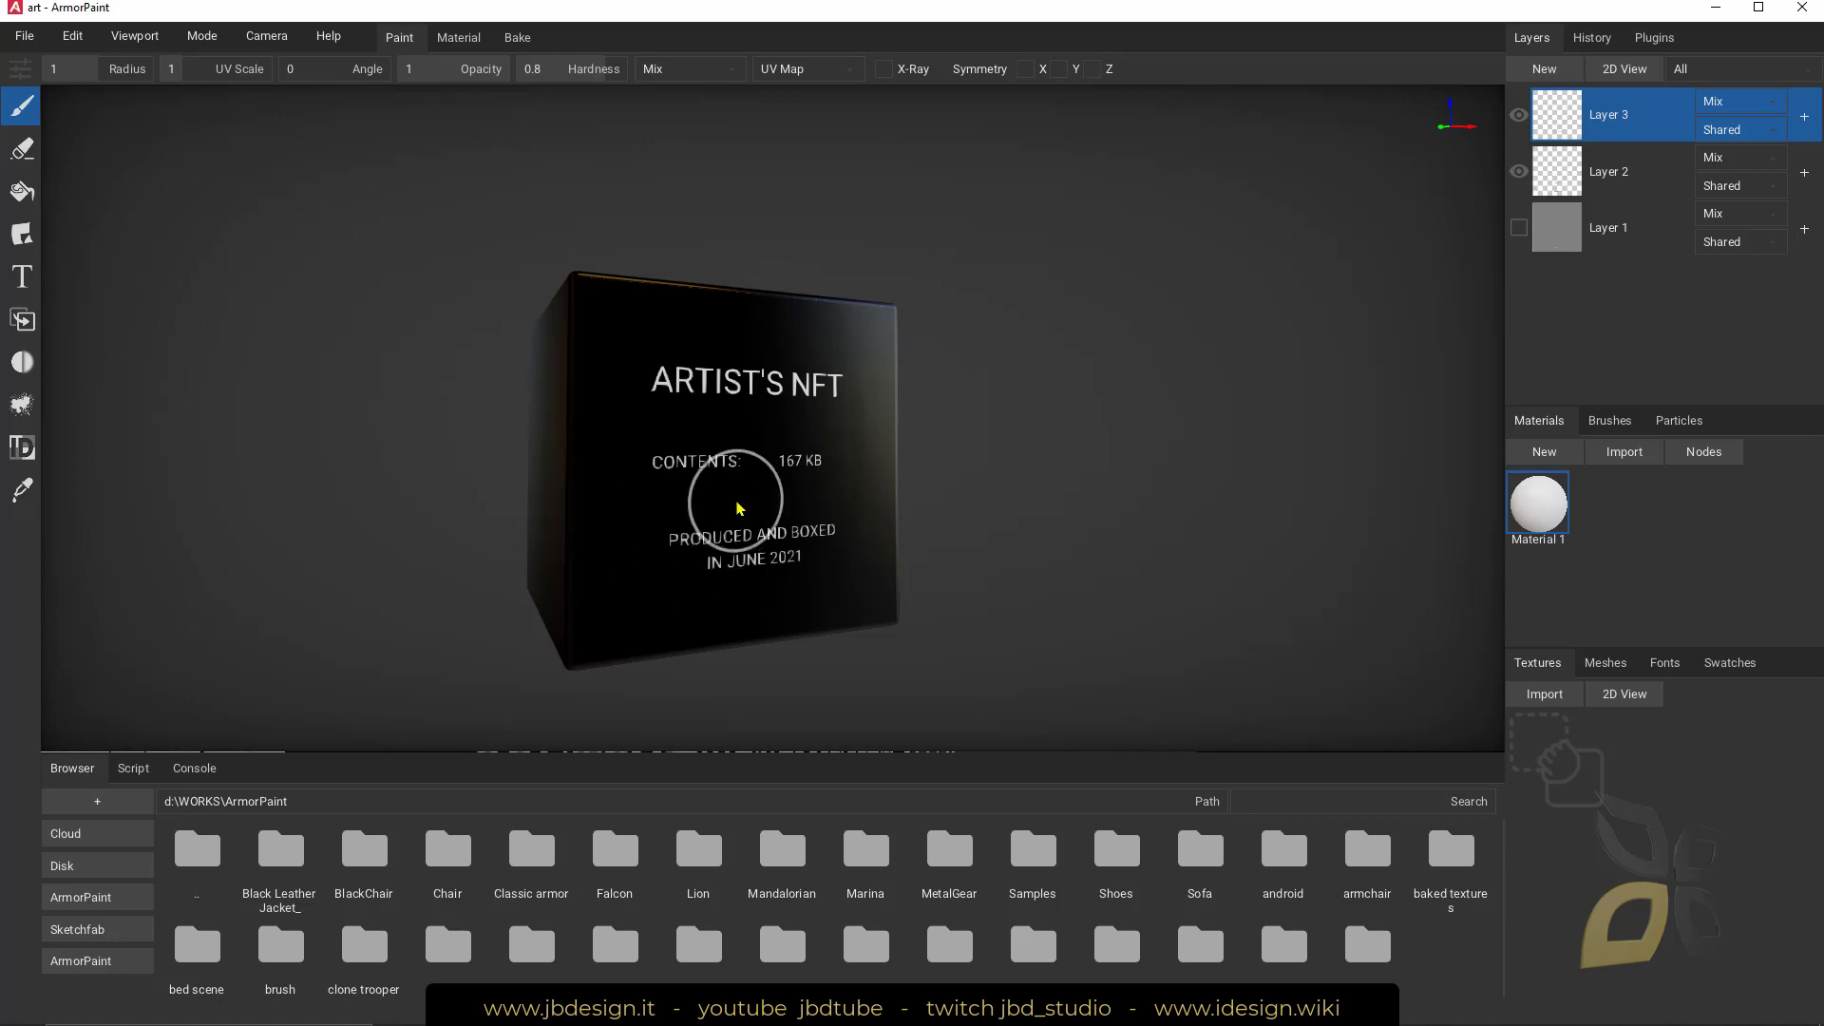
mouse_move(845, 509)
mouse_down()
mouse_move(855, 442)
mouse_move(812, 487)
mouse_move(805, 454)
mouse_move(845, 486)
mouse_move(874, 472)
mouse_move(835, 447)
mouse_move(855, 456)
mouse_move(846, 436)
mouse_move(714, 493)
mouse_up()
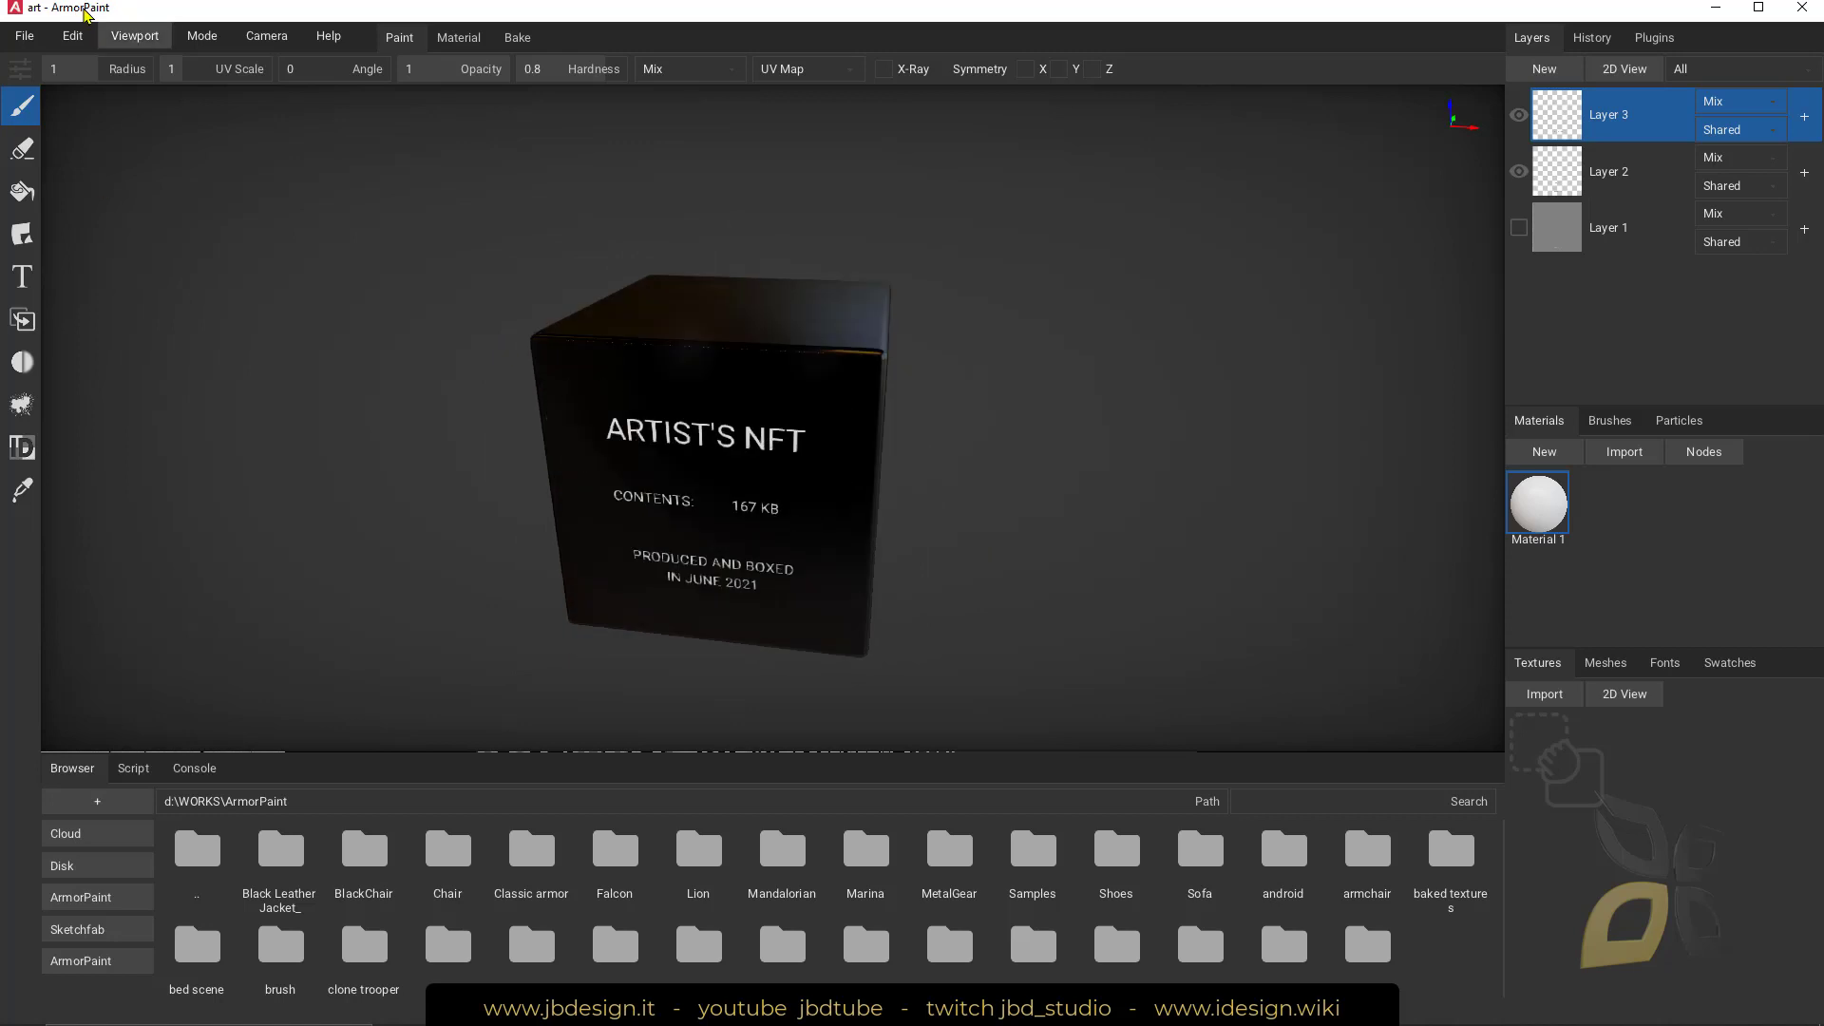
drag(839, 493, 925, 517)
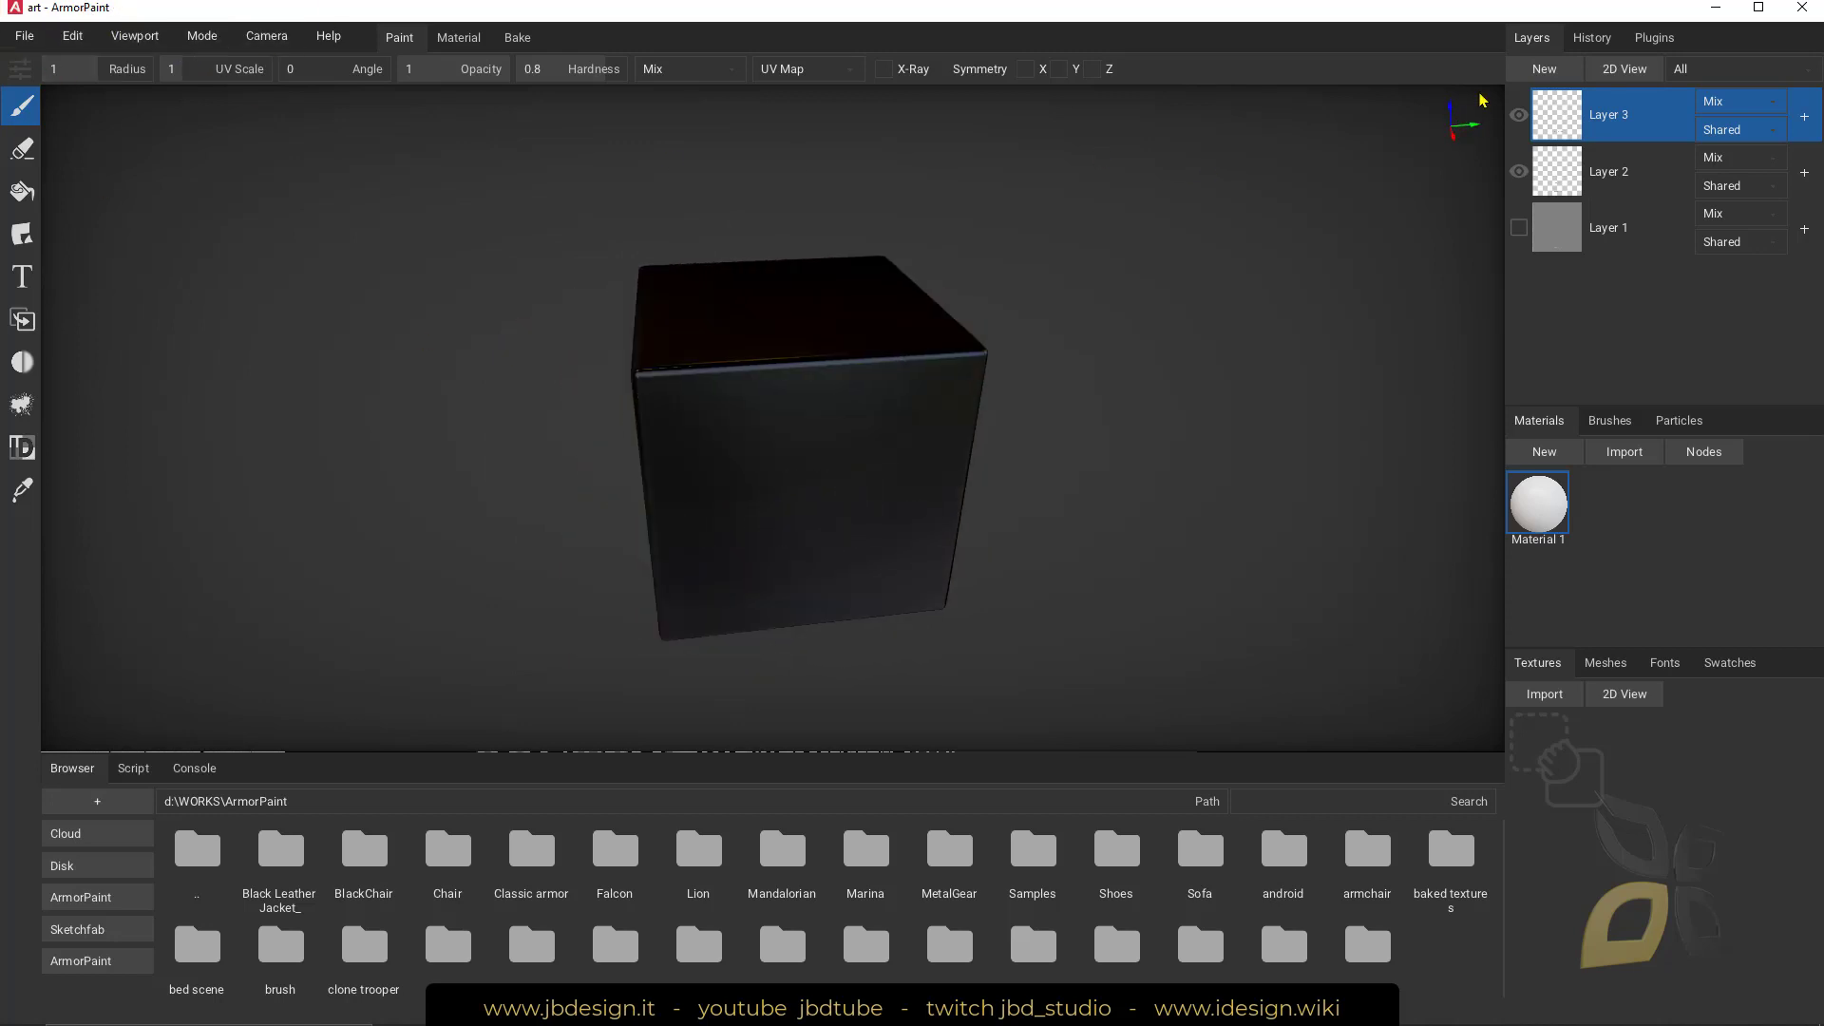
Step: Add a new paint layer and brush freehand white strokes across the cube's blank side and top face
click(1543, 69)
mouse_move(736, 579)
mouse_down()
mouse_move(821, 503)
mouse_move(926, 460)
mouse_up()
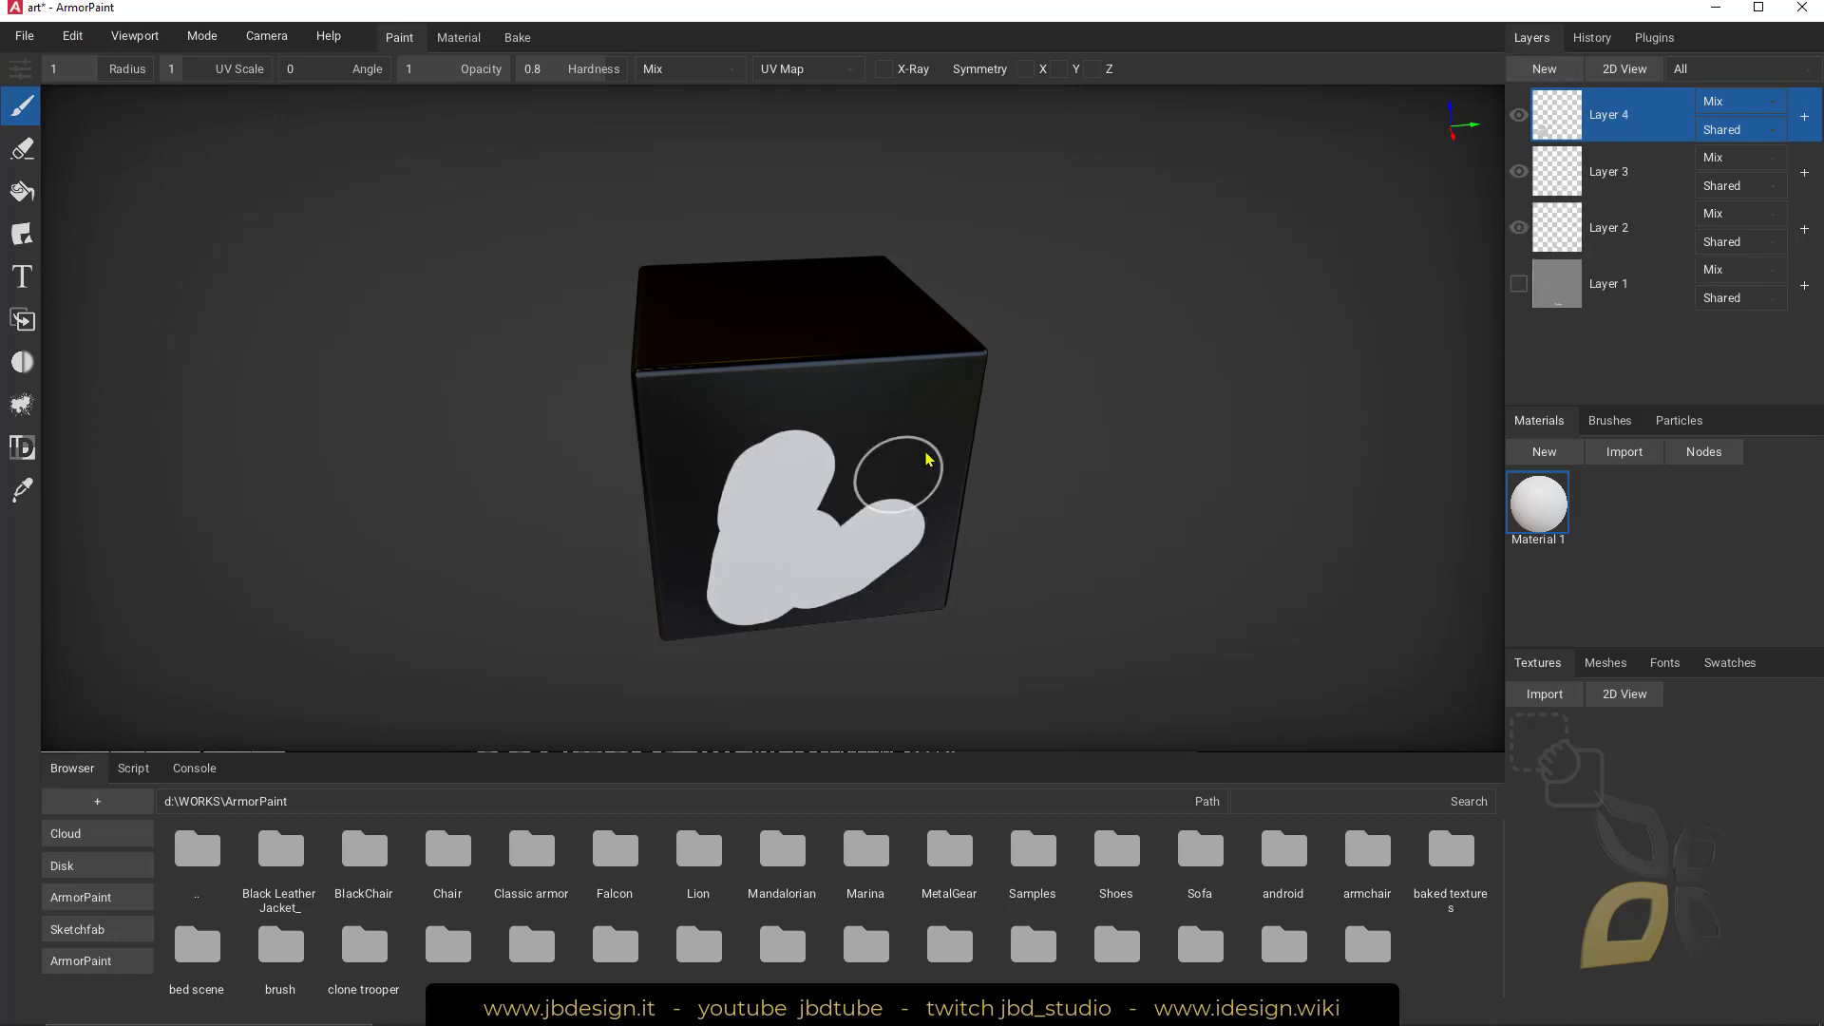
mouse_move(875, 292)
mouse_down()
mouse_move(931, 388)
mouse_move(816, 361)
mouse_up()
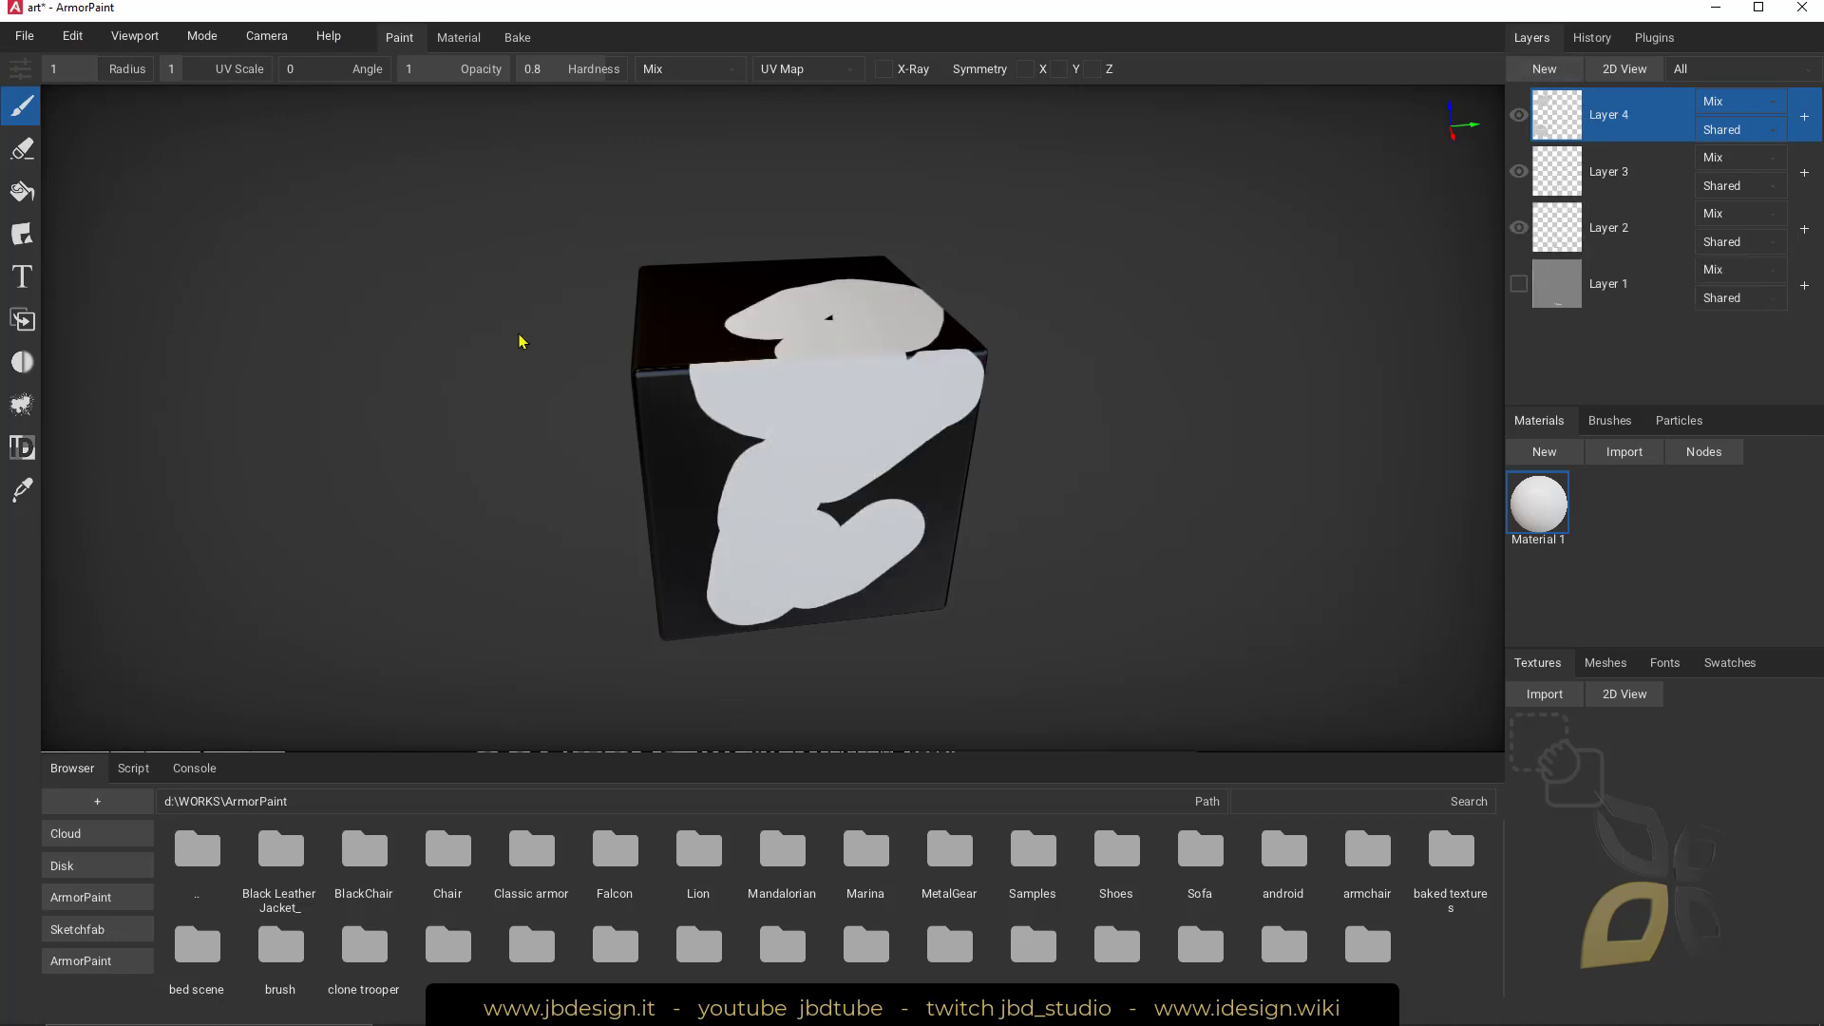
Step: Erase part of the white paint on the cube's blank side and along the top face's edge
click(23, 156)
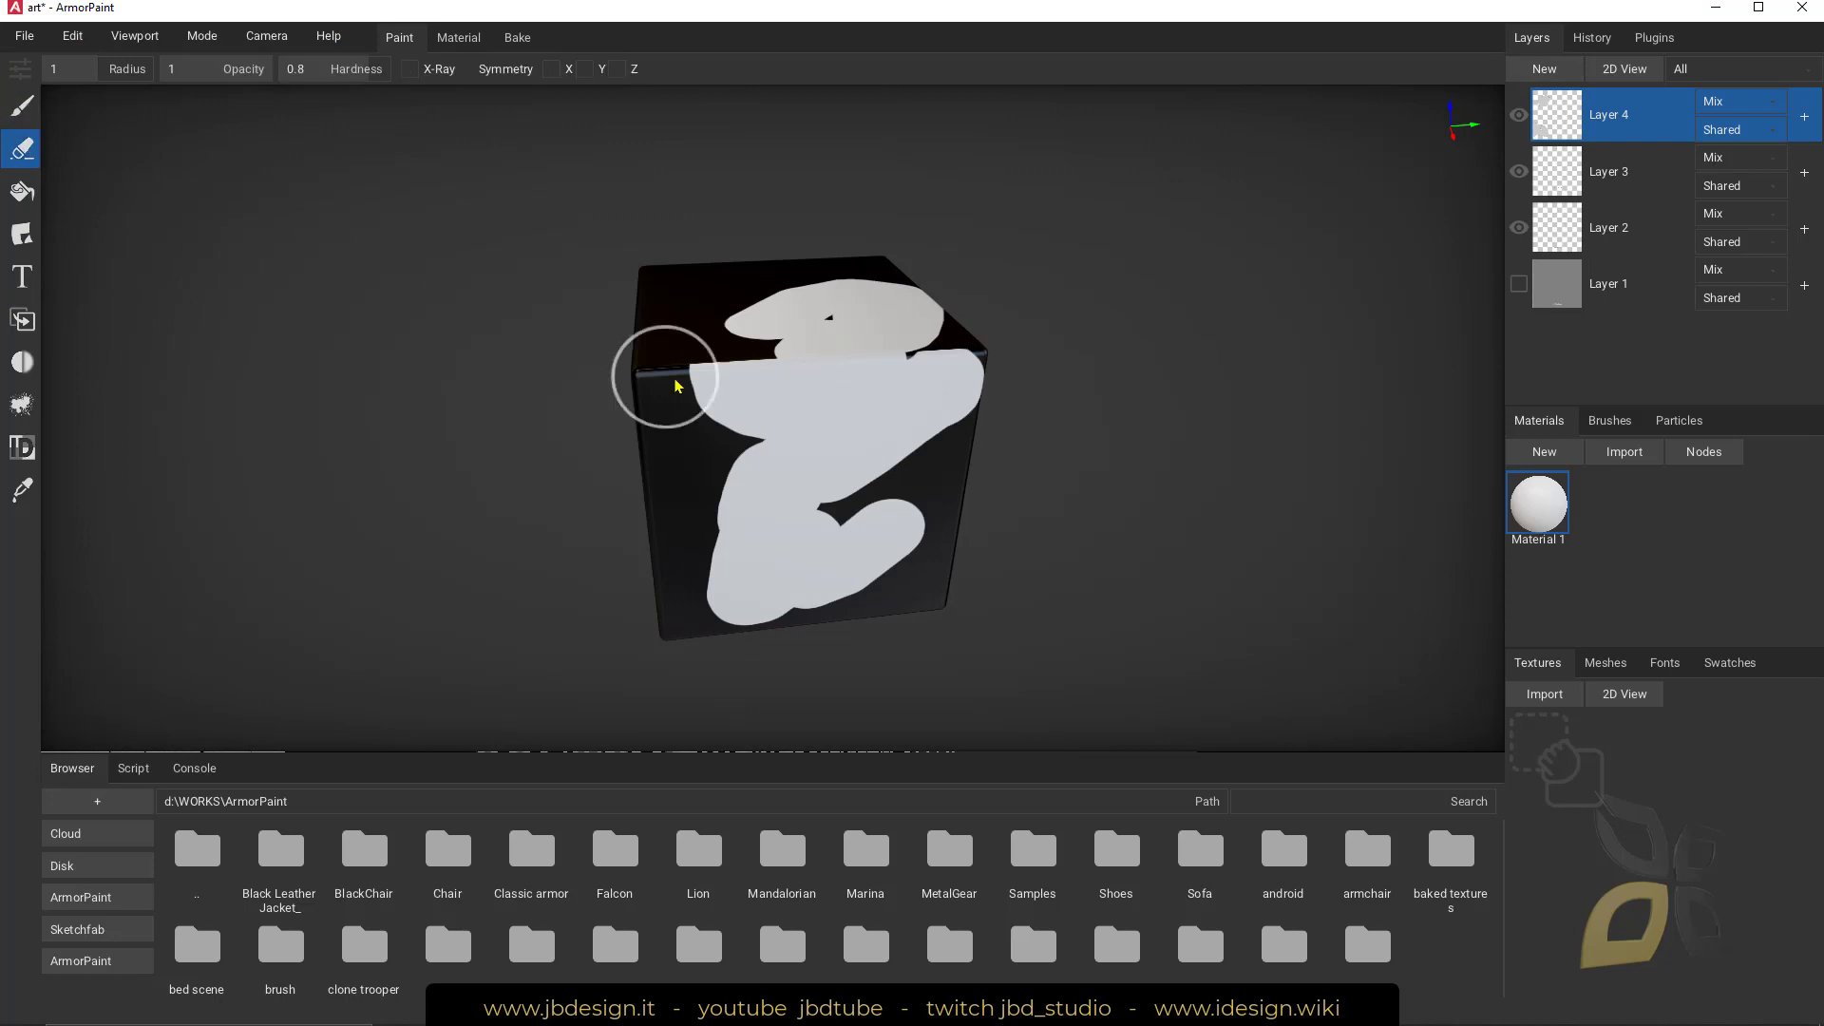
mouse_move(664, 386)
mouse_down()
mouse_move(781, 427)
mouse_move(921, 399)
mouse_up()
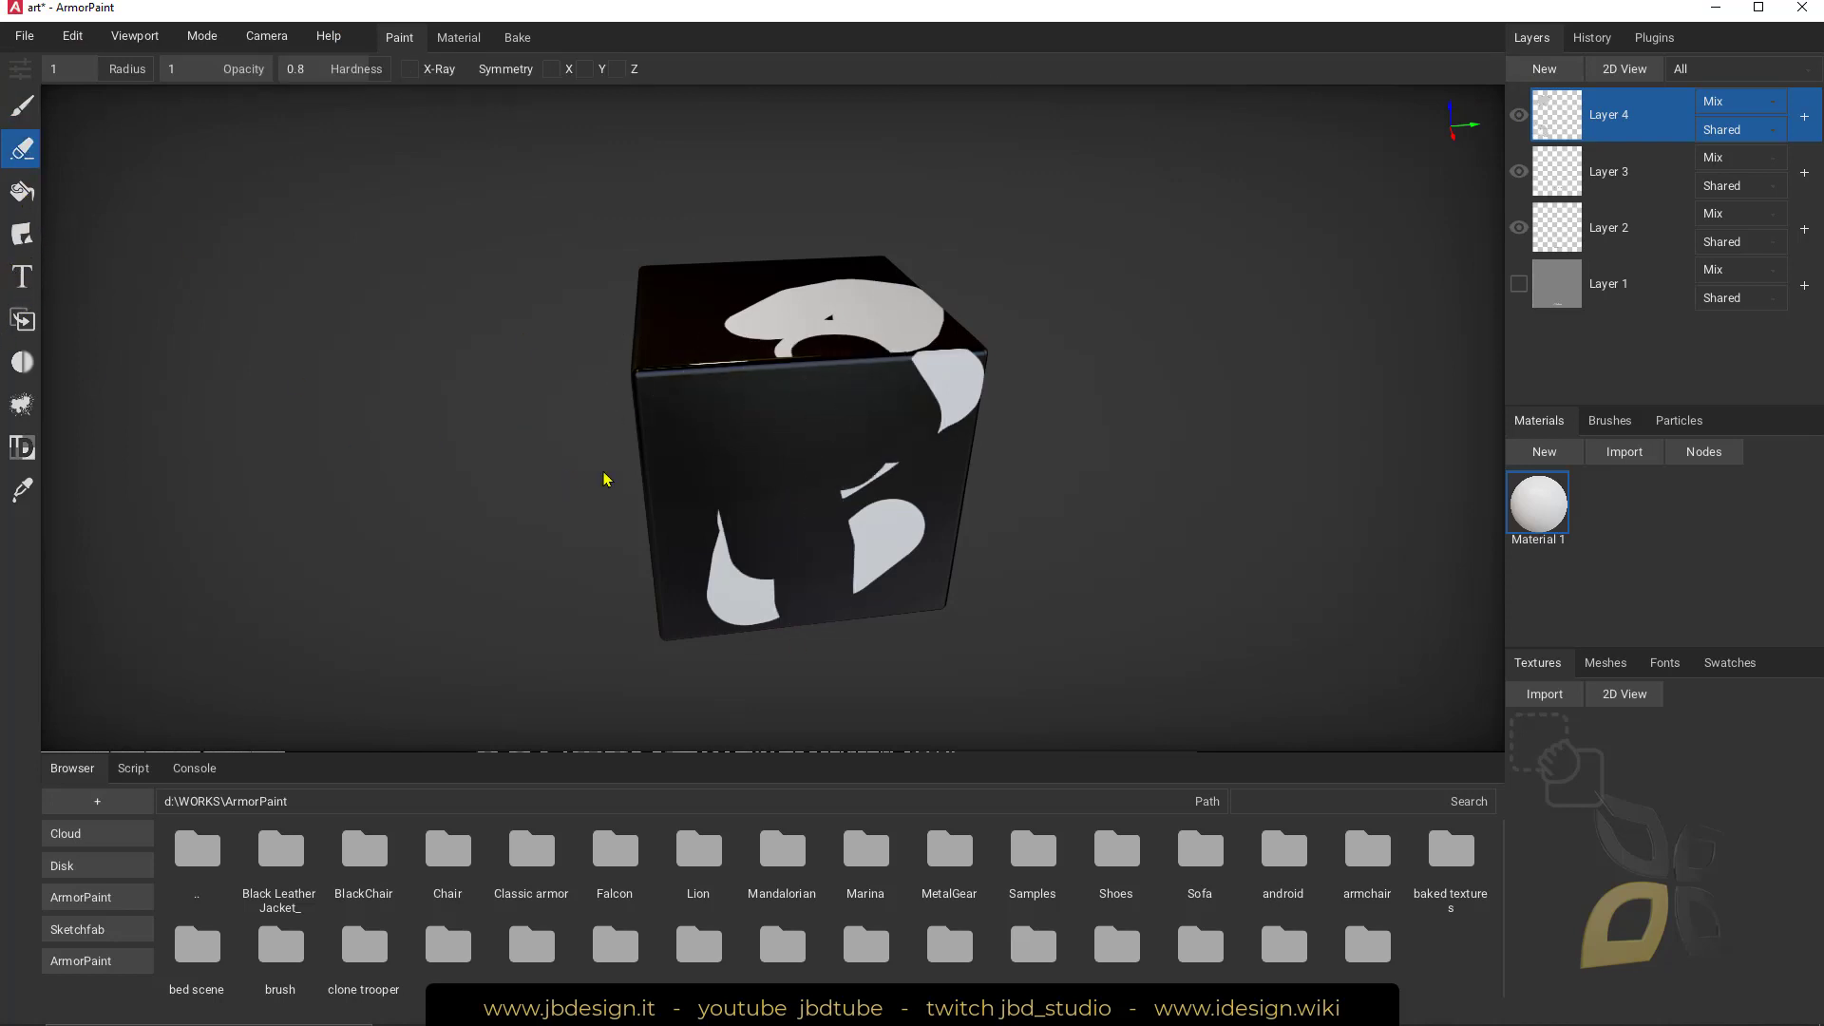
Step: Select Layer 2 and blur the ARTIST'S NFT title and the PRODUCED AND BOXED lettering on the cube's front with the Blur tool
drag(608, 479, 742, 470)
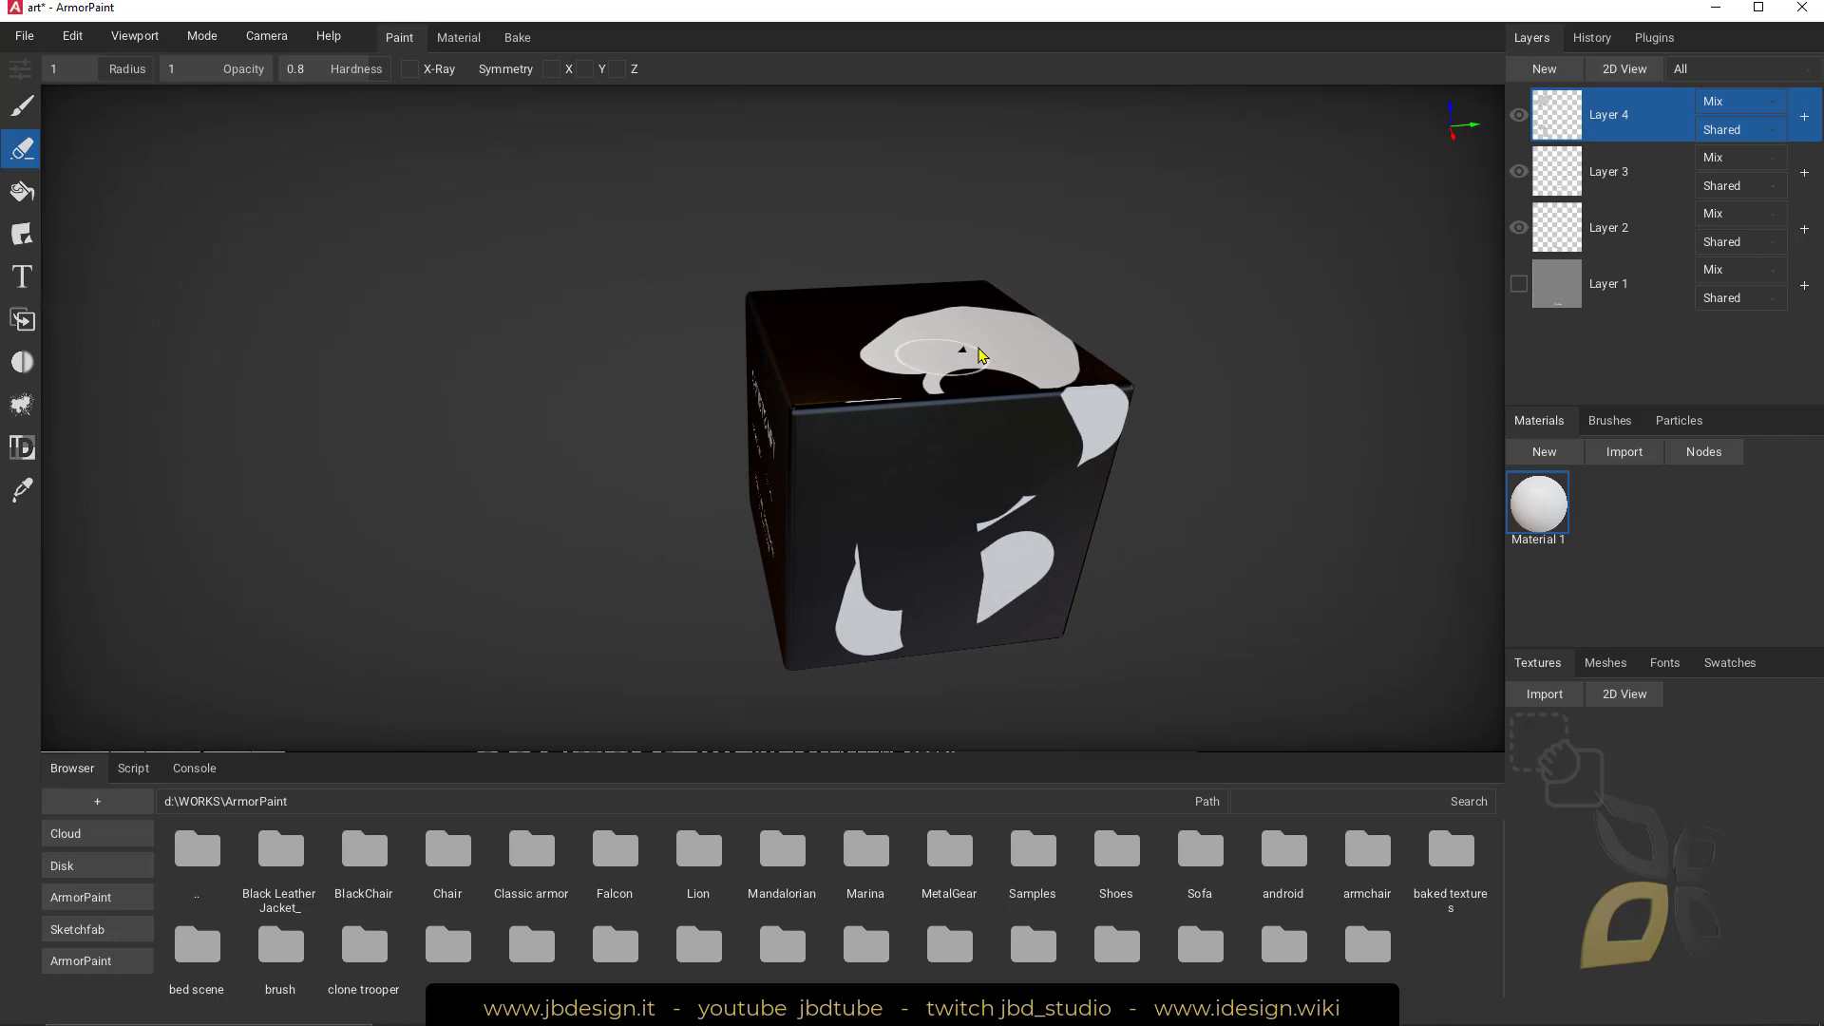
drag(982, 356, 753, 326)
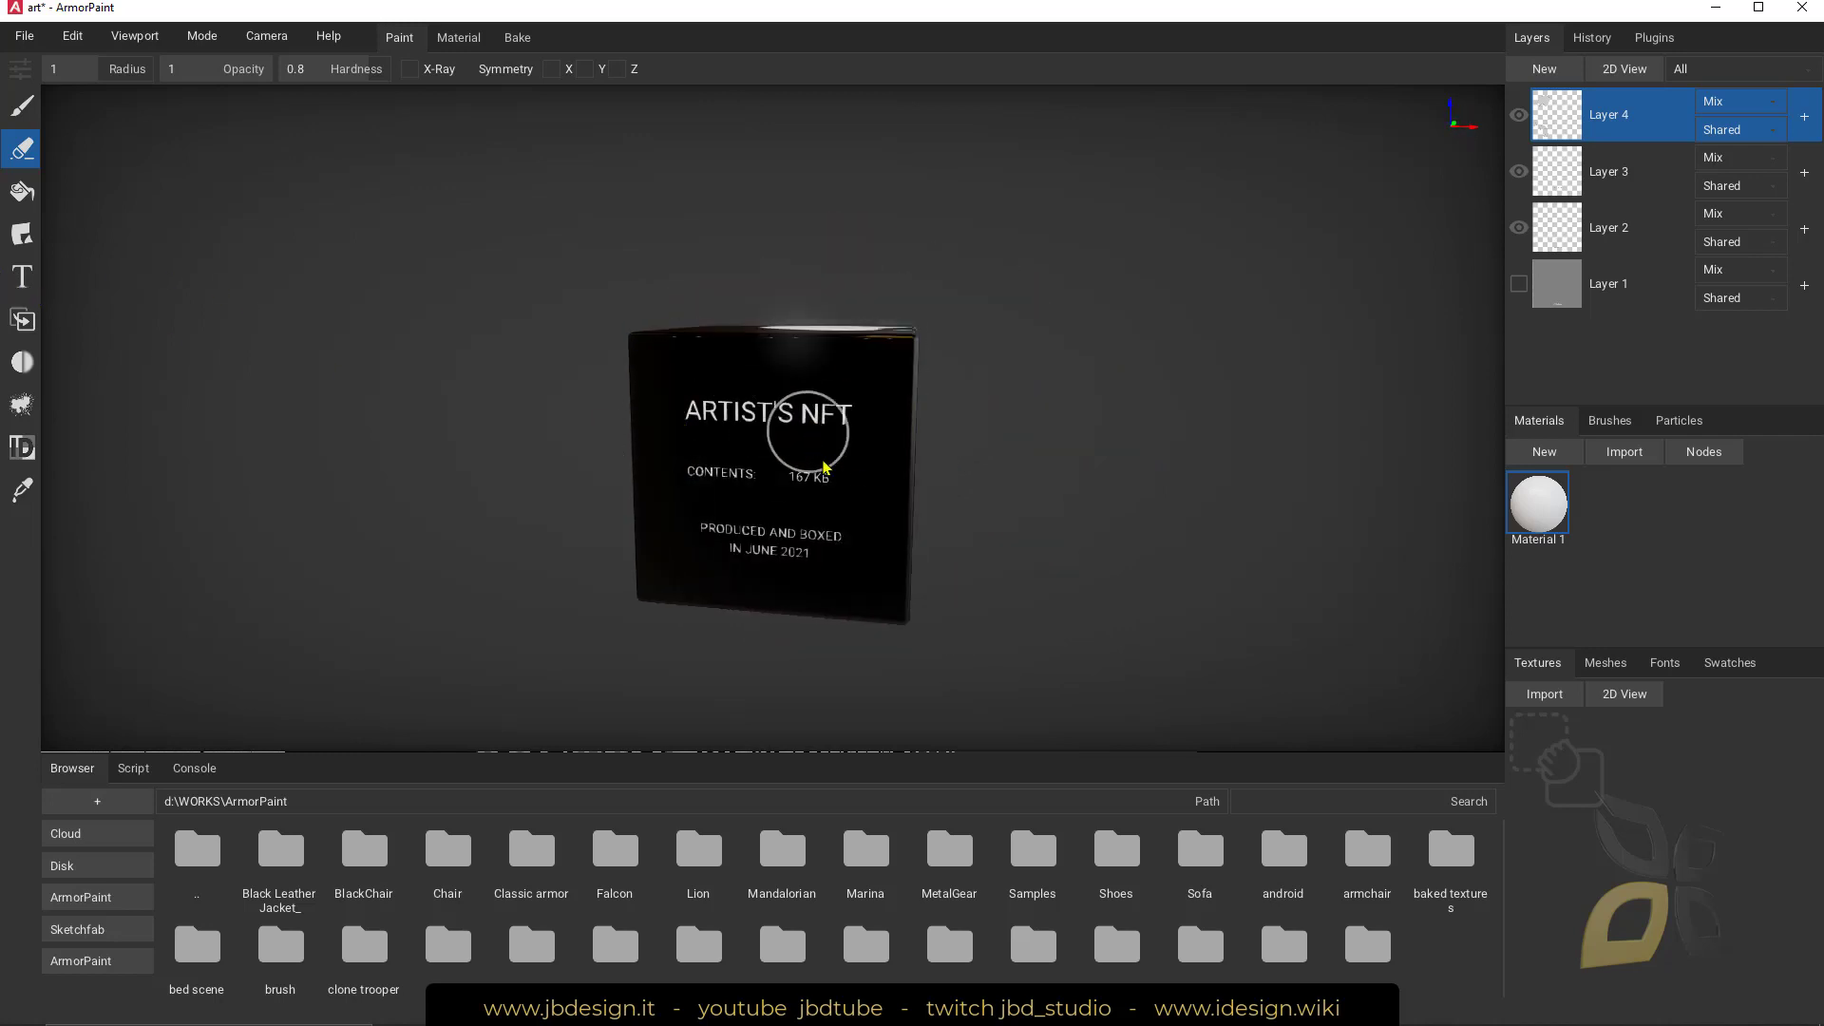
drag(824, 467, 793, 524)
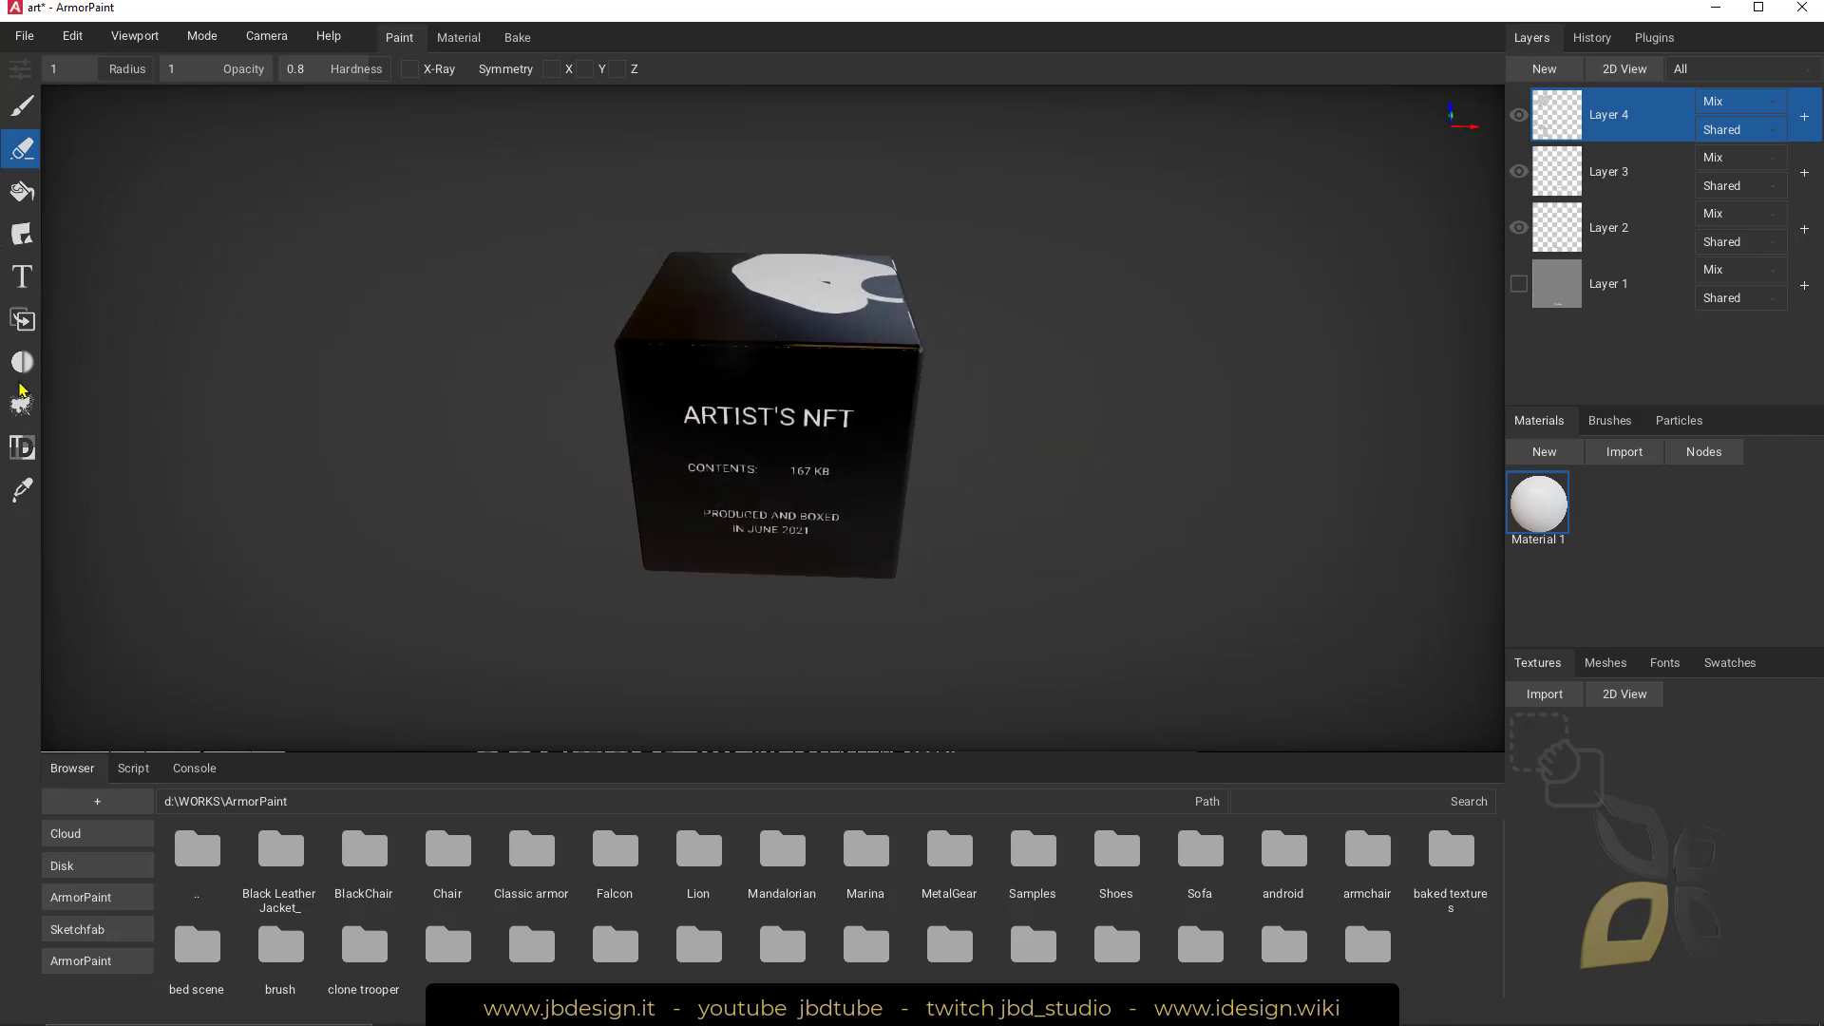
click(23, 366)
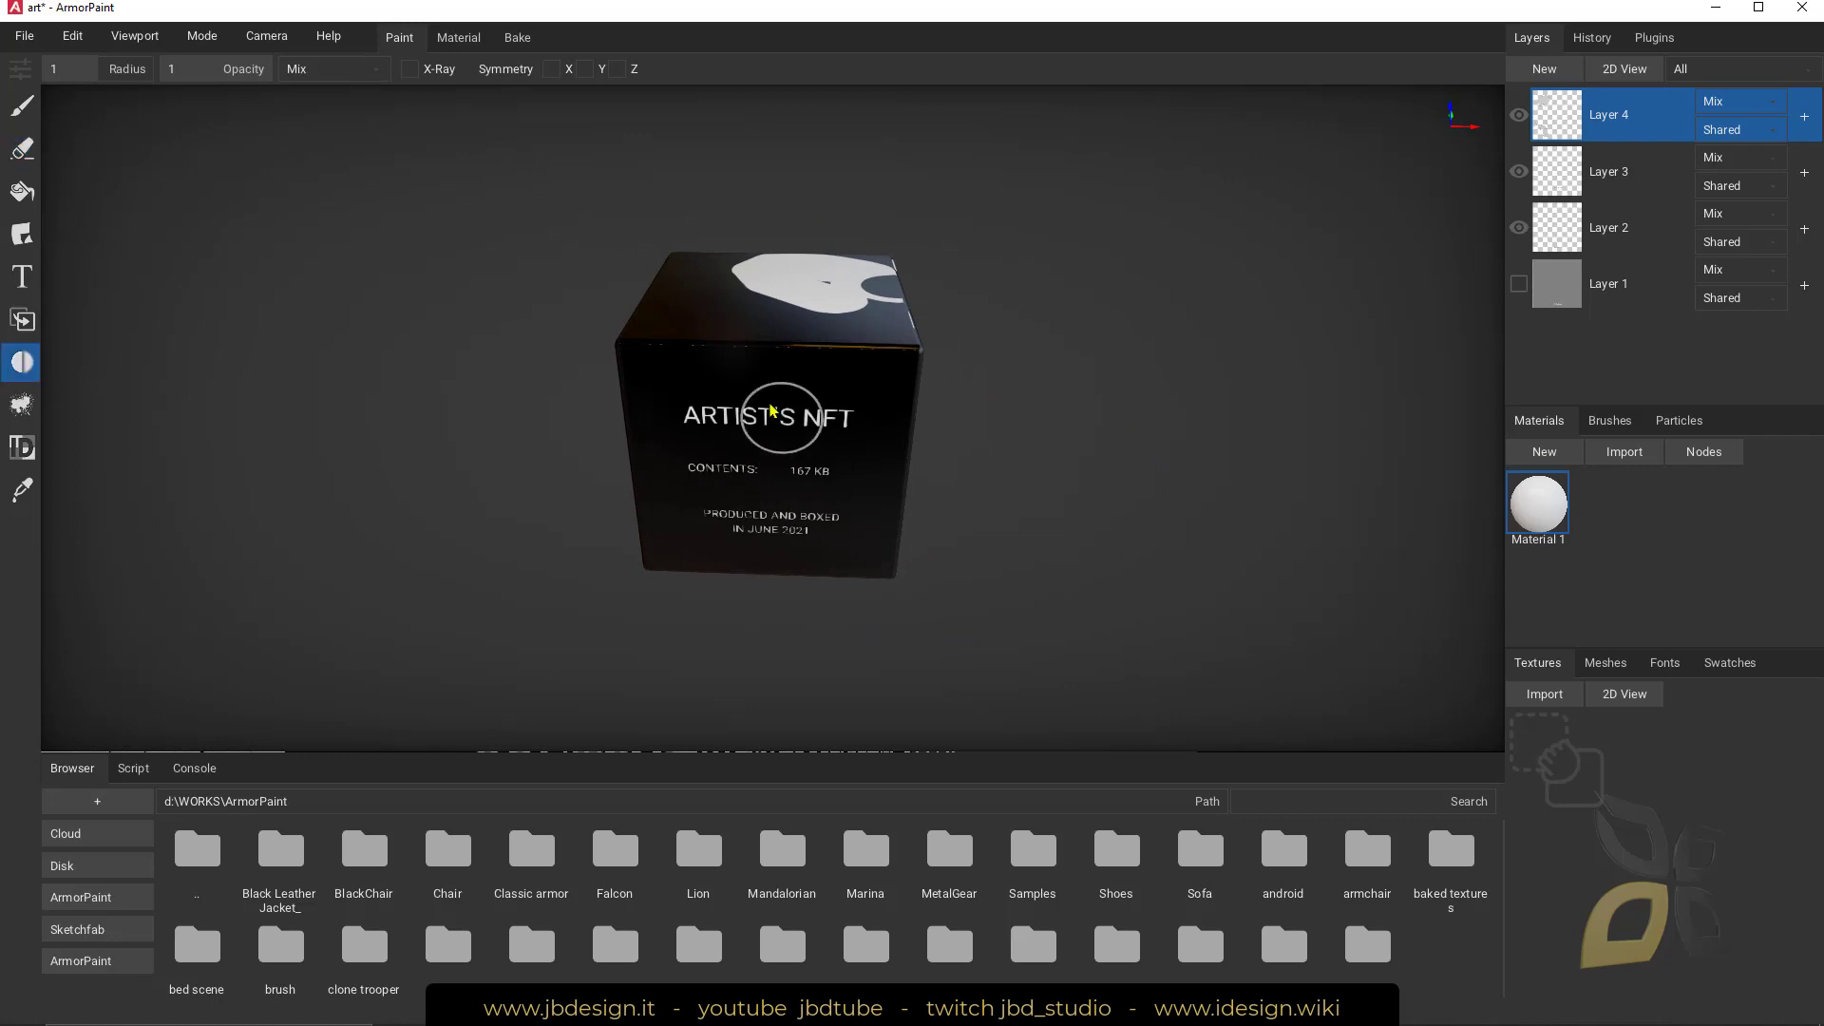
drag(834, 448, 806, 466)
scroll(806, 465, up, 5)
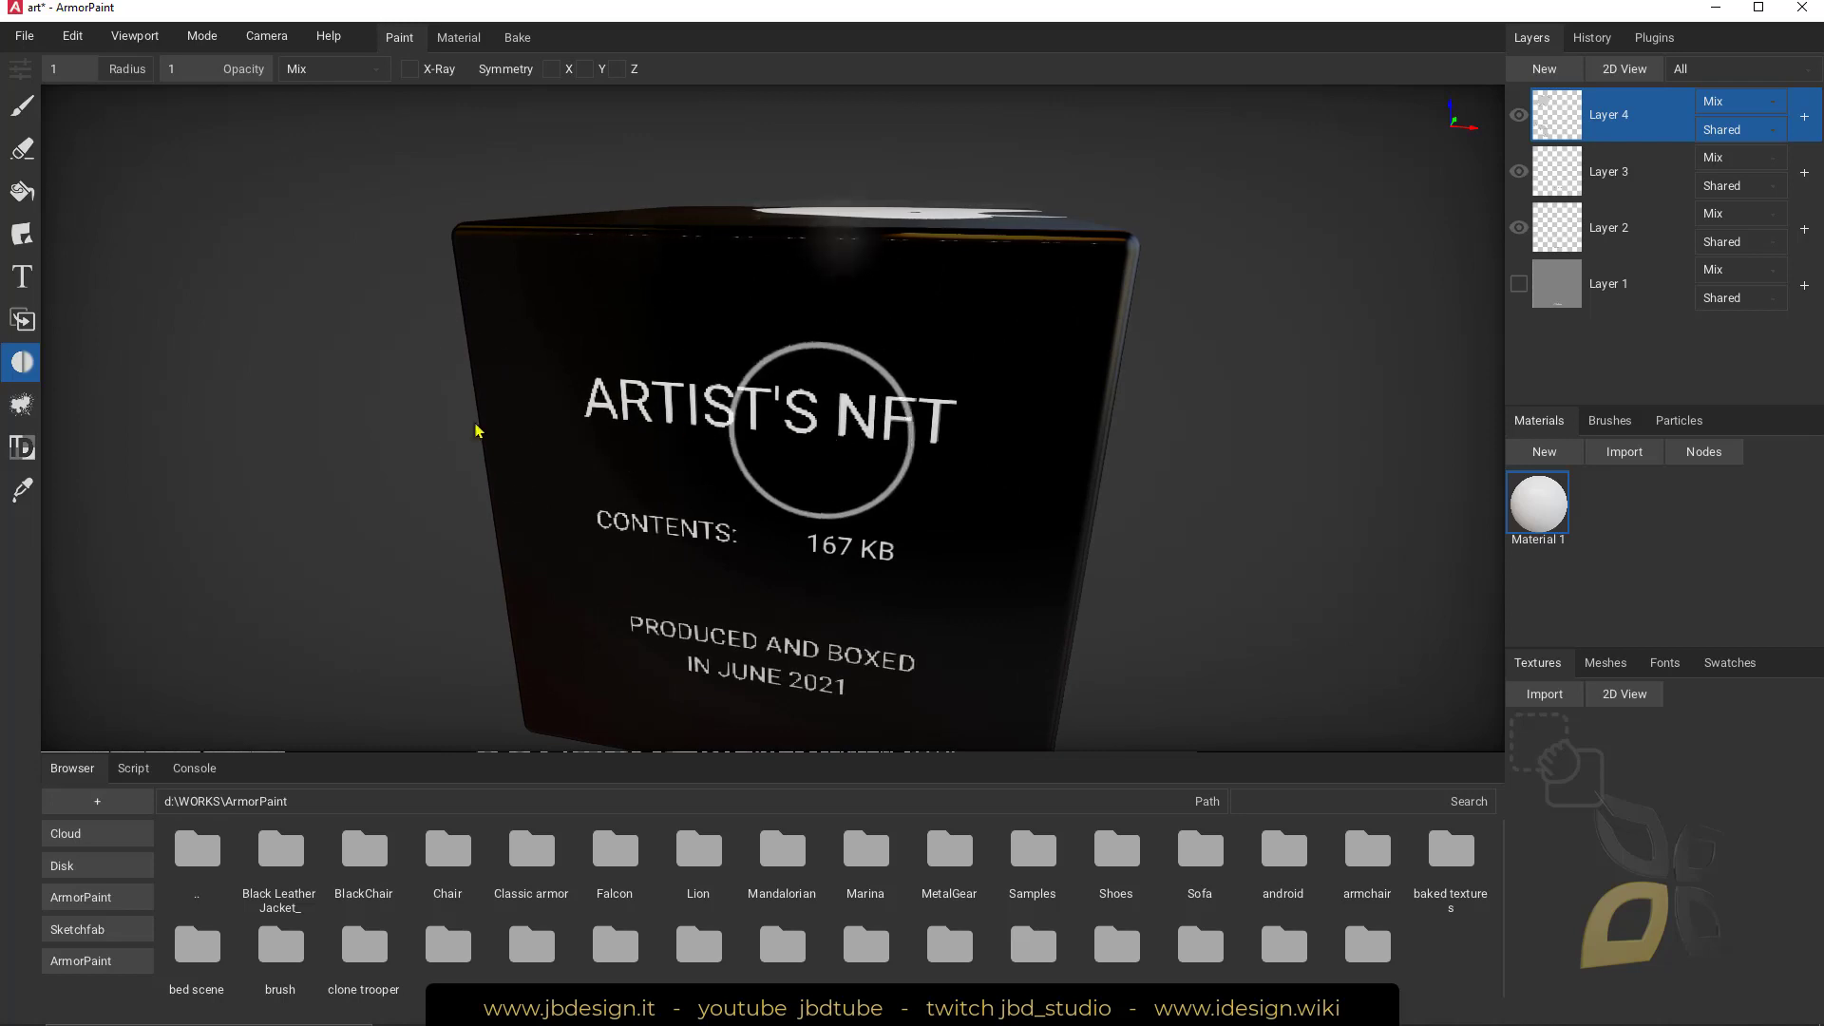
click(1628, 234)
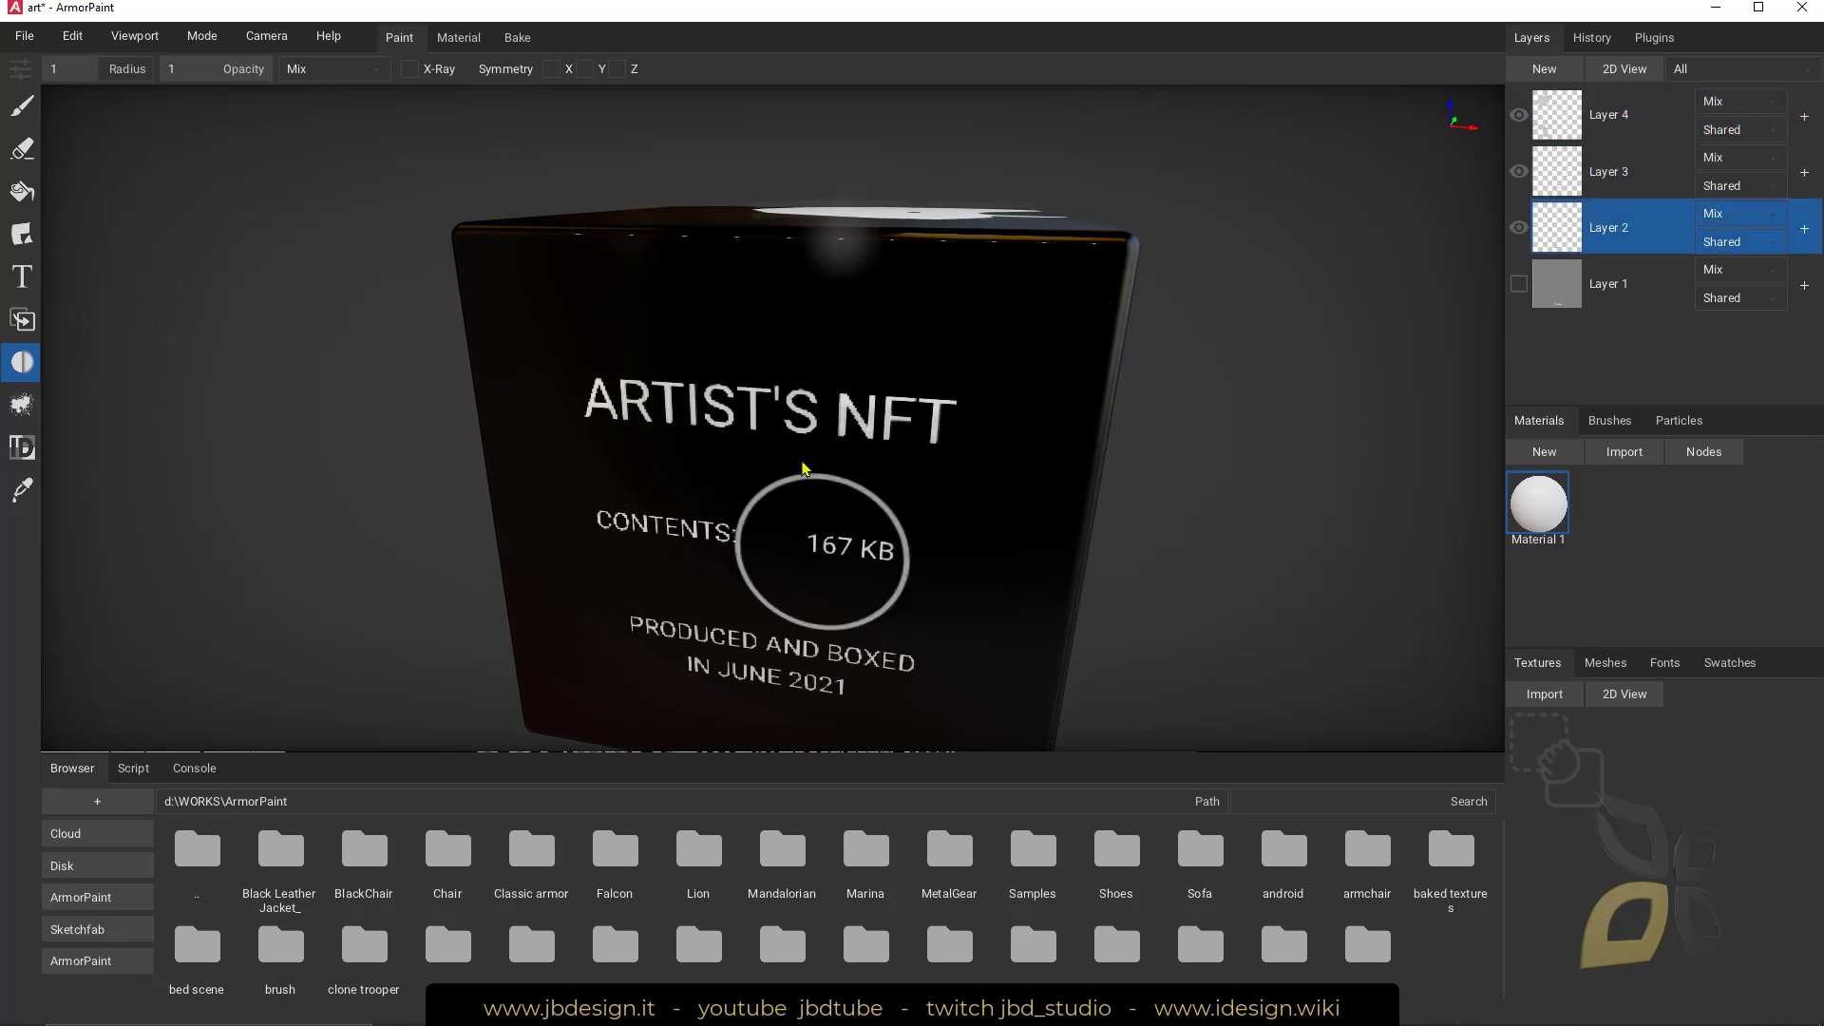
mouse_move(823, 405)
mouse_down()
mouse_move(859, 342)
mouse_move(760, 446)
mouse_move(589, 402)
mouse_move(625, 421)
mouse_move(500, 440)
mouse_move(848, 580)
mouse_move(712, 529)
mouse_up()
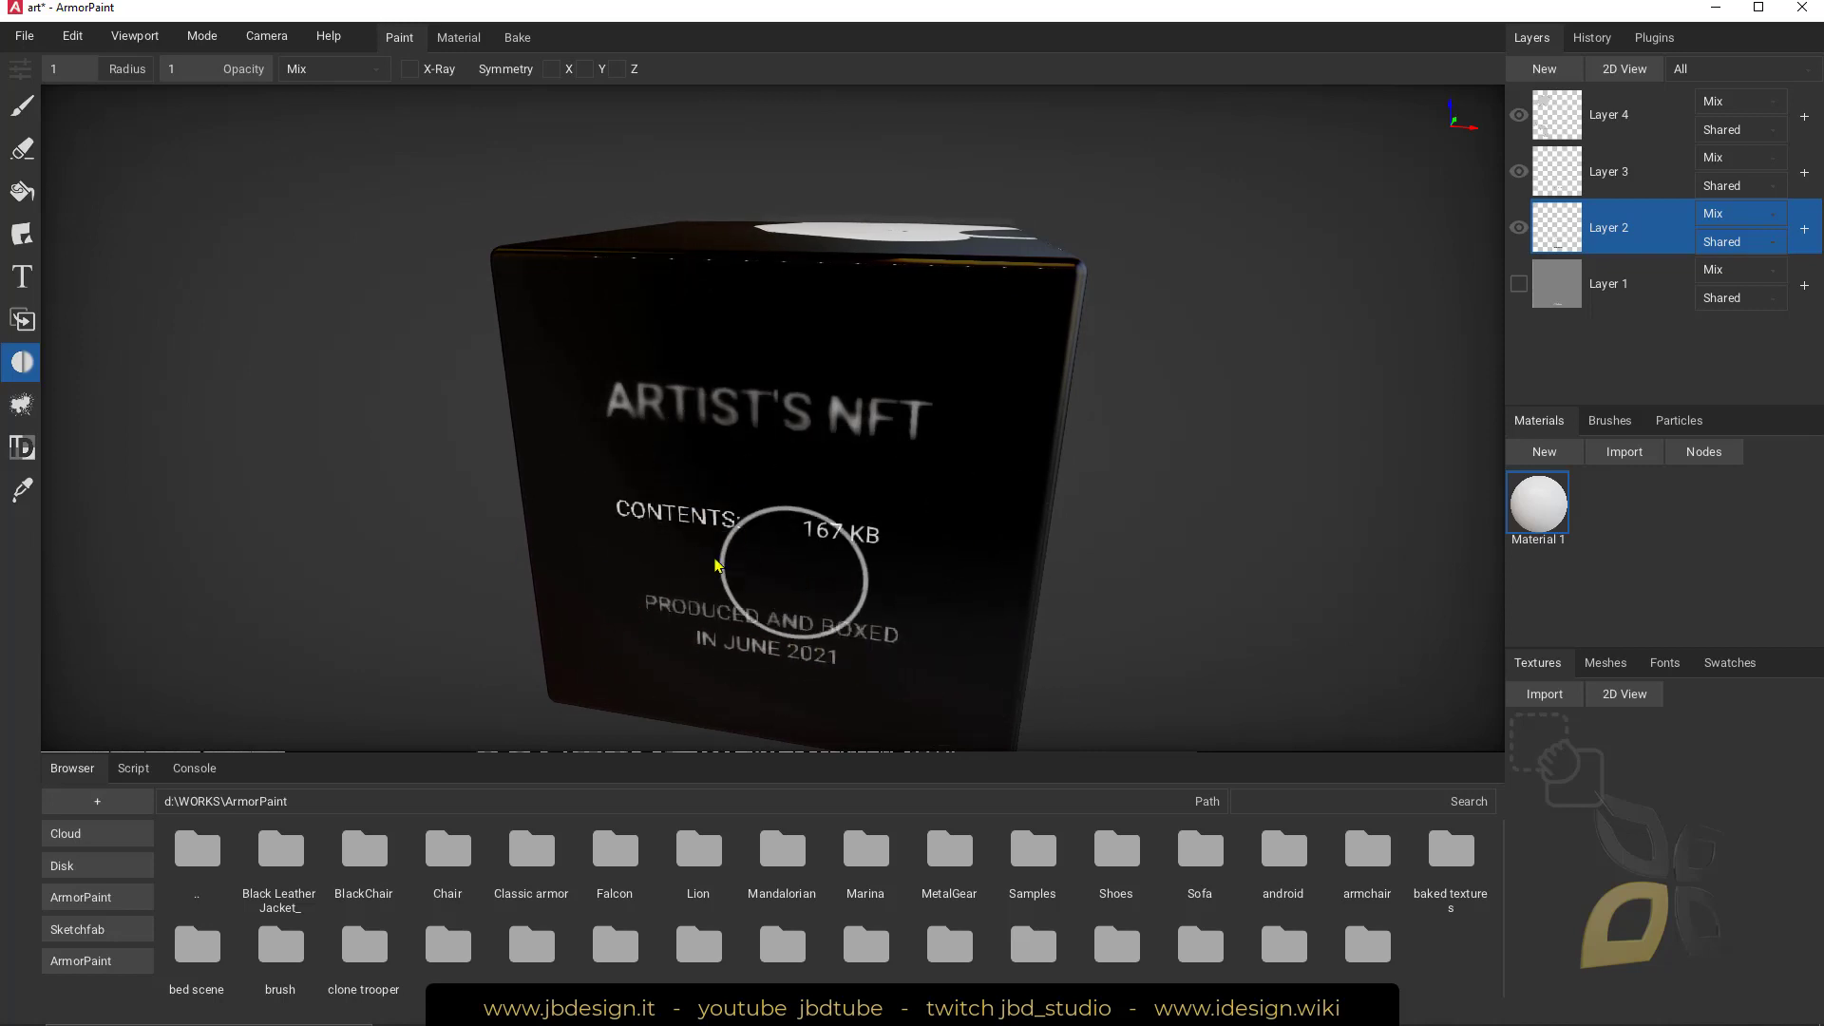
drag(761, 238, 618, 692)
drag(1026, 272, 1793, 83)
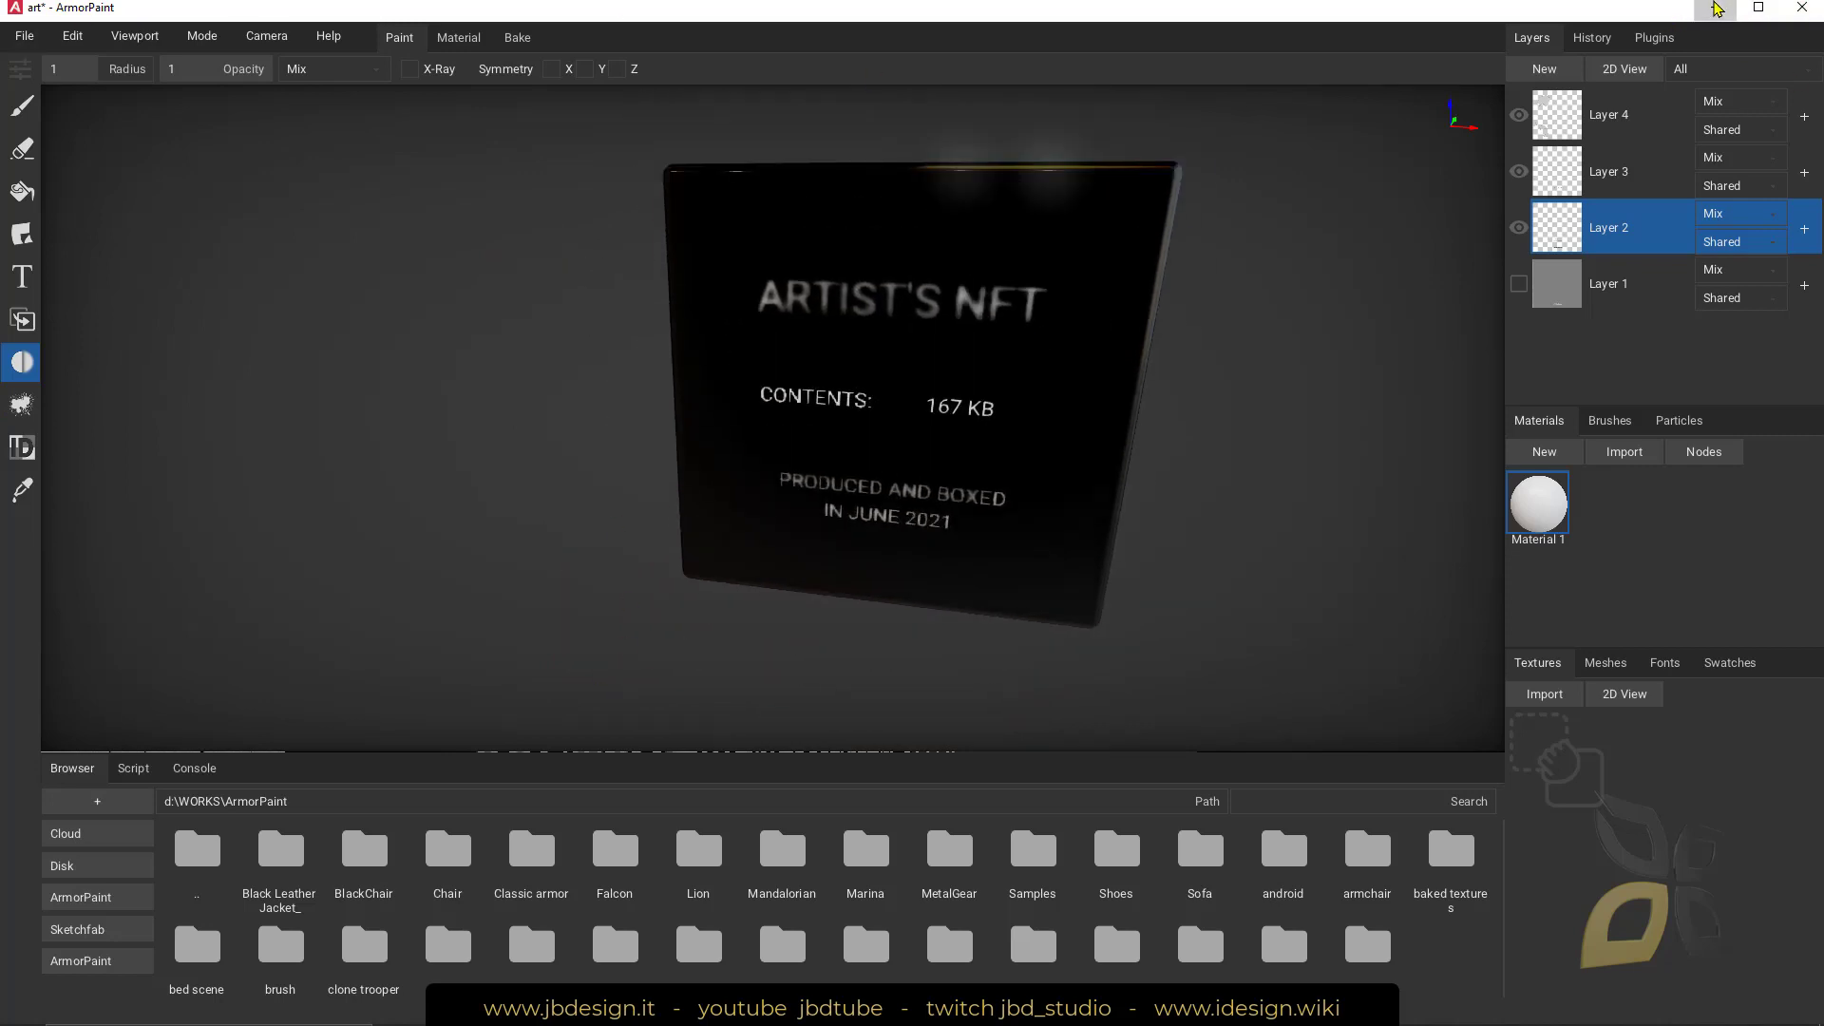
Step: Switch to the jbdesign tube YouTube channel in the browser and search its videos for "armorpaint install"
click(1715, 7)
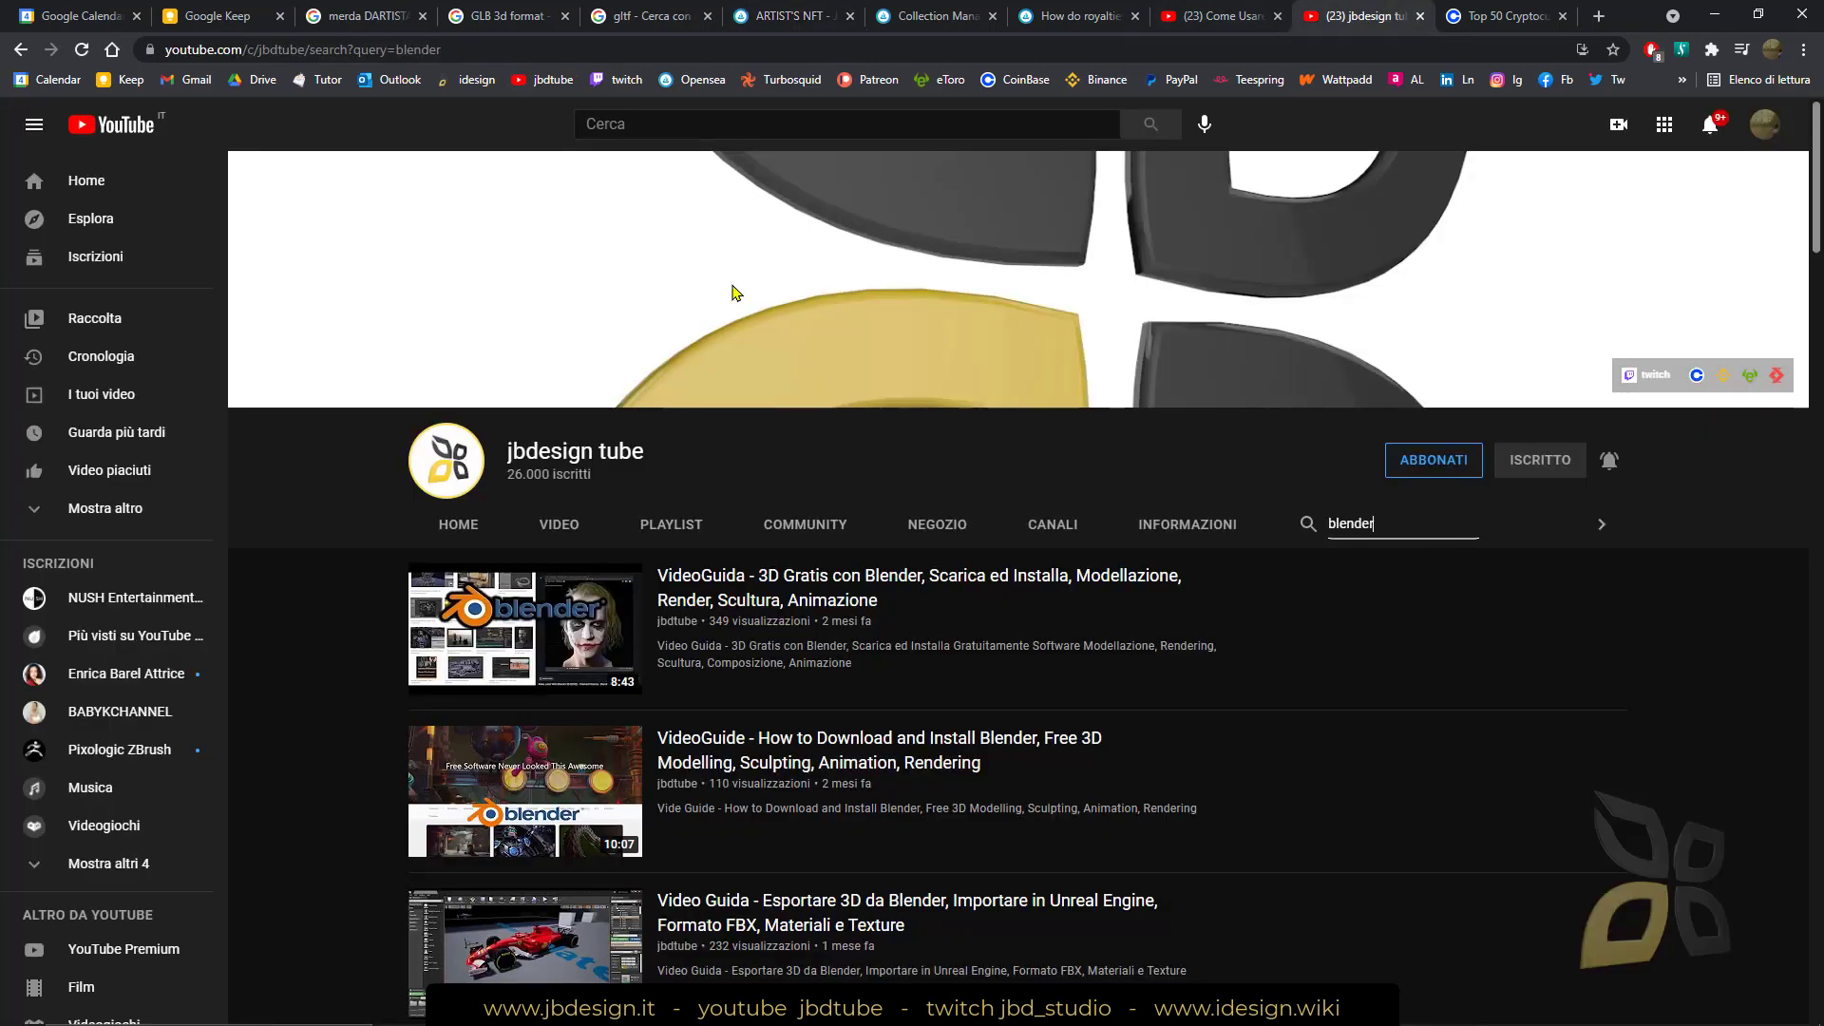
click(1365, 15)
double_click(1365, 522)
text(armorpaint install)
key(Return)
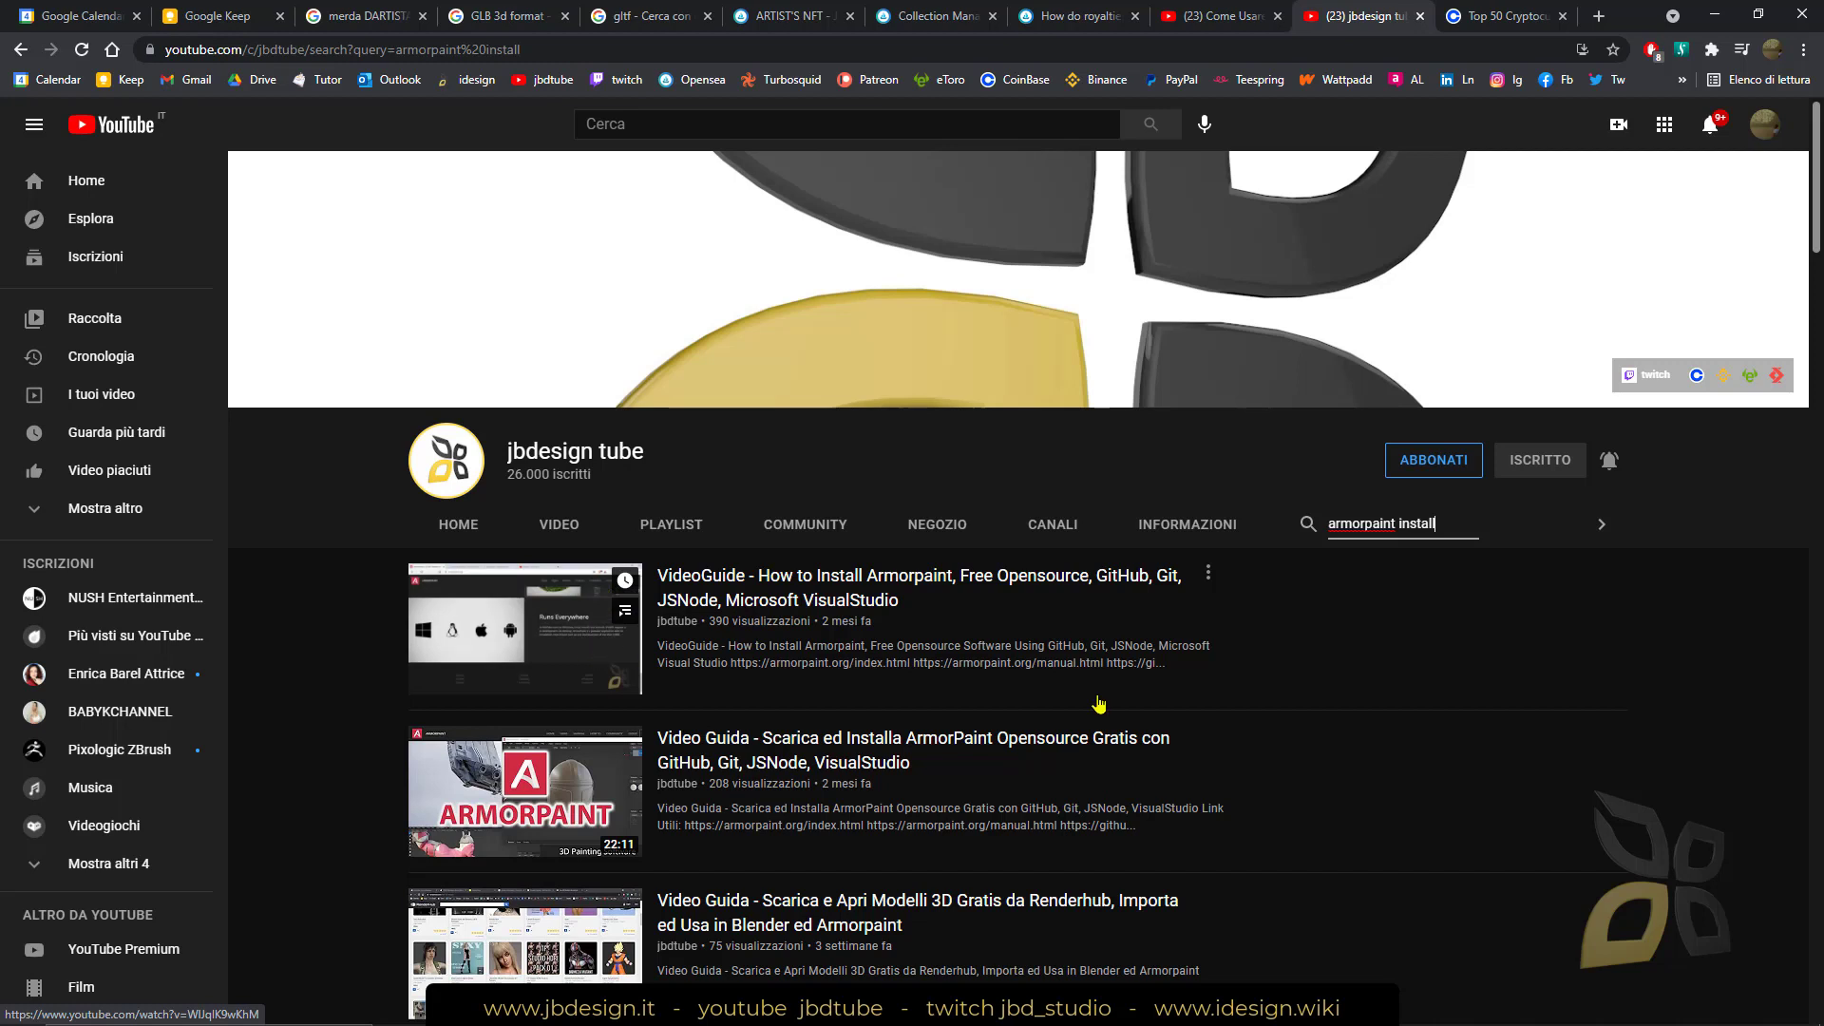
scroll(1099, 703, down, 2)
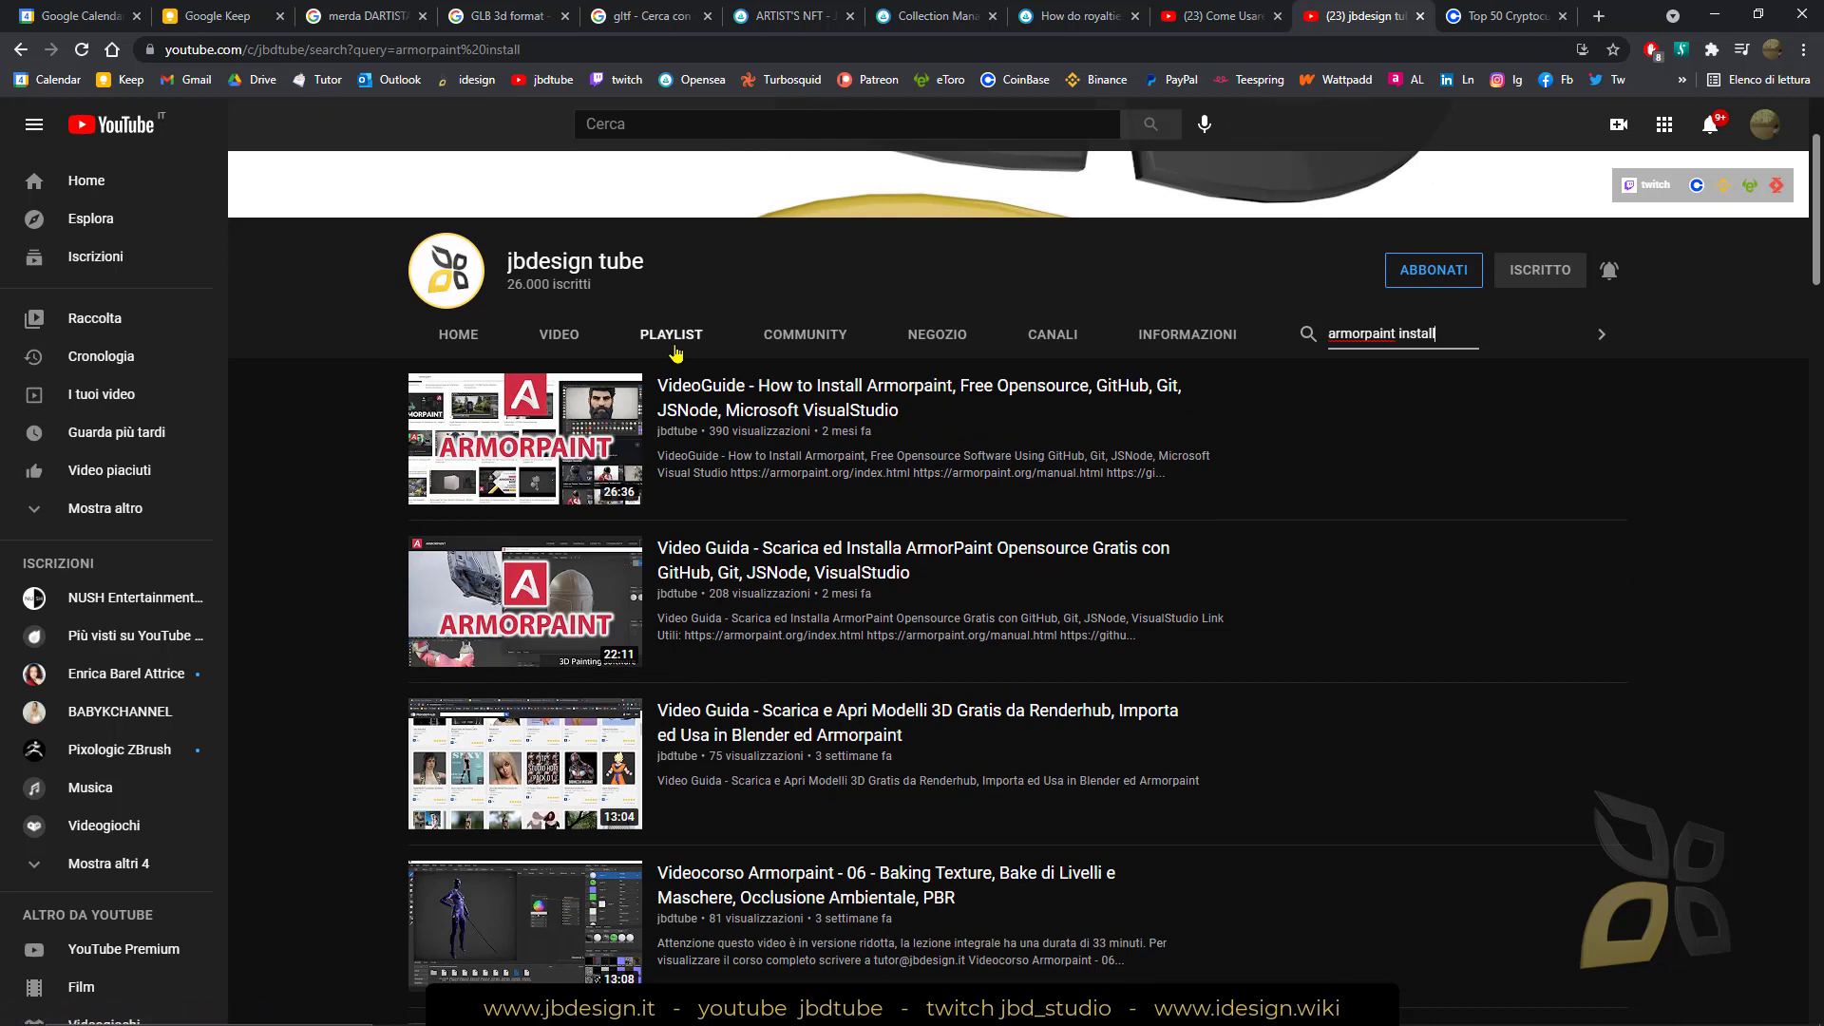
Step: Open the channel's playlists and browse the English Video-Courses row for the ArmorPaint course
click(674, 348)
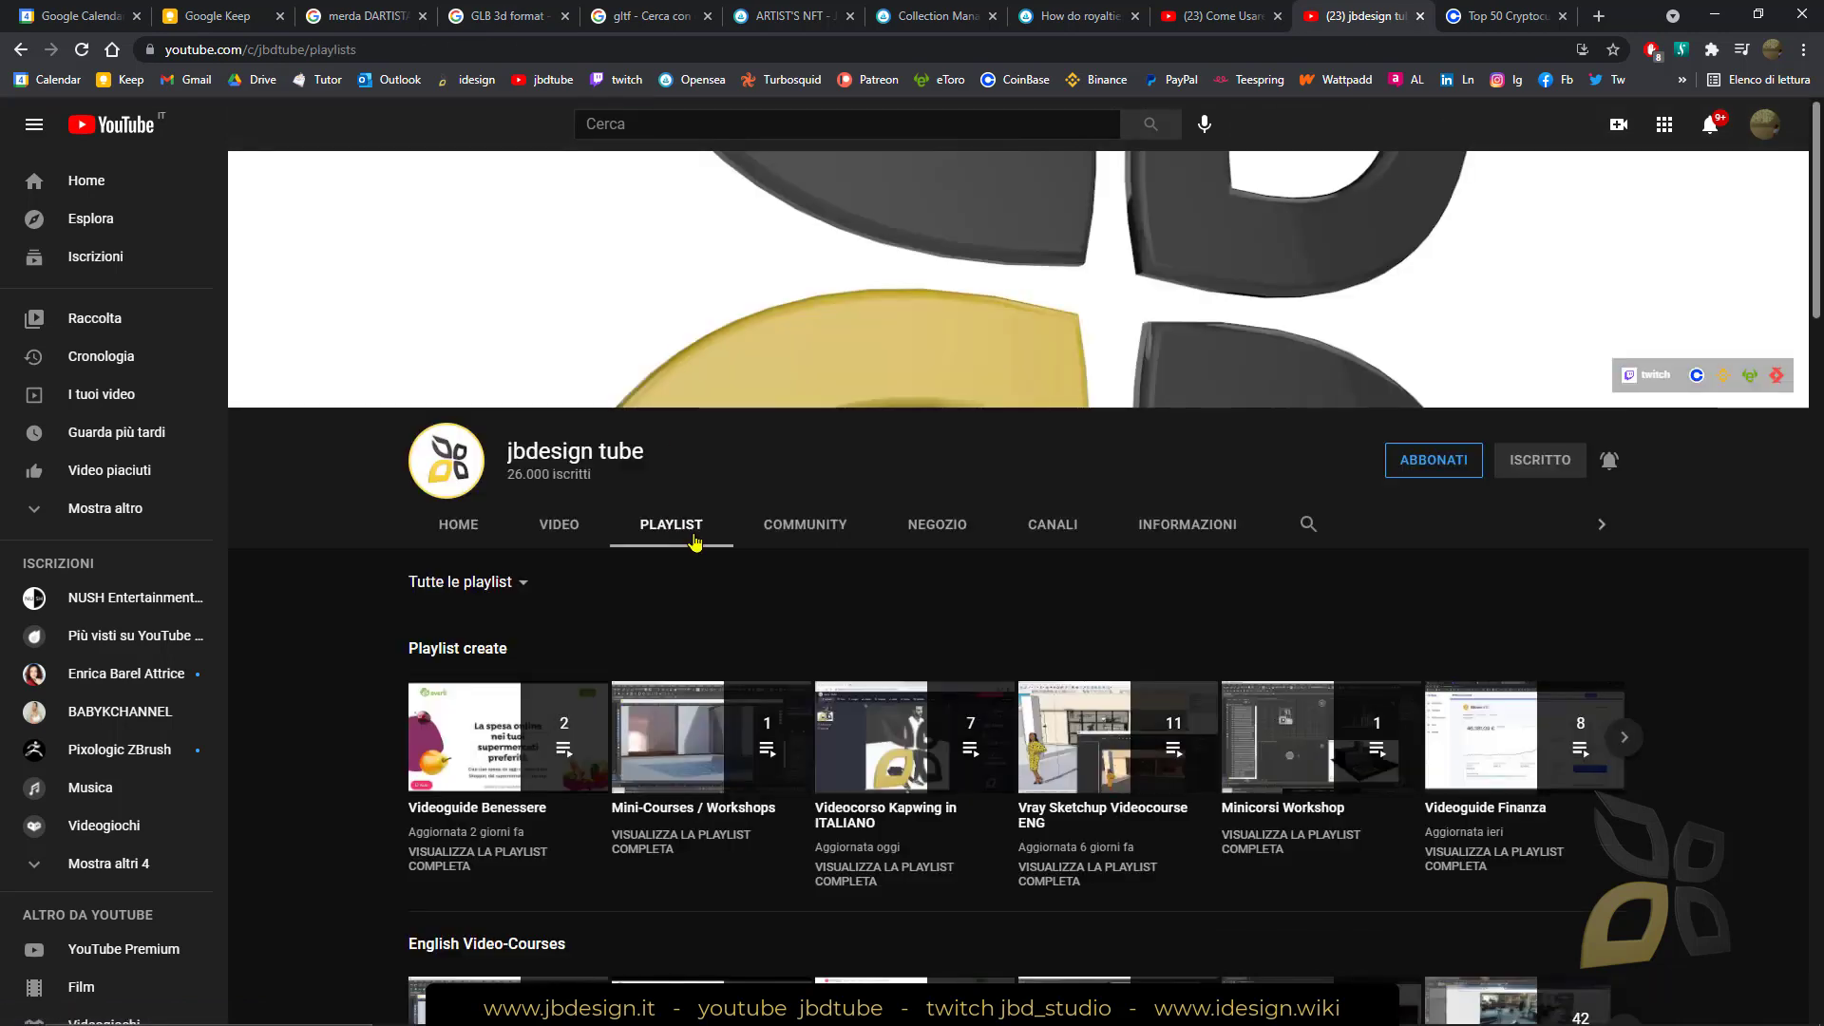
scroll(698, 496, down, 3)
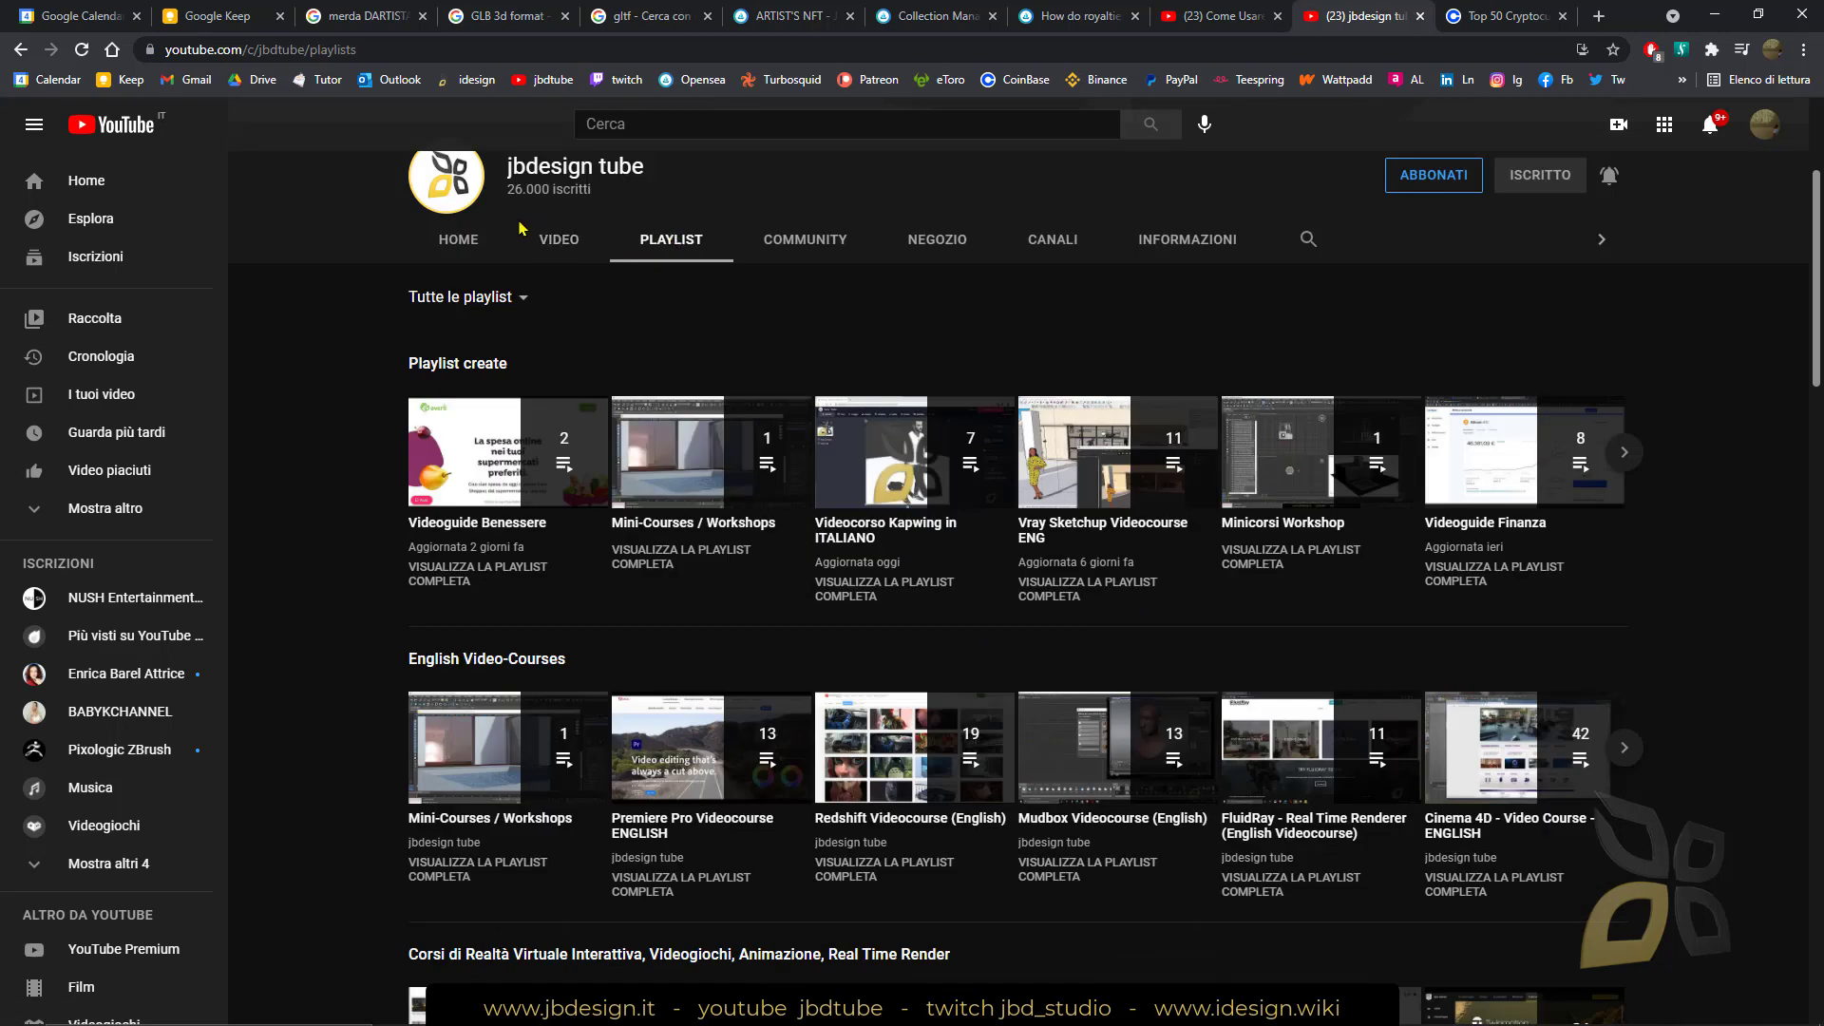
scroll(520, 228, down, 2)
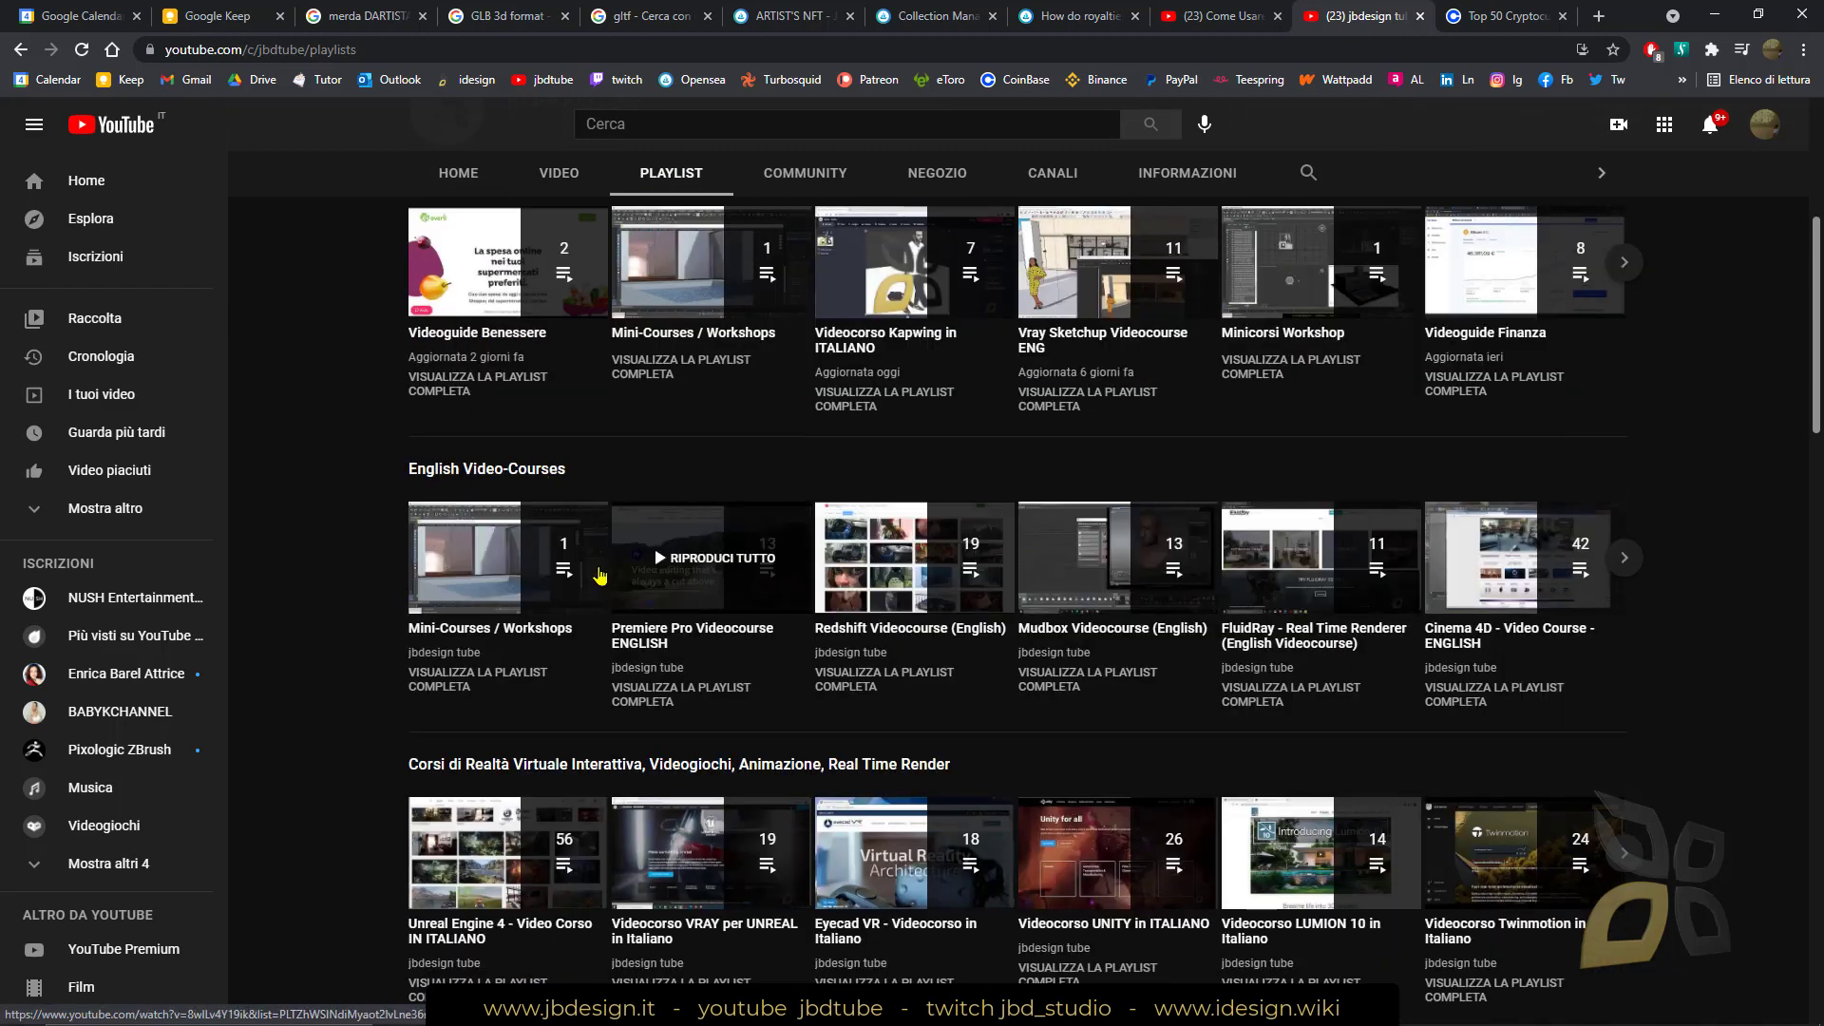
click(1624, 557)
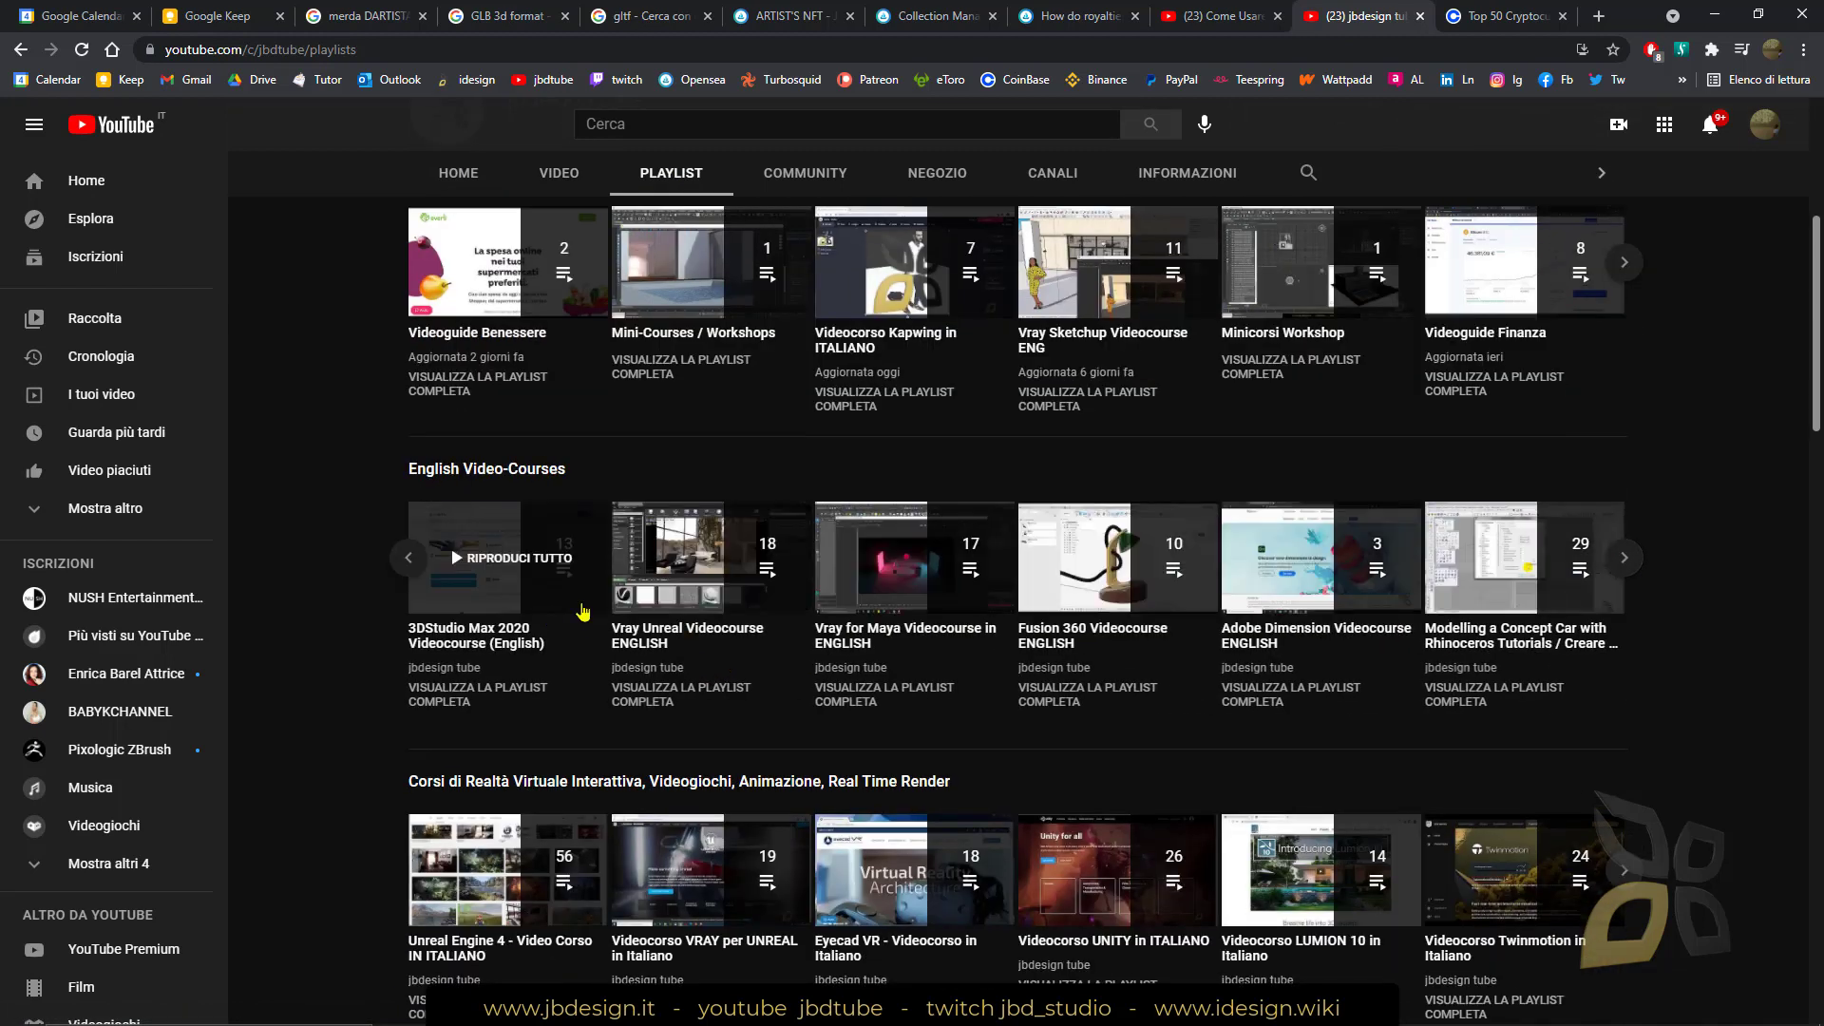
click(1624, 557)
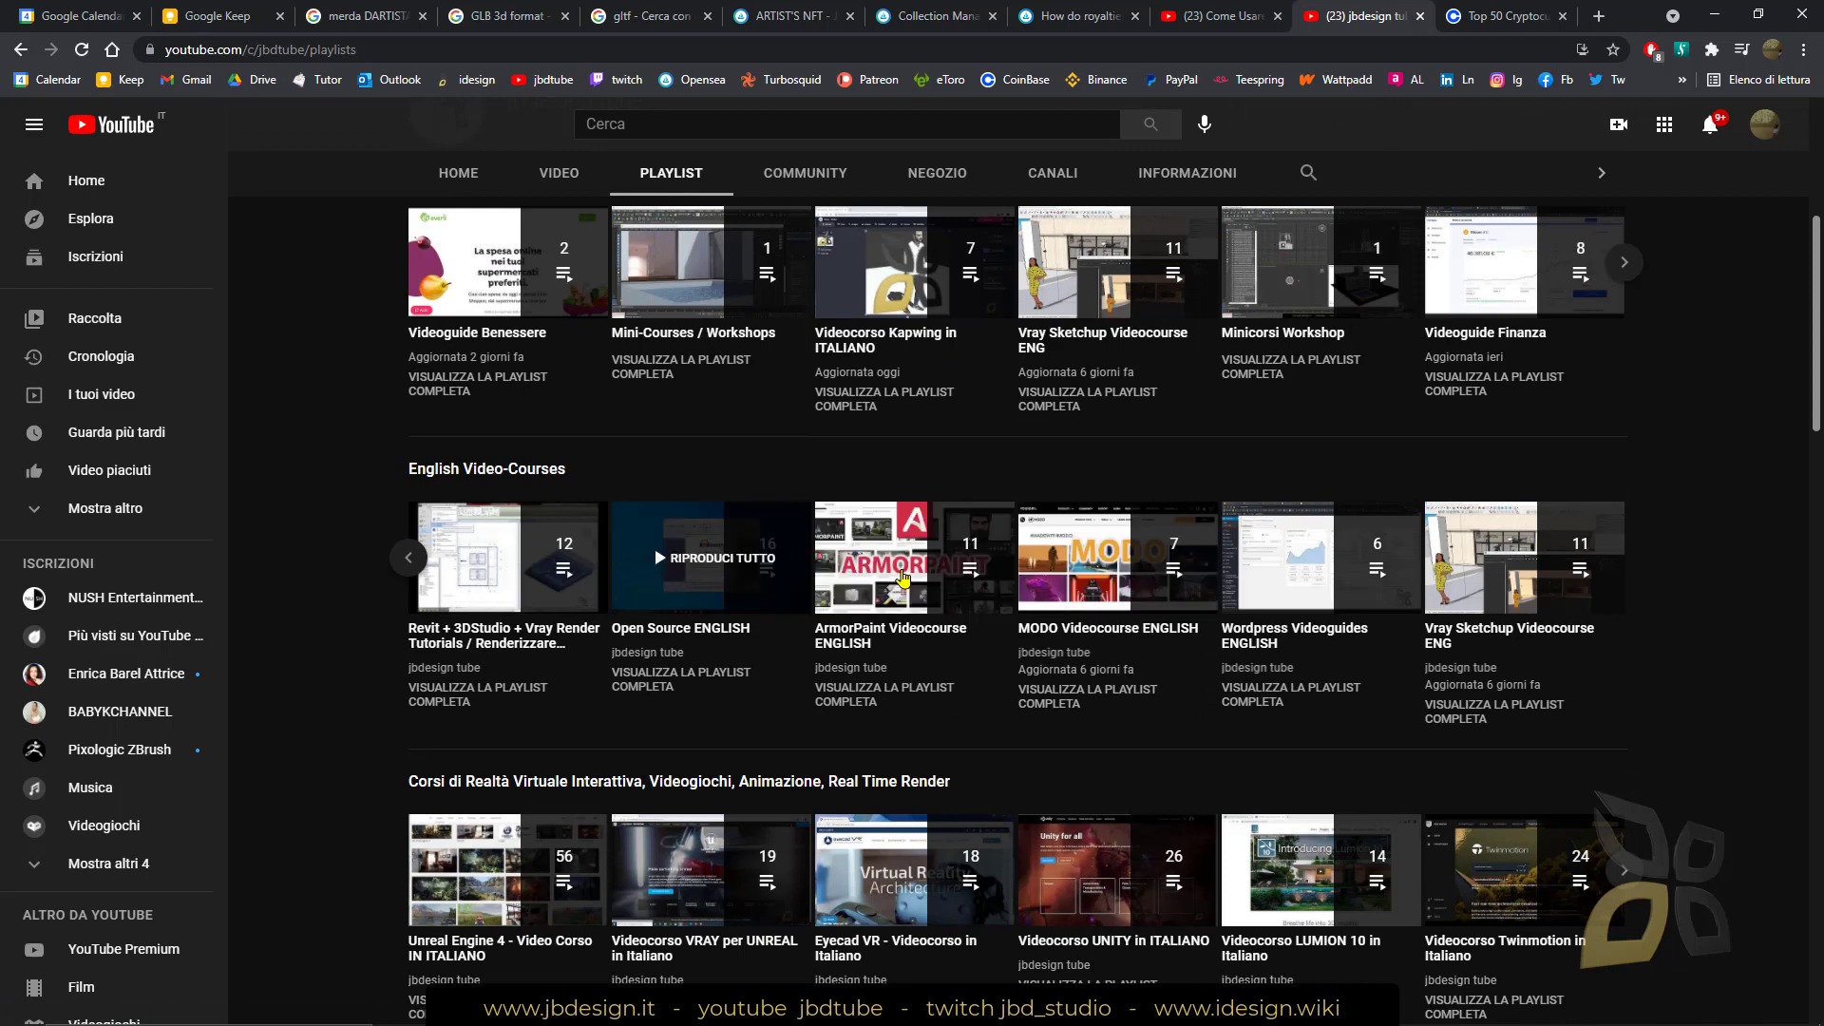
click(407, 565)
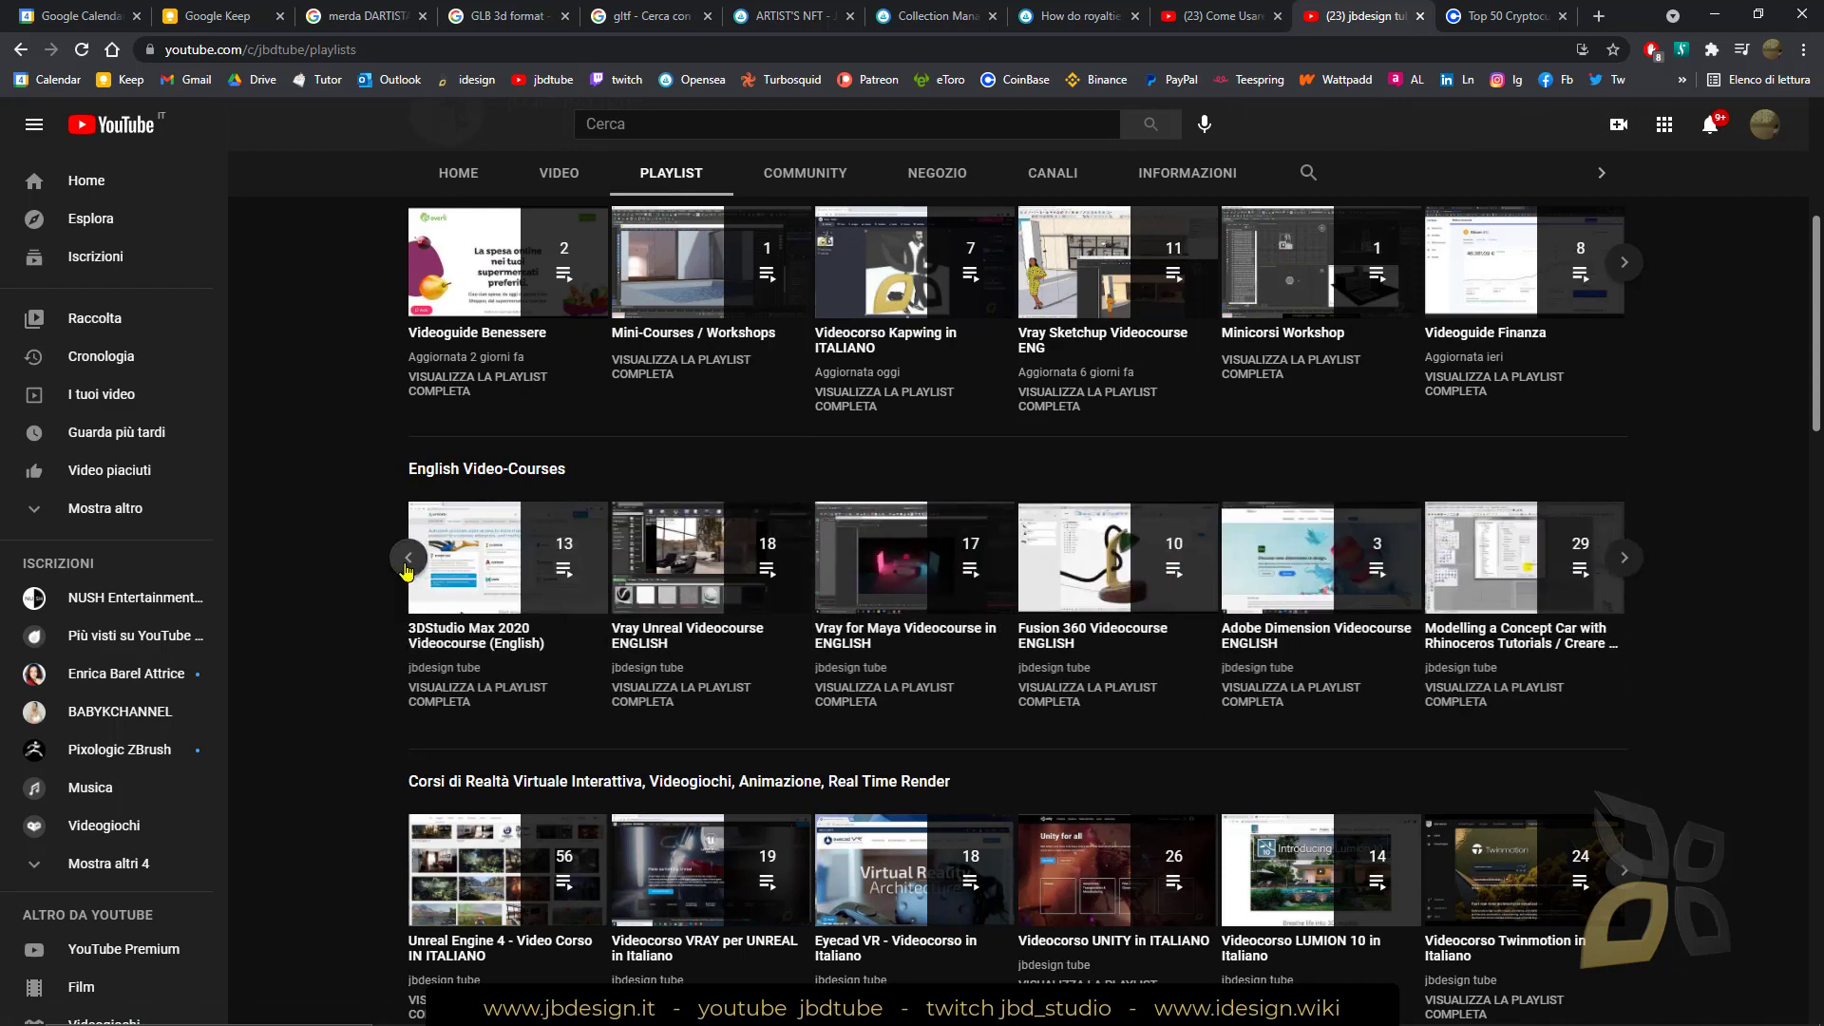
click(407, 565)
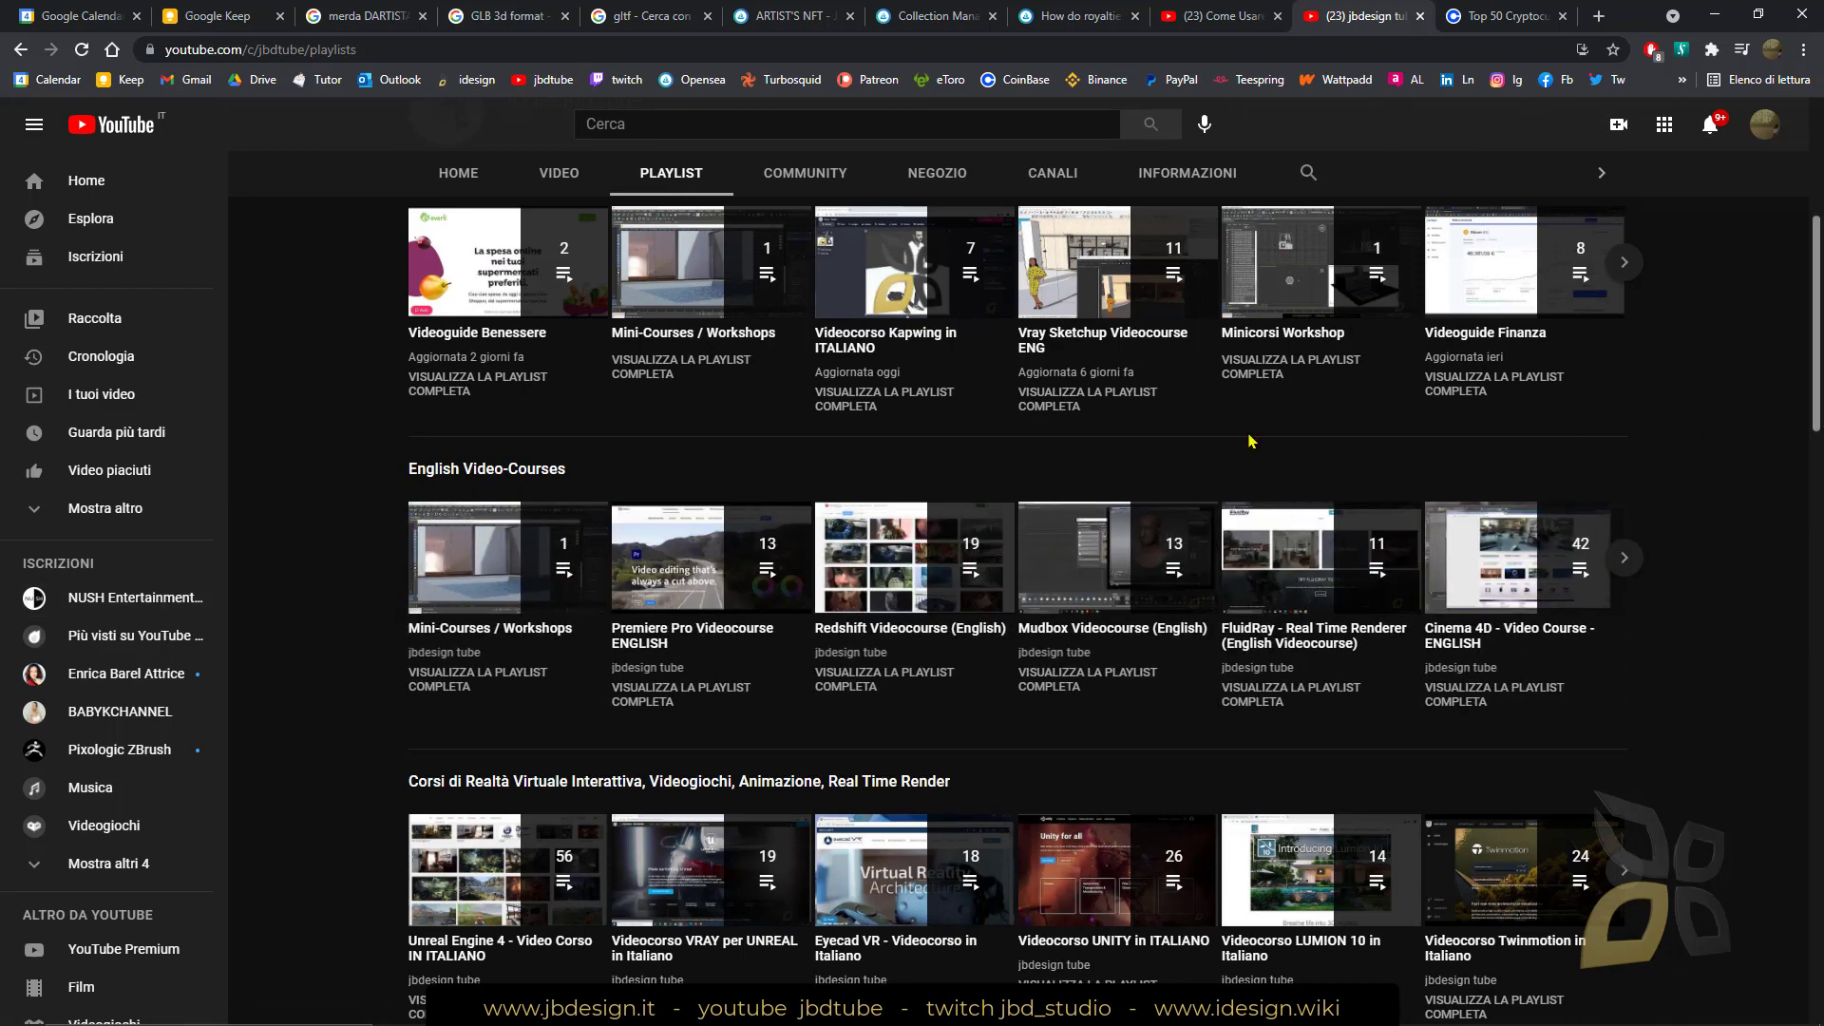
Step: Switch to OpenSea's Create new item form and examine its fields from the media upload to Supply
click(780, 17)
click(915, 12)
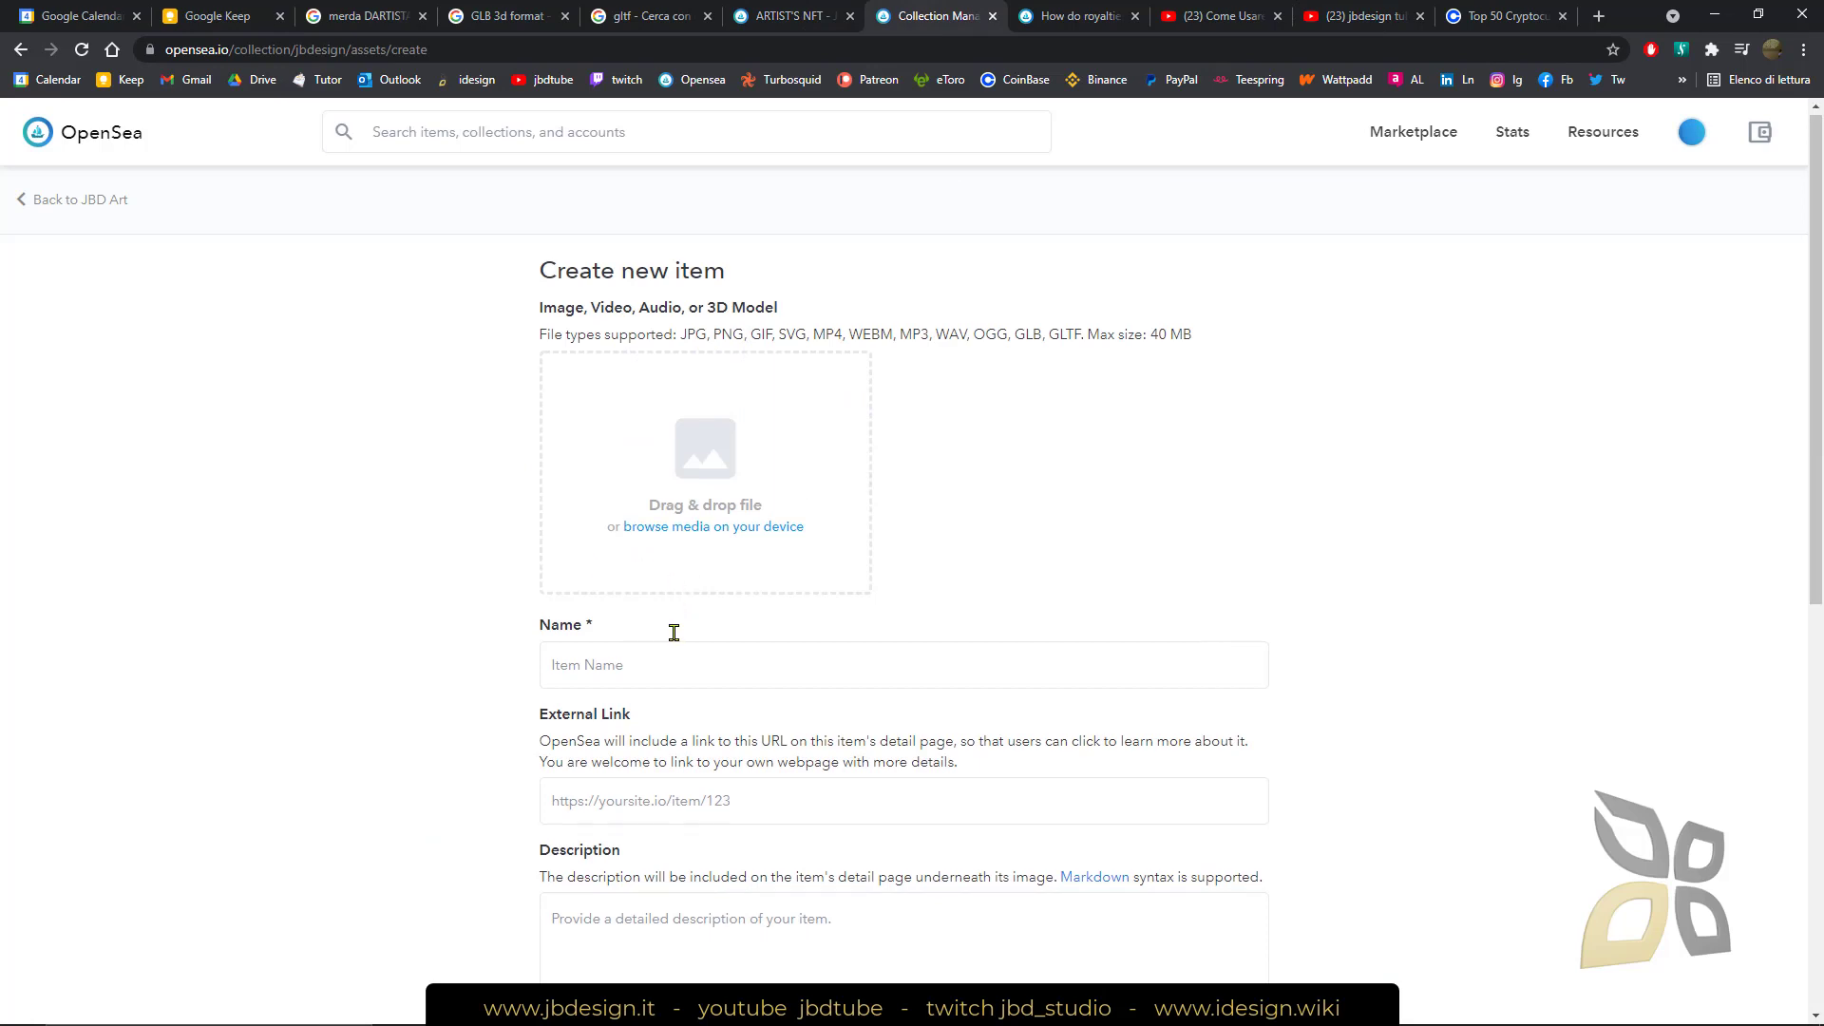
scroll(671, 631, down, 3)
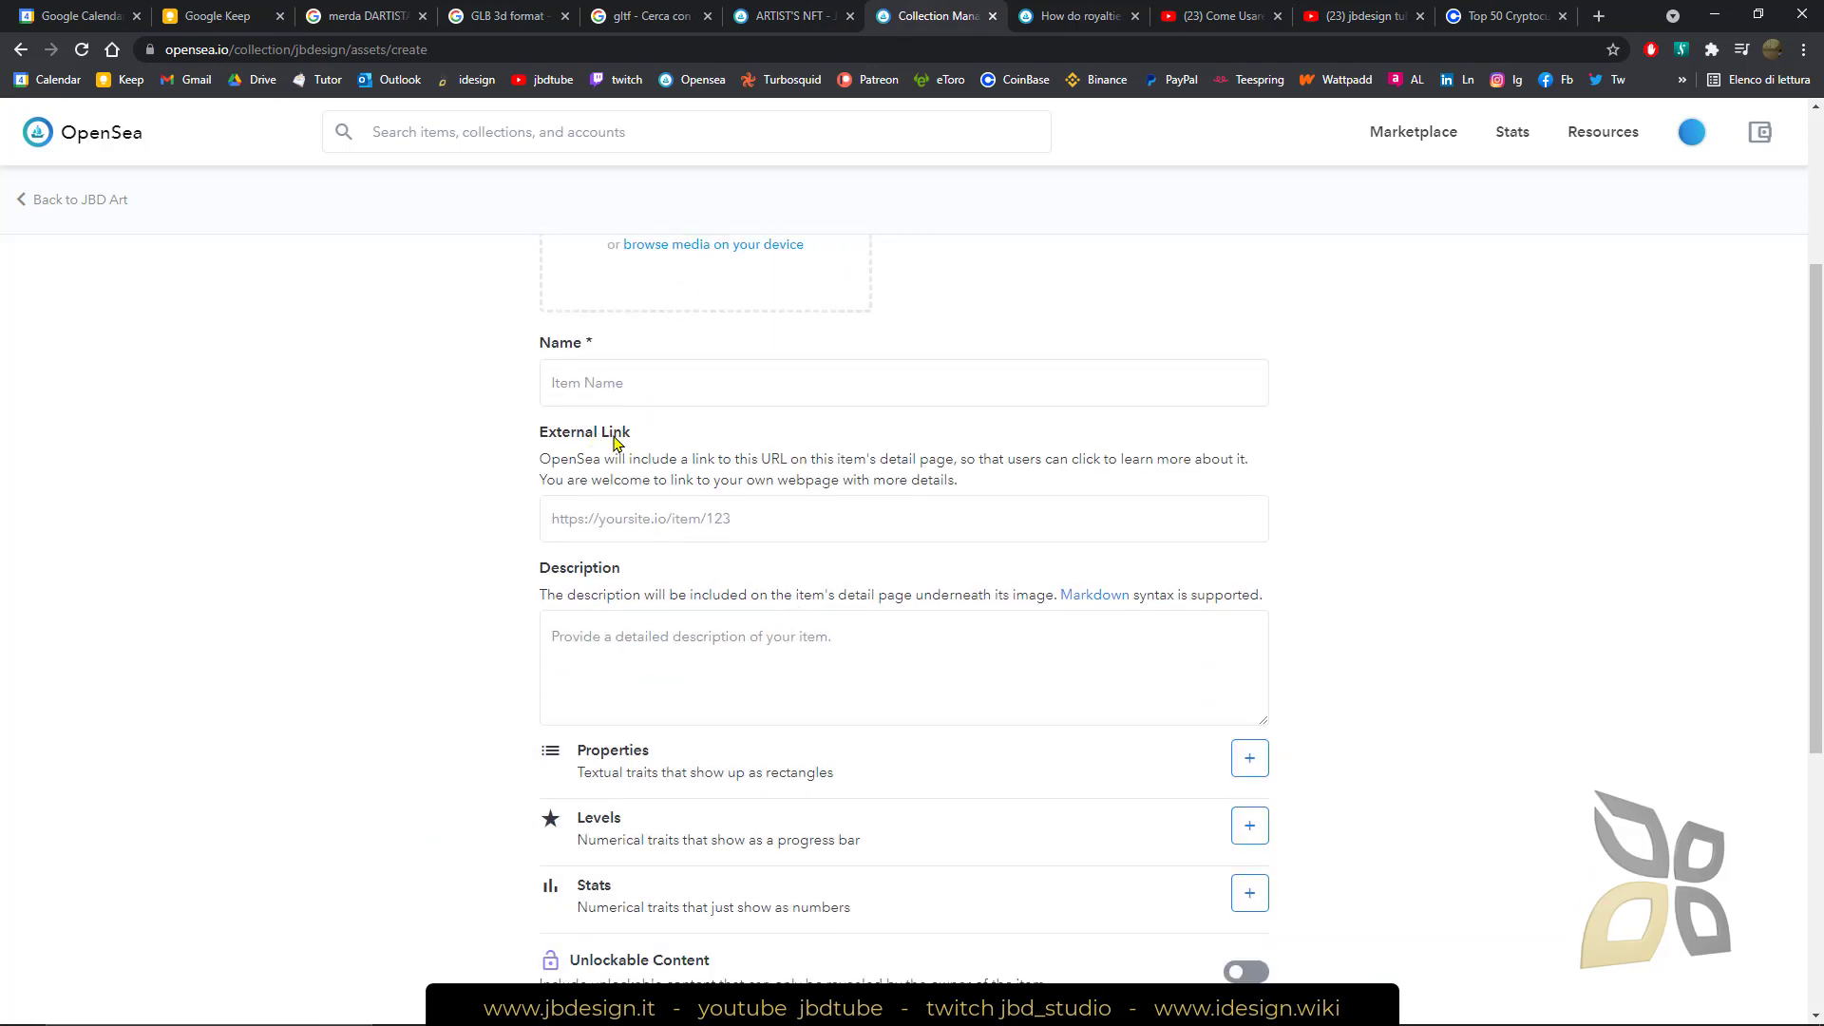
scroll(633, 502, down, 2)
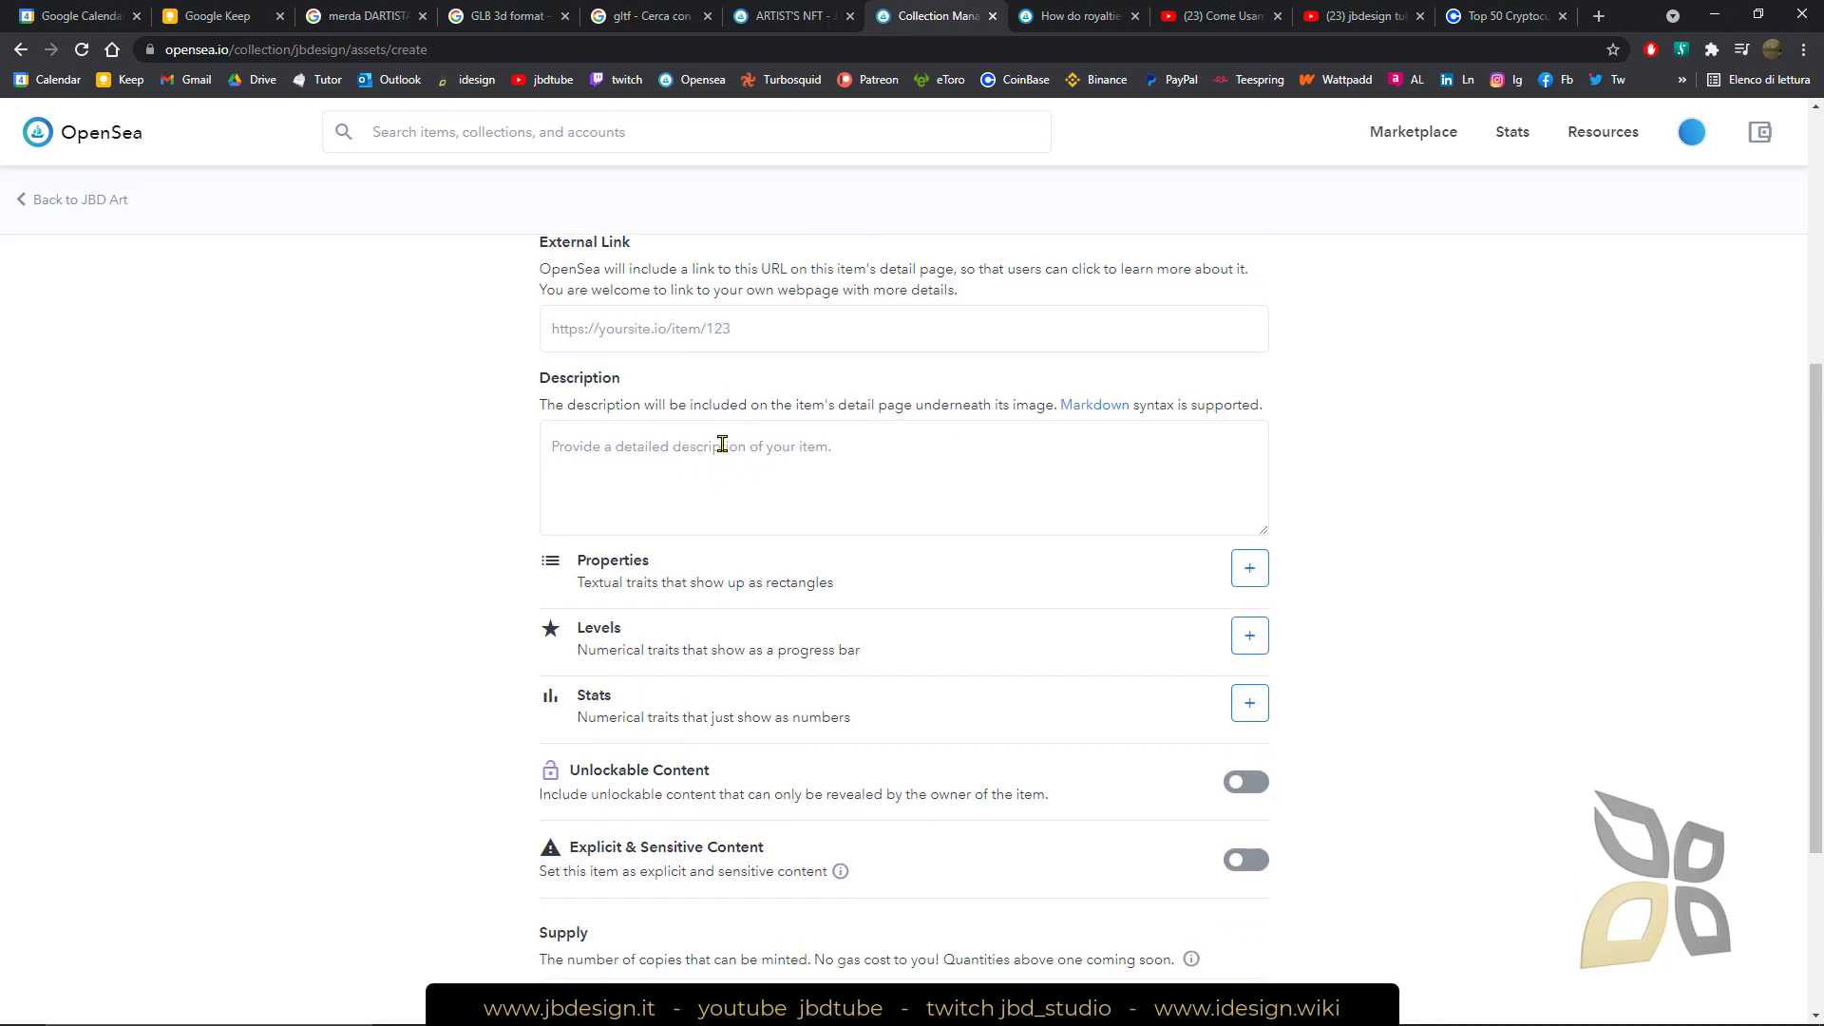
scroll(889, 532, down, 2)
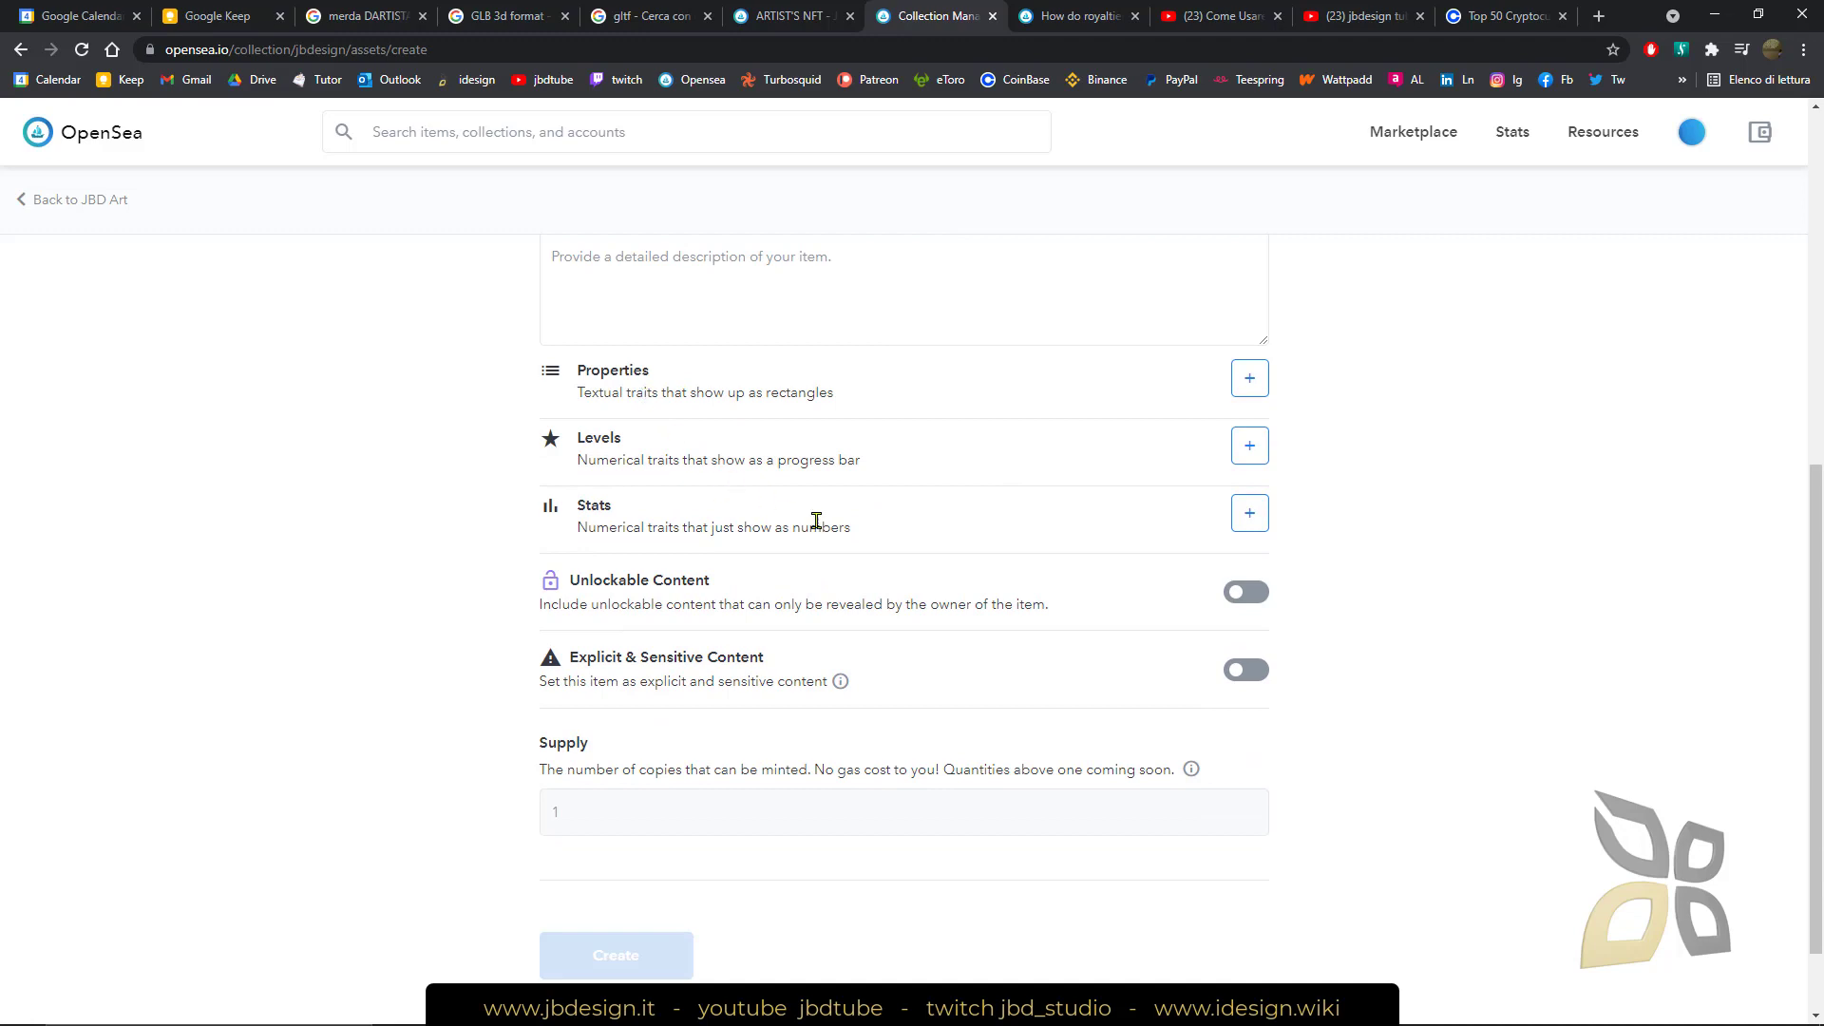
scroll(903, 521, down, 1)
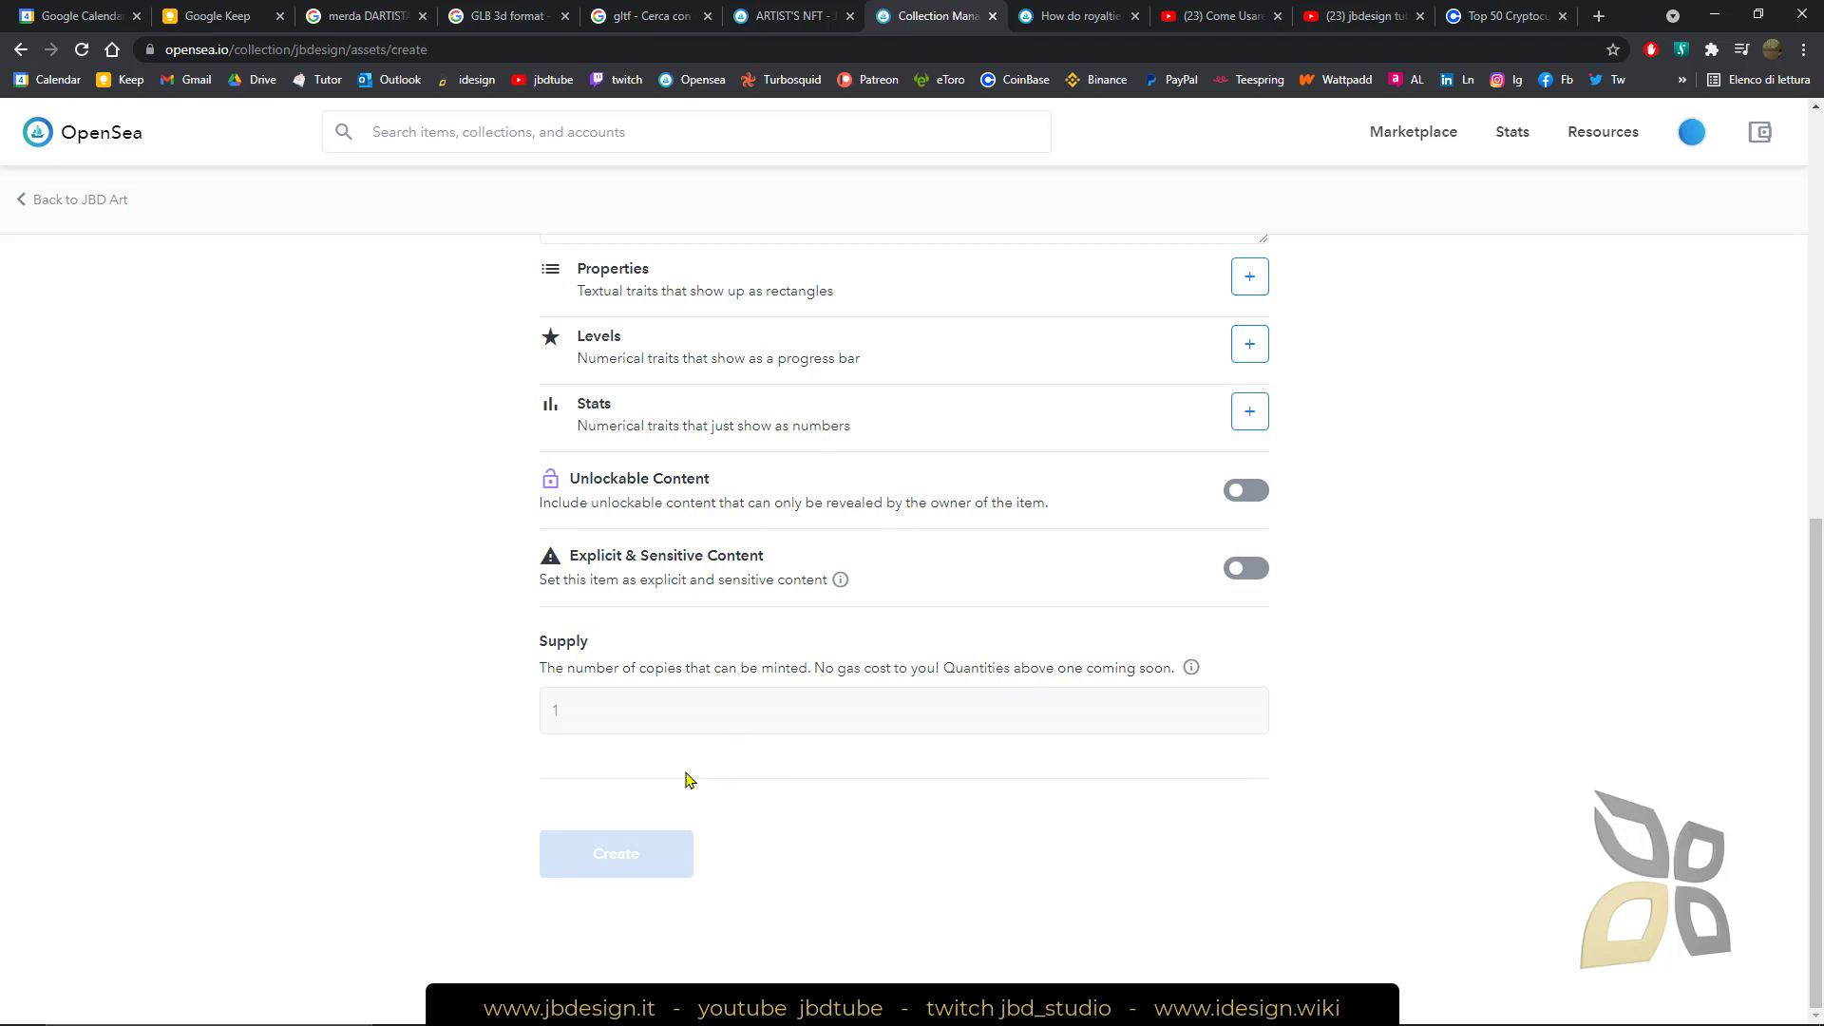
scroll(686, 774, up, 10)
scroll(688, 772, down, 10)
scroll(545, 489, up, 10)
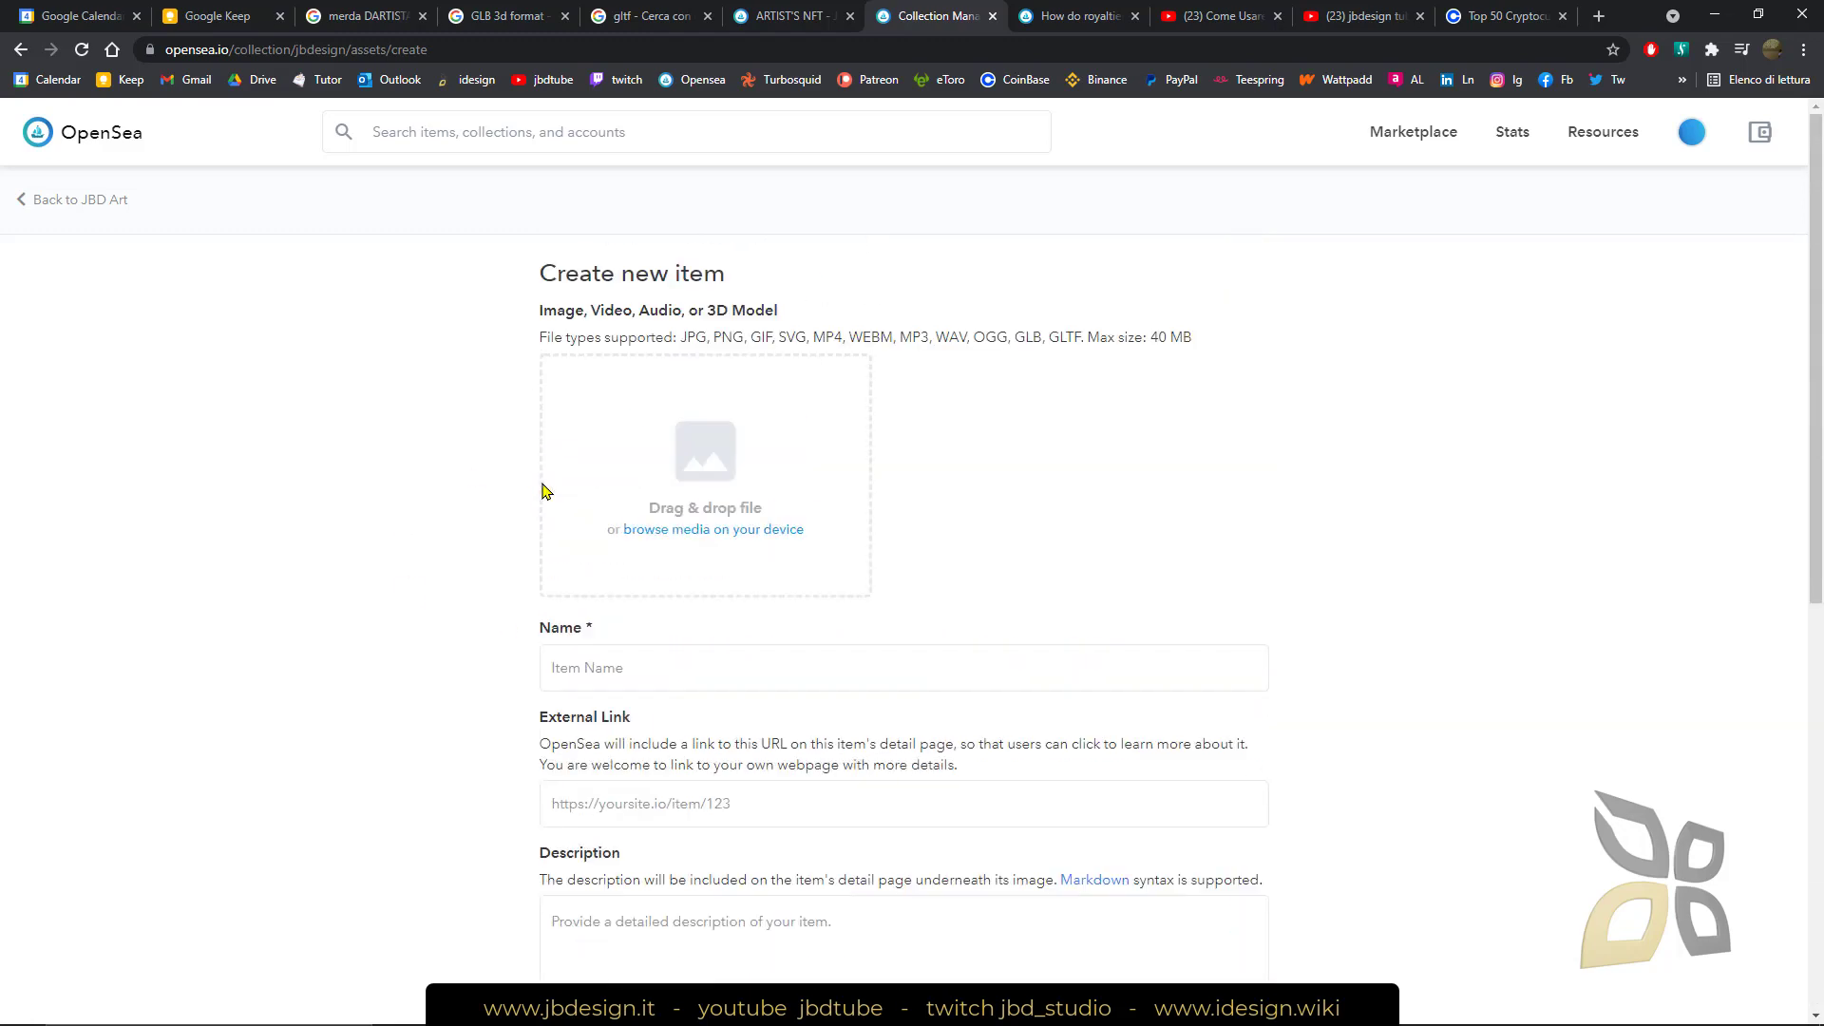
Step: Close the Create new item page, then view the OpenSea royalties help article and return to the ARTIST'S NFT asset page
click(991, 16)
click(869, 16)
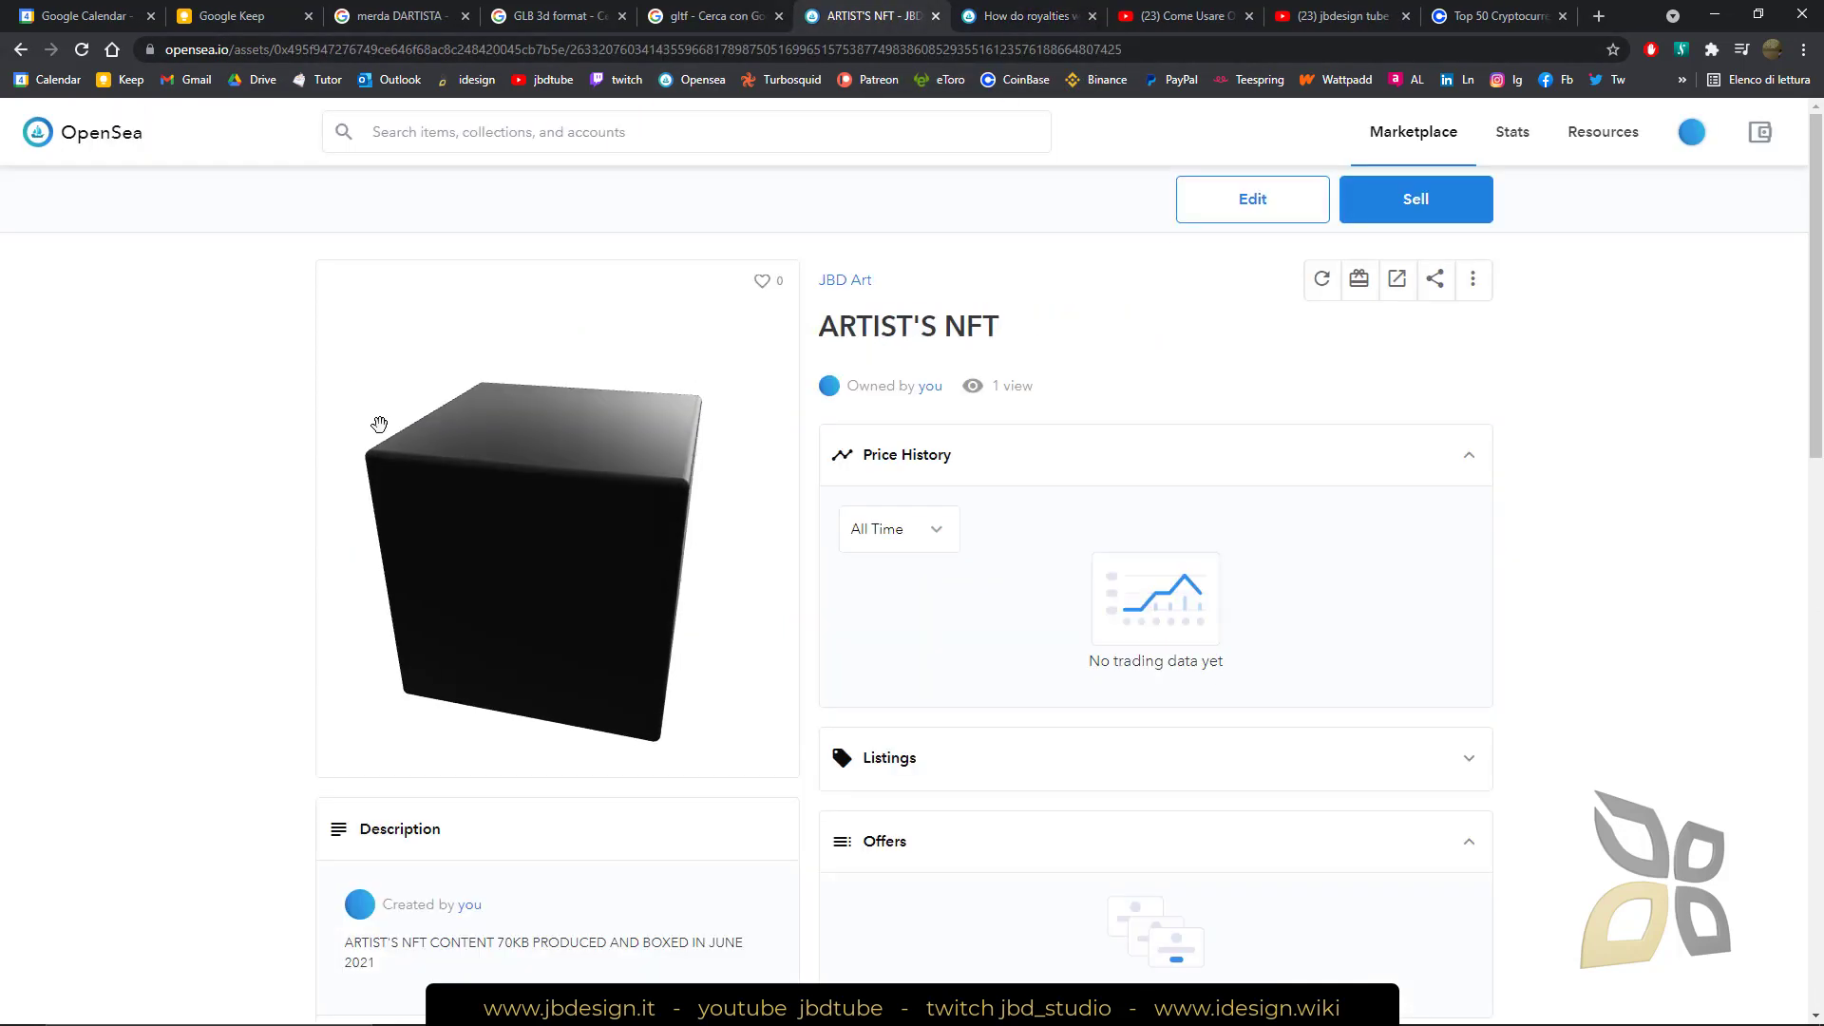
click(1017, 11)
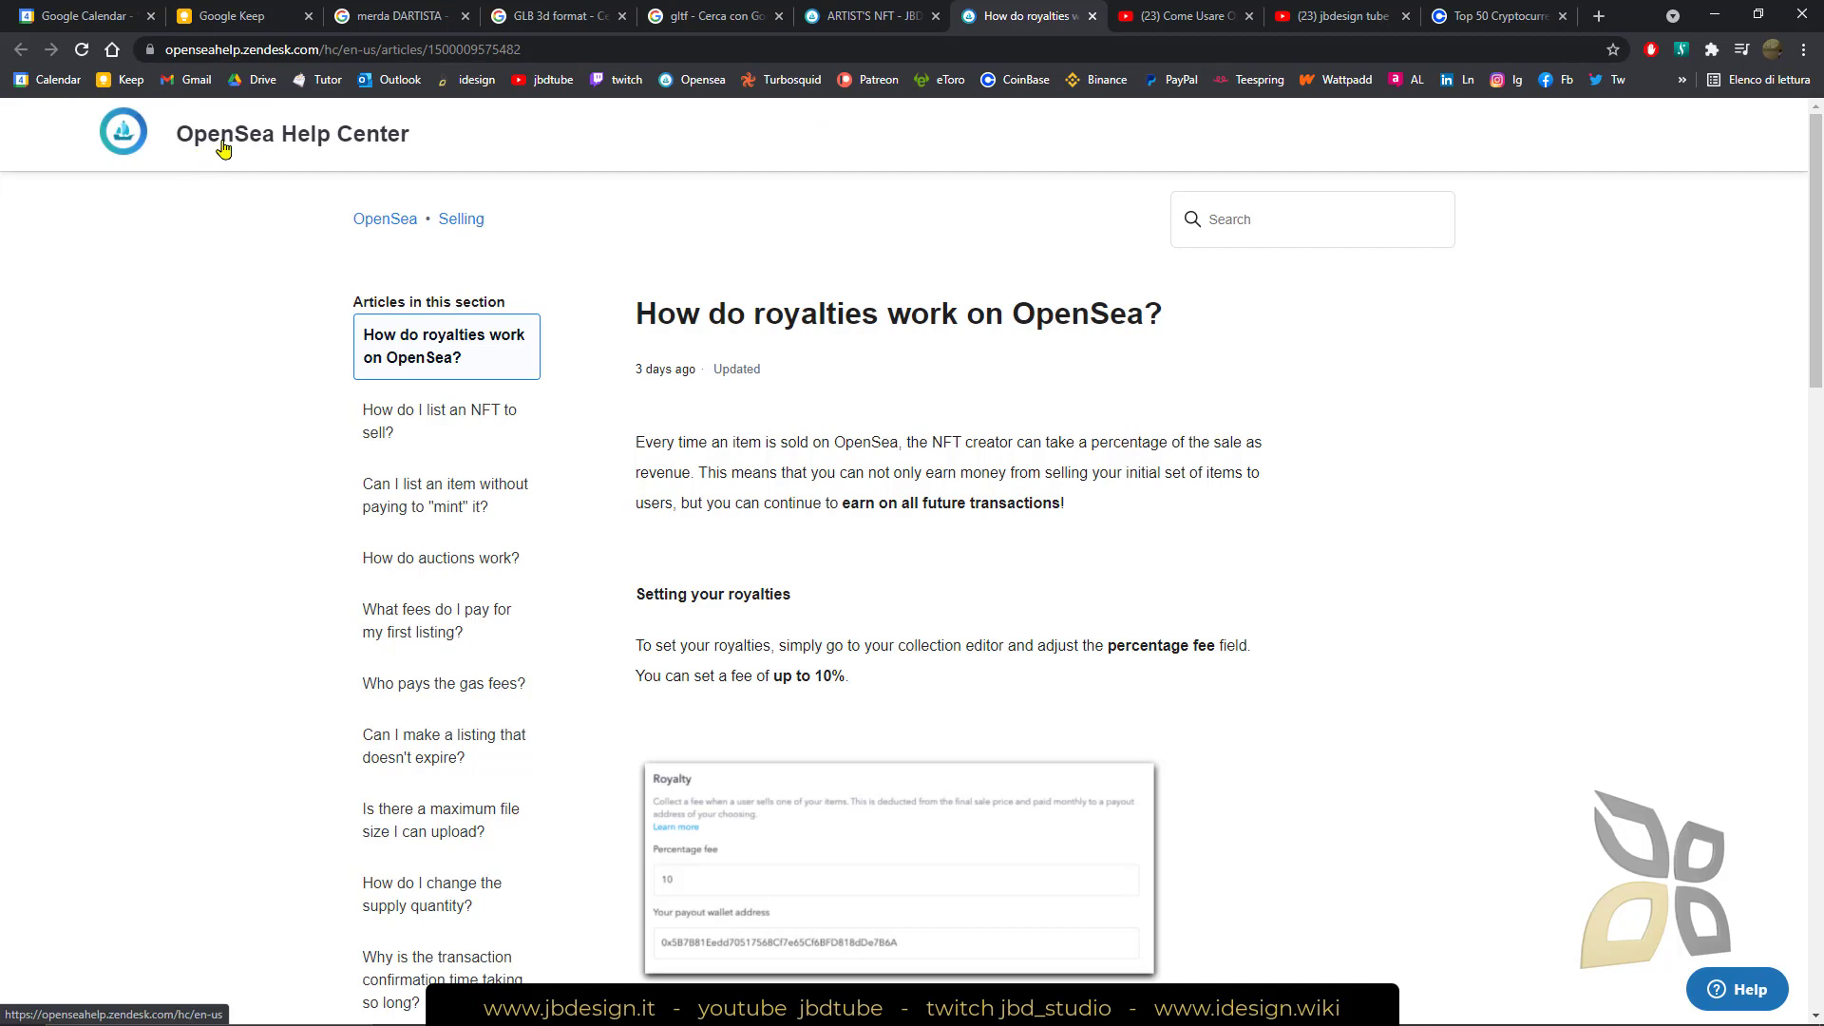
click(831, 16)
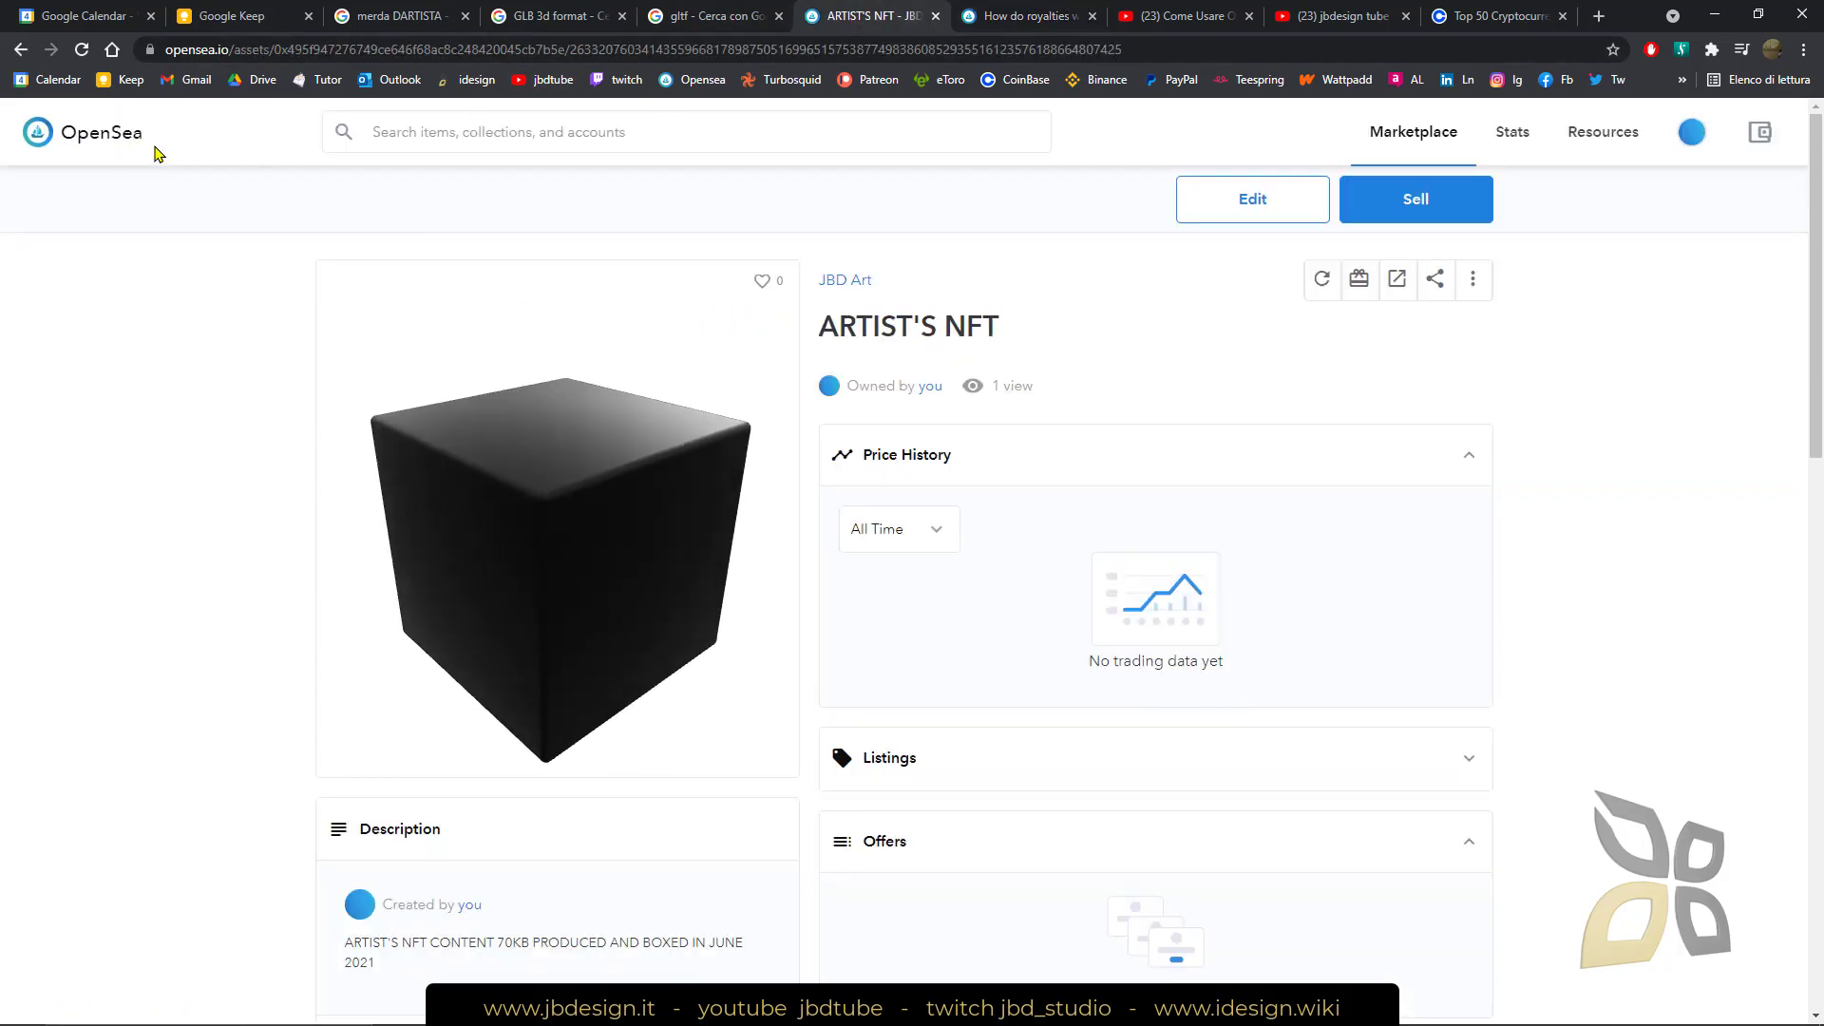
Step: Duplicate the ARTIST'S NFT asset page in a new tab and take the original tab back to the JBD Art collection
right_click(866, 14)
click(943, 148)
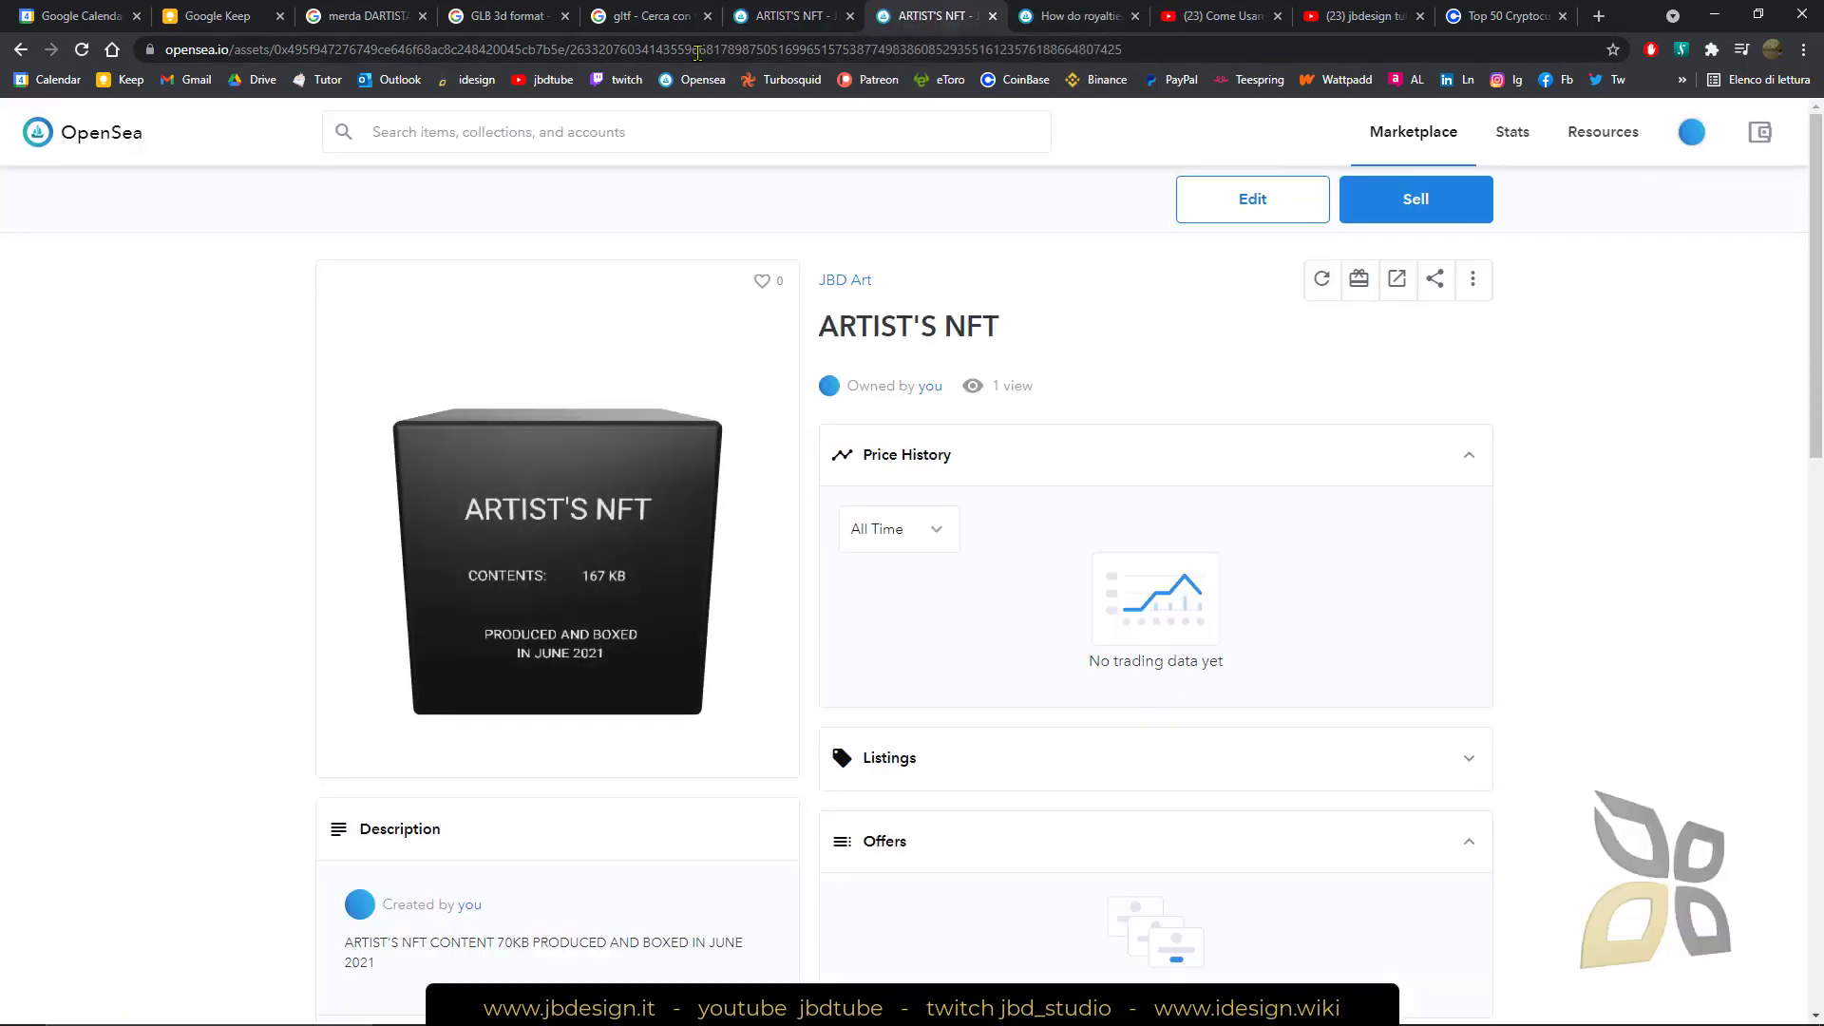
key(ctrl+Page_Up)
click(20, 49)
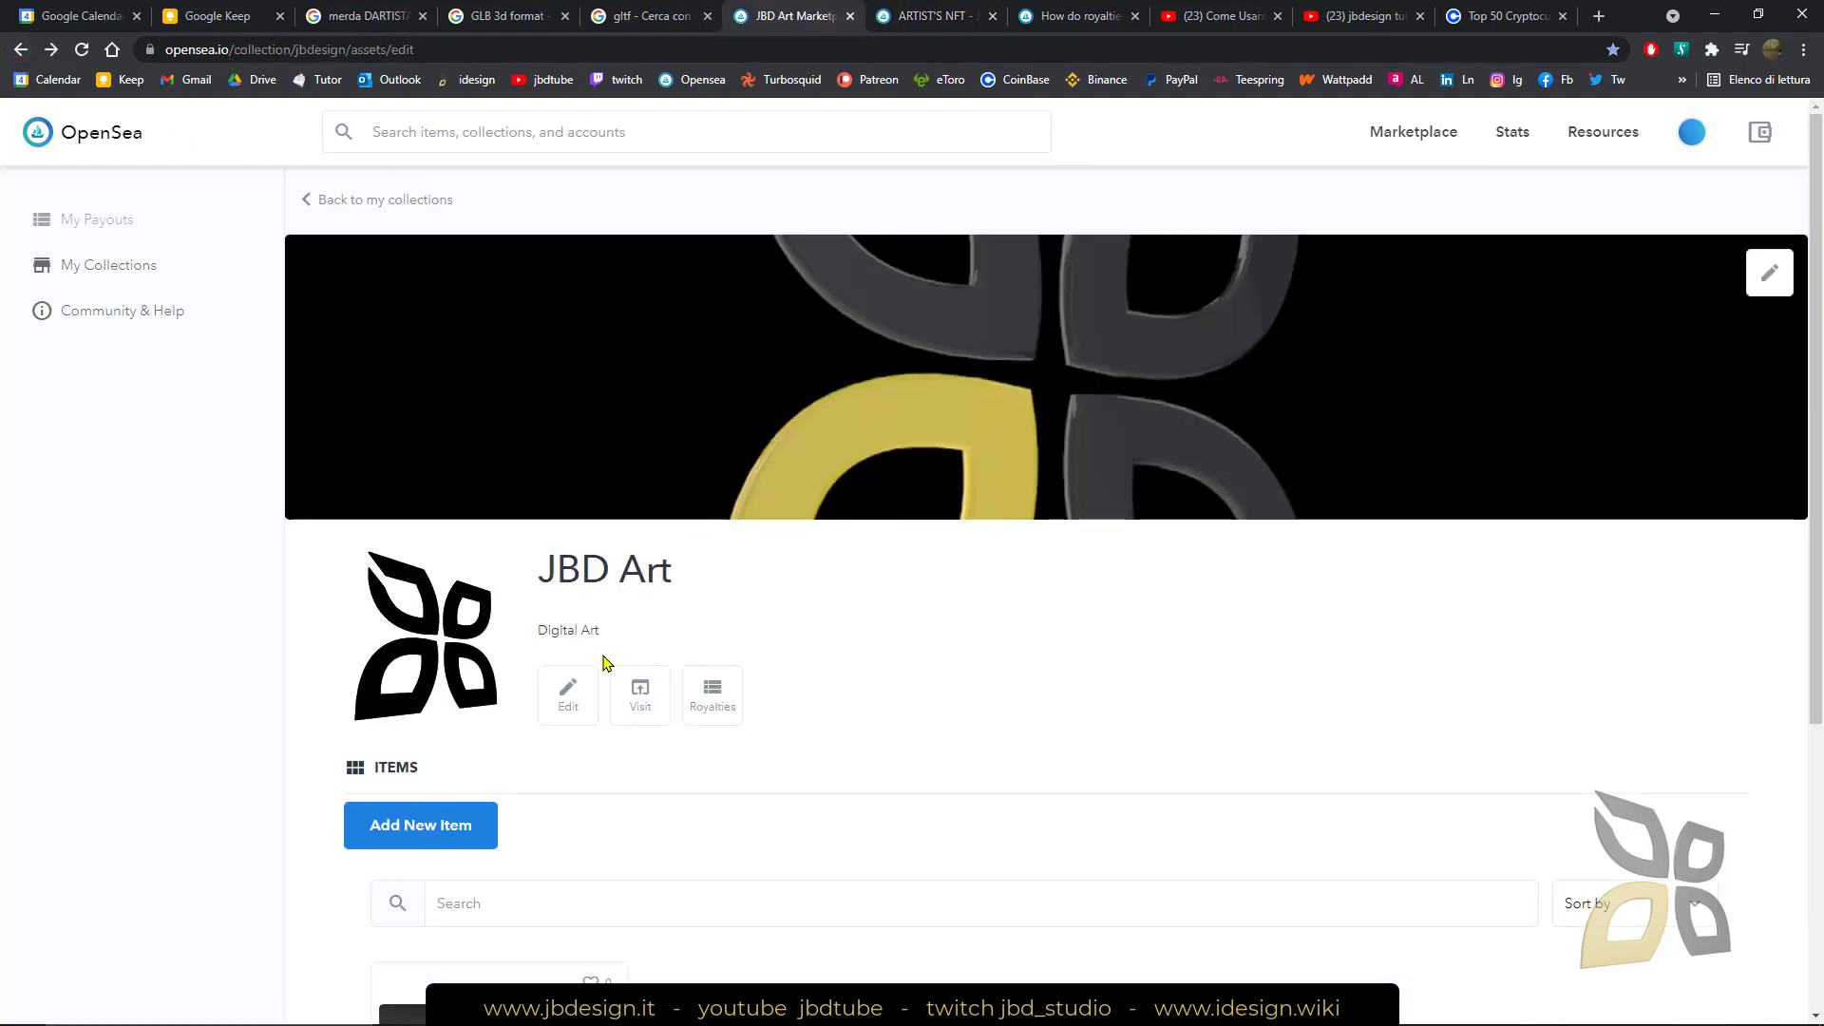
Step: Examine the JBD Art collection page, covering its Edit, Visit and Royalties options and the ARTIST'S NFT item
scroll(627, 535, down, 1)
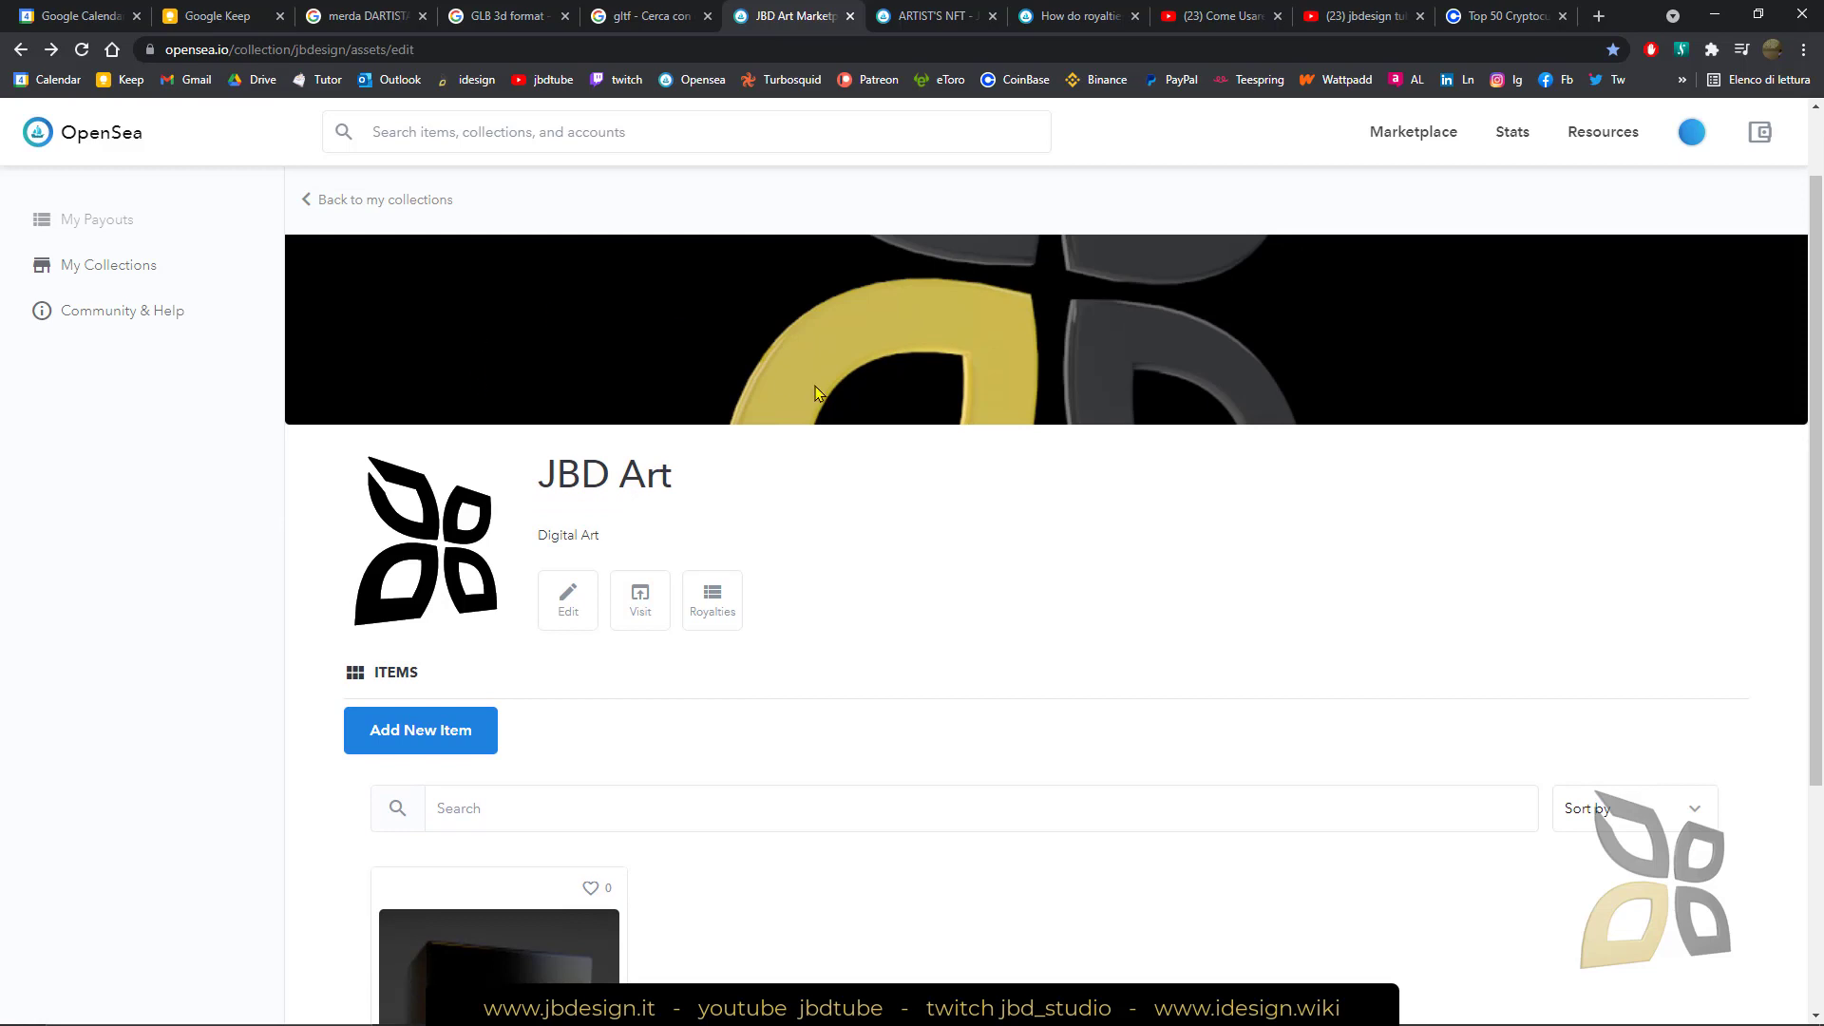
scroll(483, 567, down, 1)
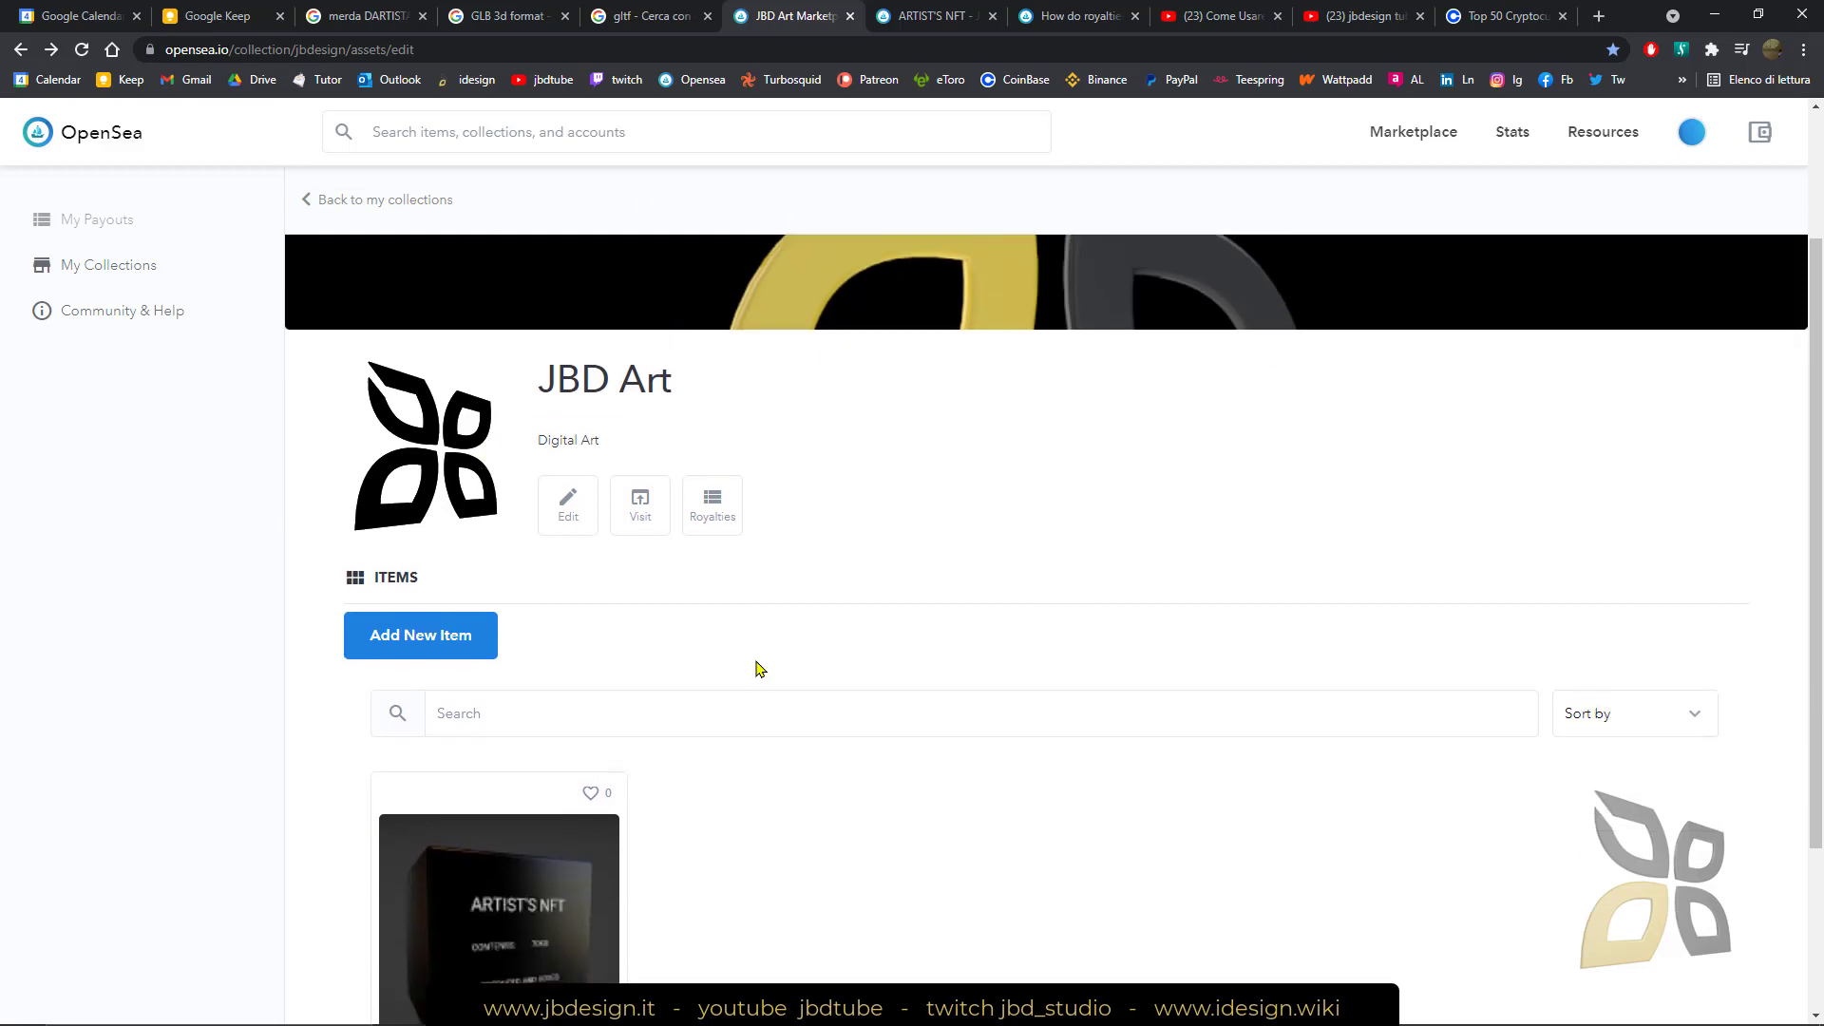
scroll(760, 670, down, 3)
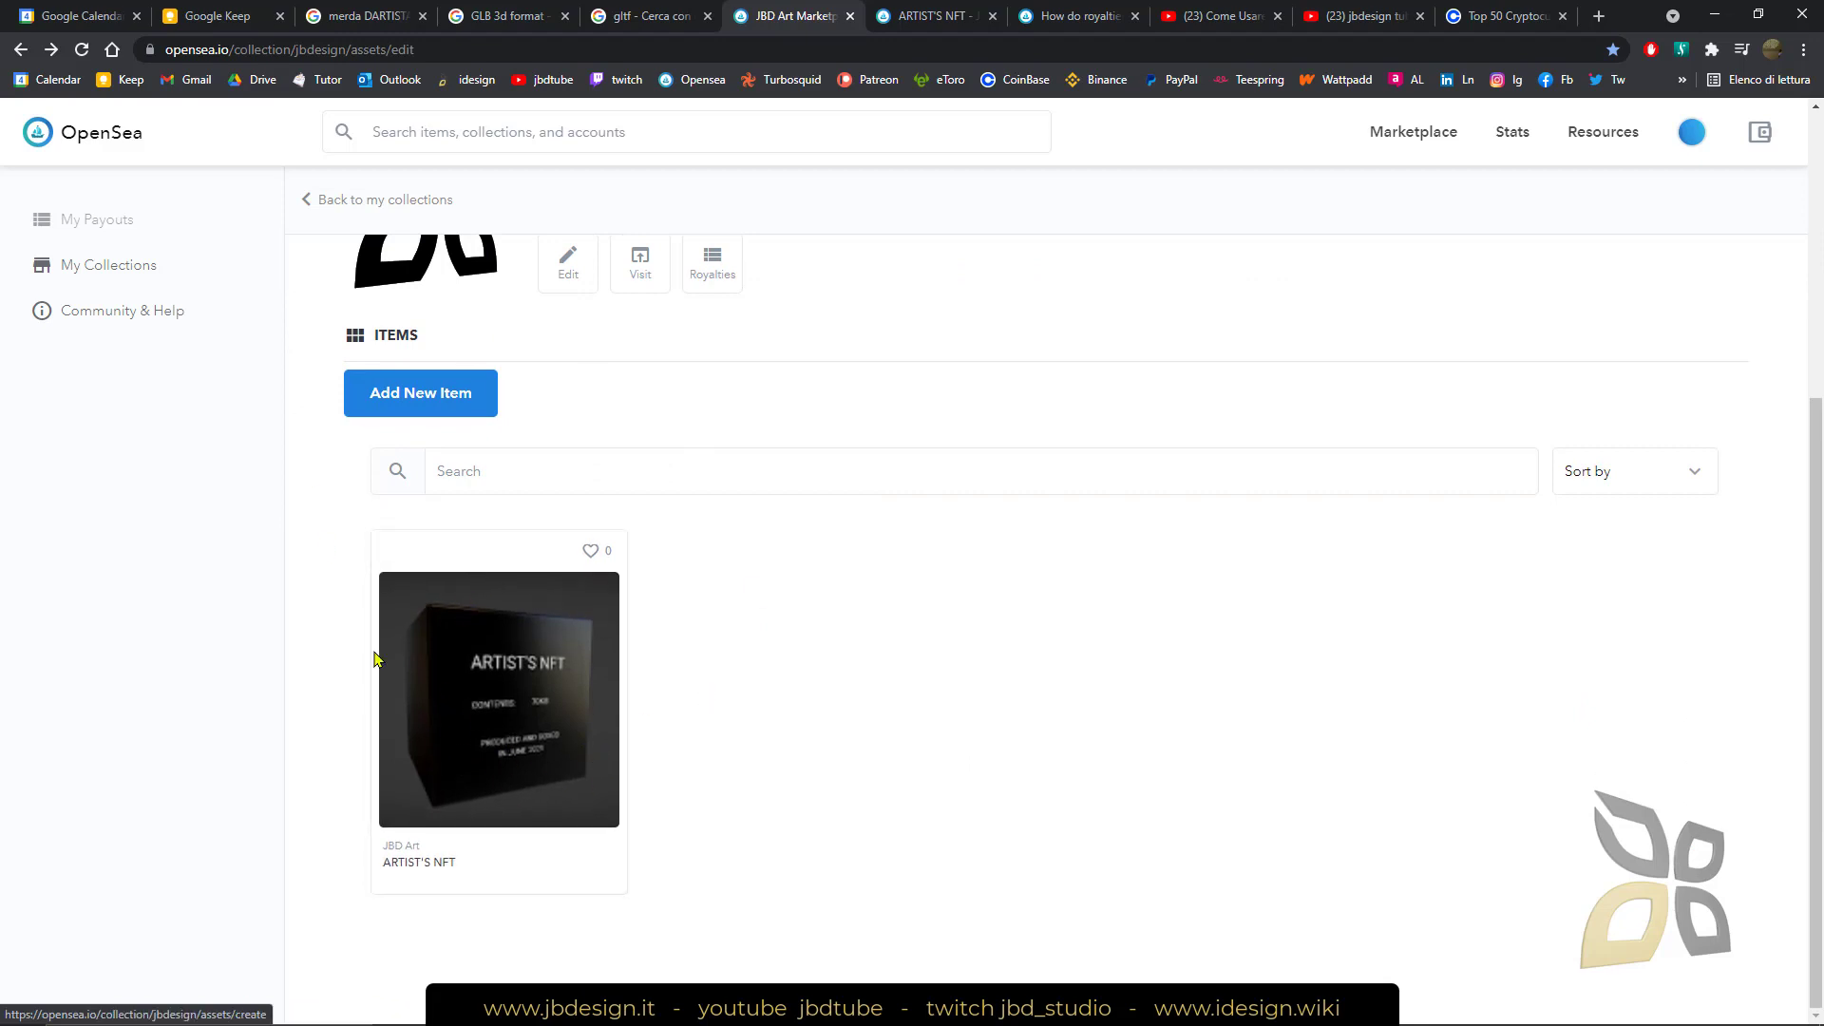
scroll(379, 382, up, 4)
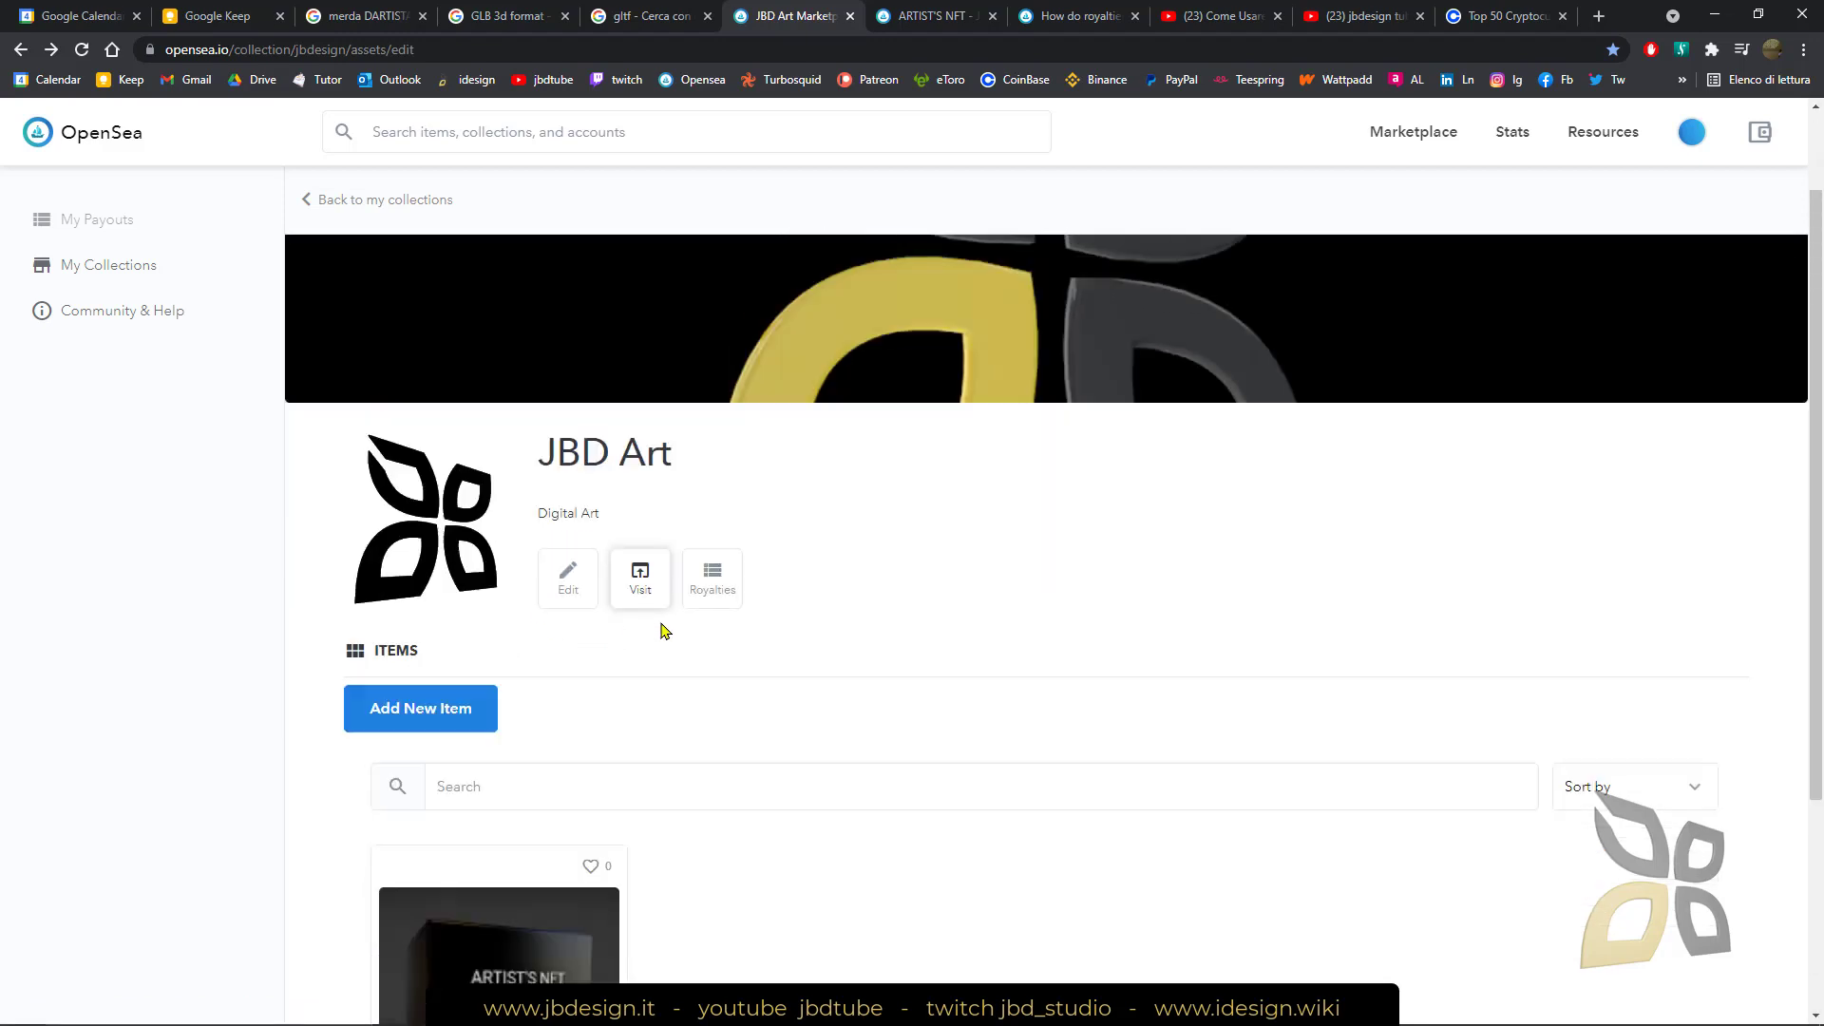
scroll(659, 630, down, 4)
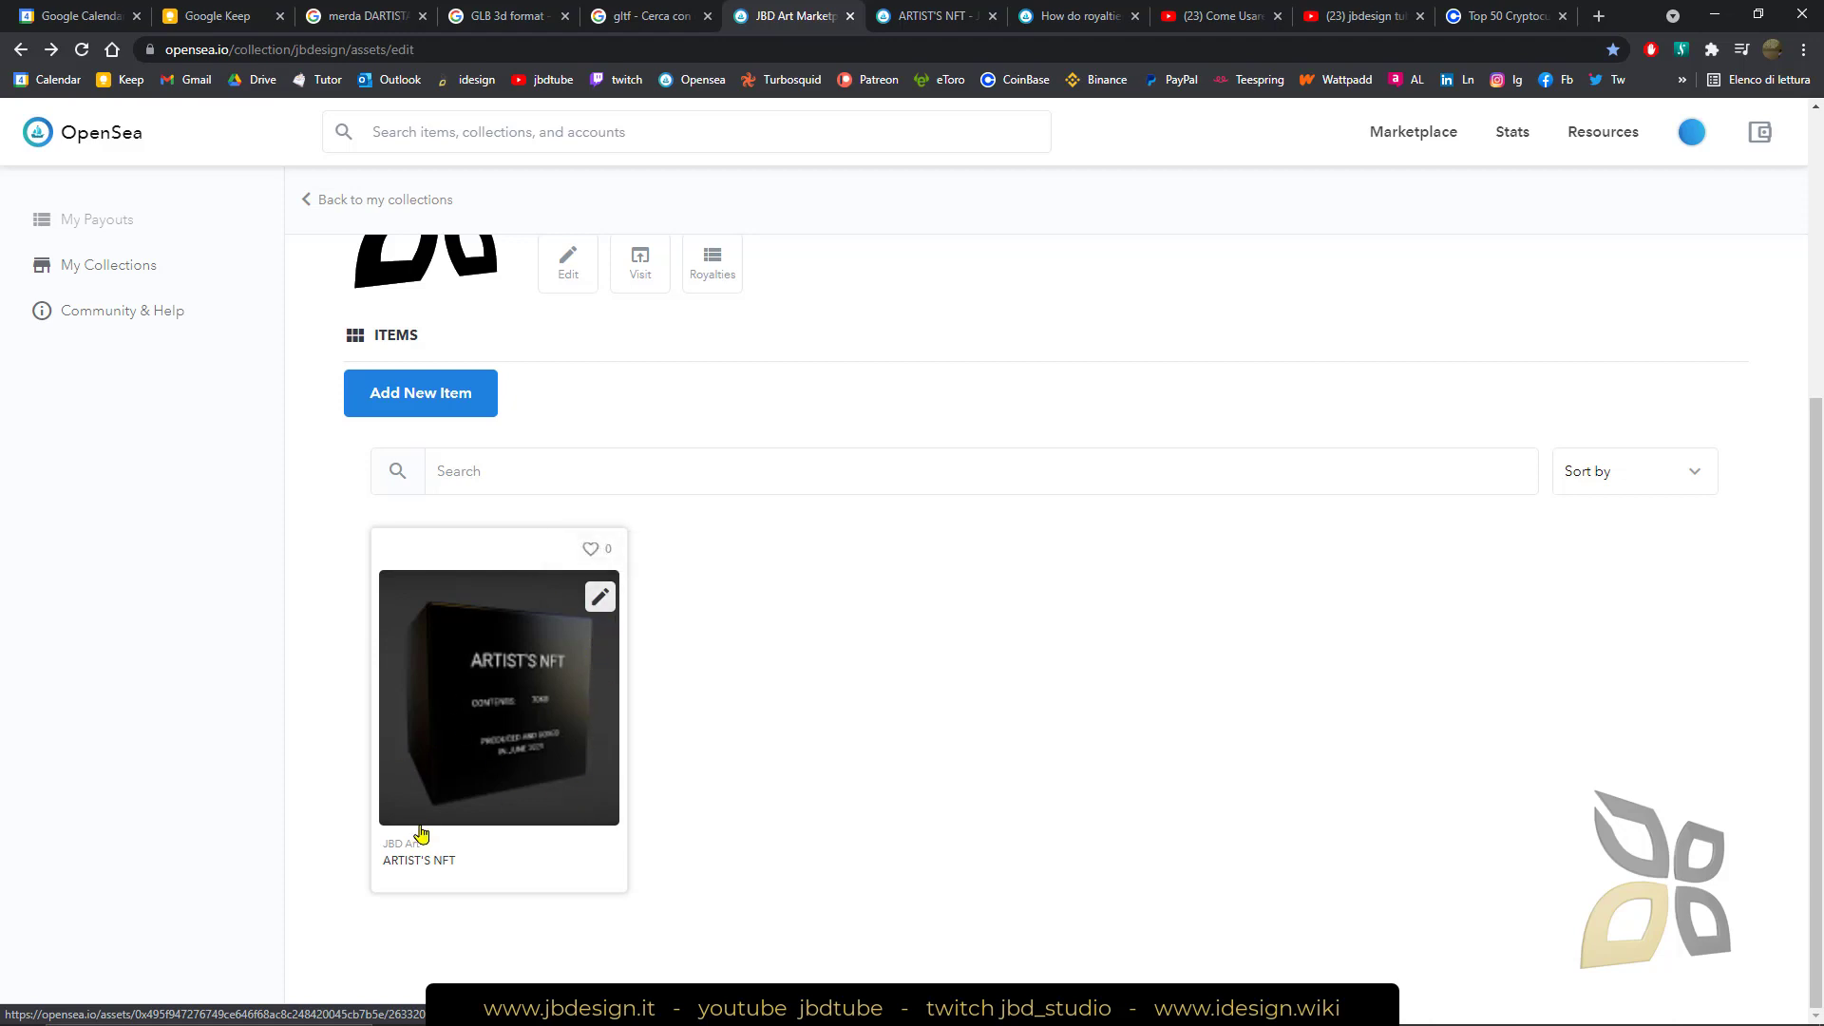
scroll(560, 599, up, 4)
scroll(921, 798, down, 4)
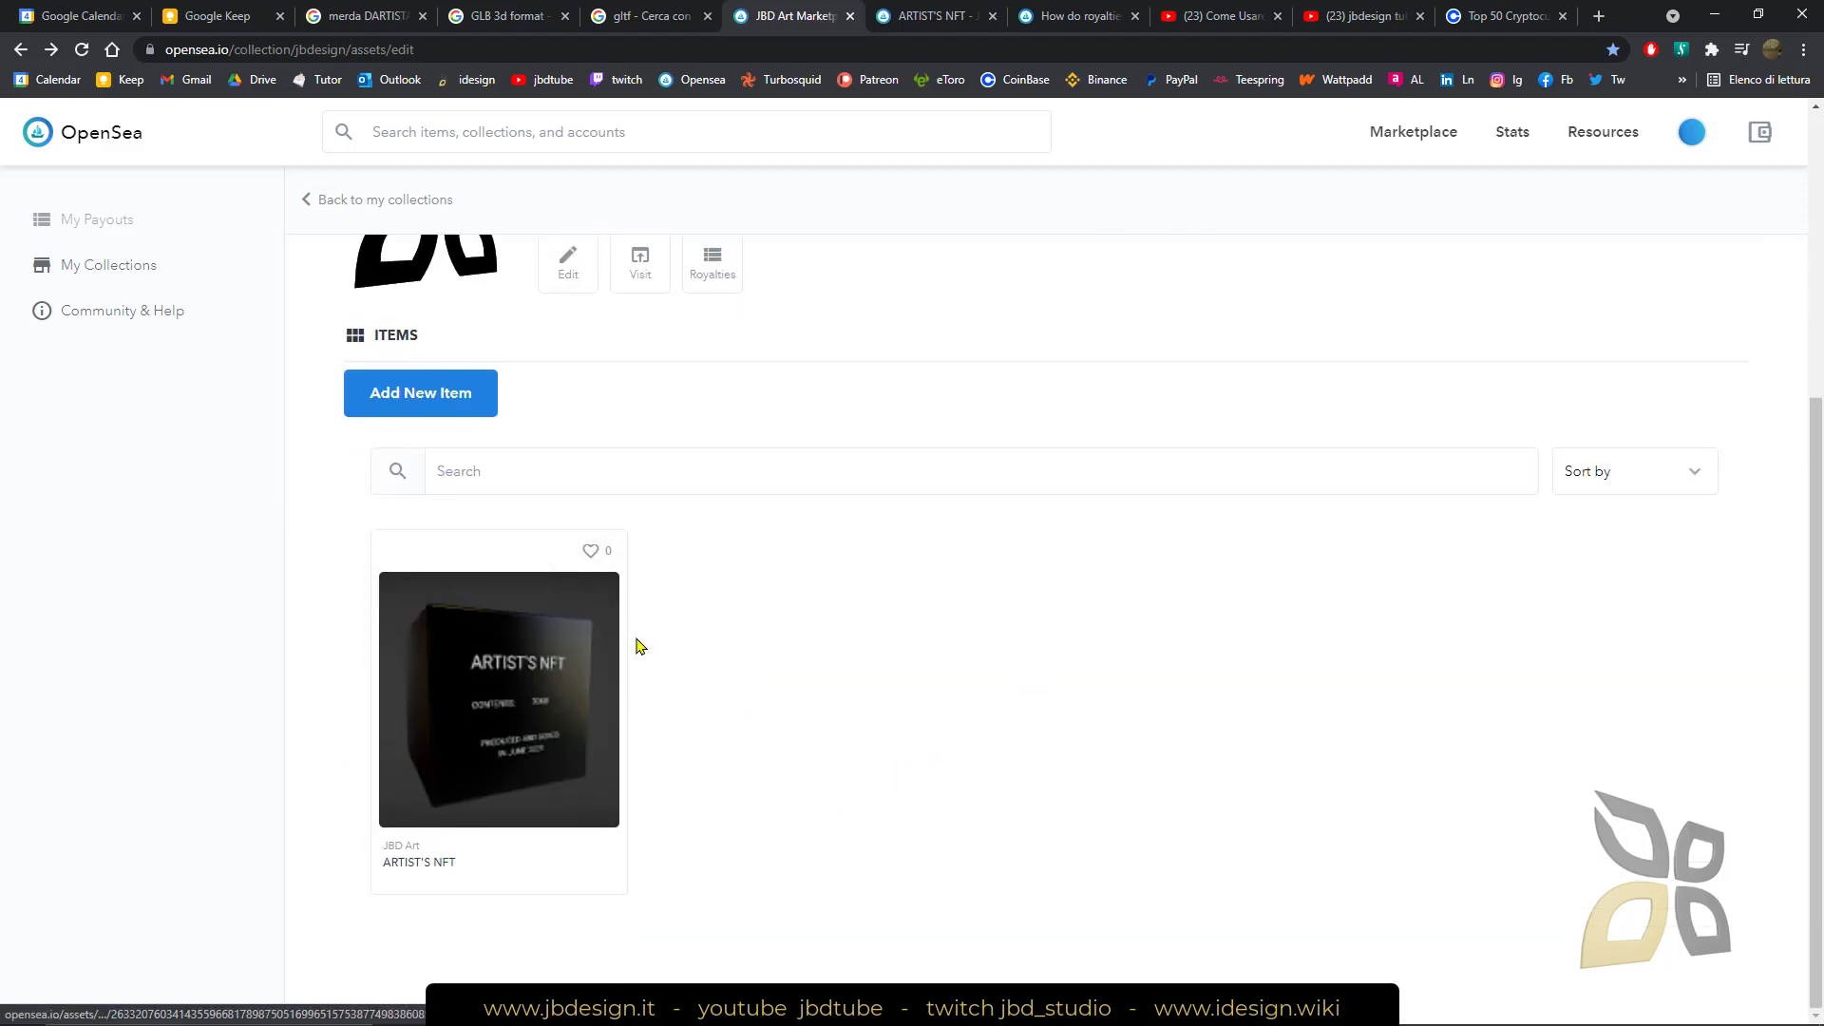
Step: Open the ARTIST'S NFT item for editing, review its media, preview image, name and description fields, and return to the collection
click(600, 598)
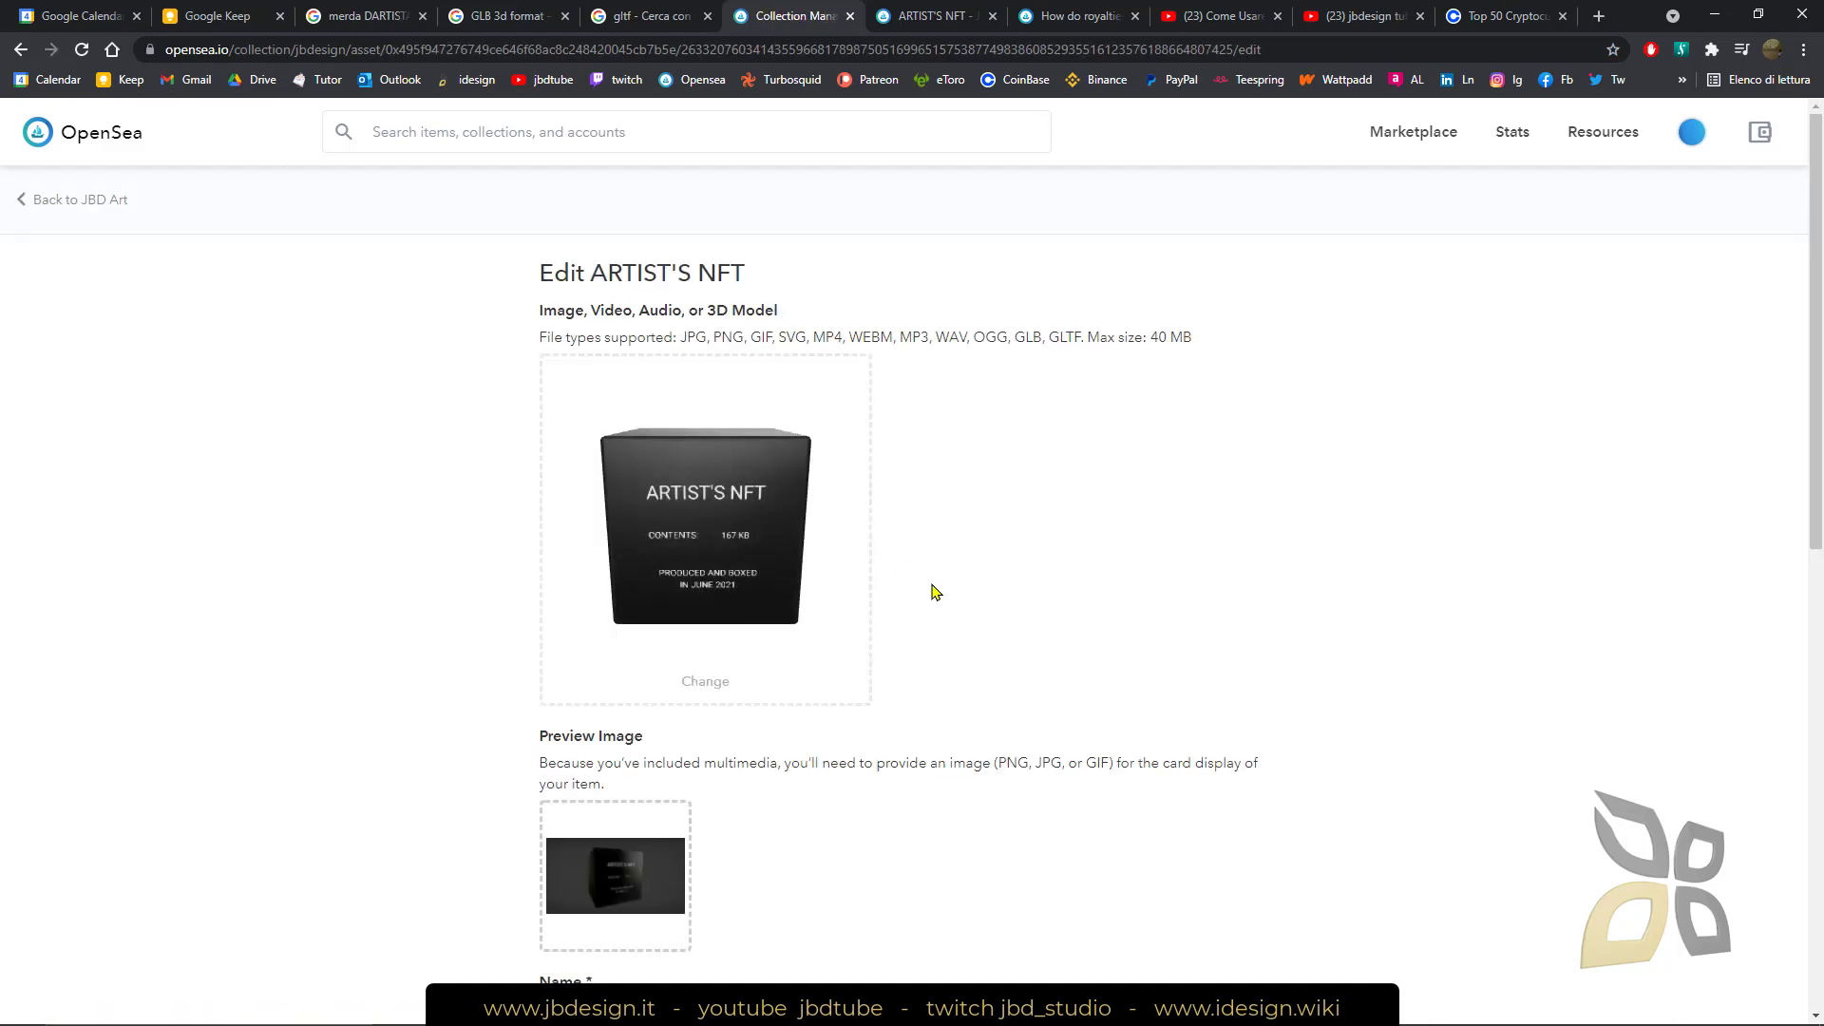
scroll(936, 592, down, 10)
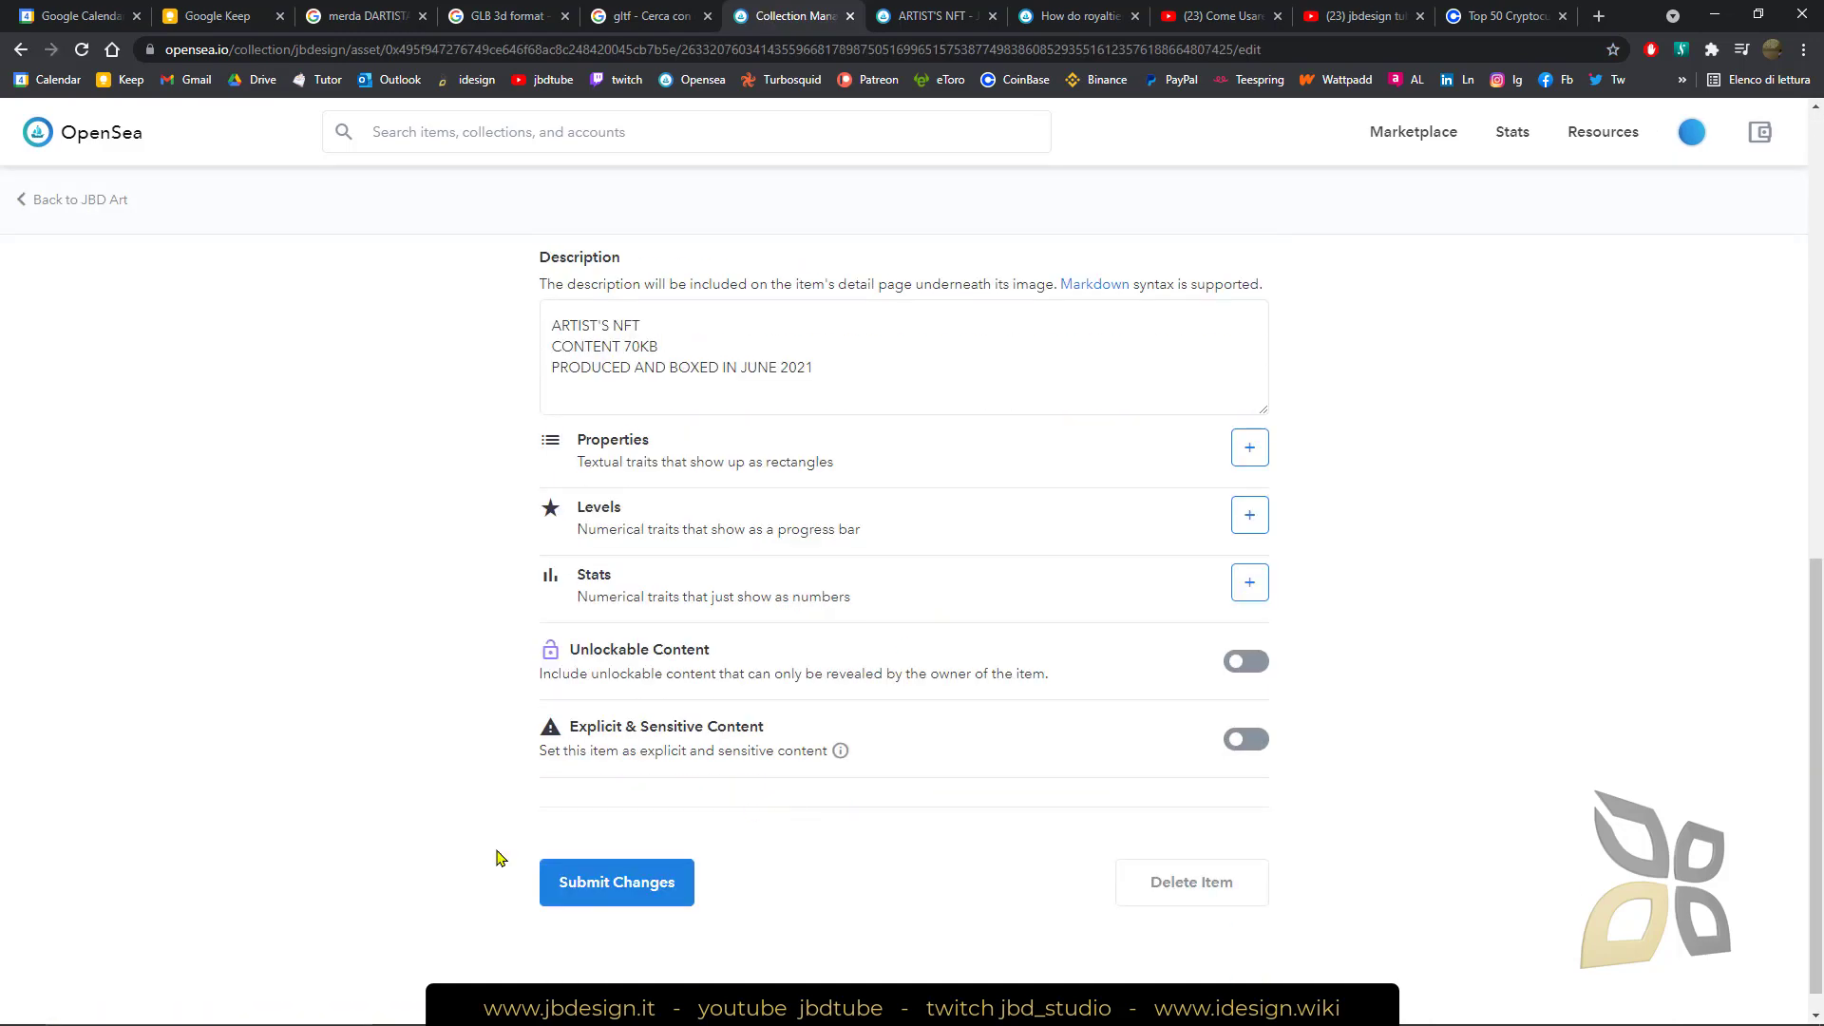
scroll(749, 879, up, 6)
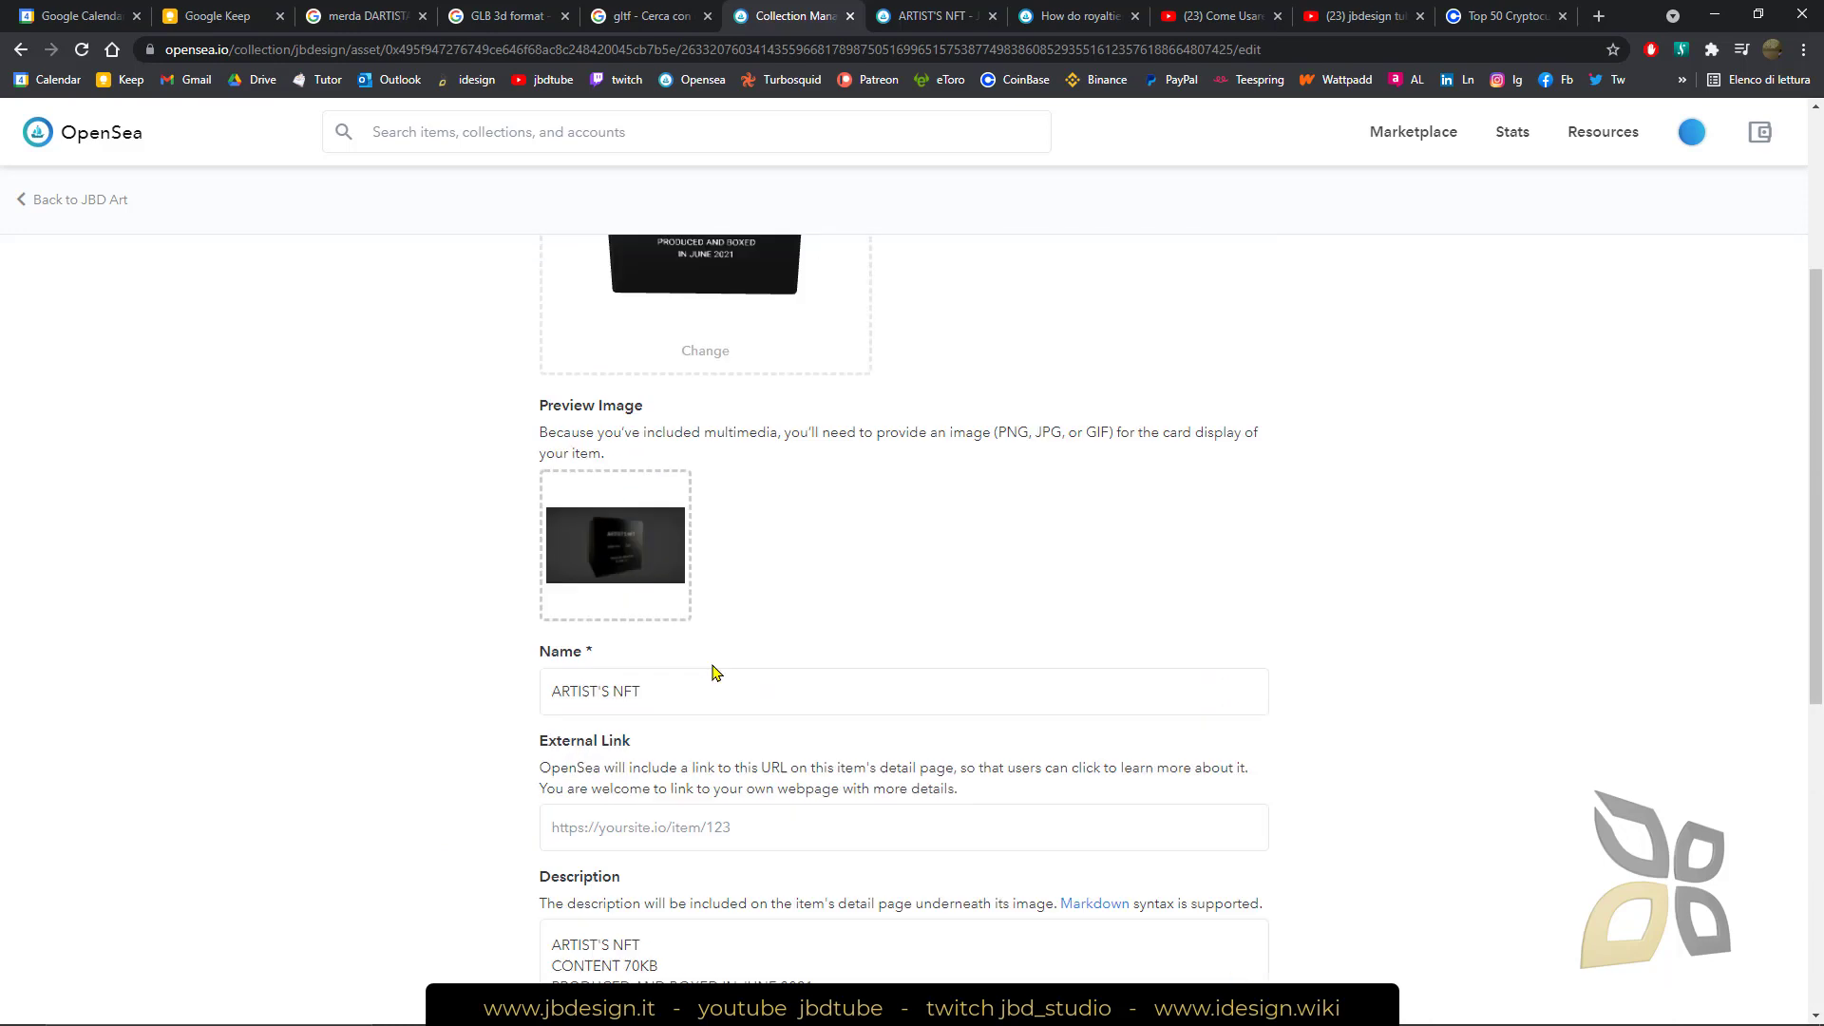
scroll(716, 673, up, 3)
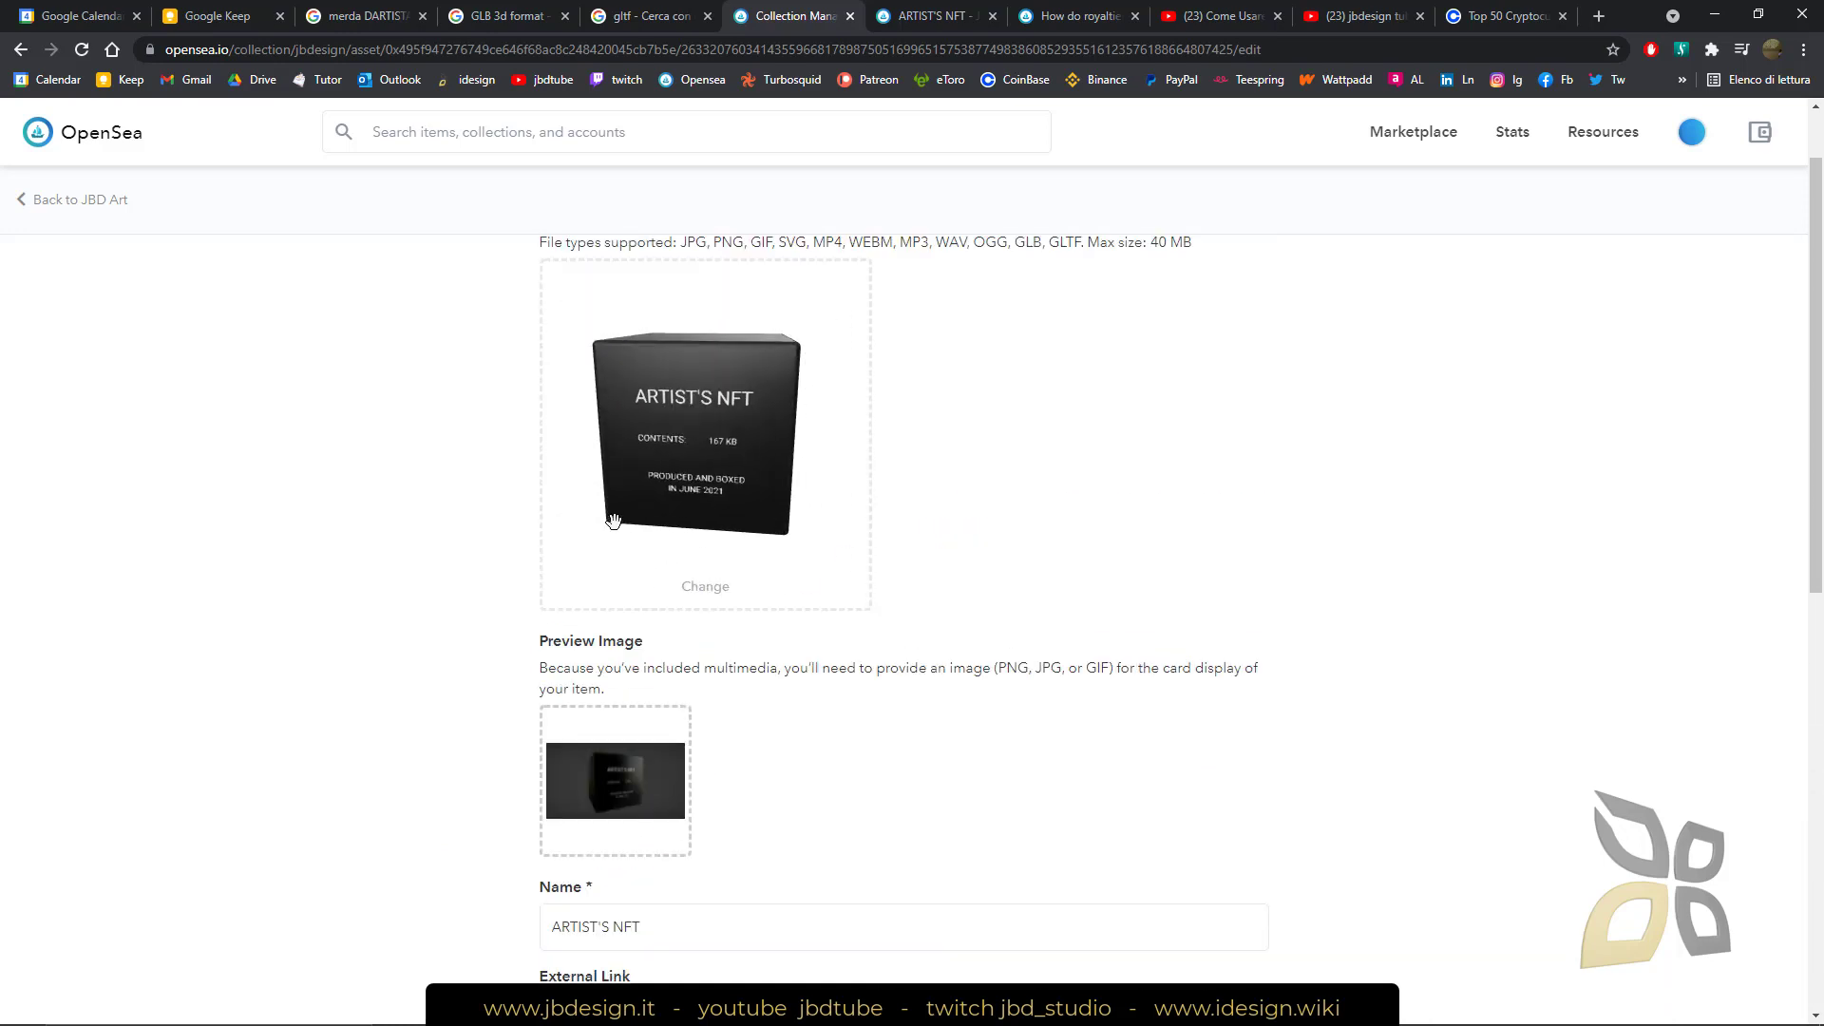
click(21, 50)
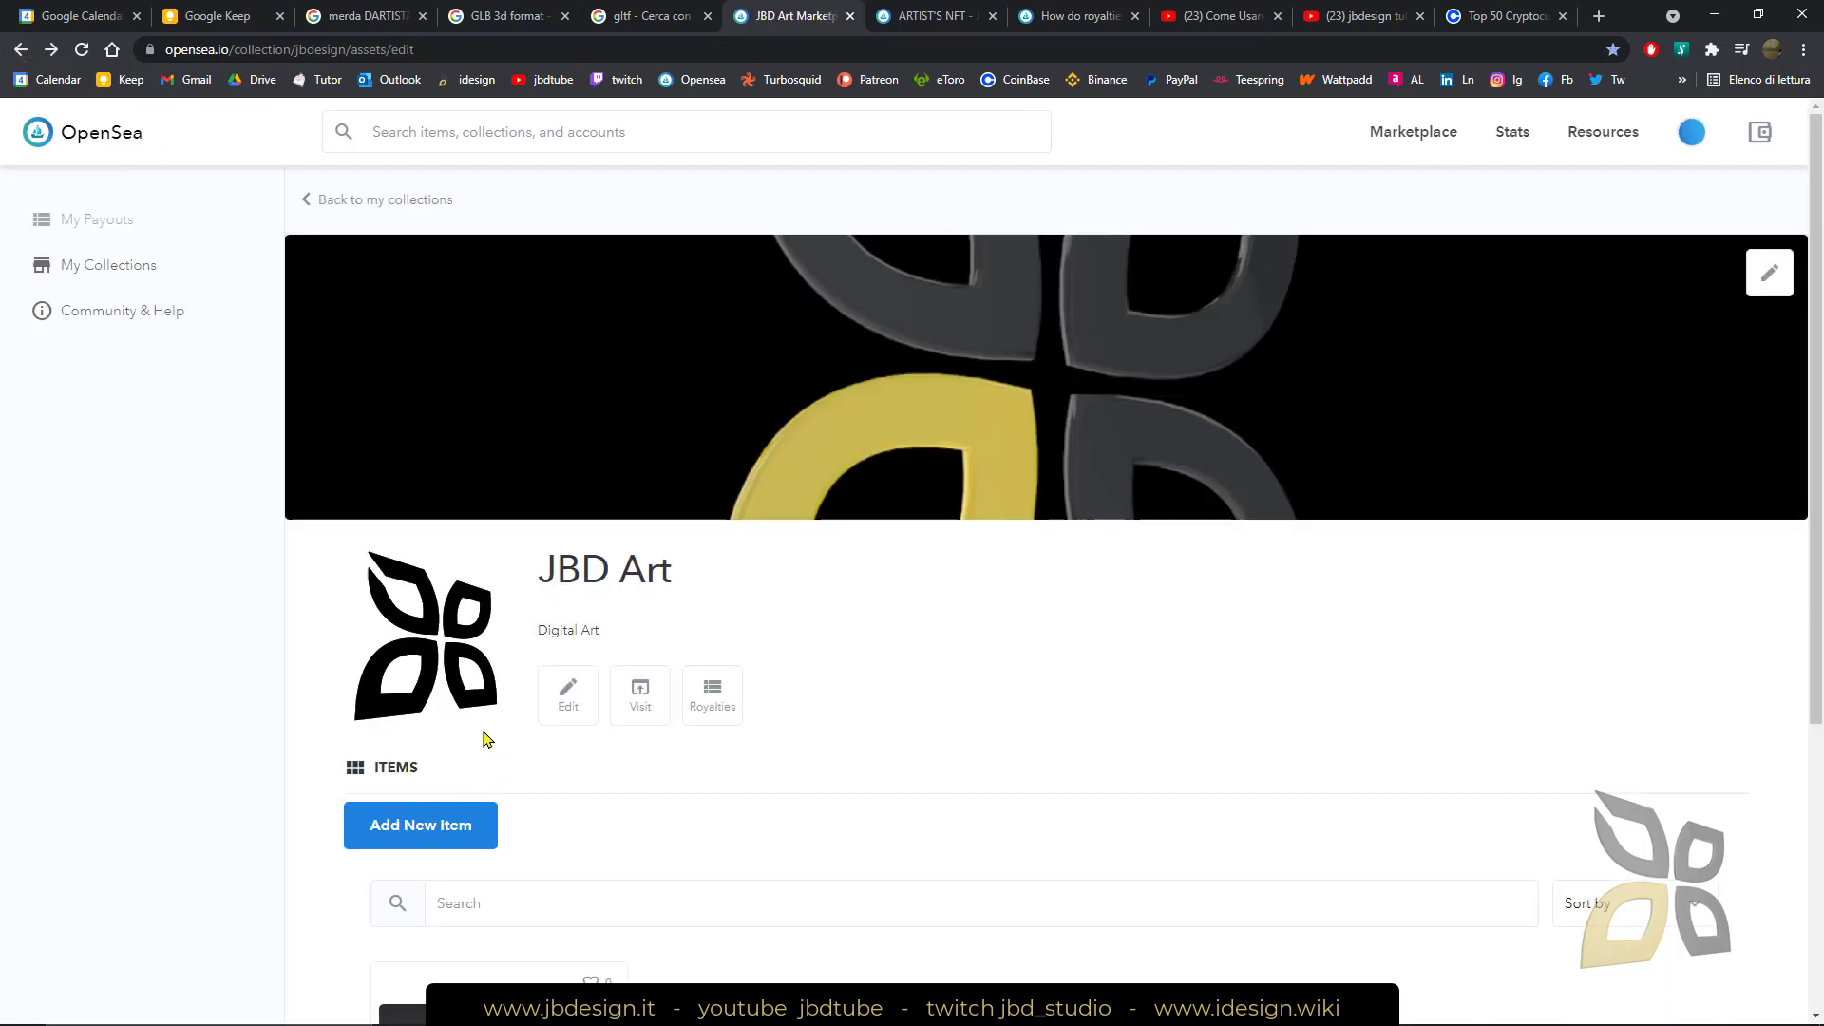
Step: Open the ARTIST'S NFT asset page from the collection, rotate its 3D preview, and close this duplicate page
scroll(486, 731, down, 5)
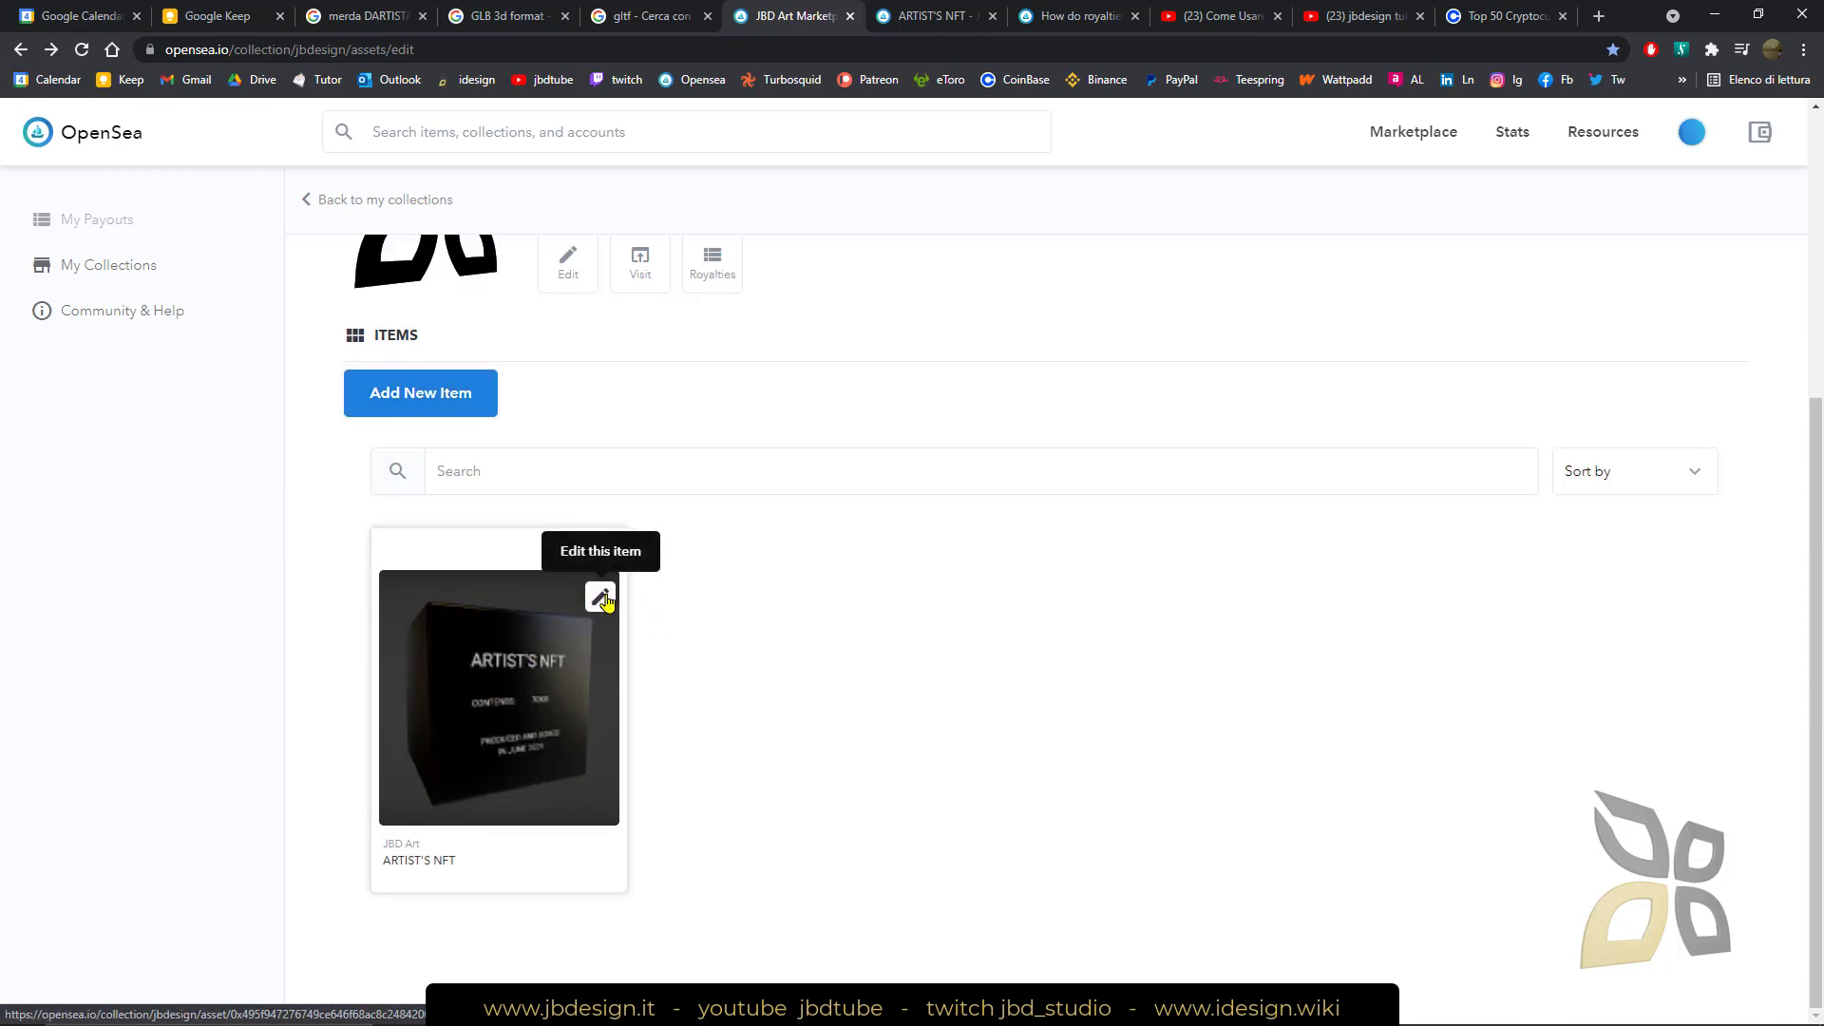
click(473, 721)
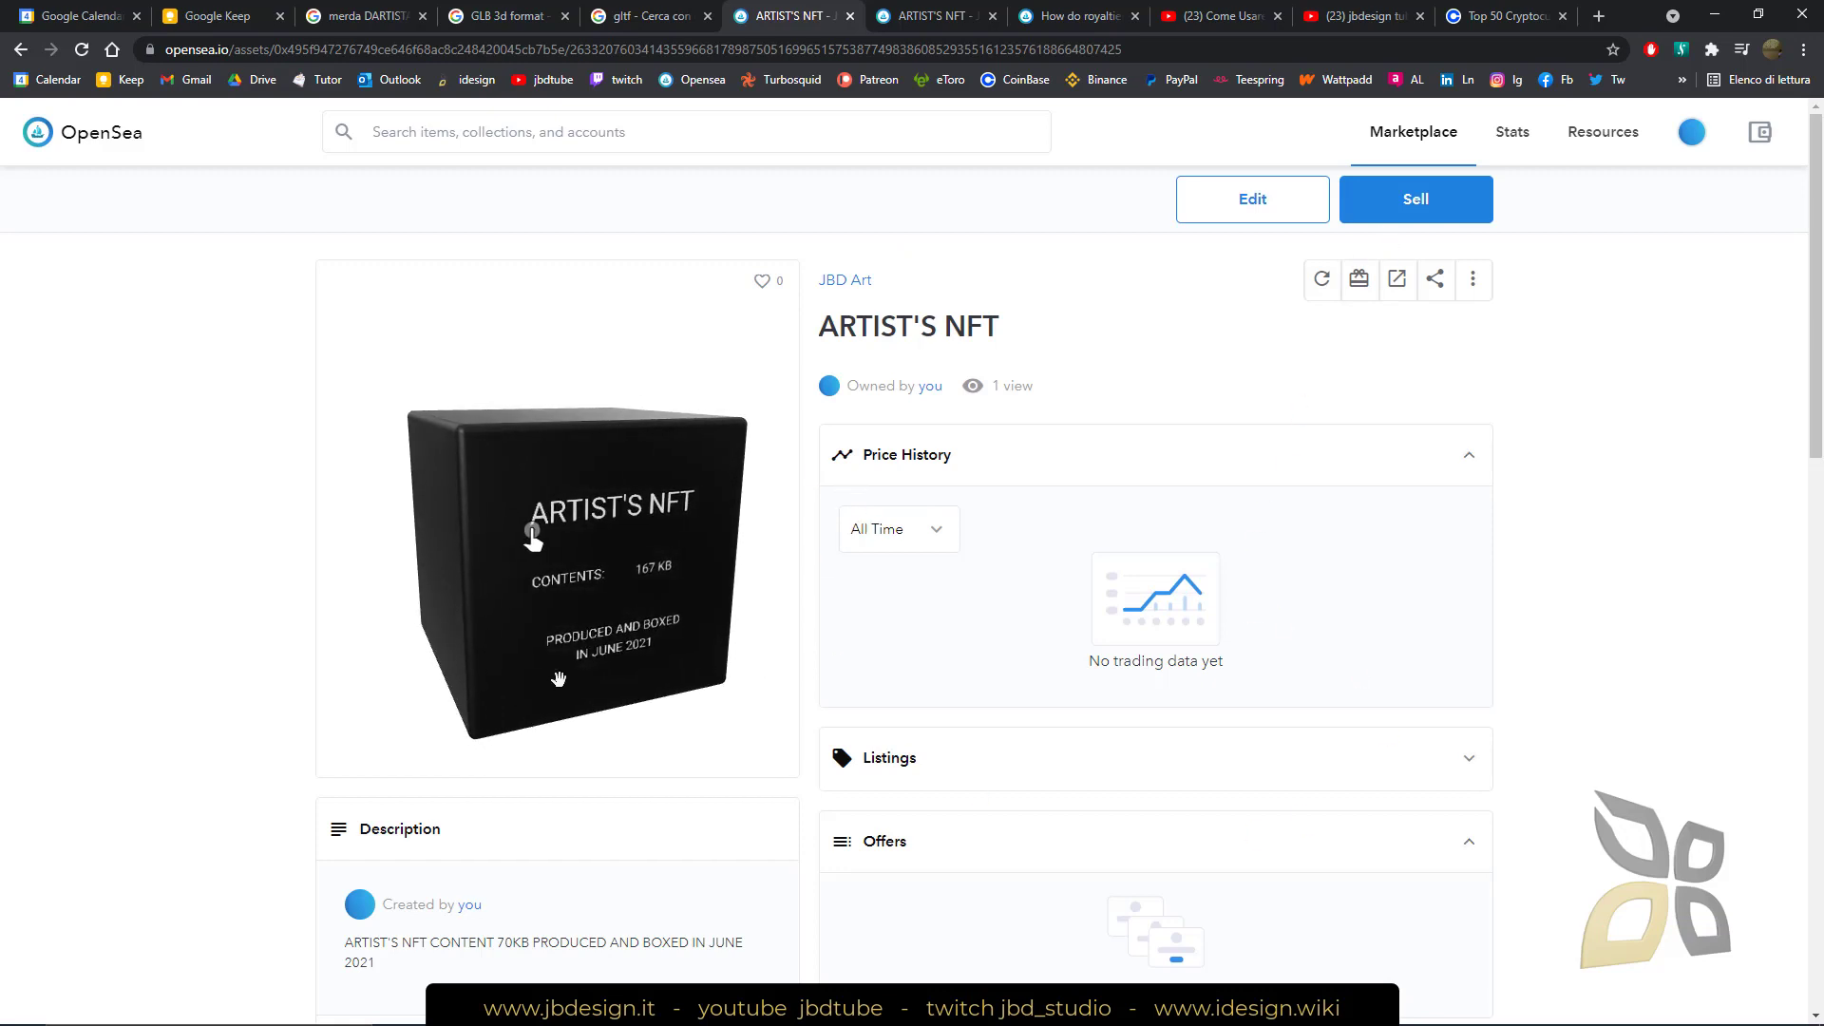
drag(532, 537, 579, 537)
scroll(843, 657, down, 3)
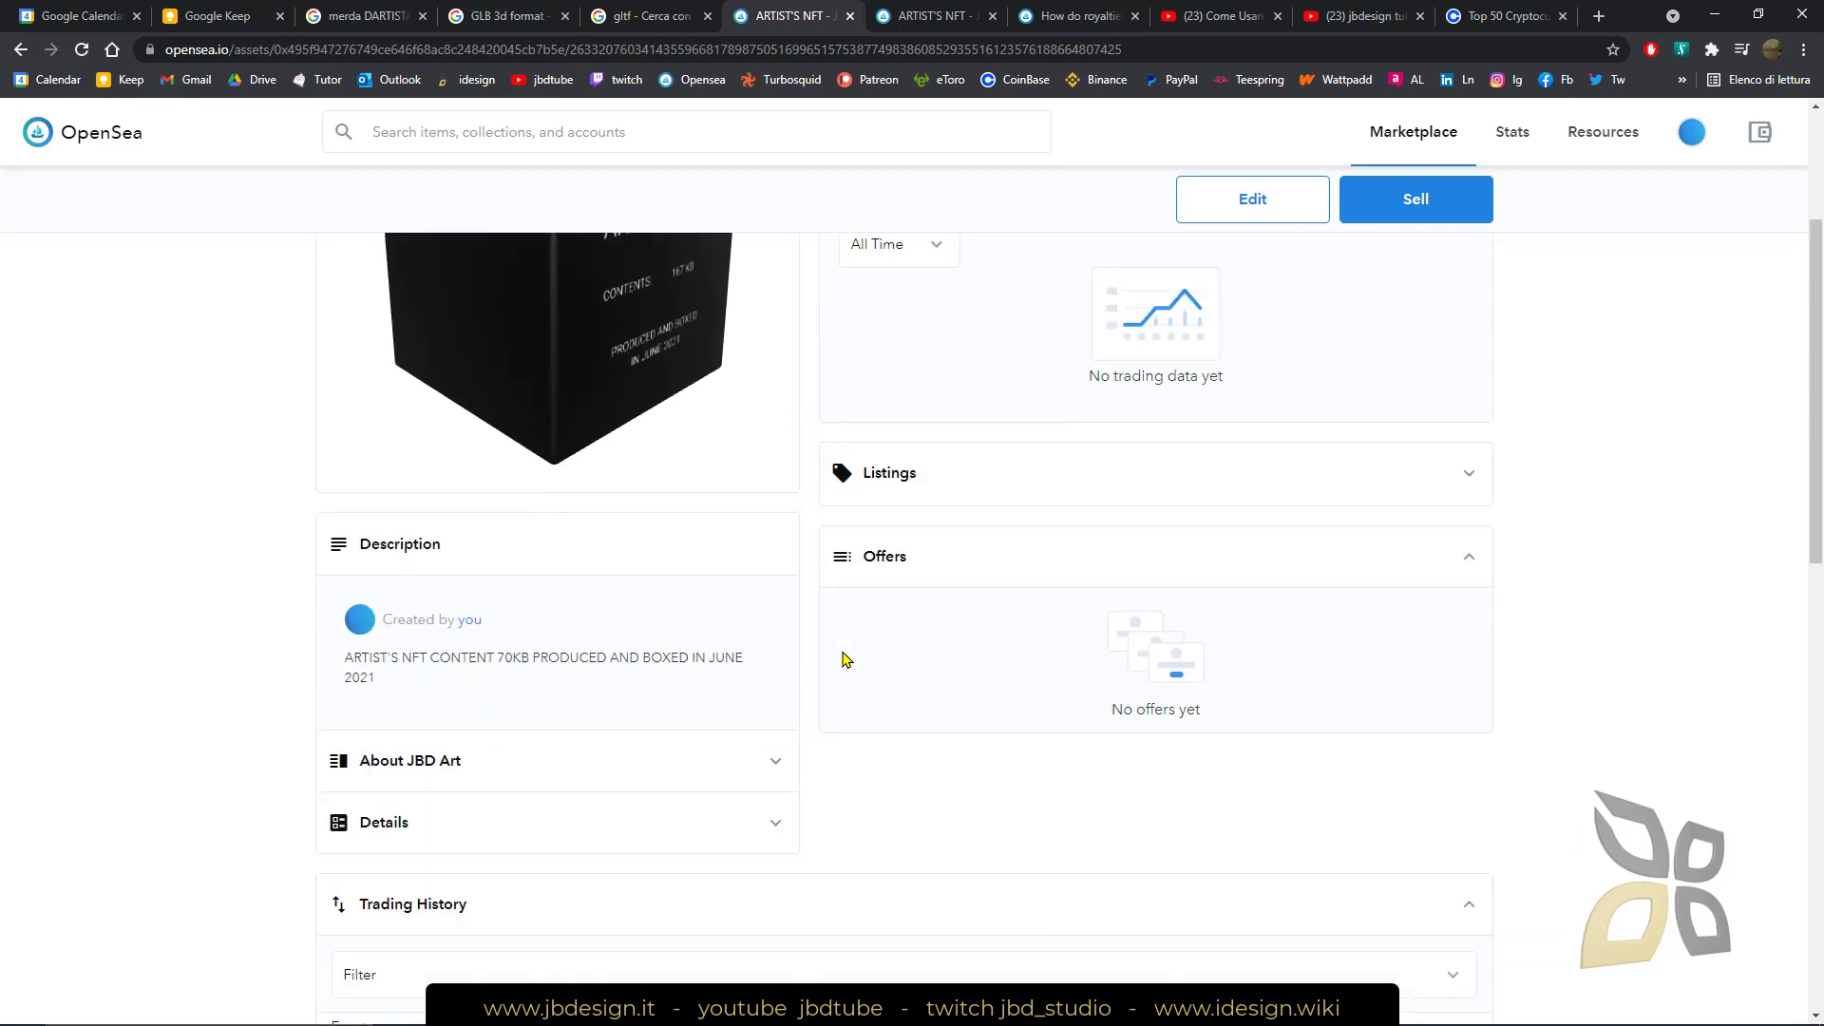
scroll(843, 656, up, 3)
click(850, 16)
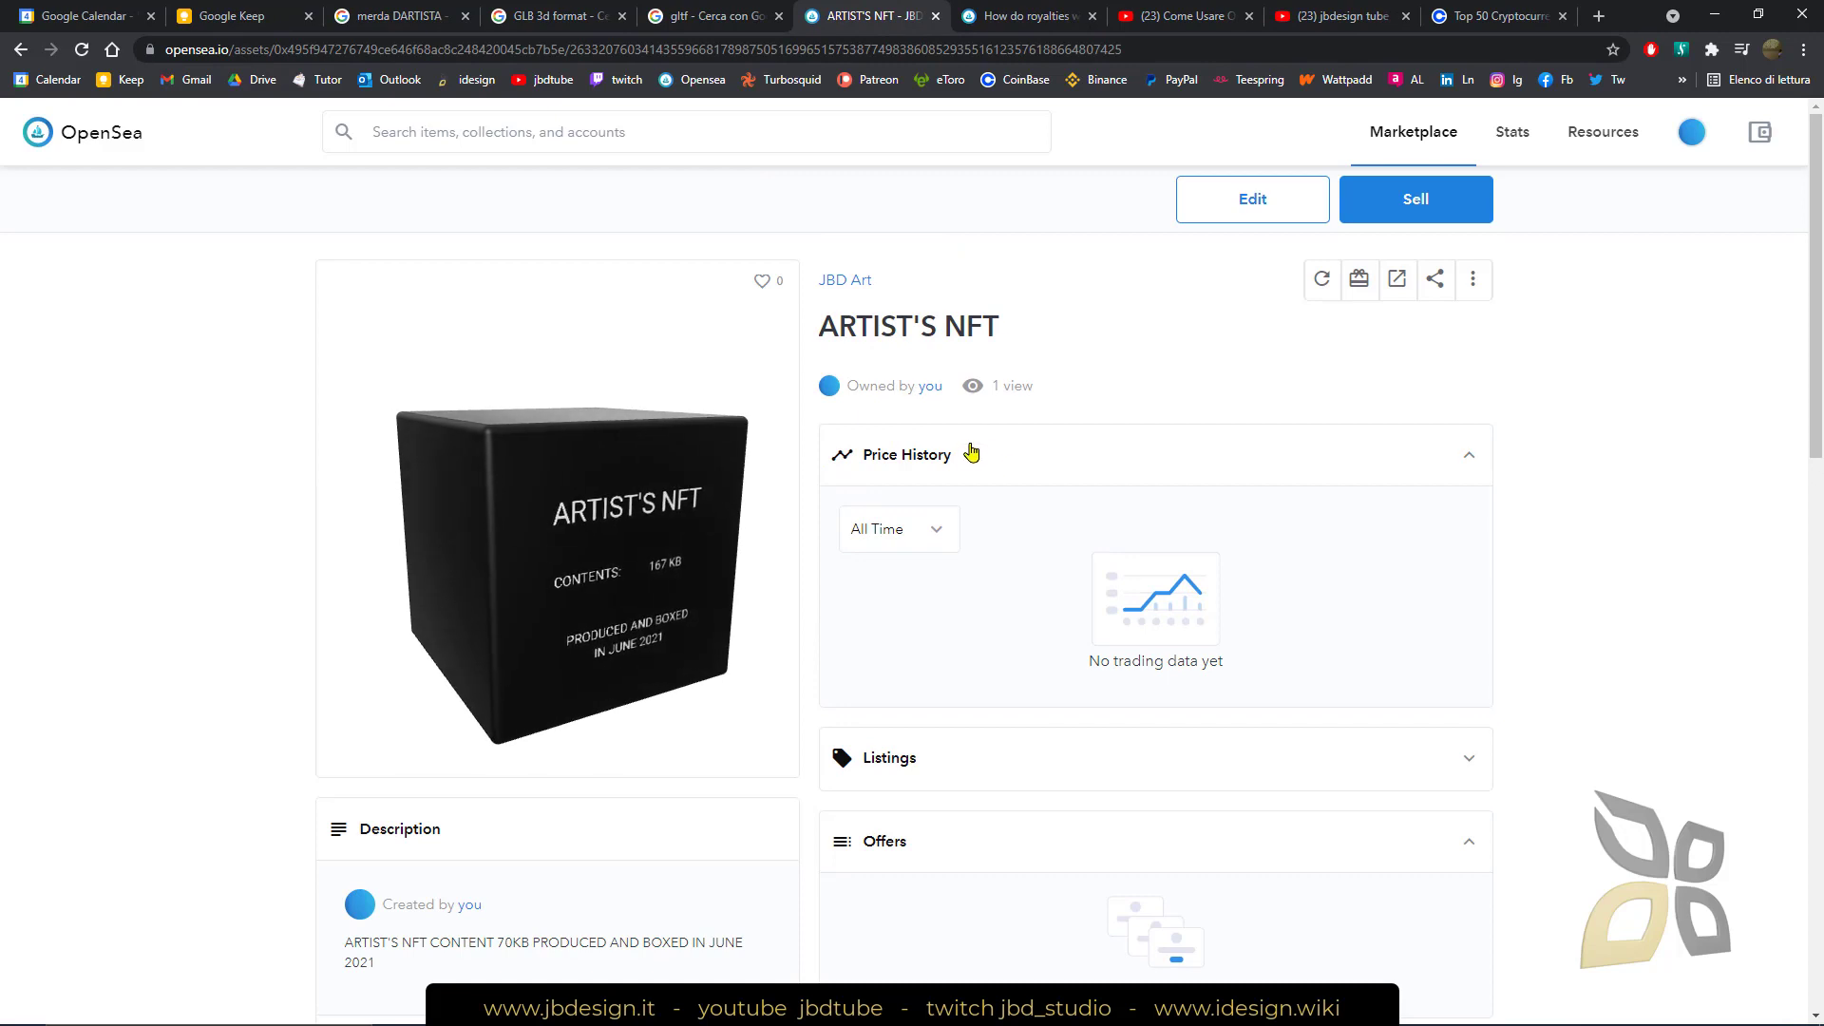
Step: Examine the asset's Price History with its time range options and rotate the 3D box to show its lettered front
scroll(977, 578, down, 2)
scroll(874, 490, up, 1)
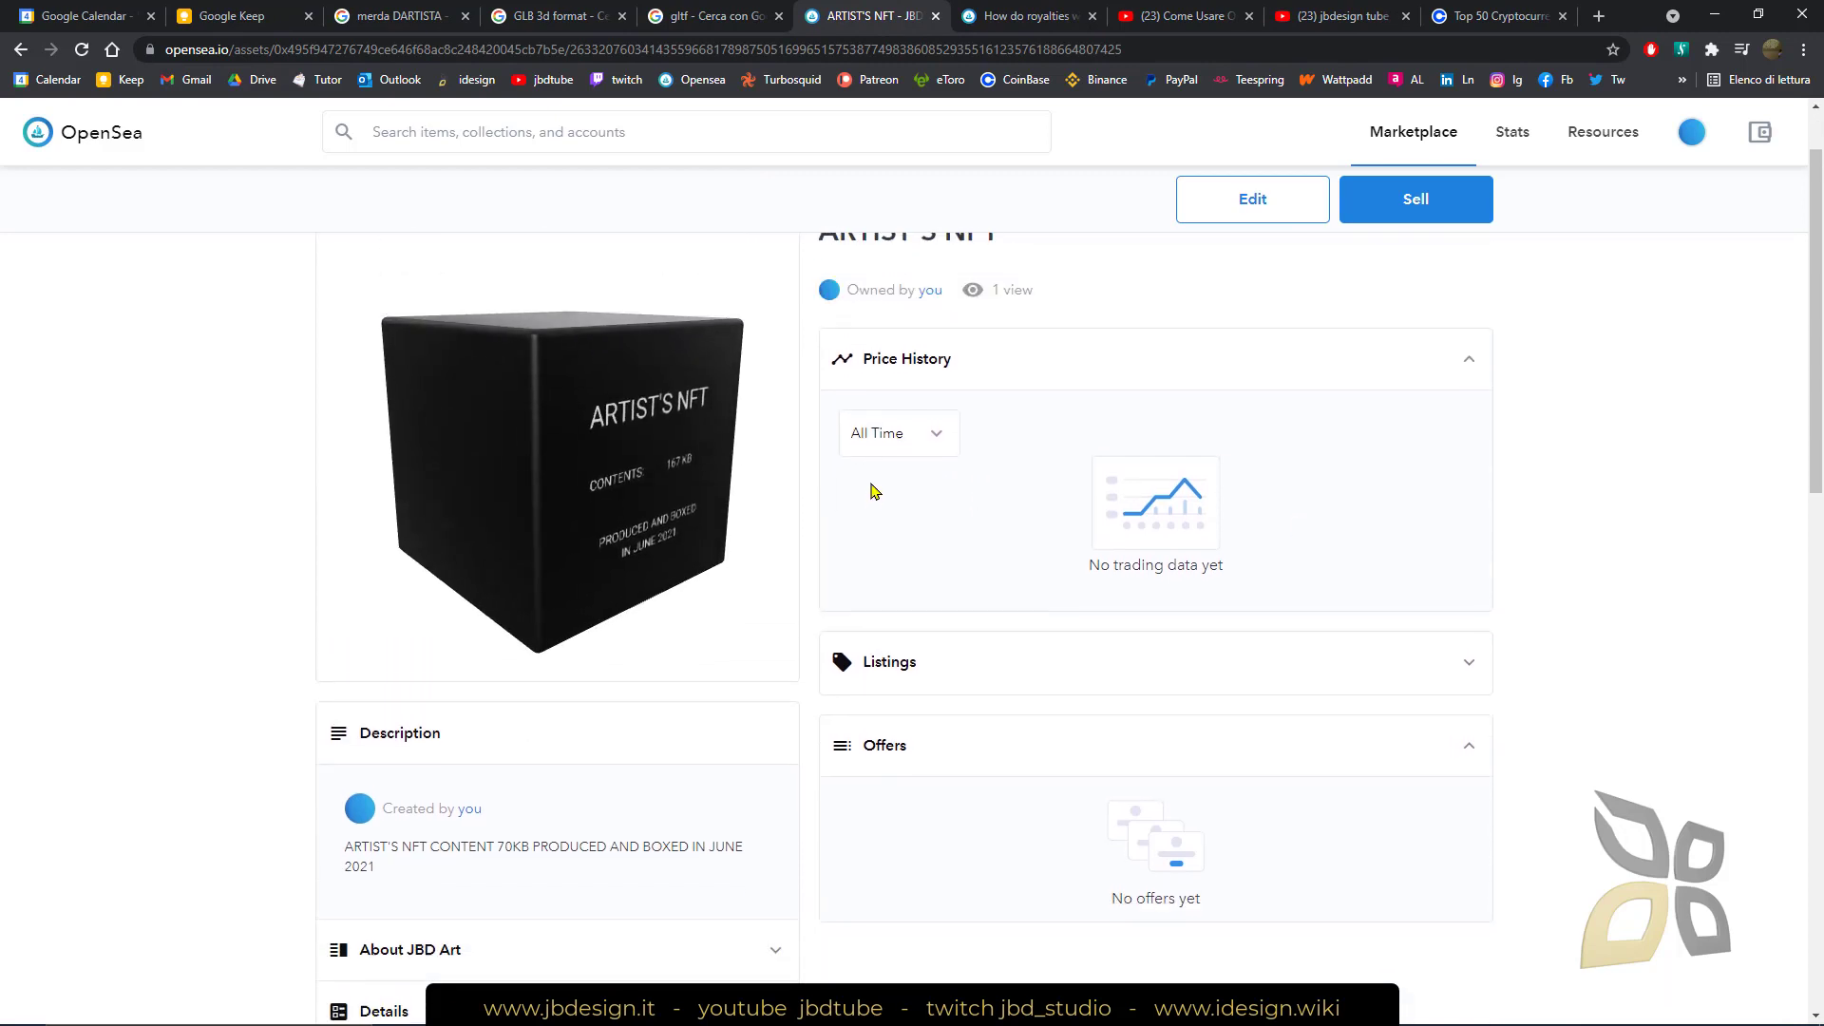
scroll(874, 490, up, 1)
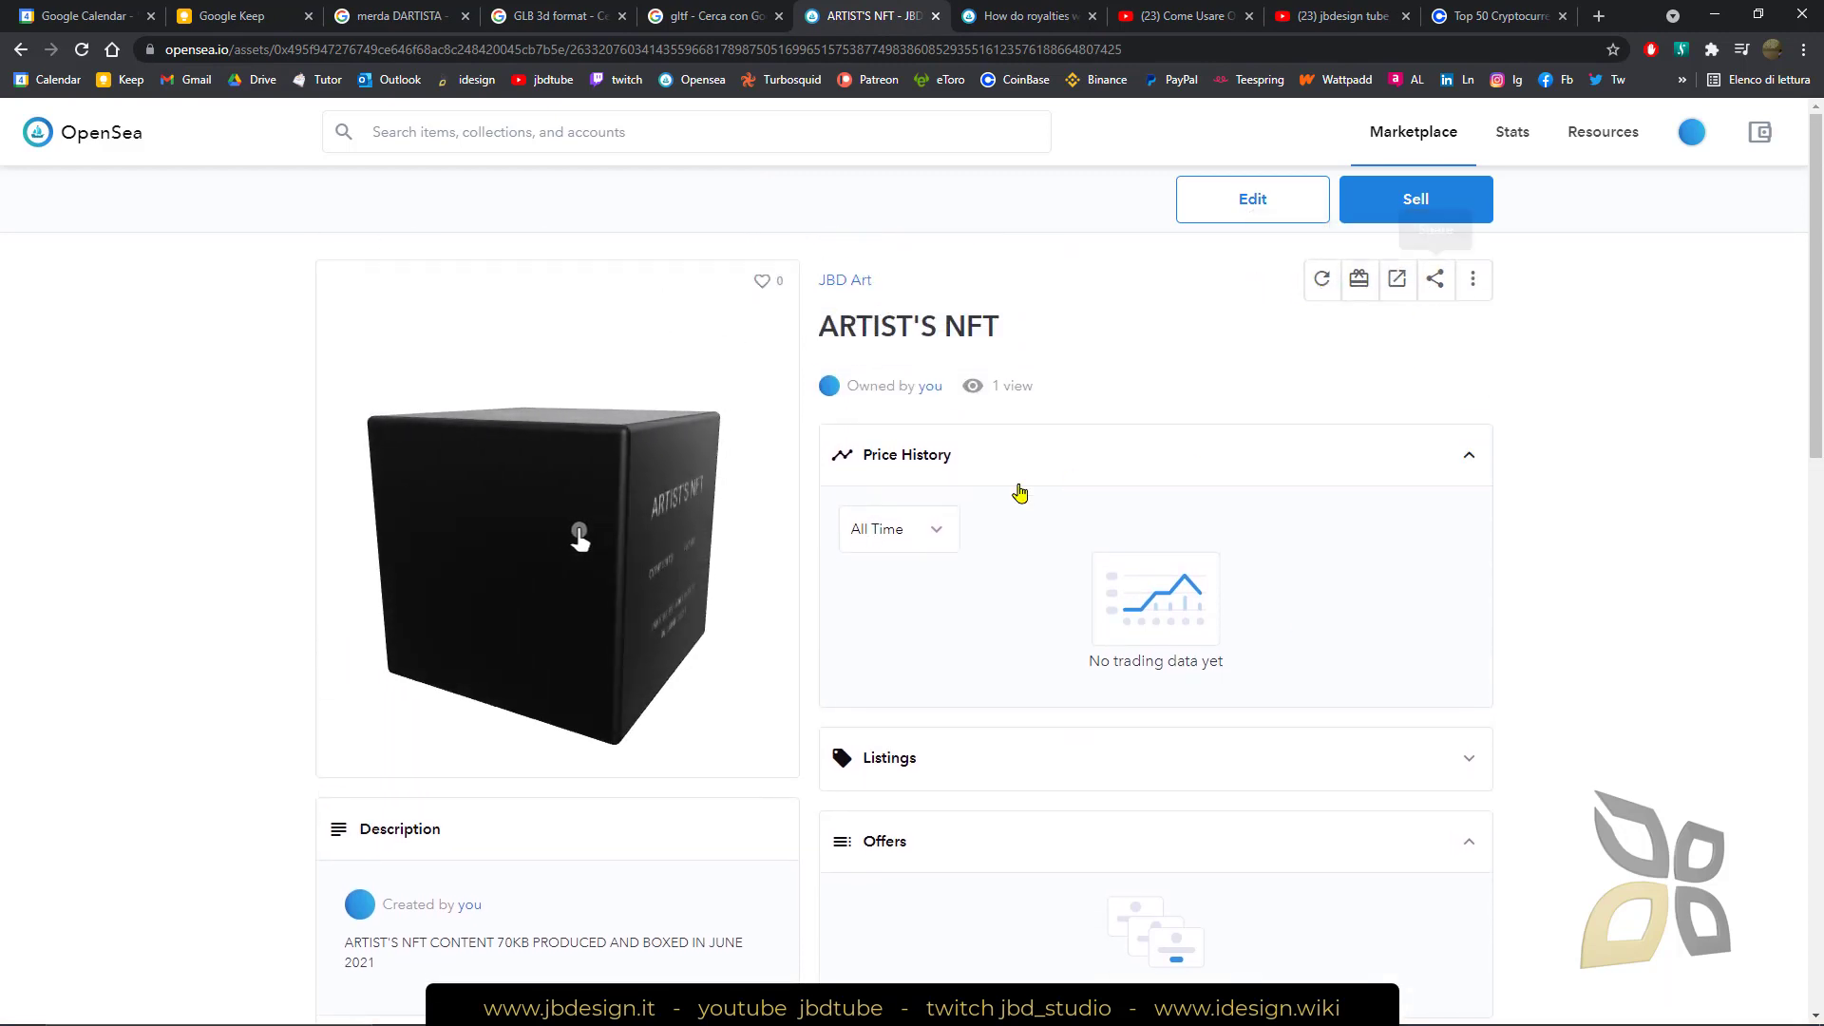
click(942, 543)
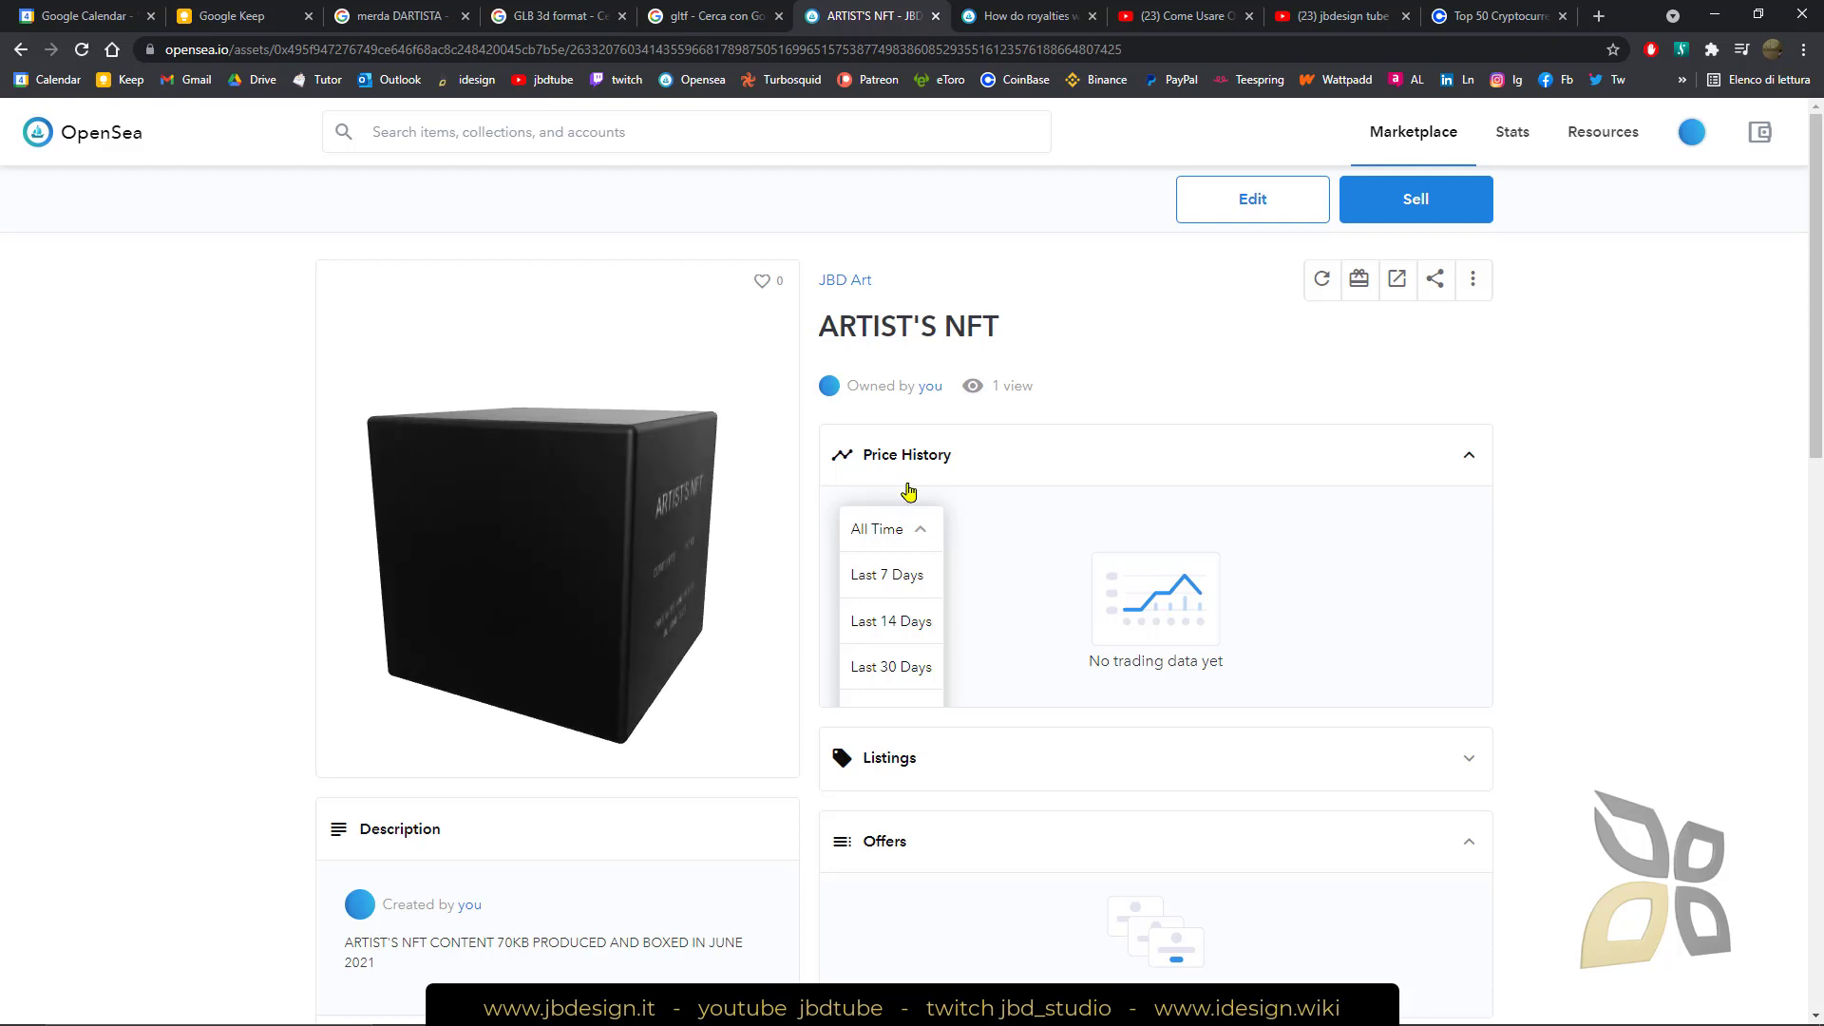
click(1002, 549)
scroll(914, 473, down, 1)
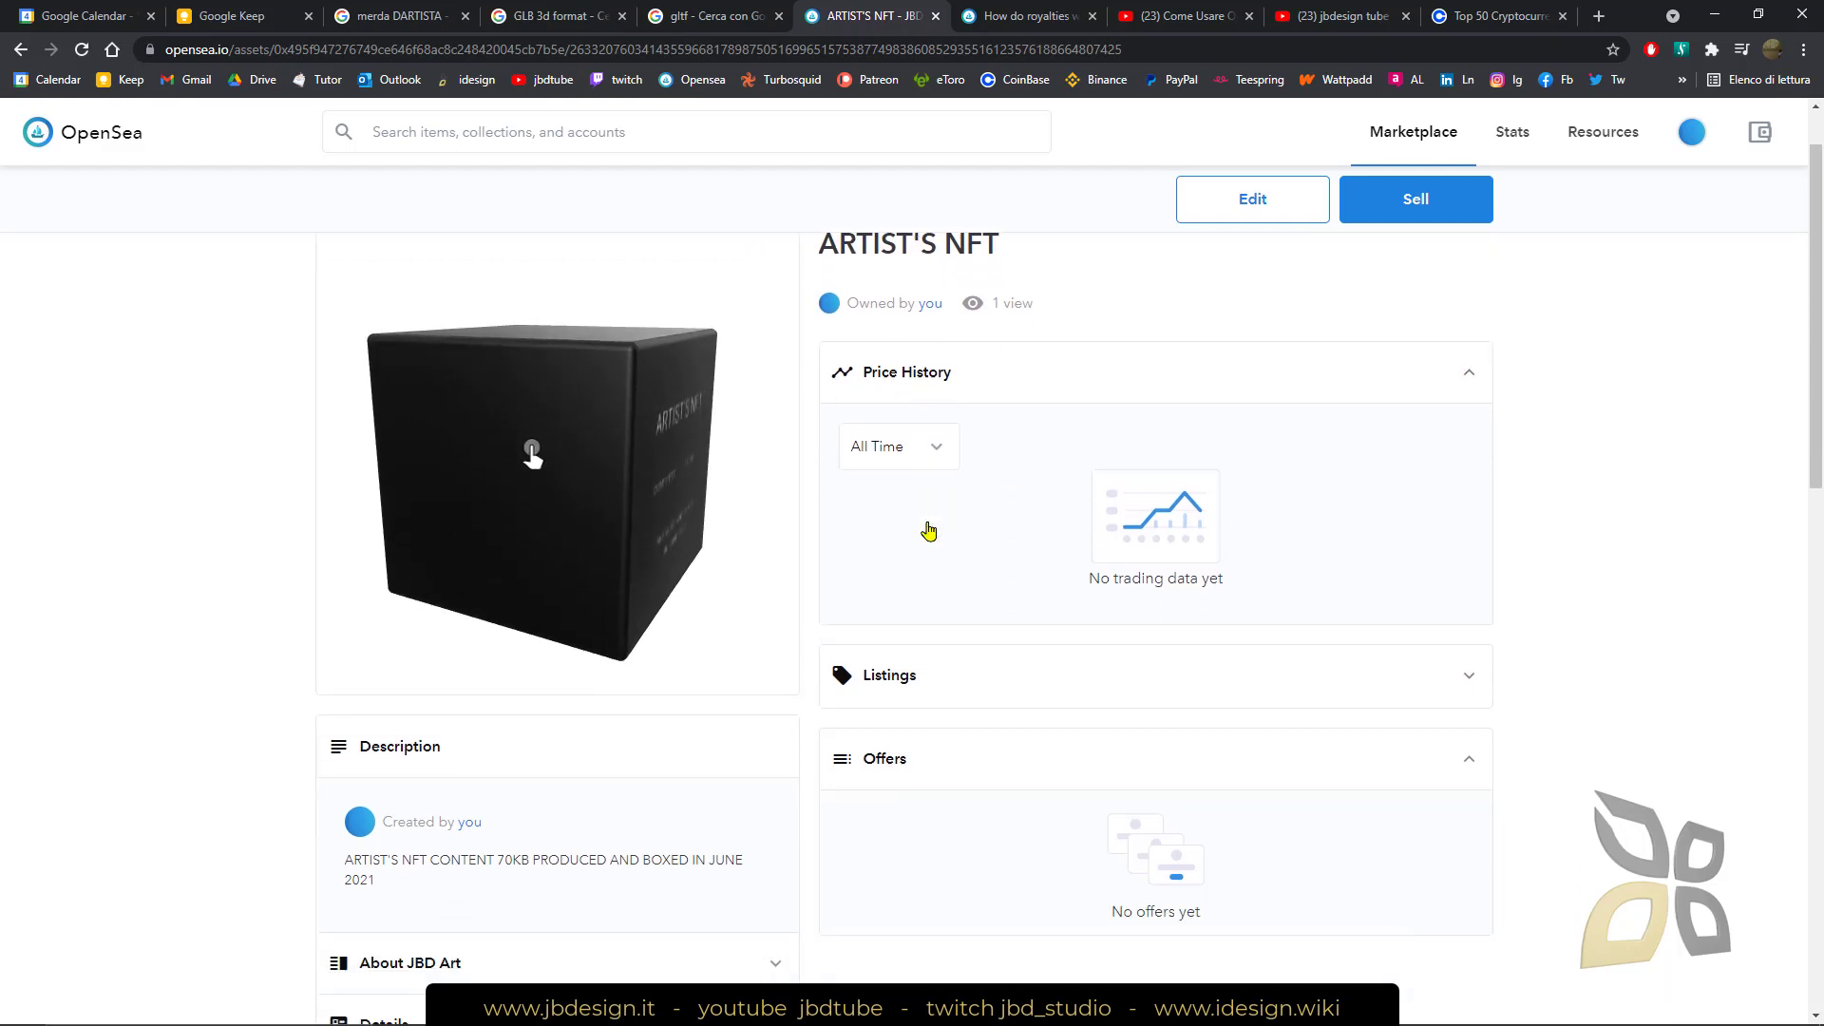
drag(721, 598, 552, 589)
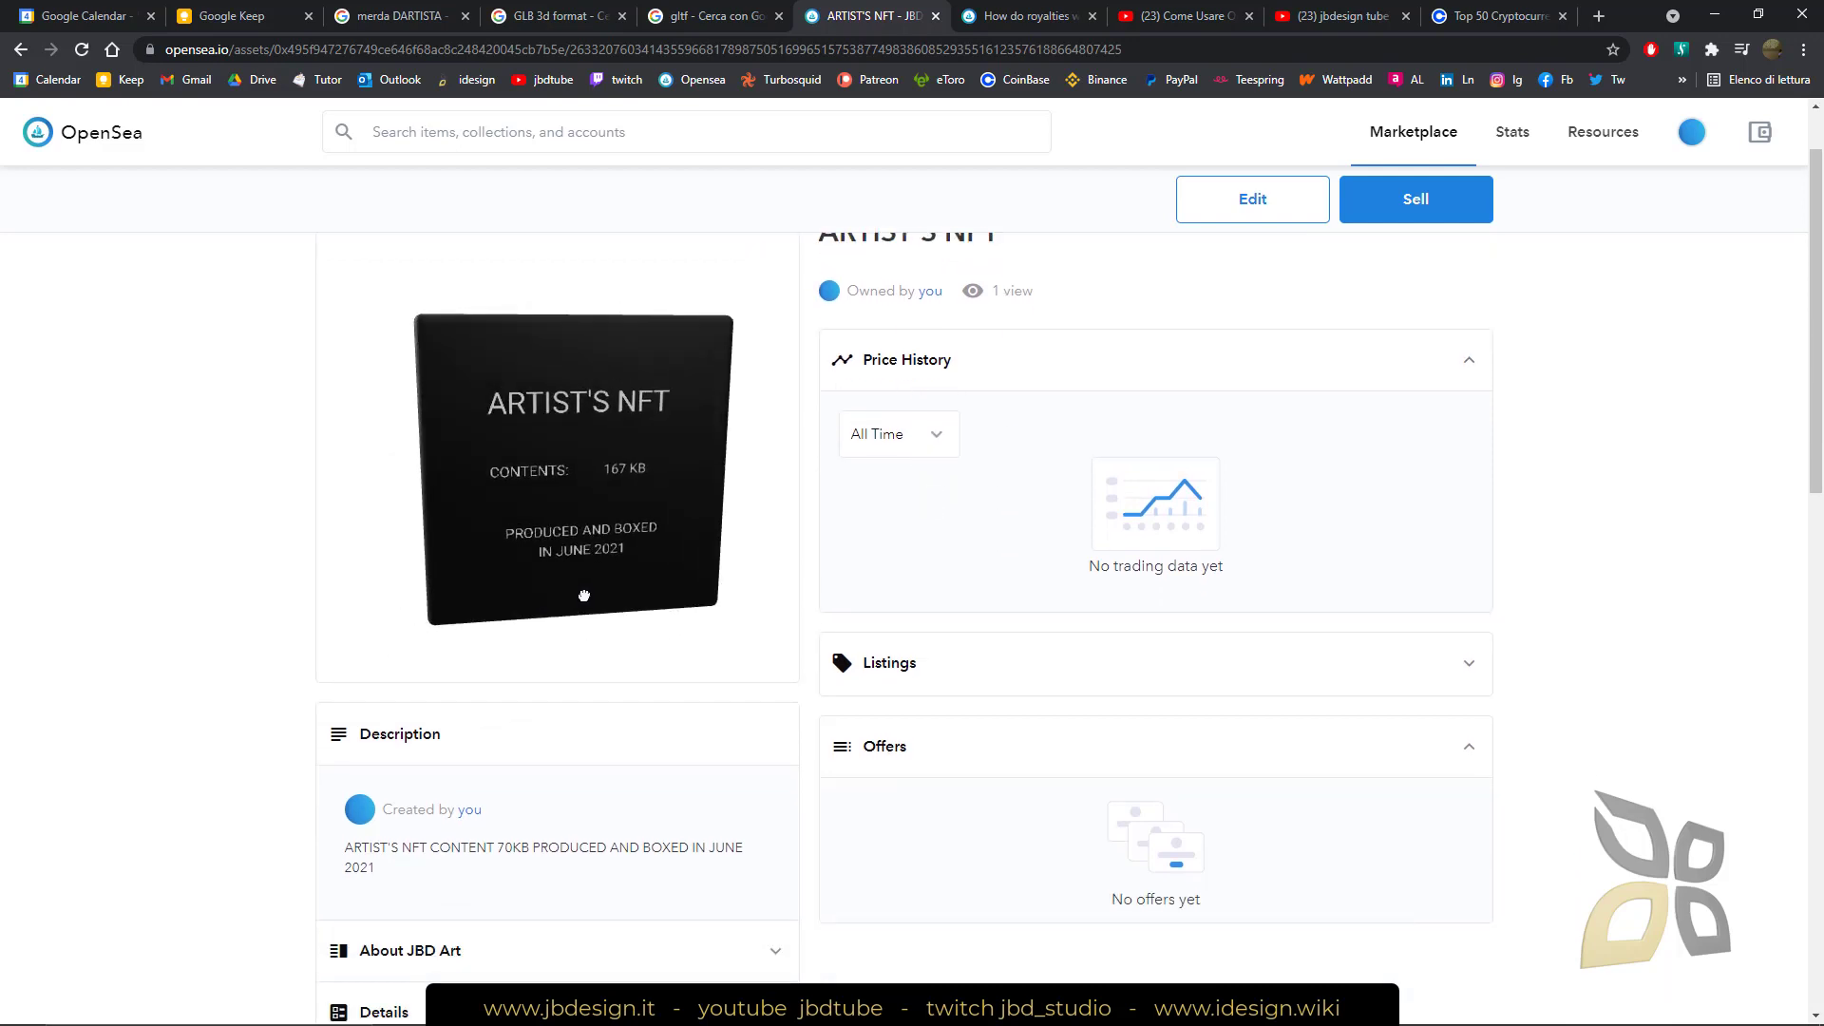
click(557, 586)
click(770, 599)
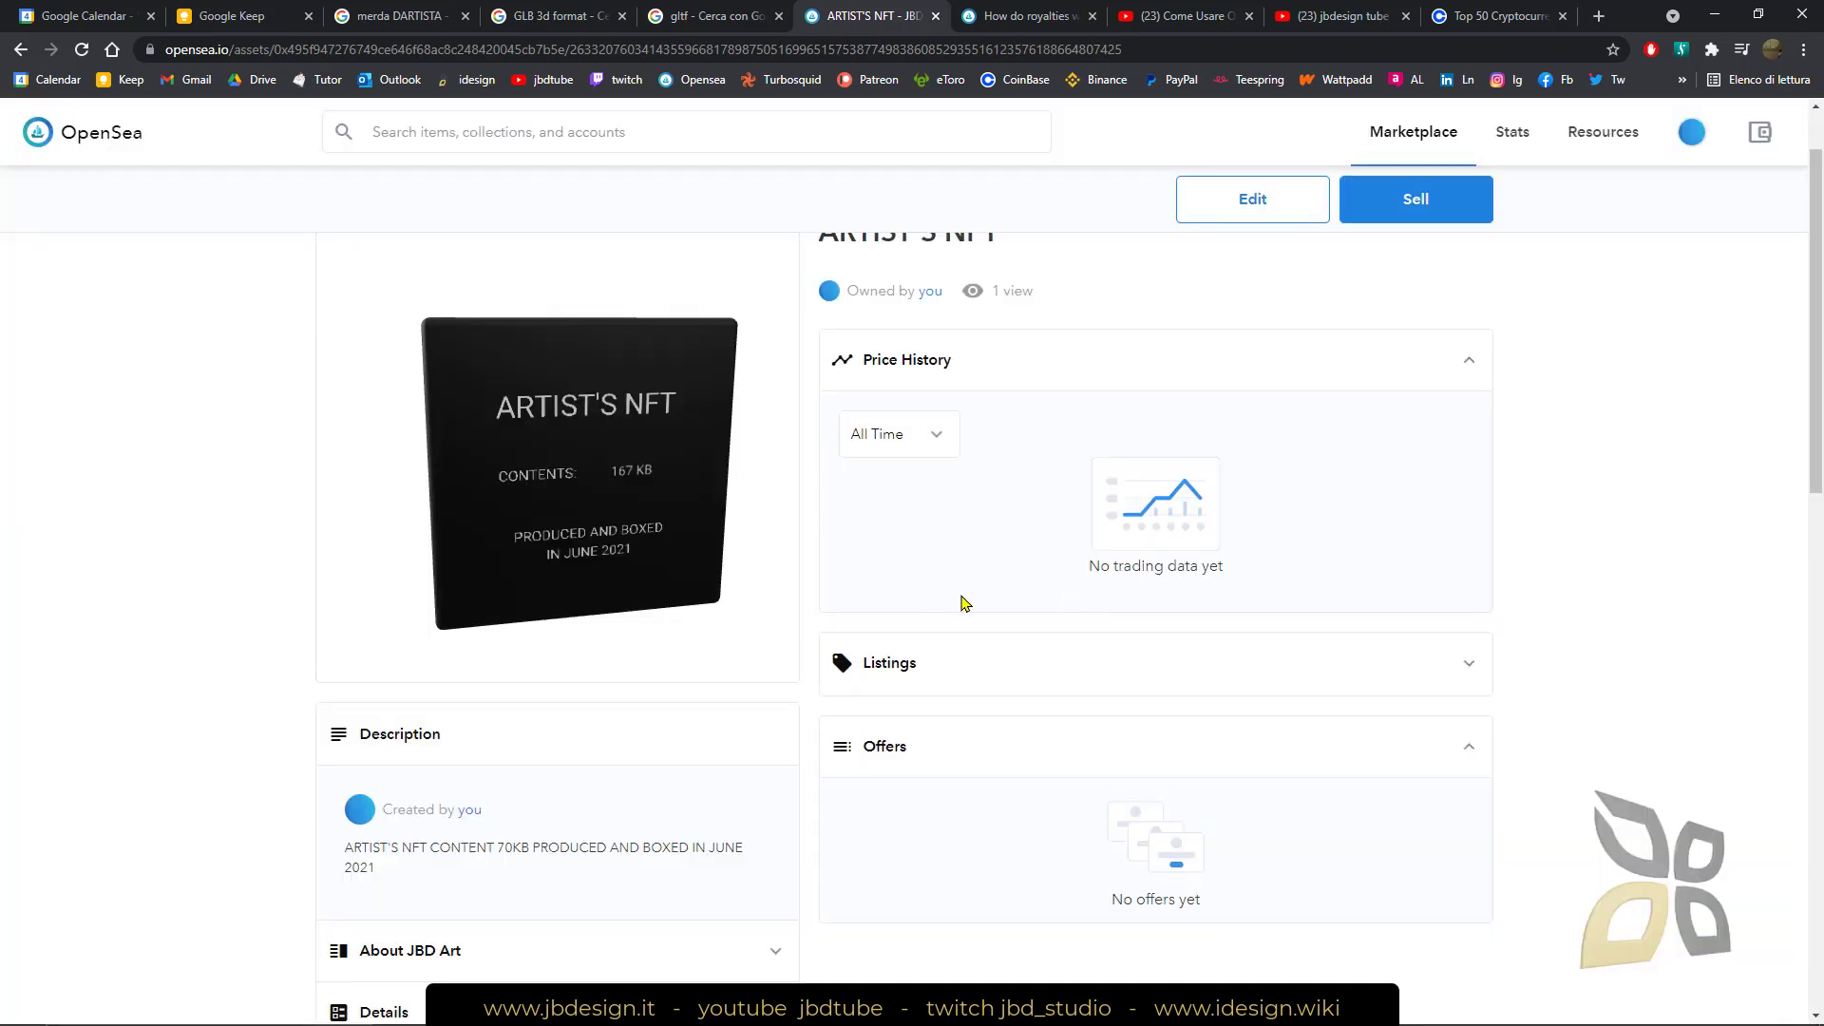
Step: Review the asset page's About JBD Art, Trading History and More from this collection sections
scroll(475, 717, down, 1)
scroll(475, 717, down, 3)
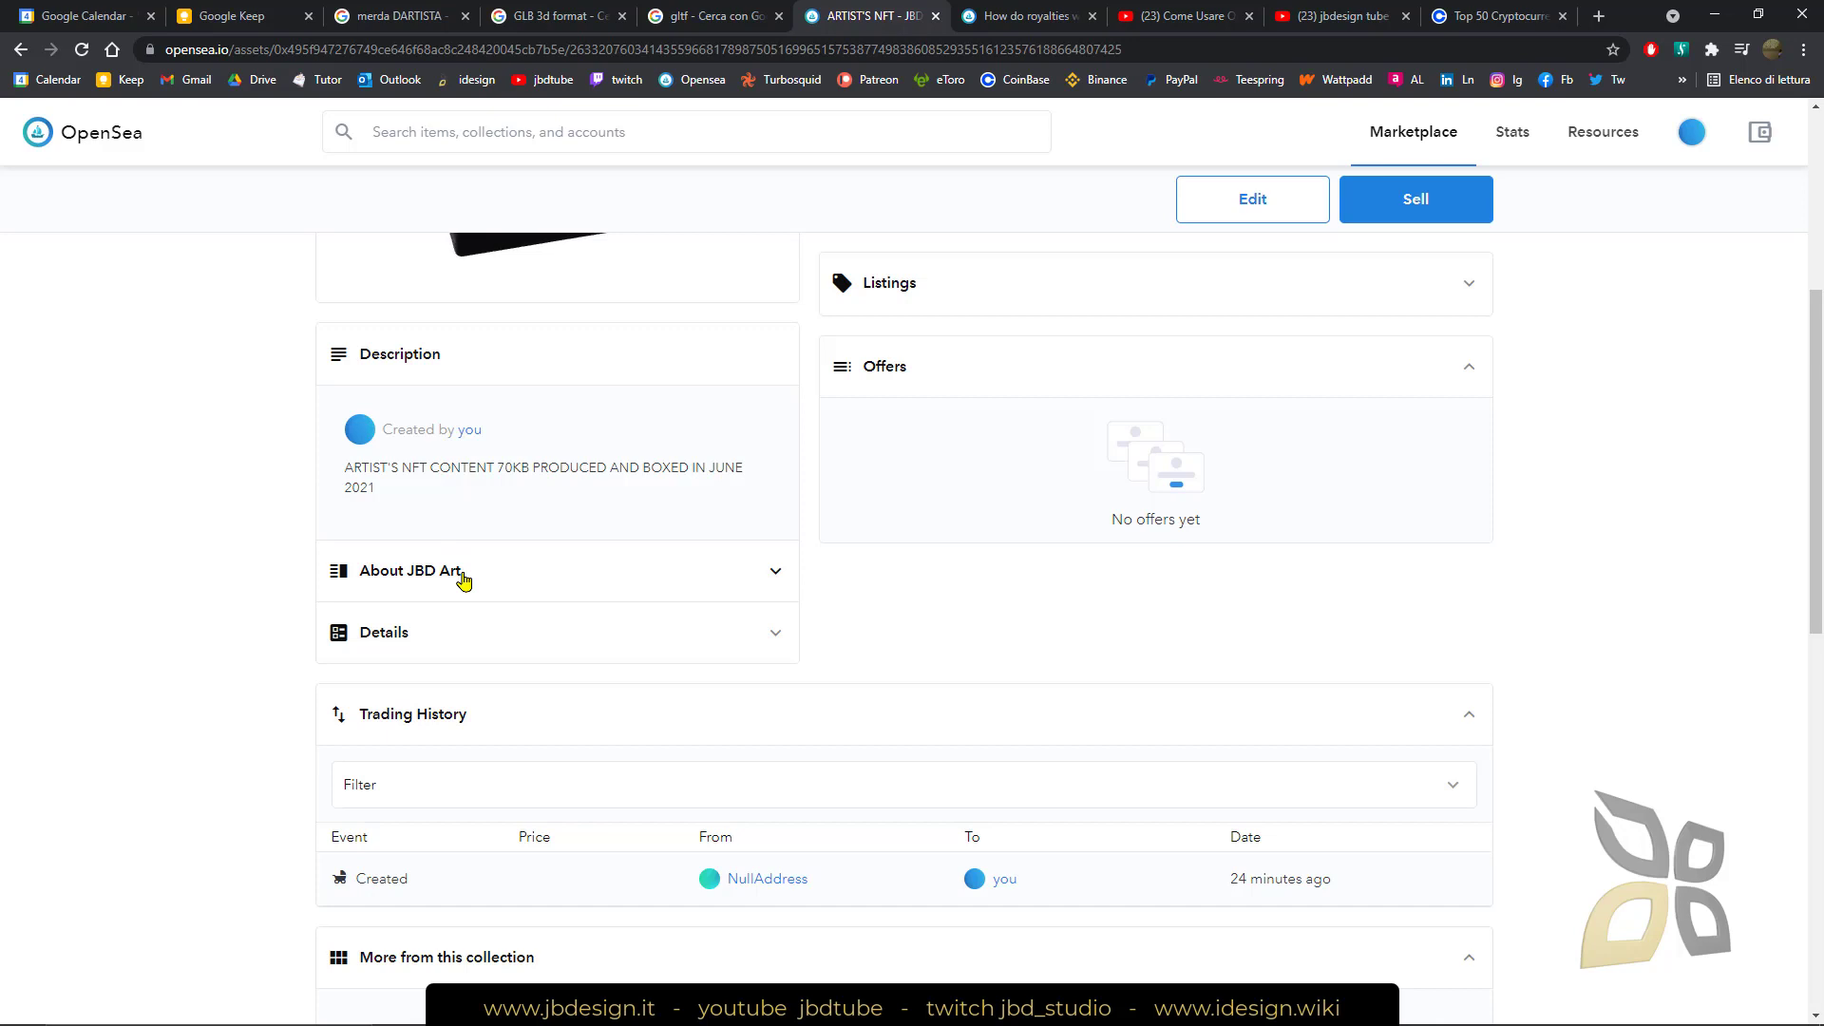
click(463, 579)
click(464, 576)
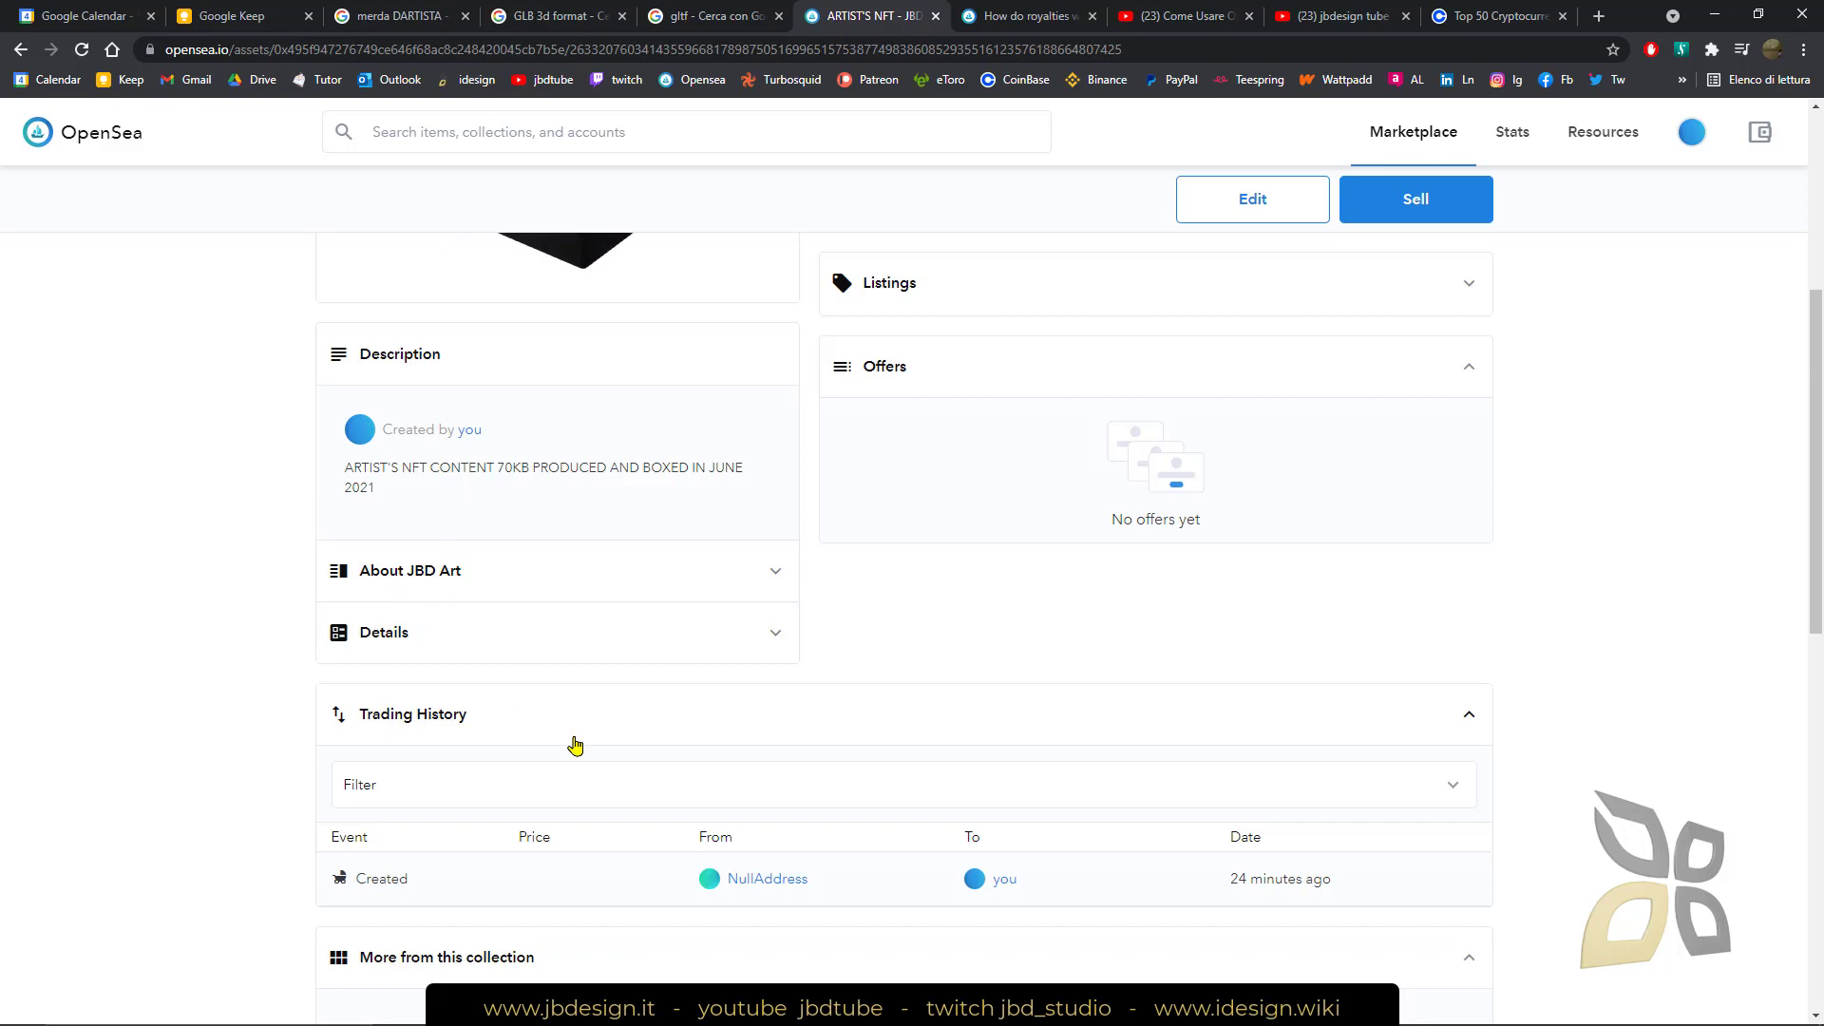
scroll(717, 698, down, 3)
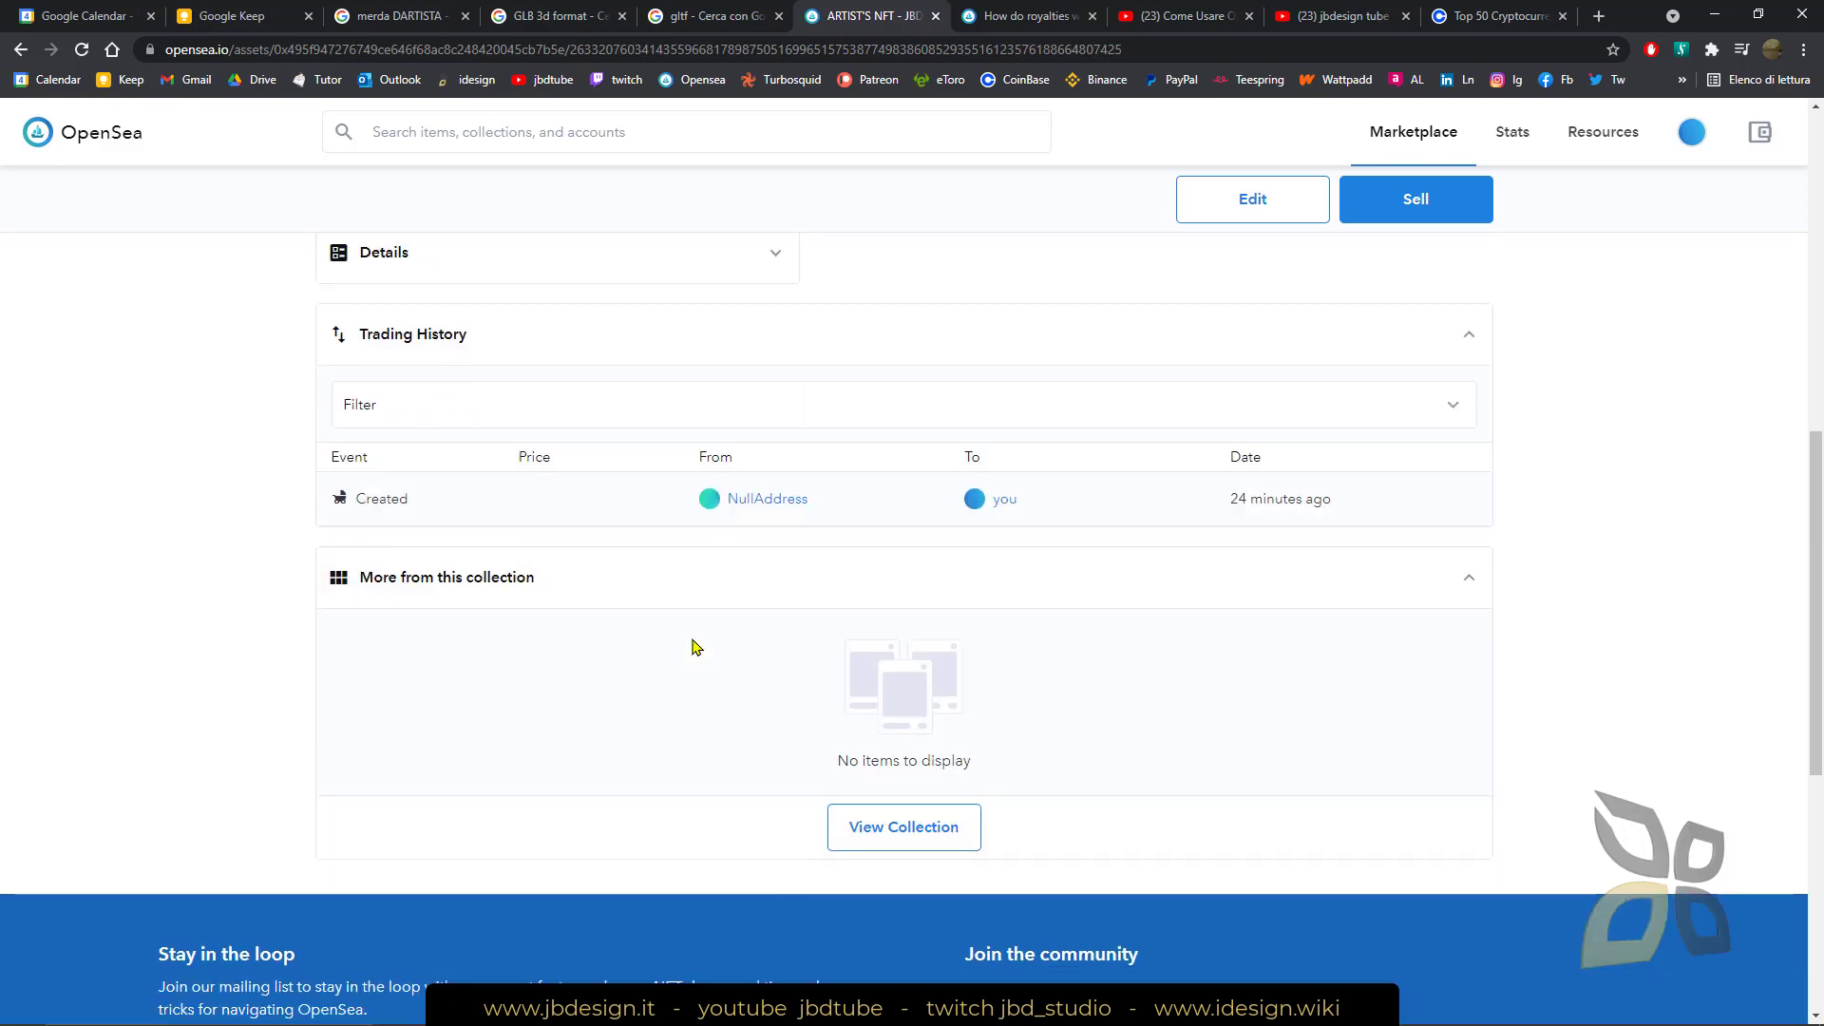
scroll(525, 696, up, 2)
scroll(710, 643, up, 5)
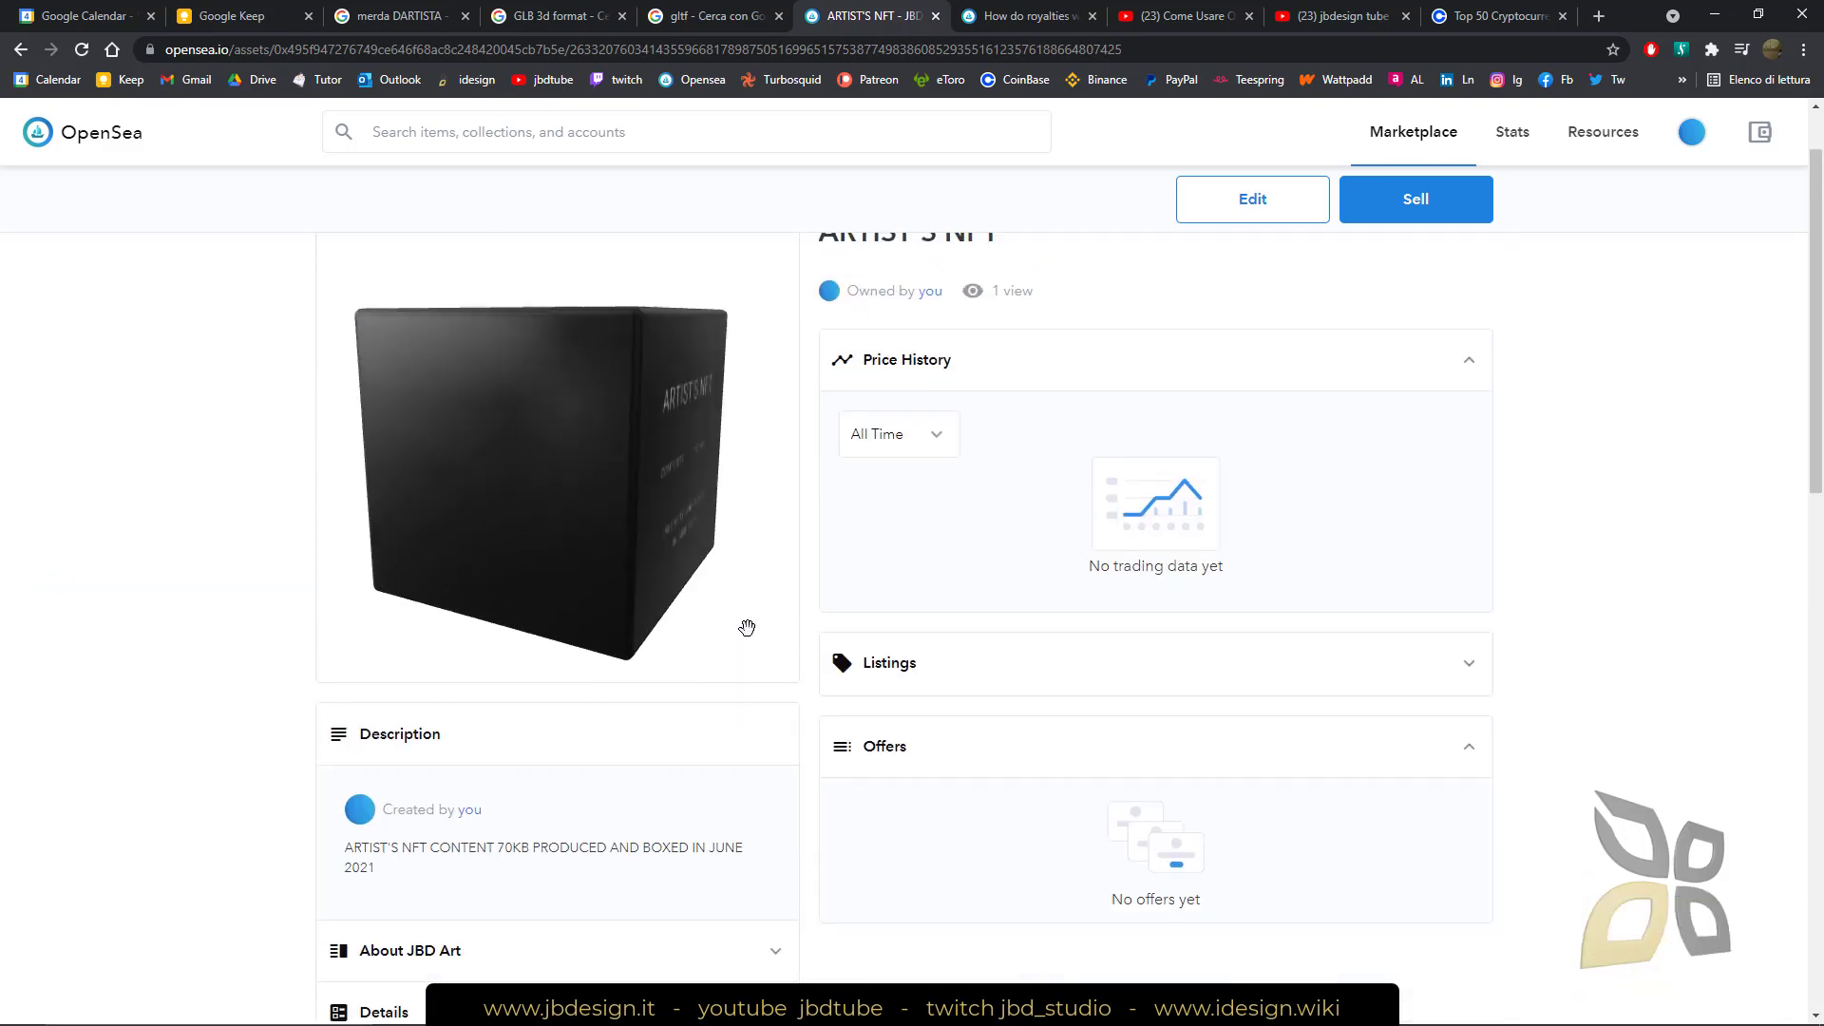
Step: Inspect the 3D box up close and in the enlarged viewer, and return to the asset page
scroll(744, 631, up, 3)
drag(573, 541, 469, 522)
click(513, 528)
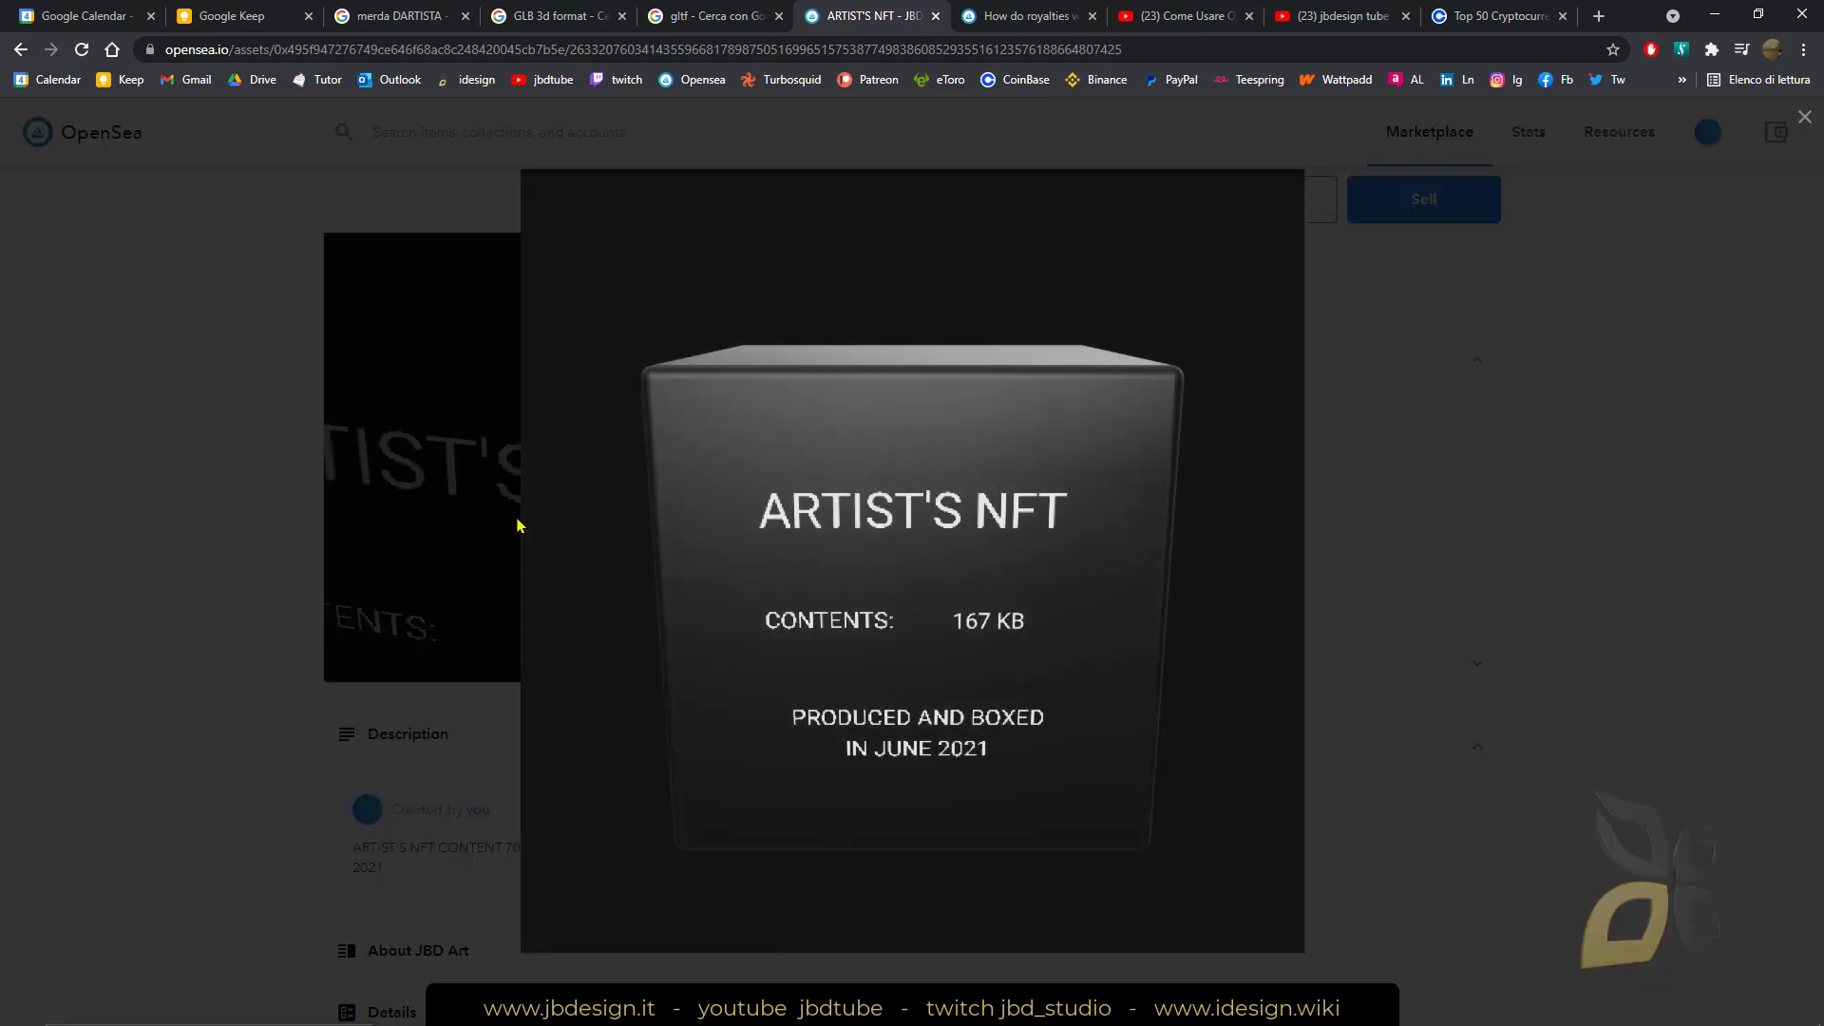
click(1482, 570)
scroll(863, 528, up, 1)
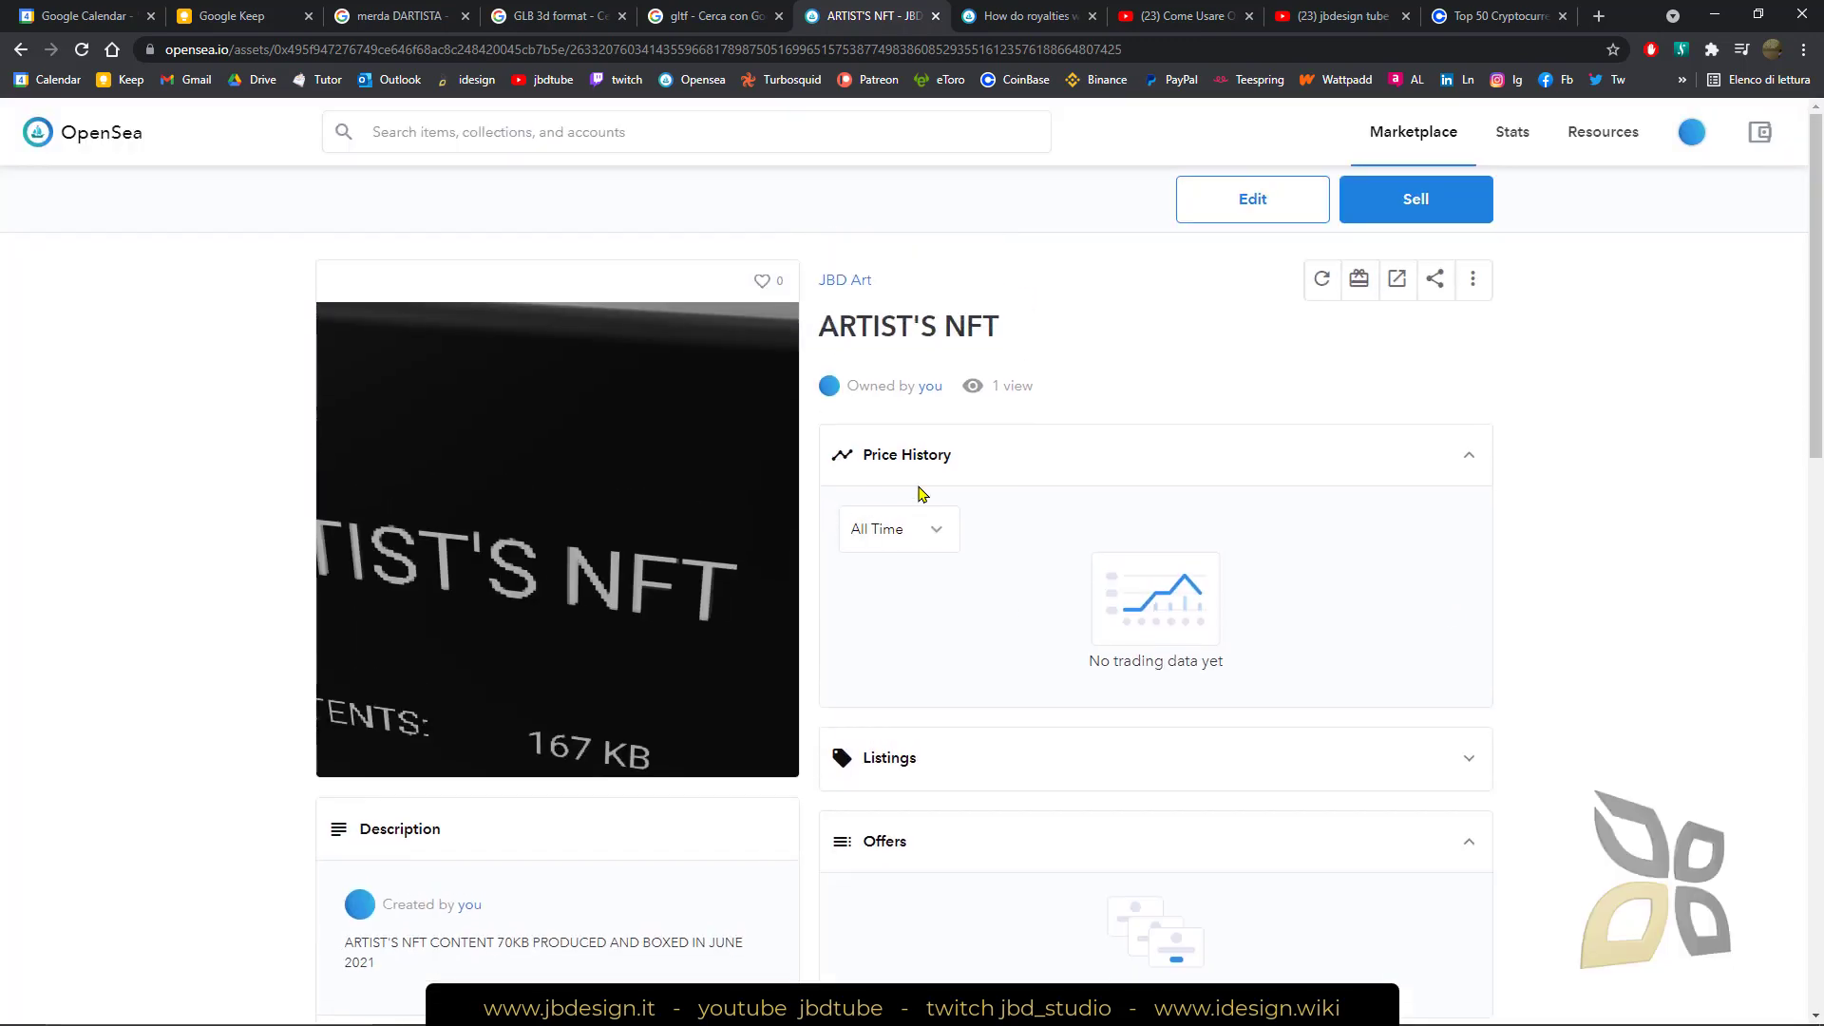
Step: Start selling ARTIST'S NFT with the Highest Bid method and choose ETH as the minimum bid currency
click(1415, 207)
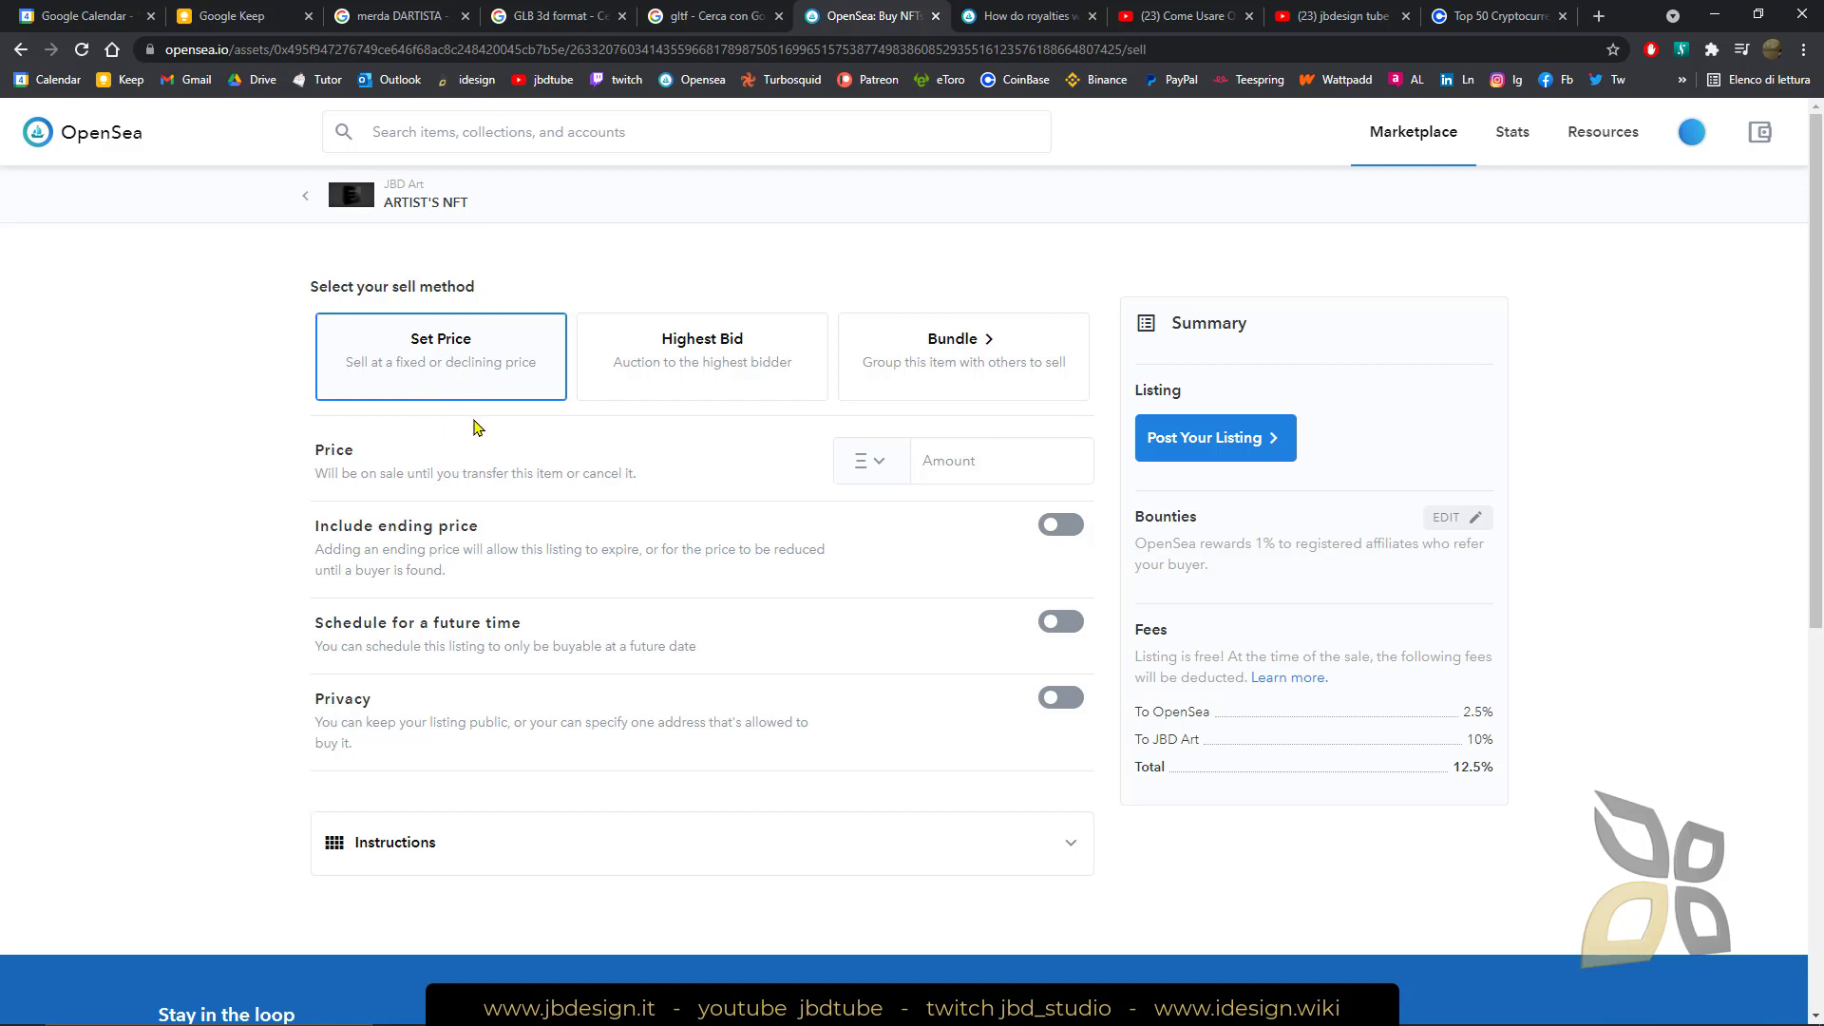
click(730, 380)
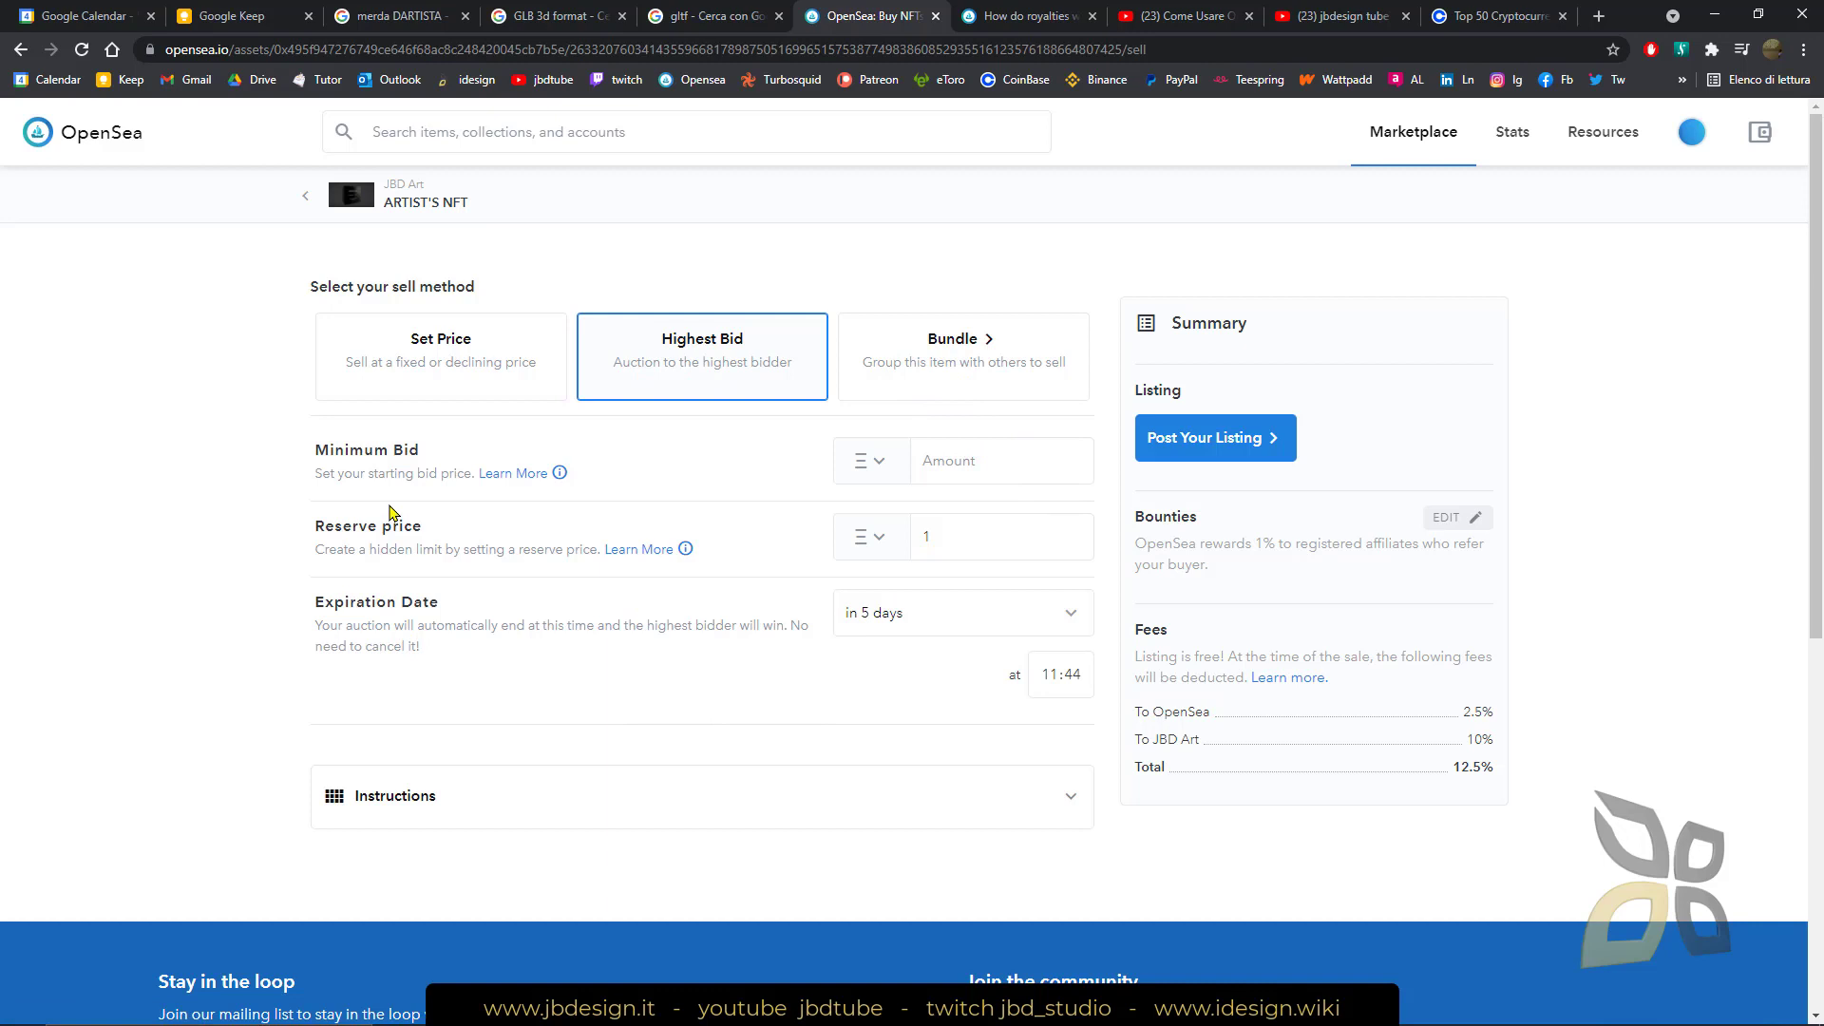
click(878, 465)
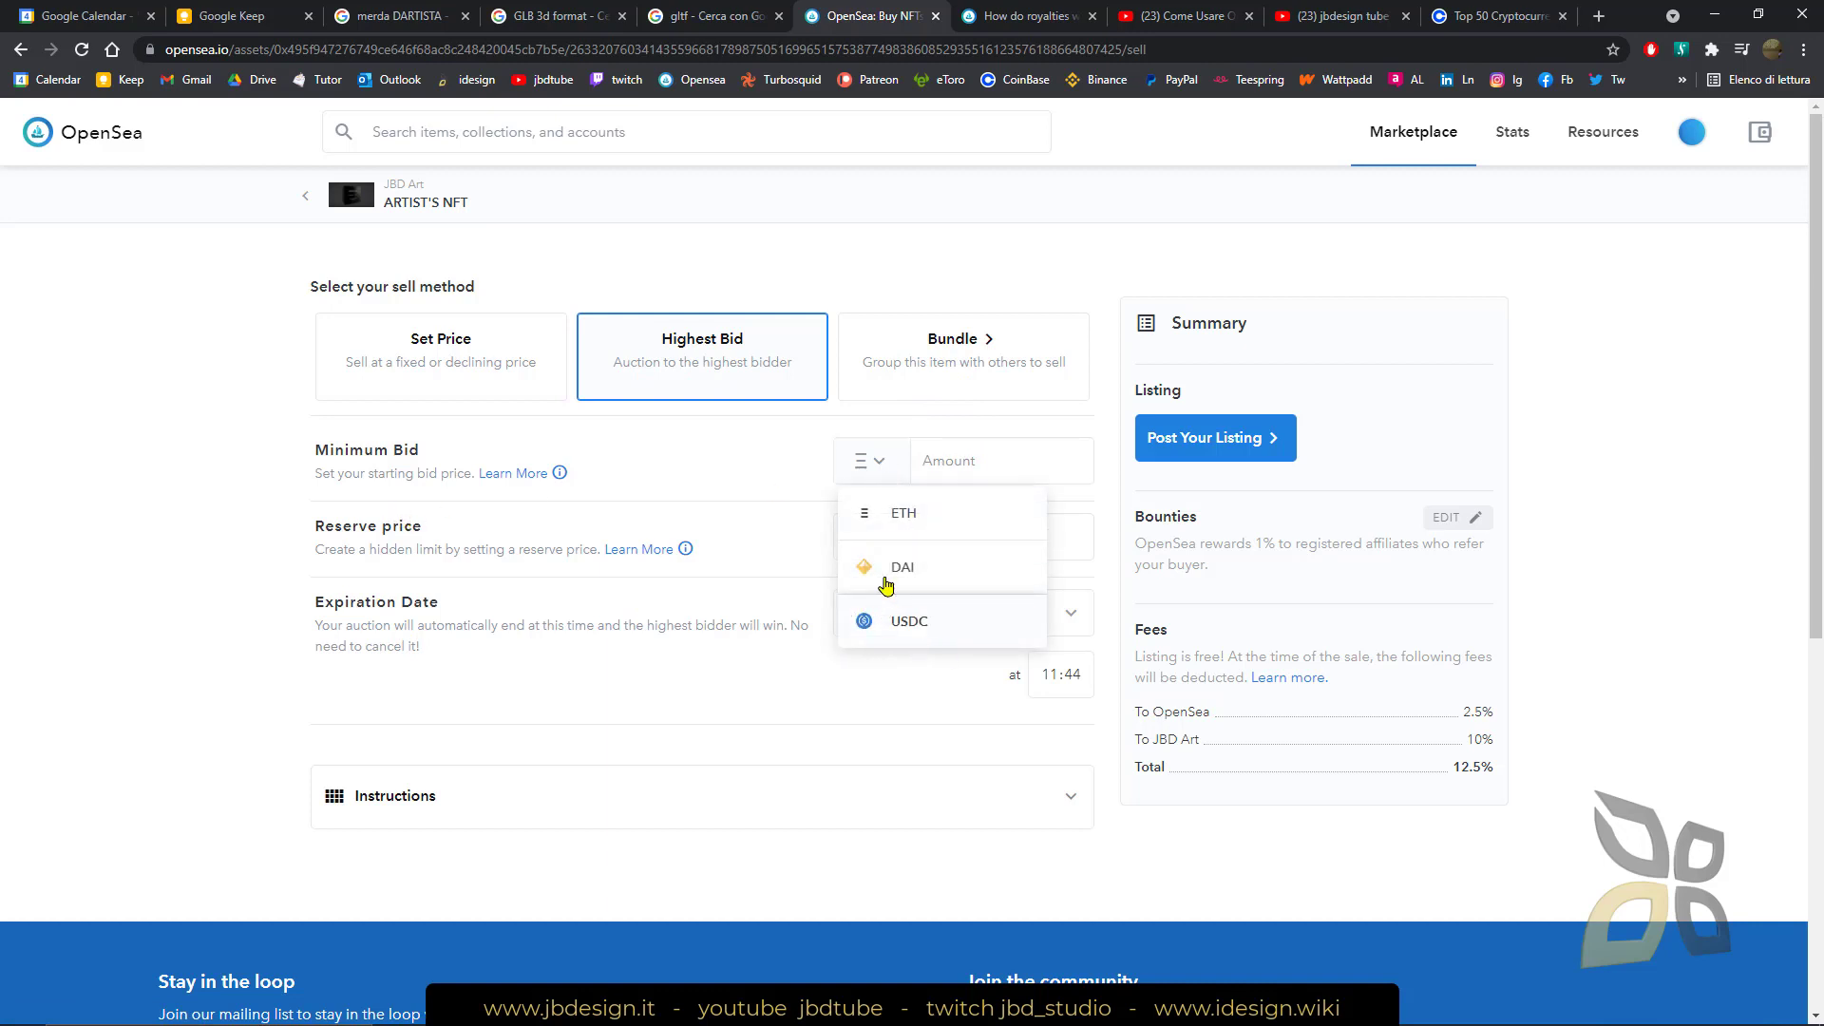
click(909, 518)
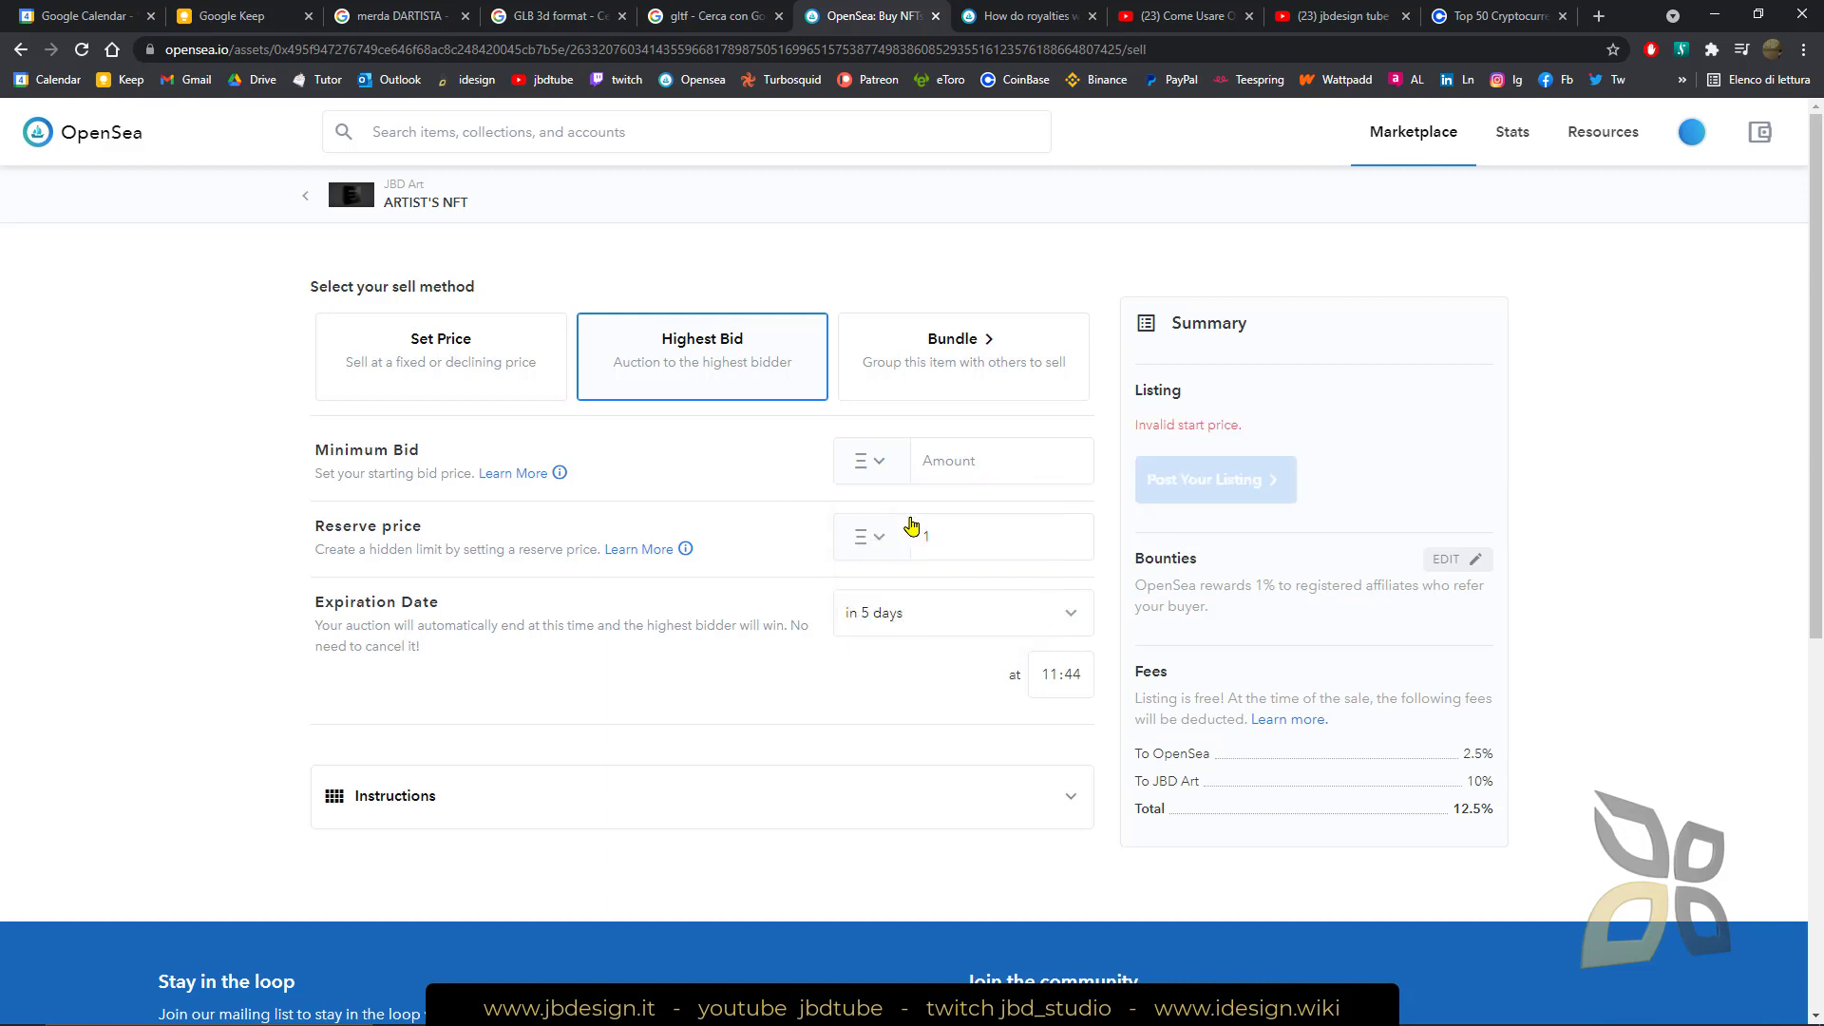
click(926, 465)
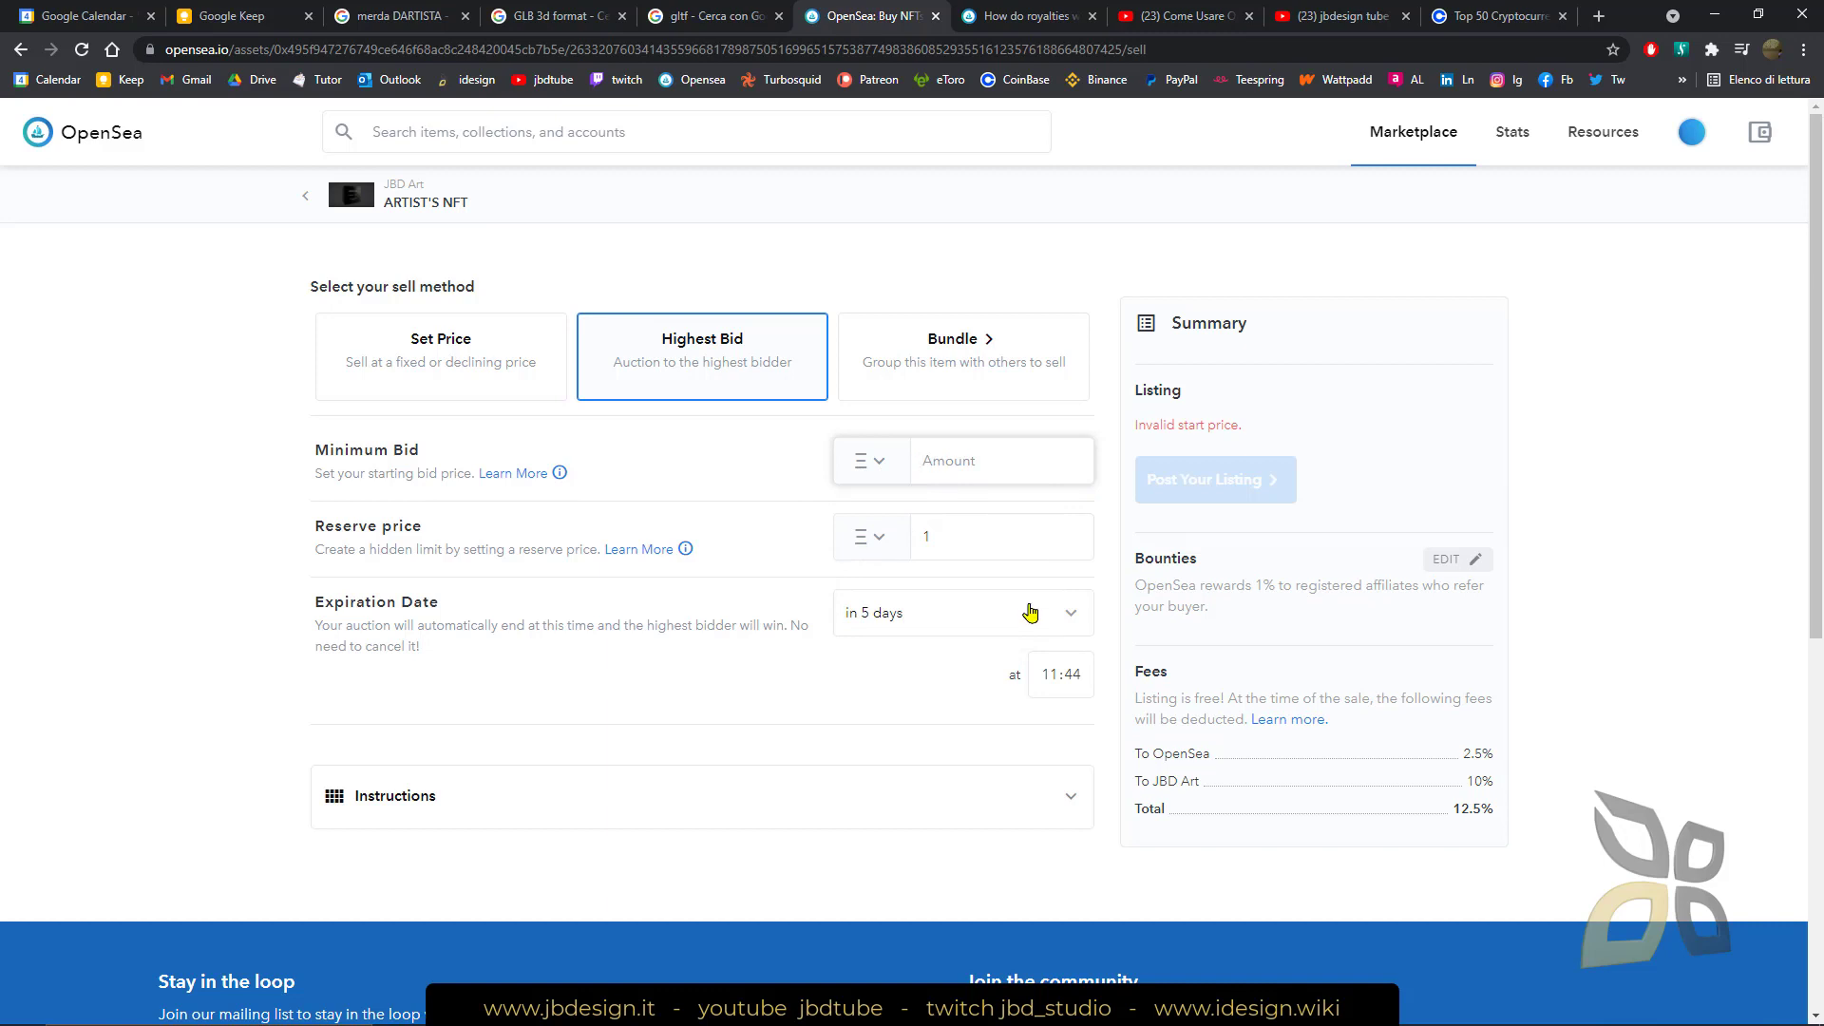
Step: View the Coinbase Prices page, then switch to YouTube and search the jbdesign tube channel for "coinbase"
click(1499, 17)
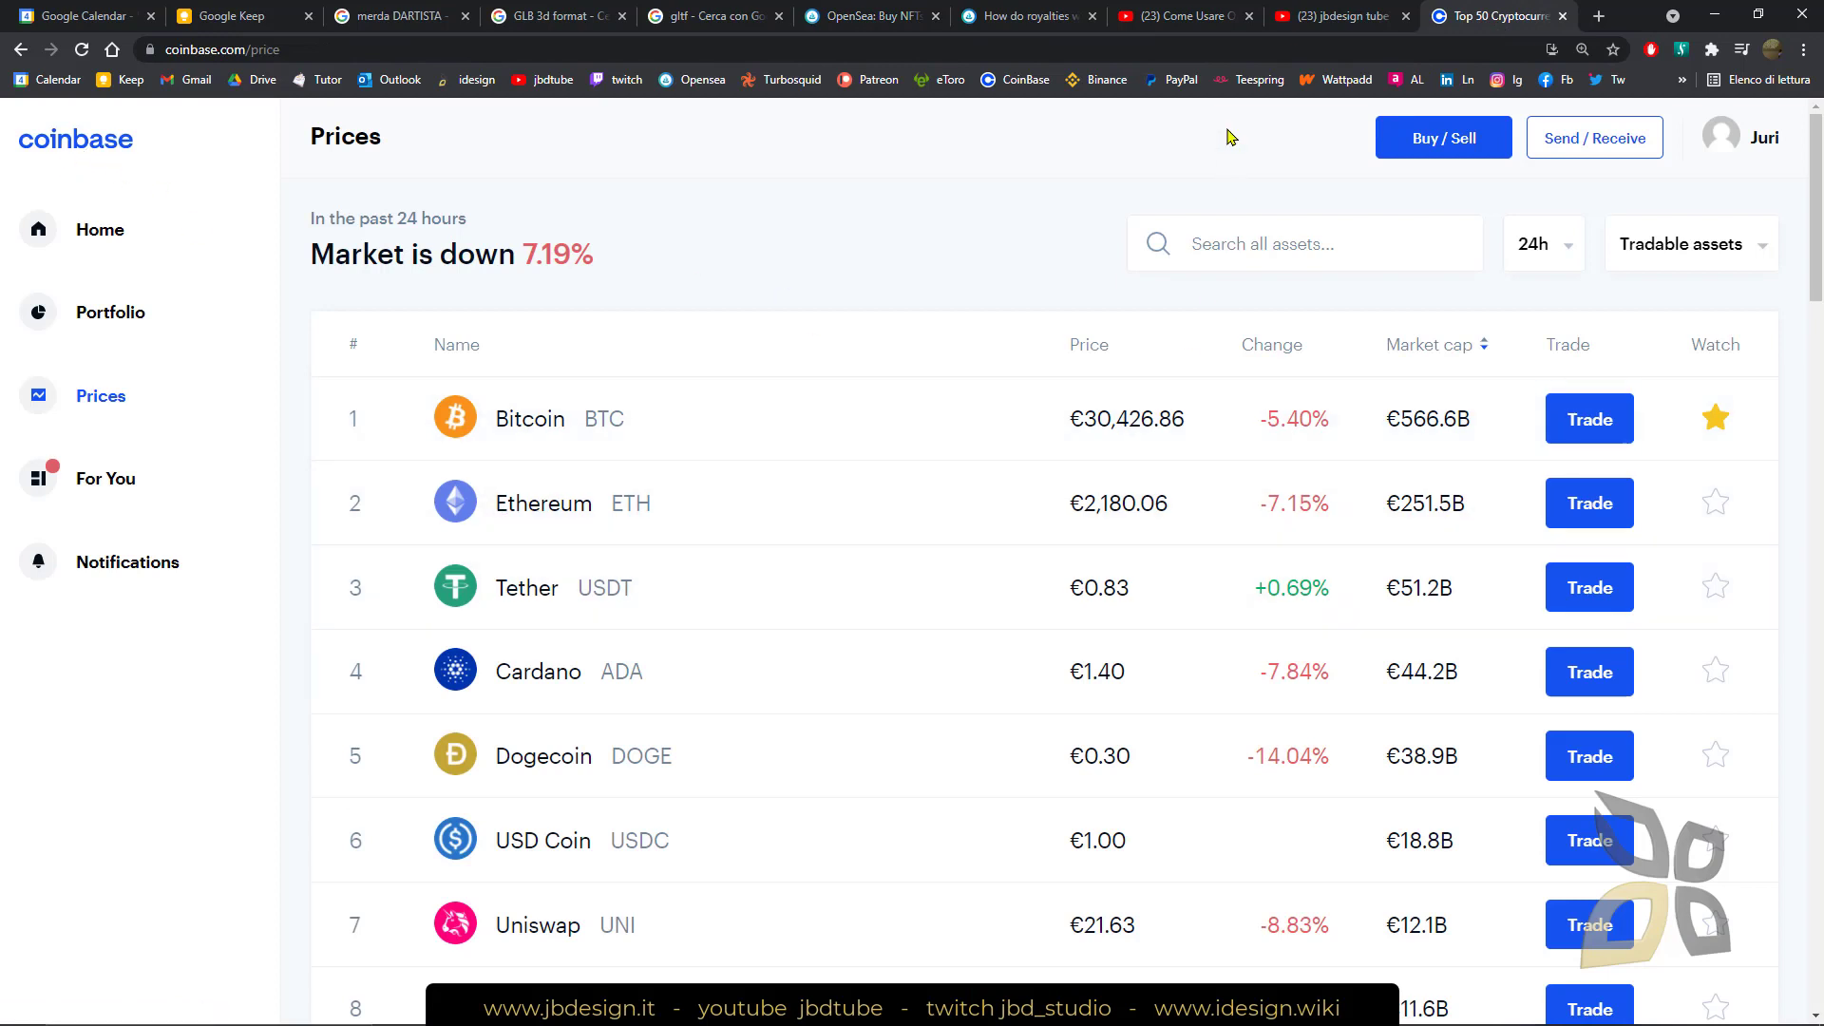
click(1303, 21)
scroll(1329, 313, up, 5)
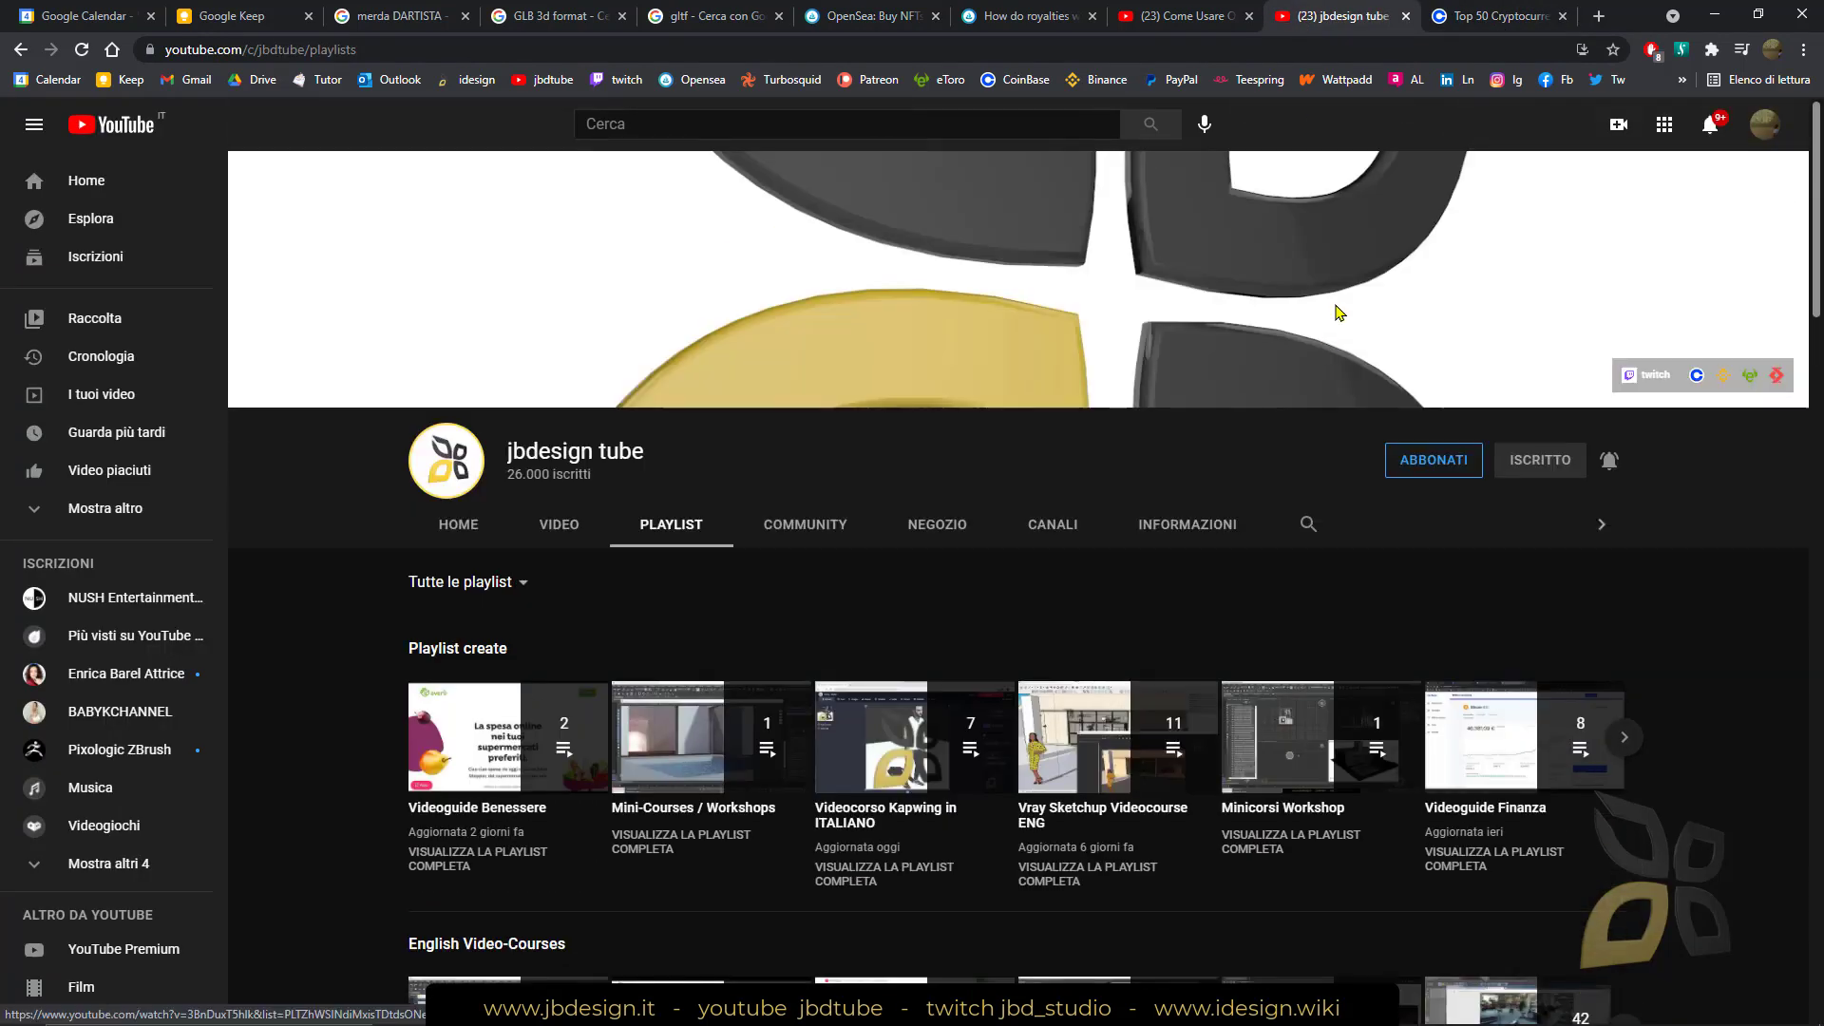
click(1321, 535)
text(coi)
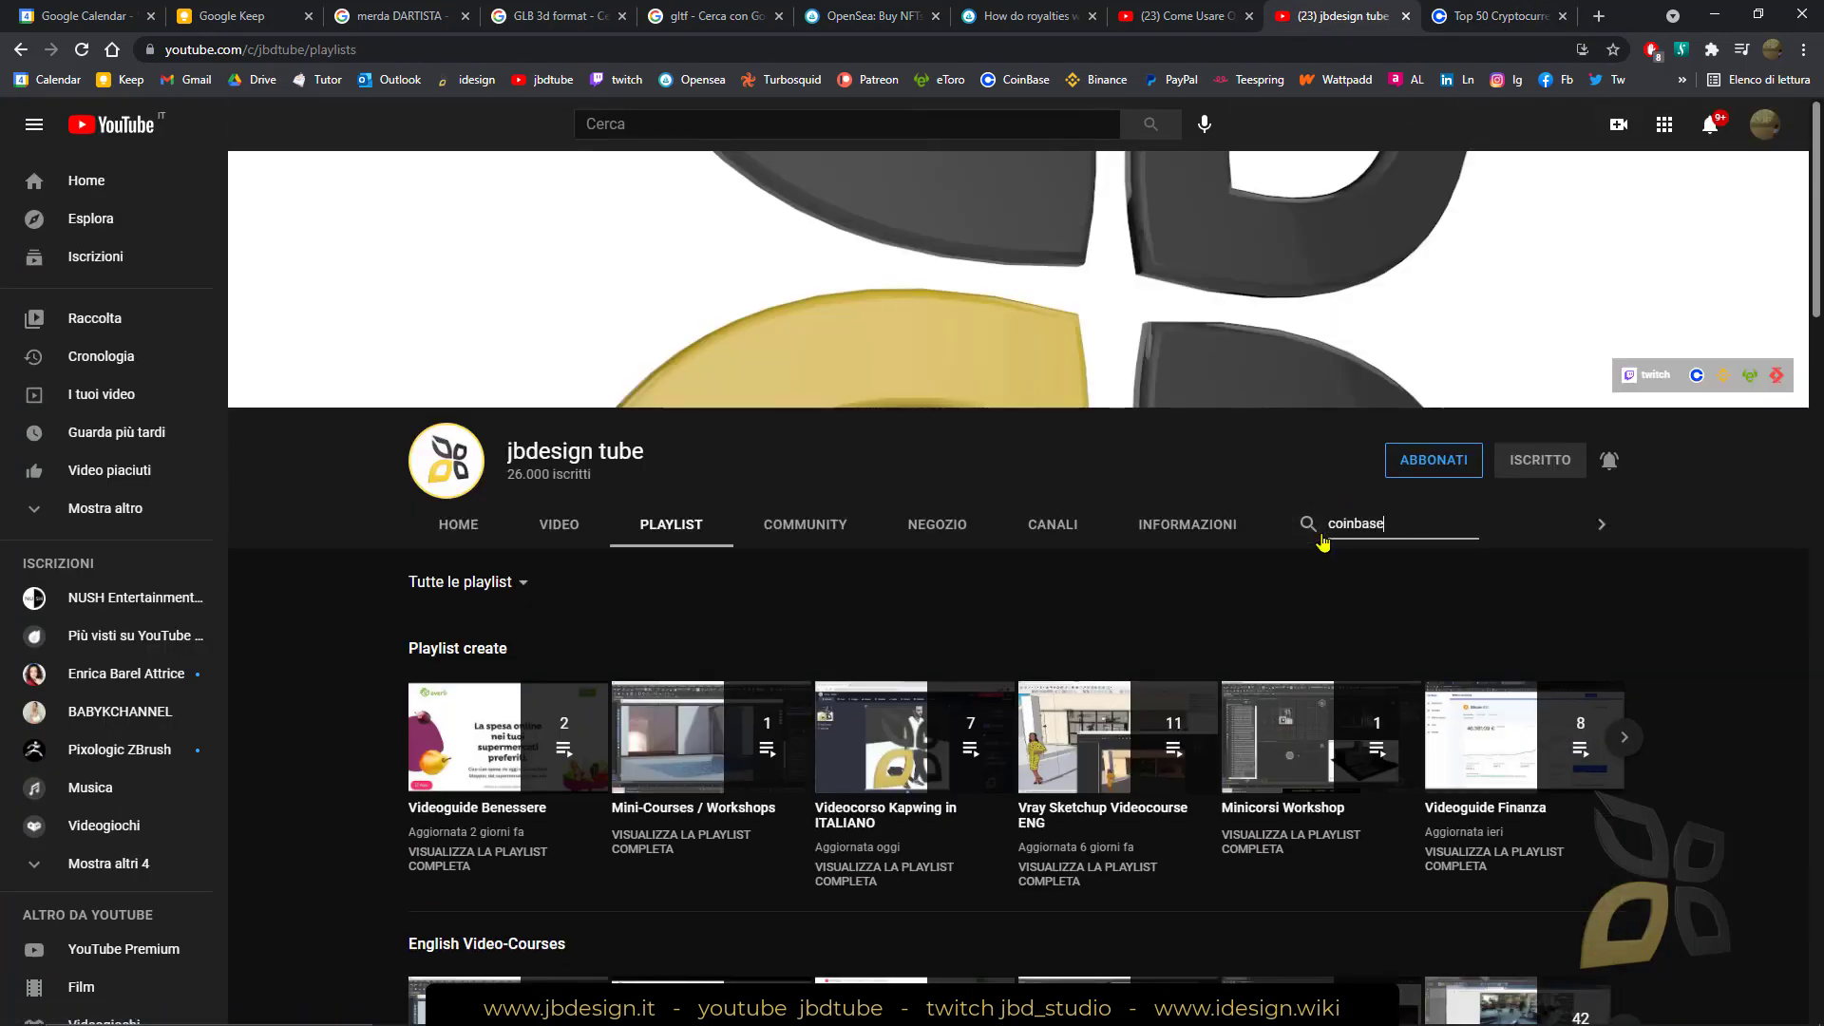
text(nbase)
key(Return)
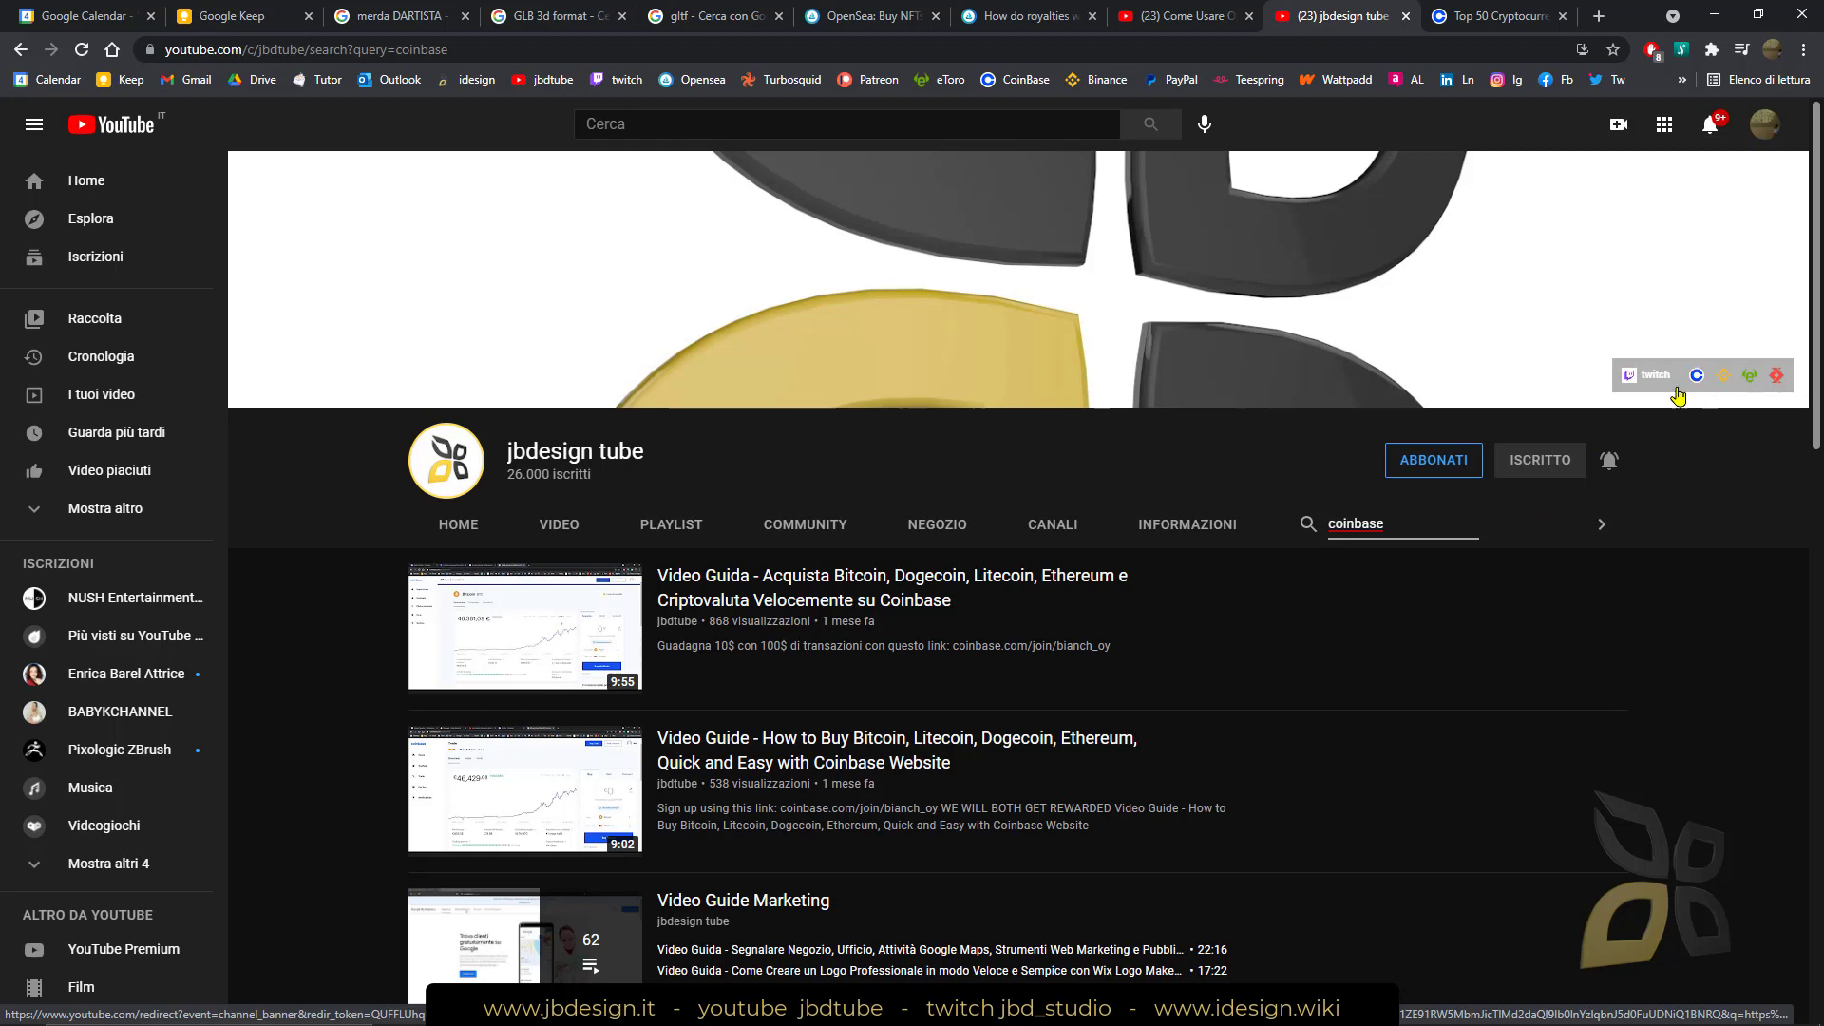
Step: View the jbdesign tube channel's information page and its list of external links, including coinbase
click(1230, 528)
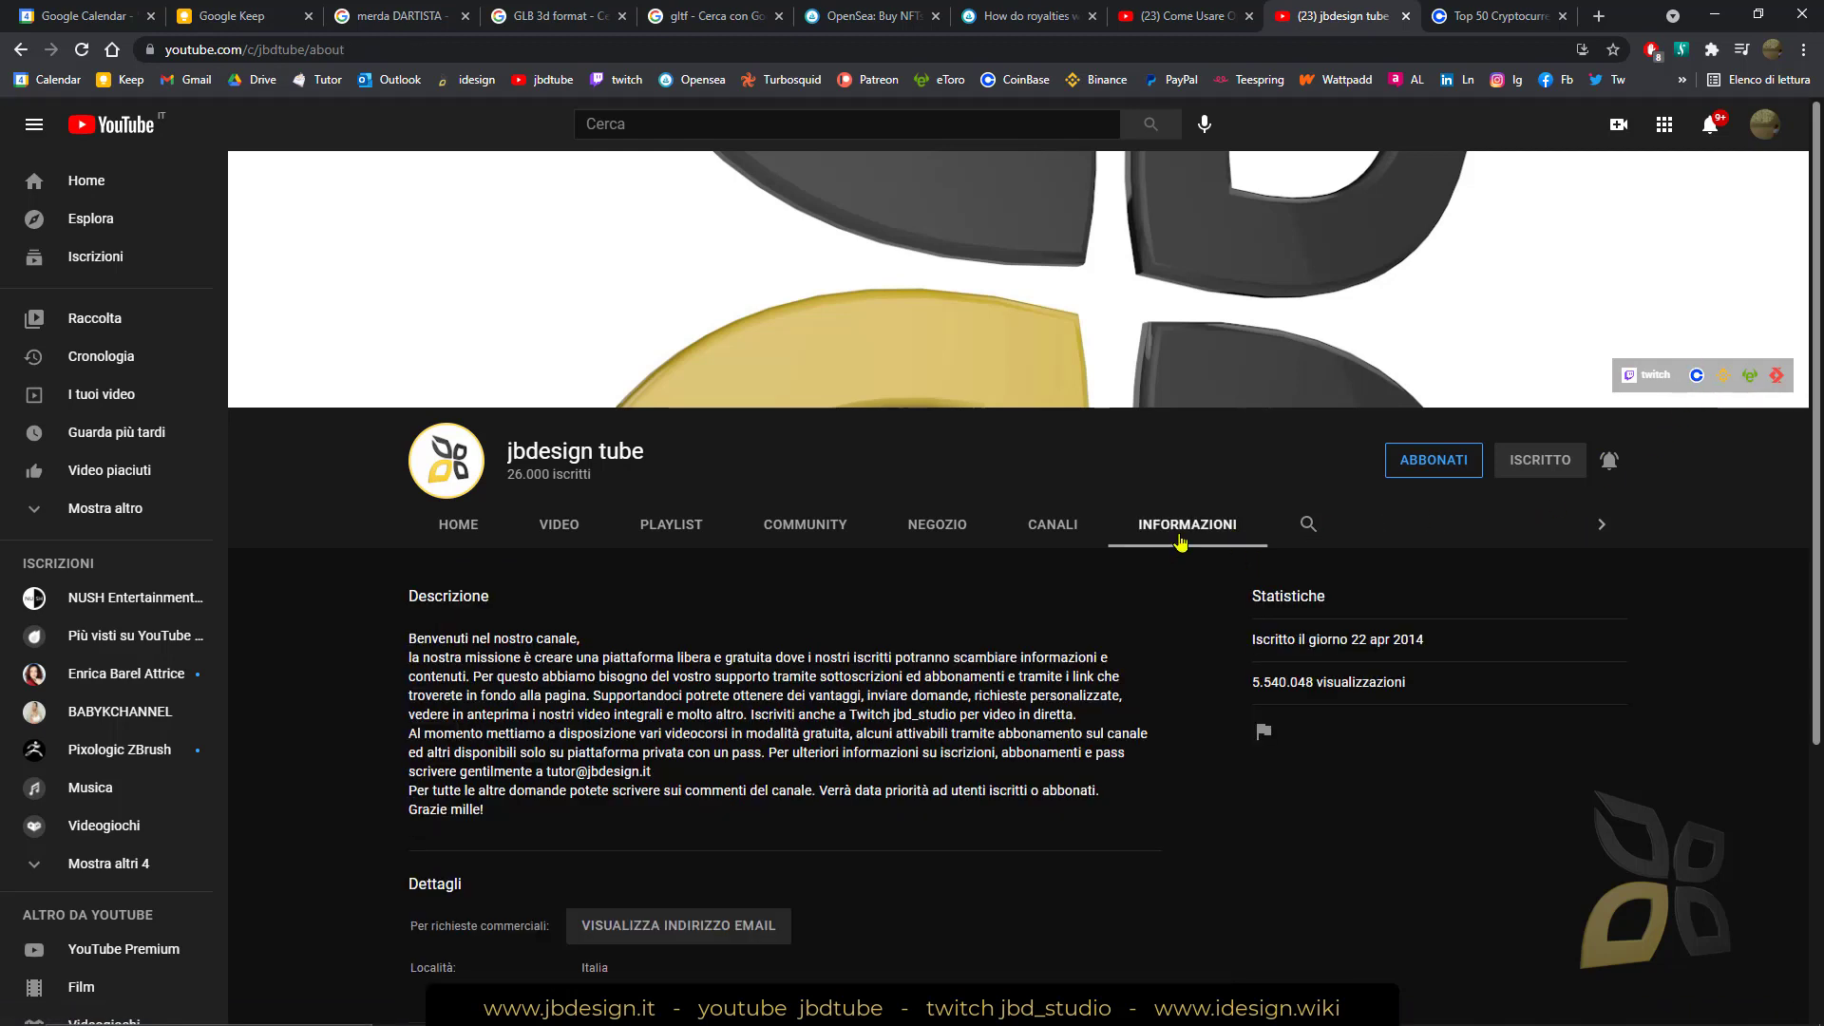
scroll(756, 771, down, 4)
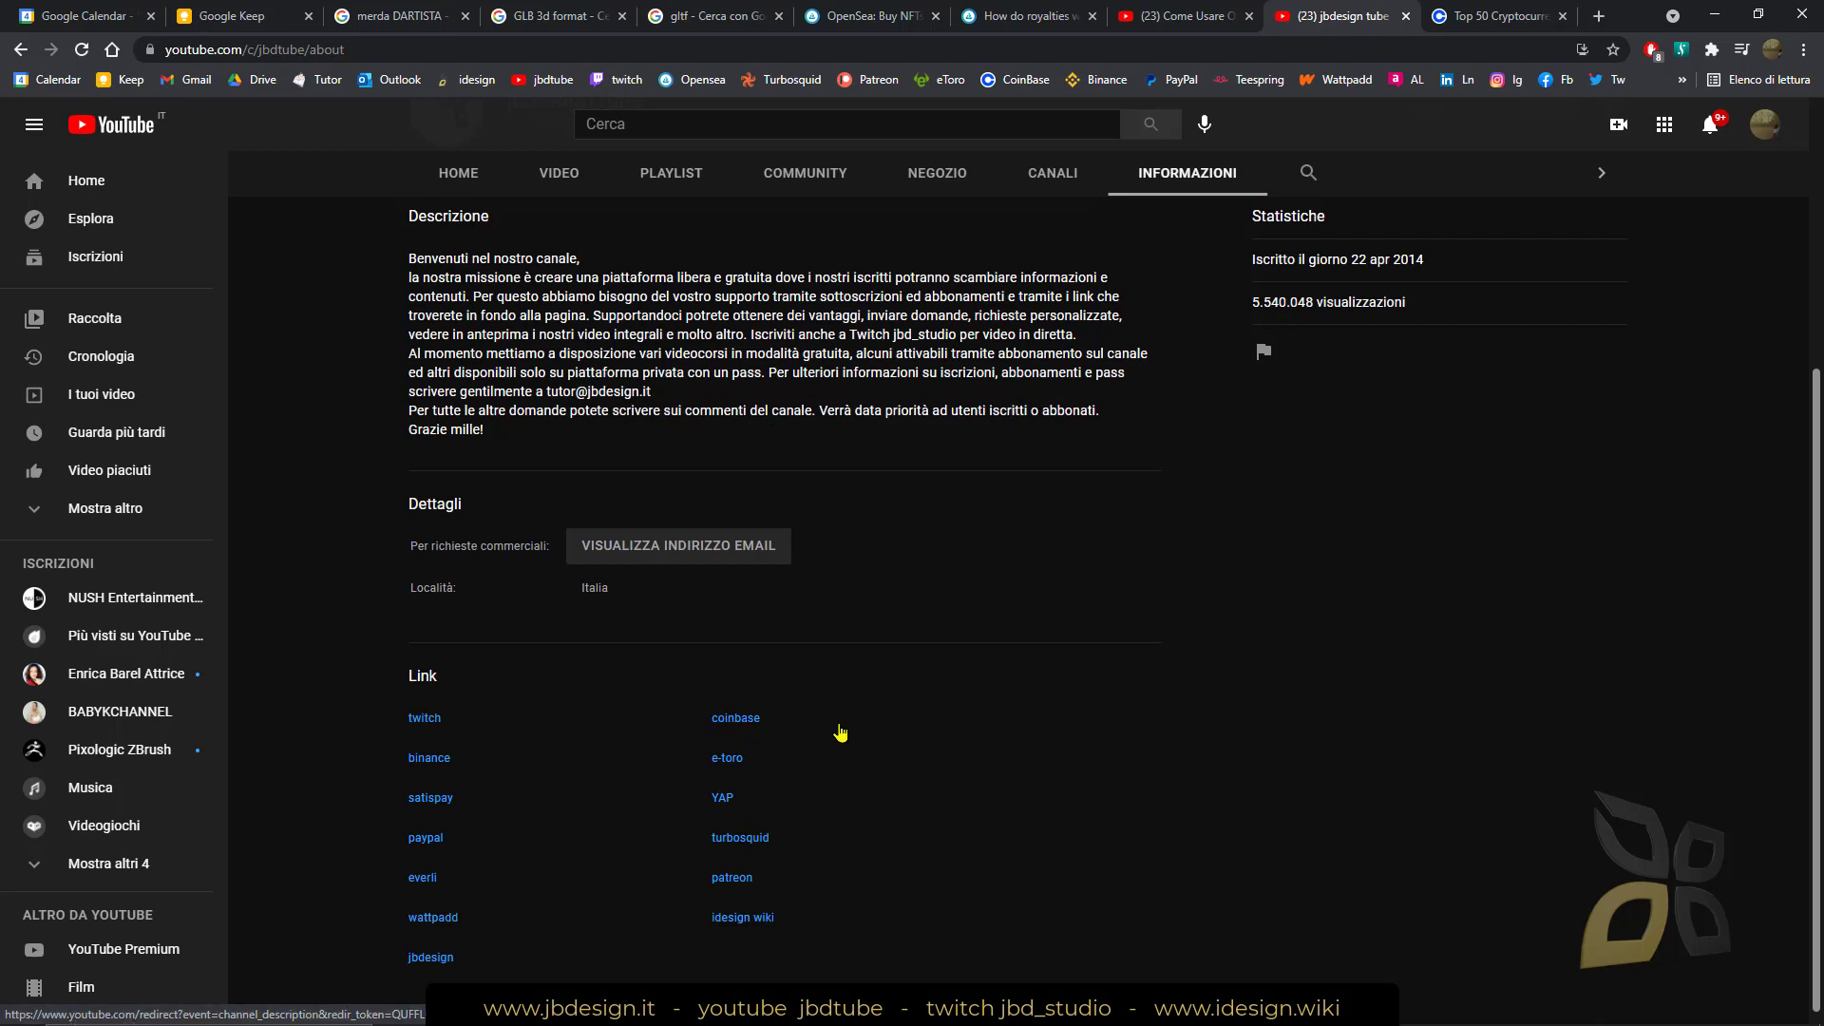
scroll(912, 722, up, 4)
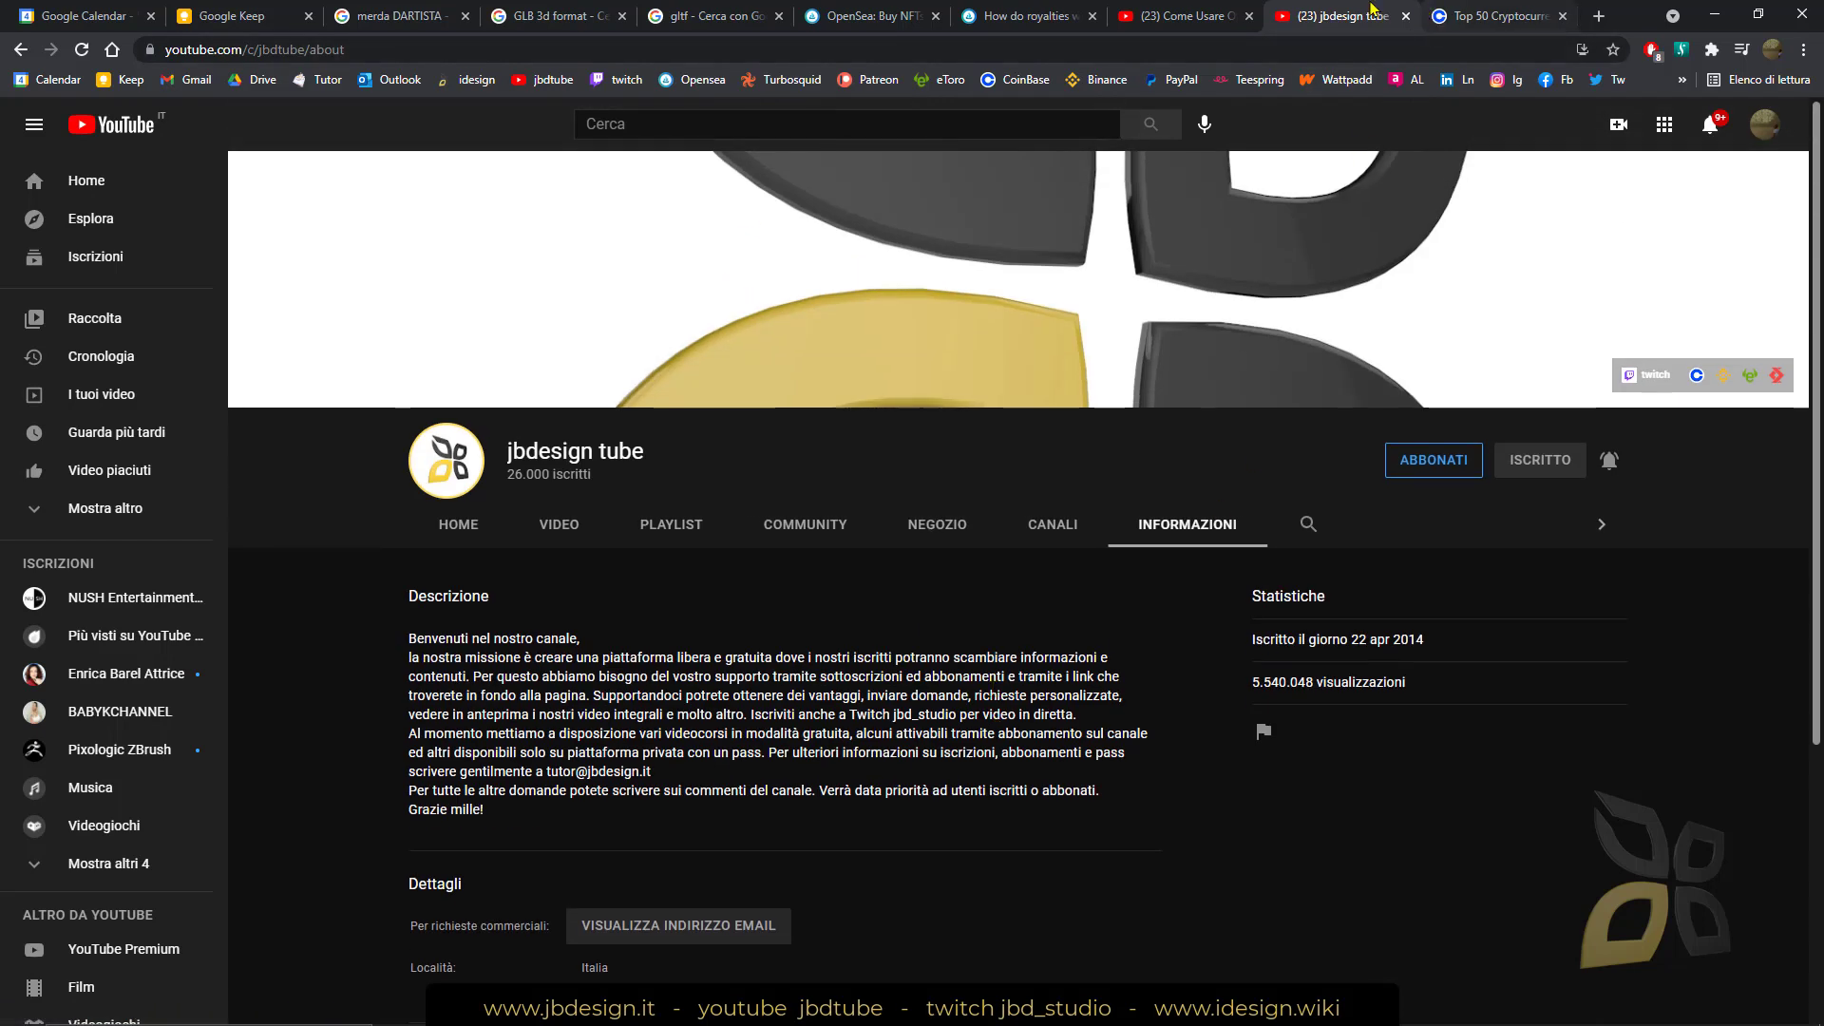
Step: Switch back to Coinbase and open the Ethereum price page
click(1438, 15)
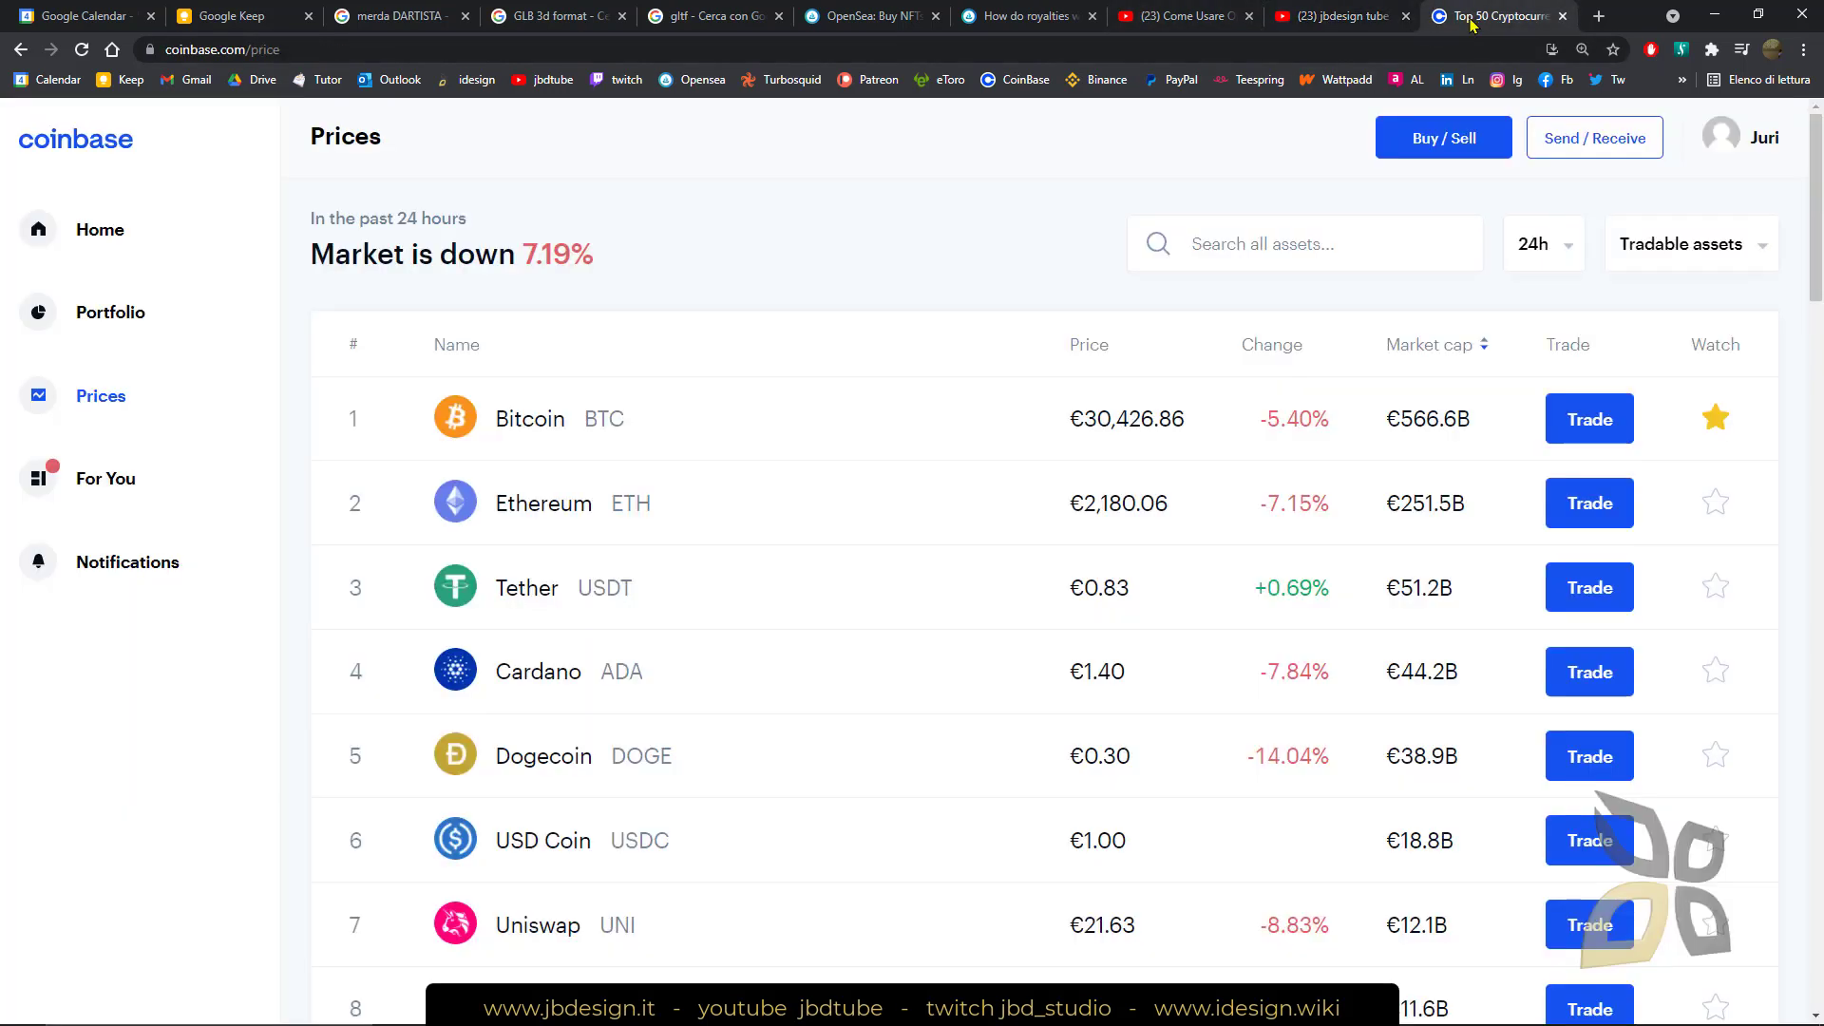
click(611, 510)
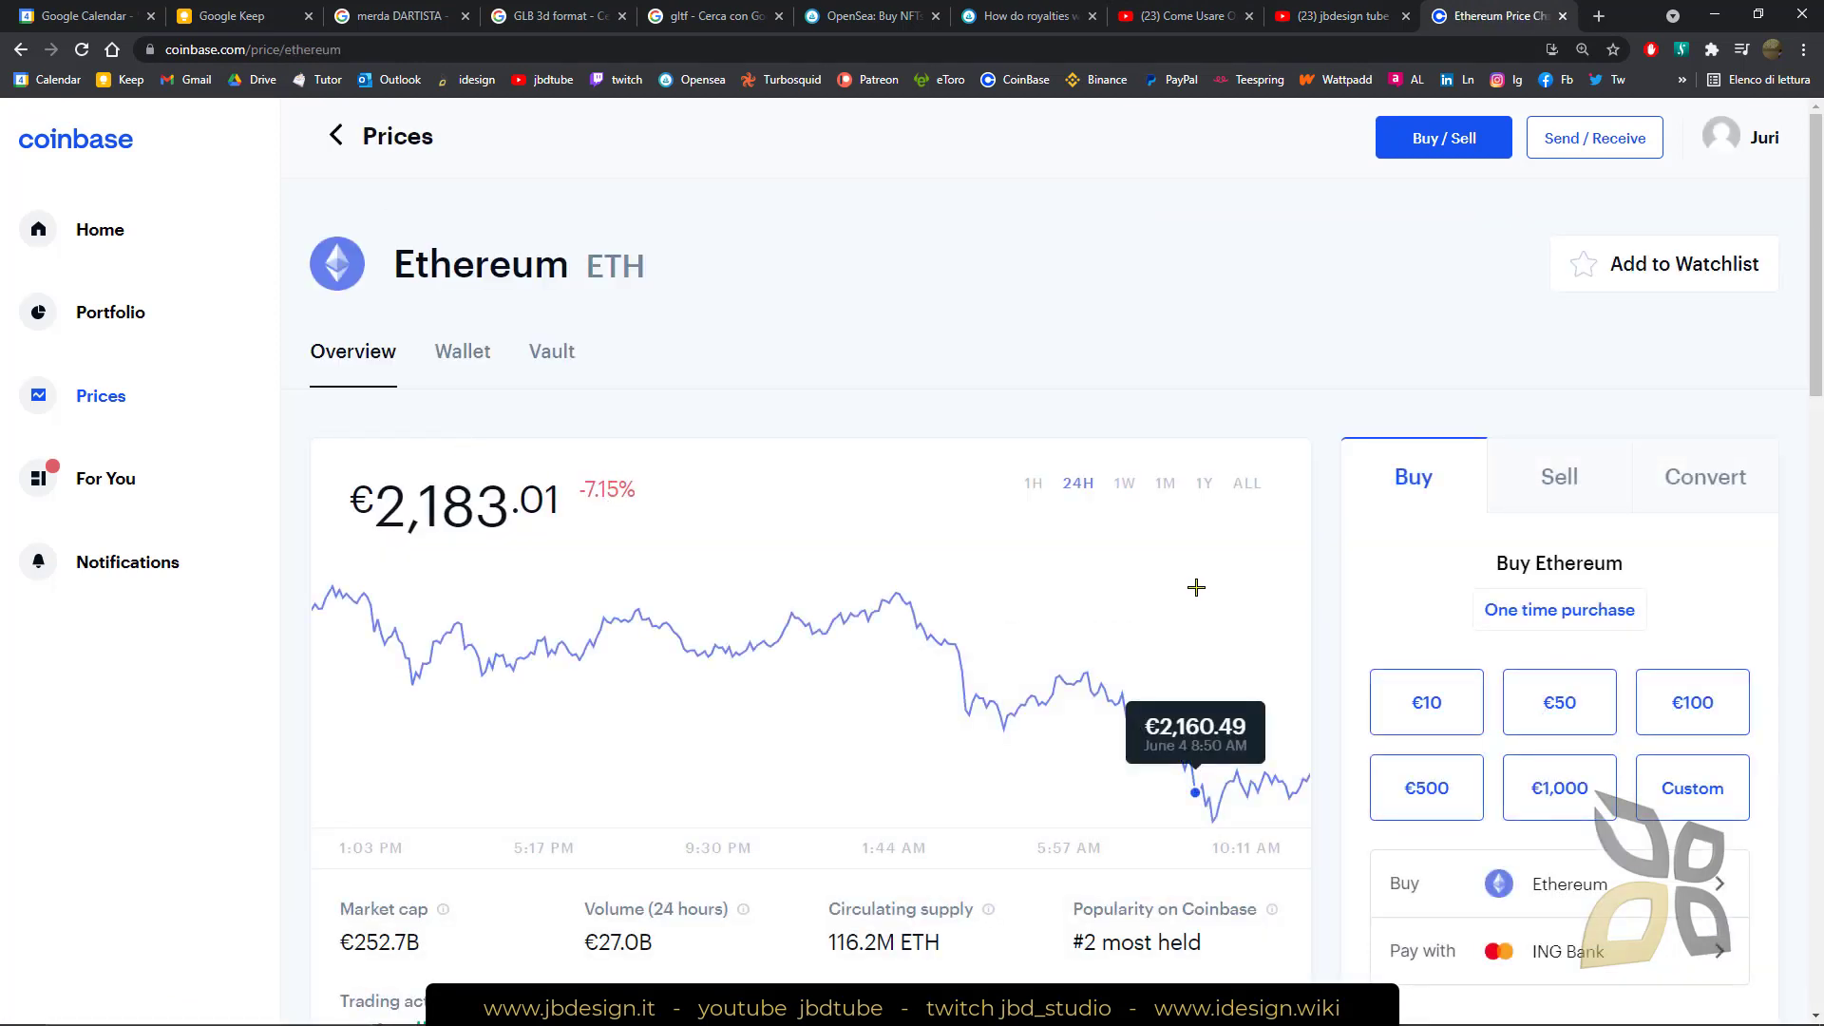
Step: Preview a one-time purchase of €10 of Ethereum paid through ING Bank
scroll(1195, 585, down, 1)
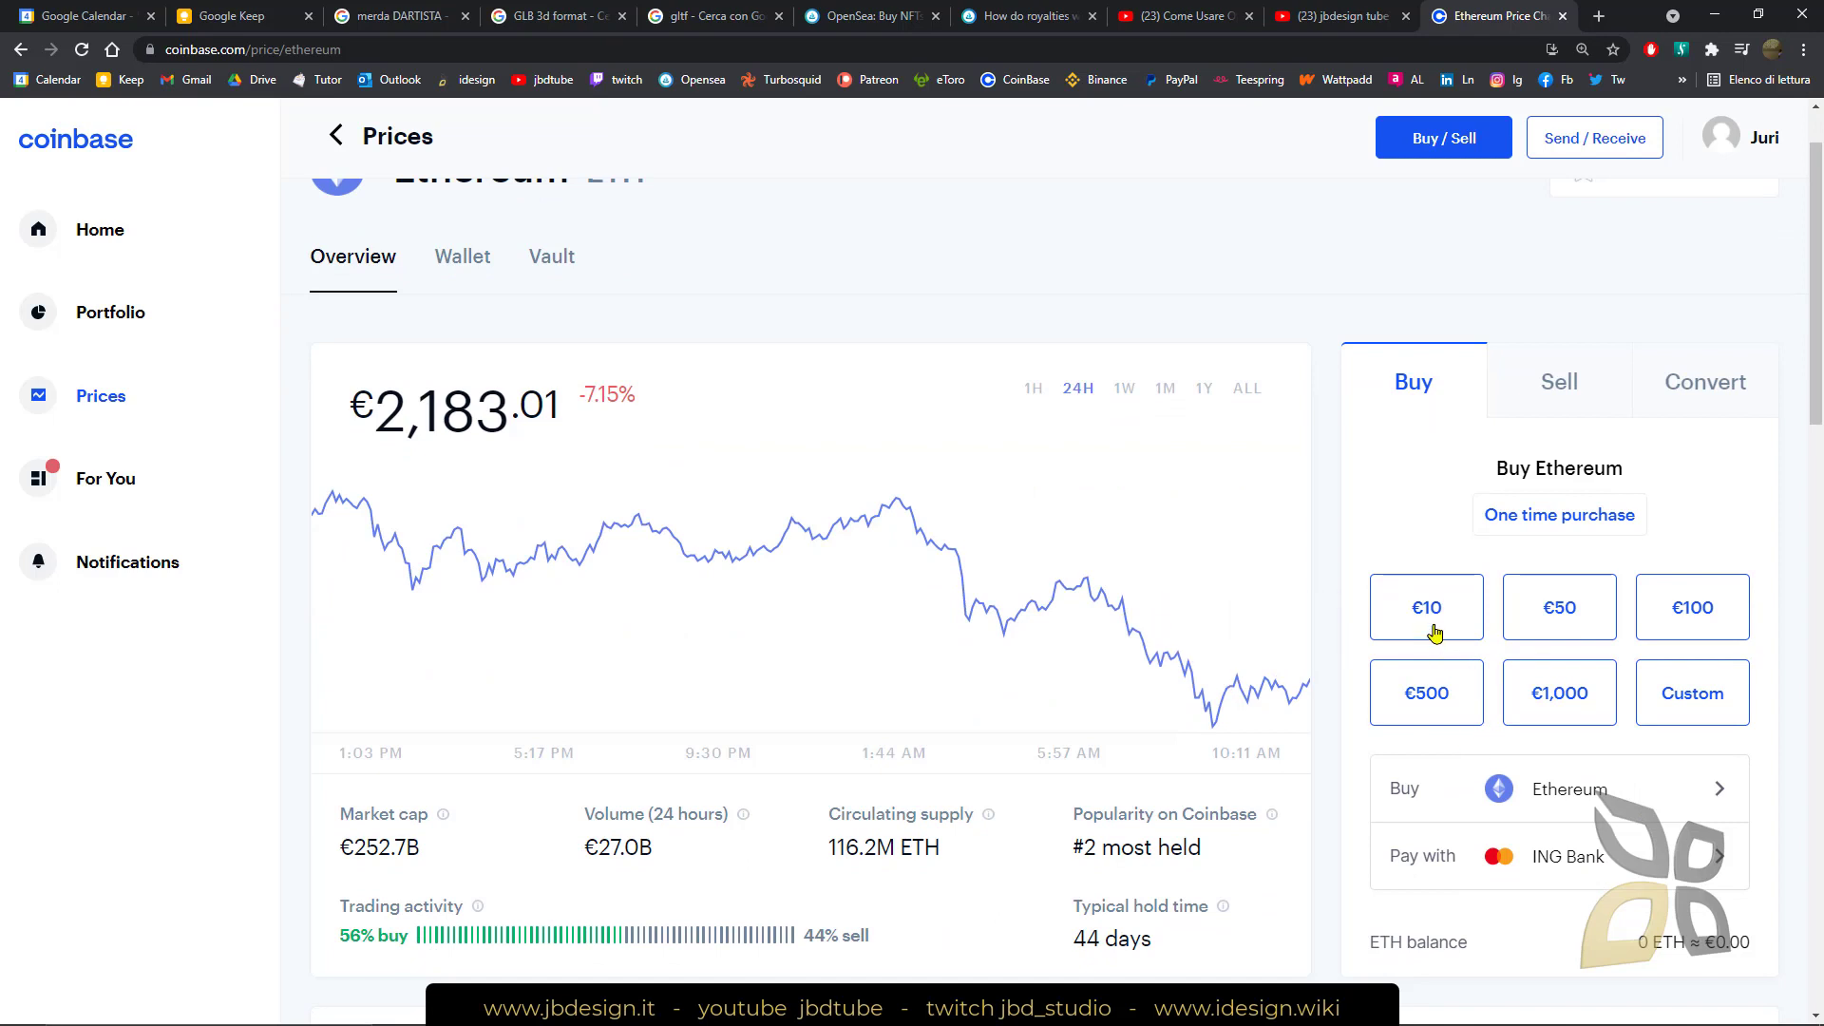
click(1428, 613)
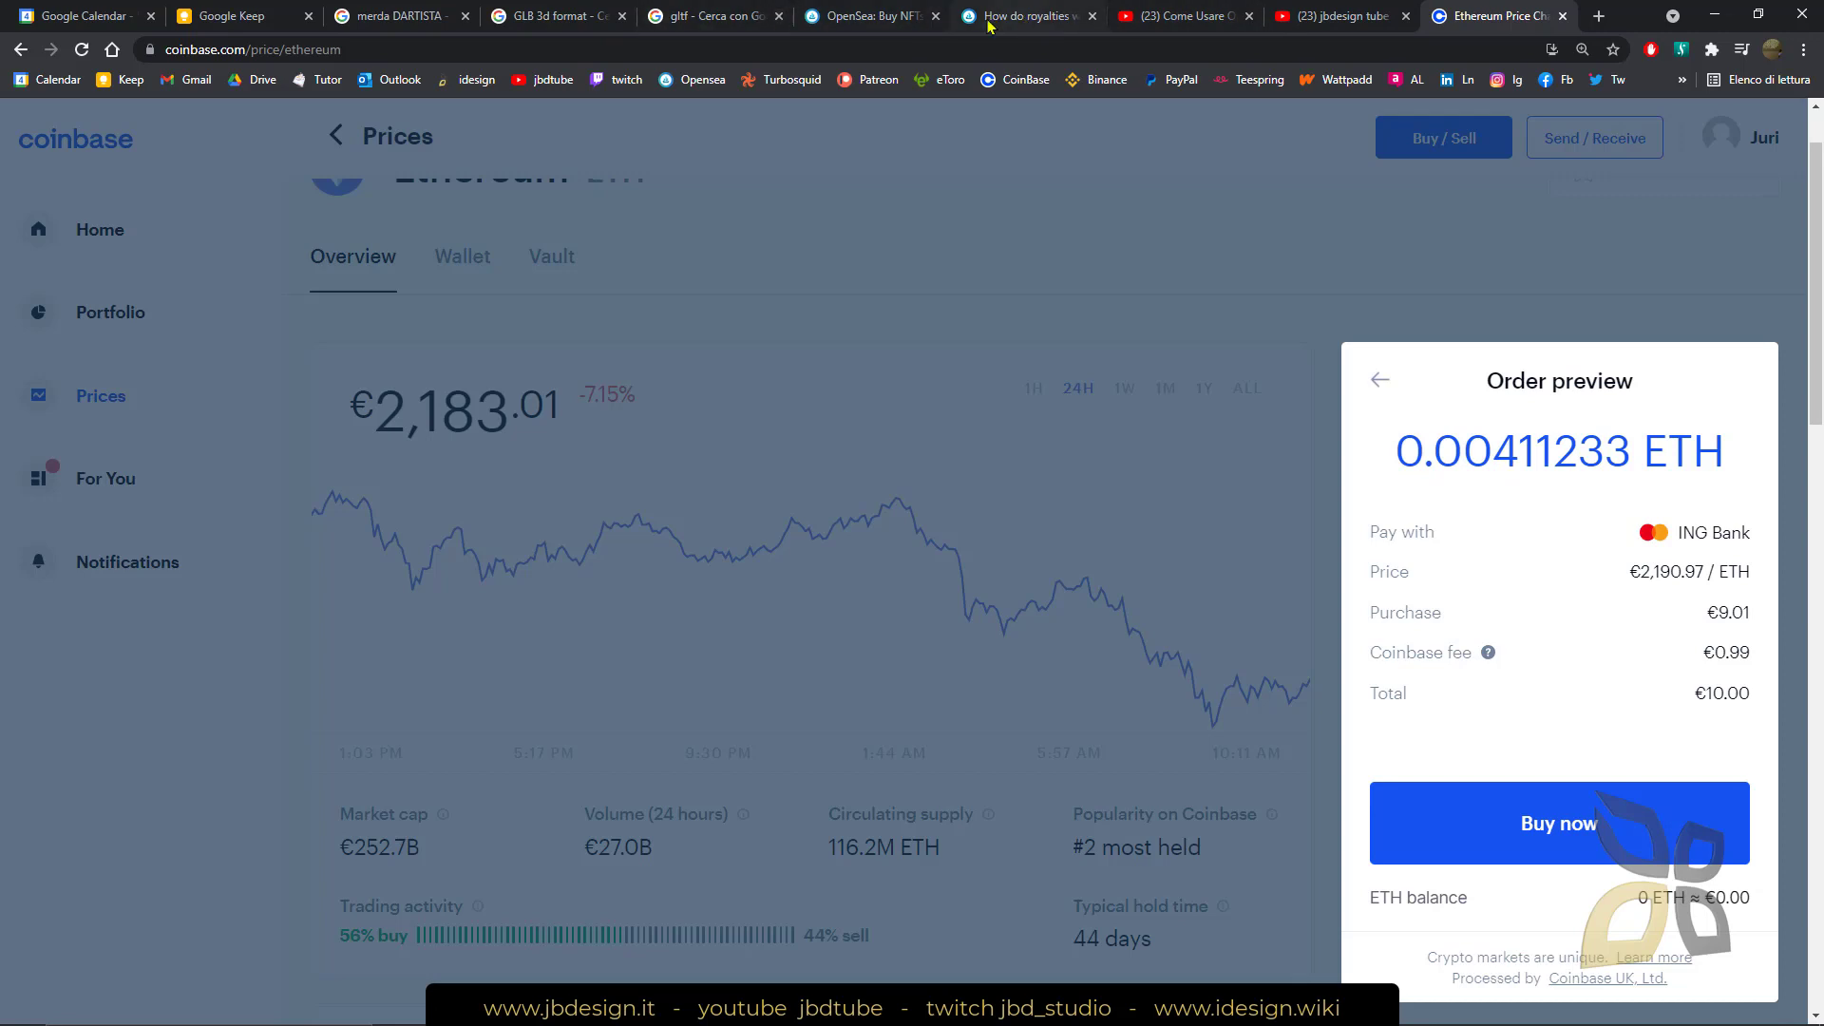
Step: Switch back to the OpenSea sell page and set the minimum bid for ARTIST'S NFT to 0.007 ETH
click(871, 19)
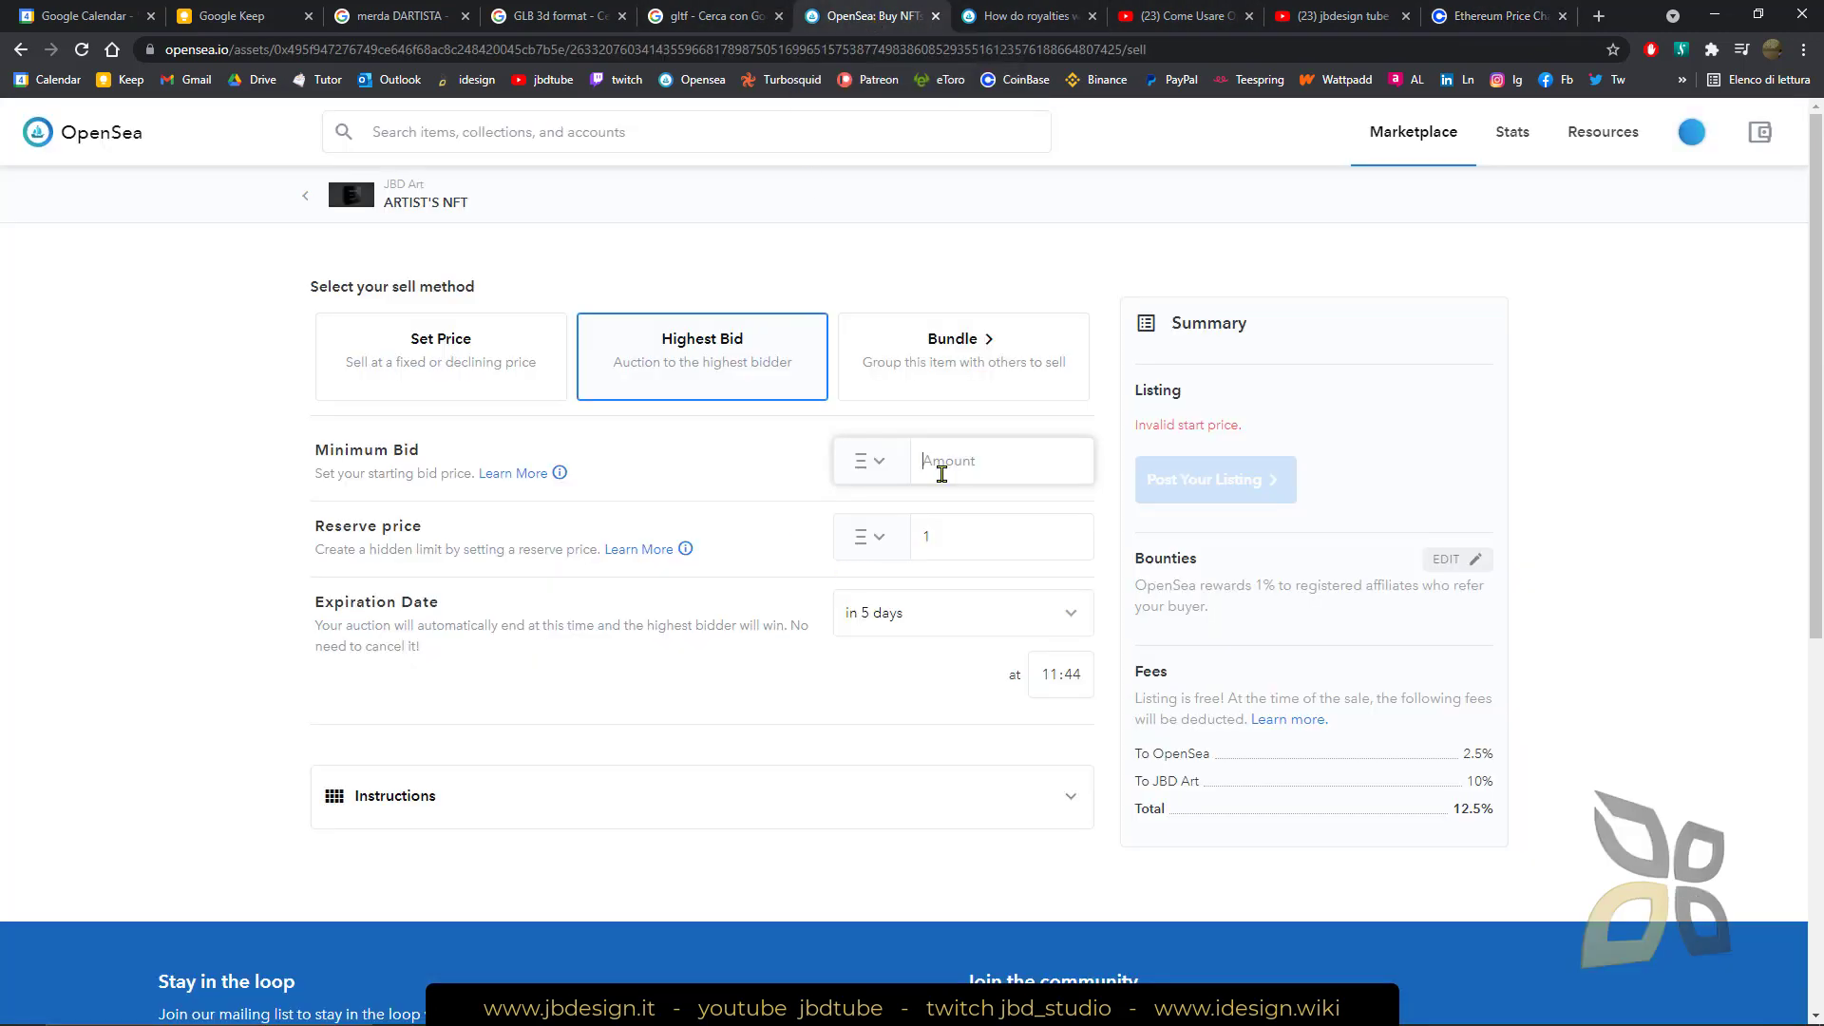
text(0.007)
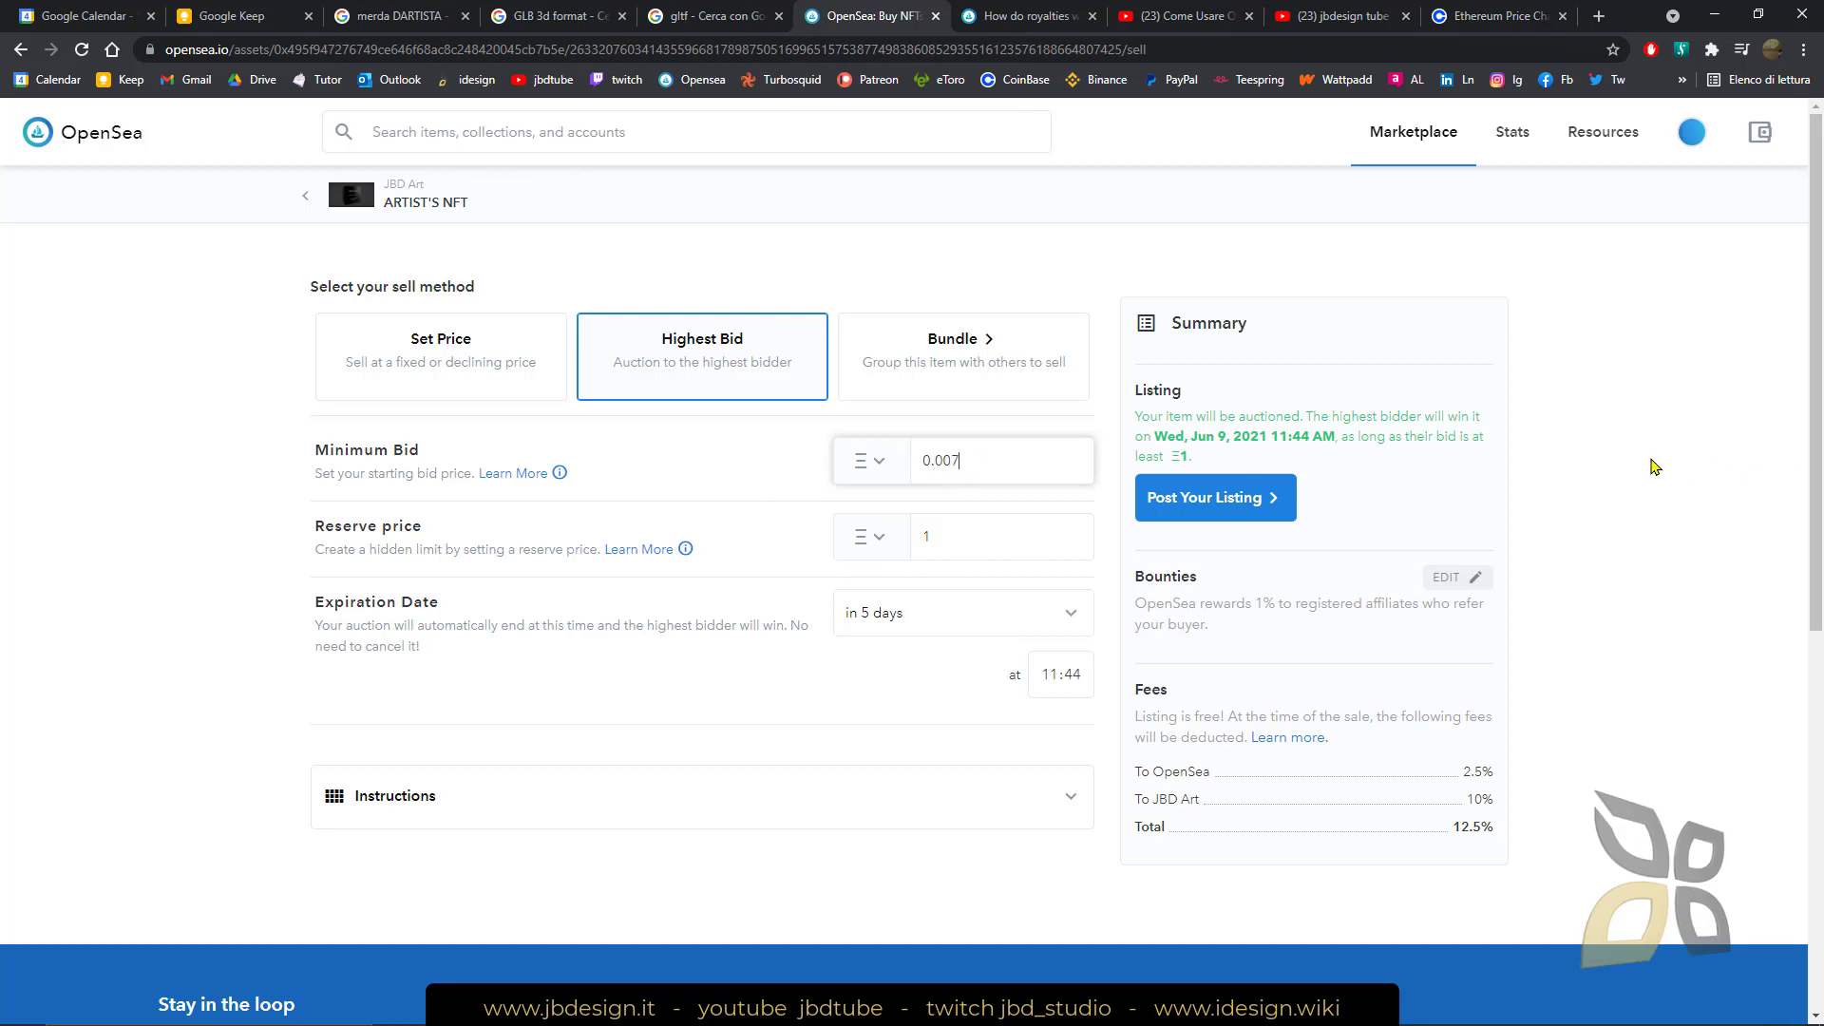
click(1046, 493)
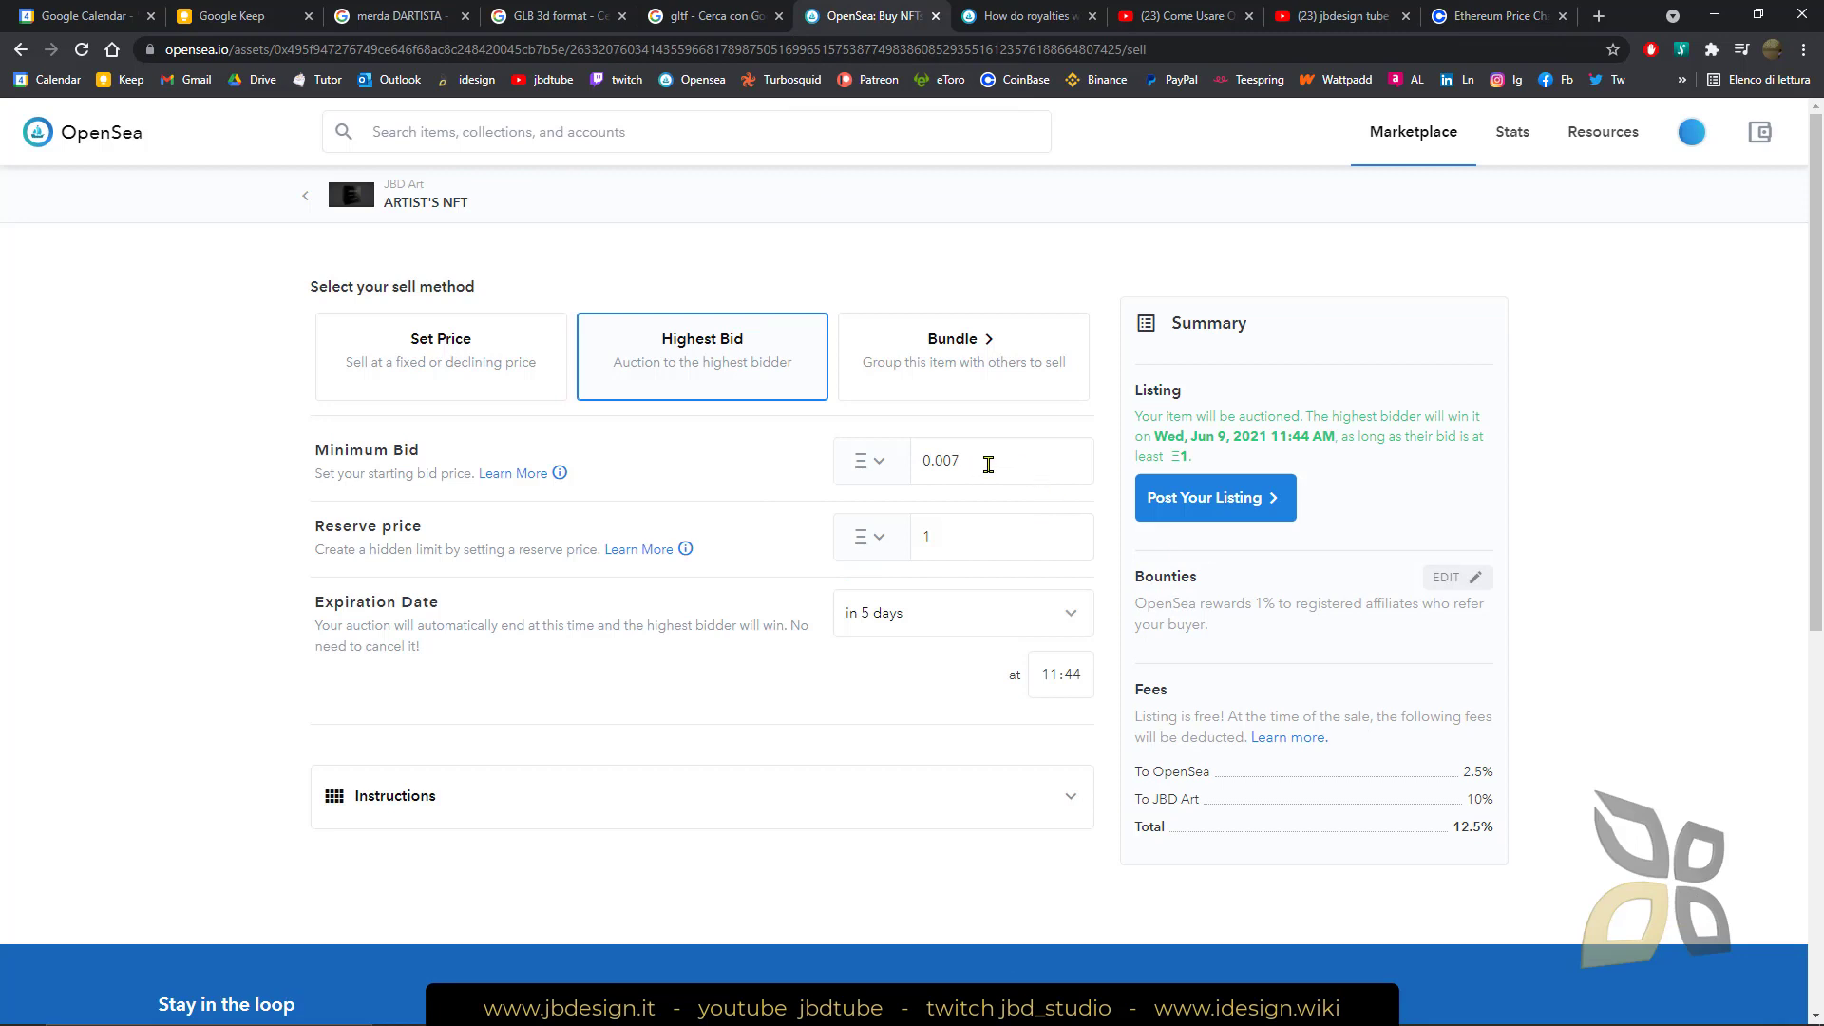
click(868, 480)
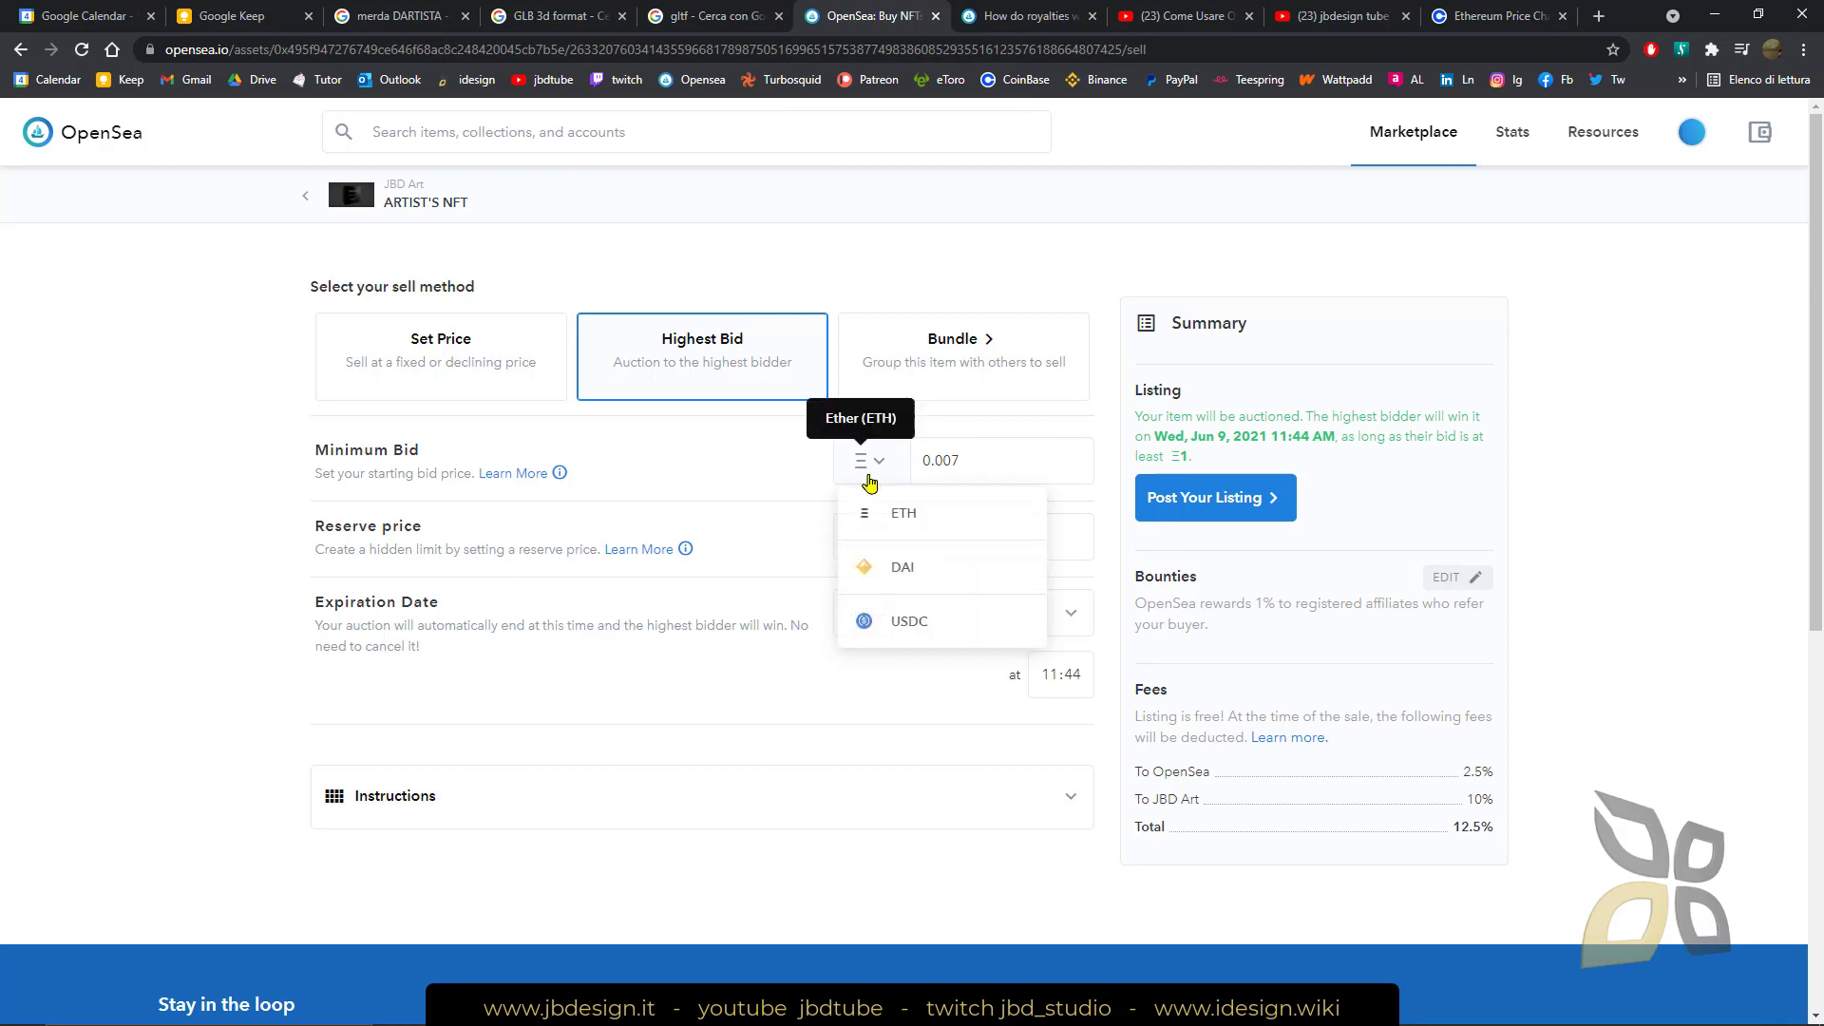
click(903, 524)
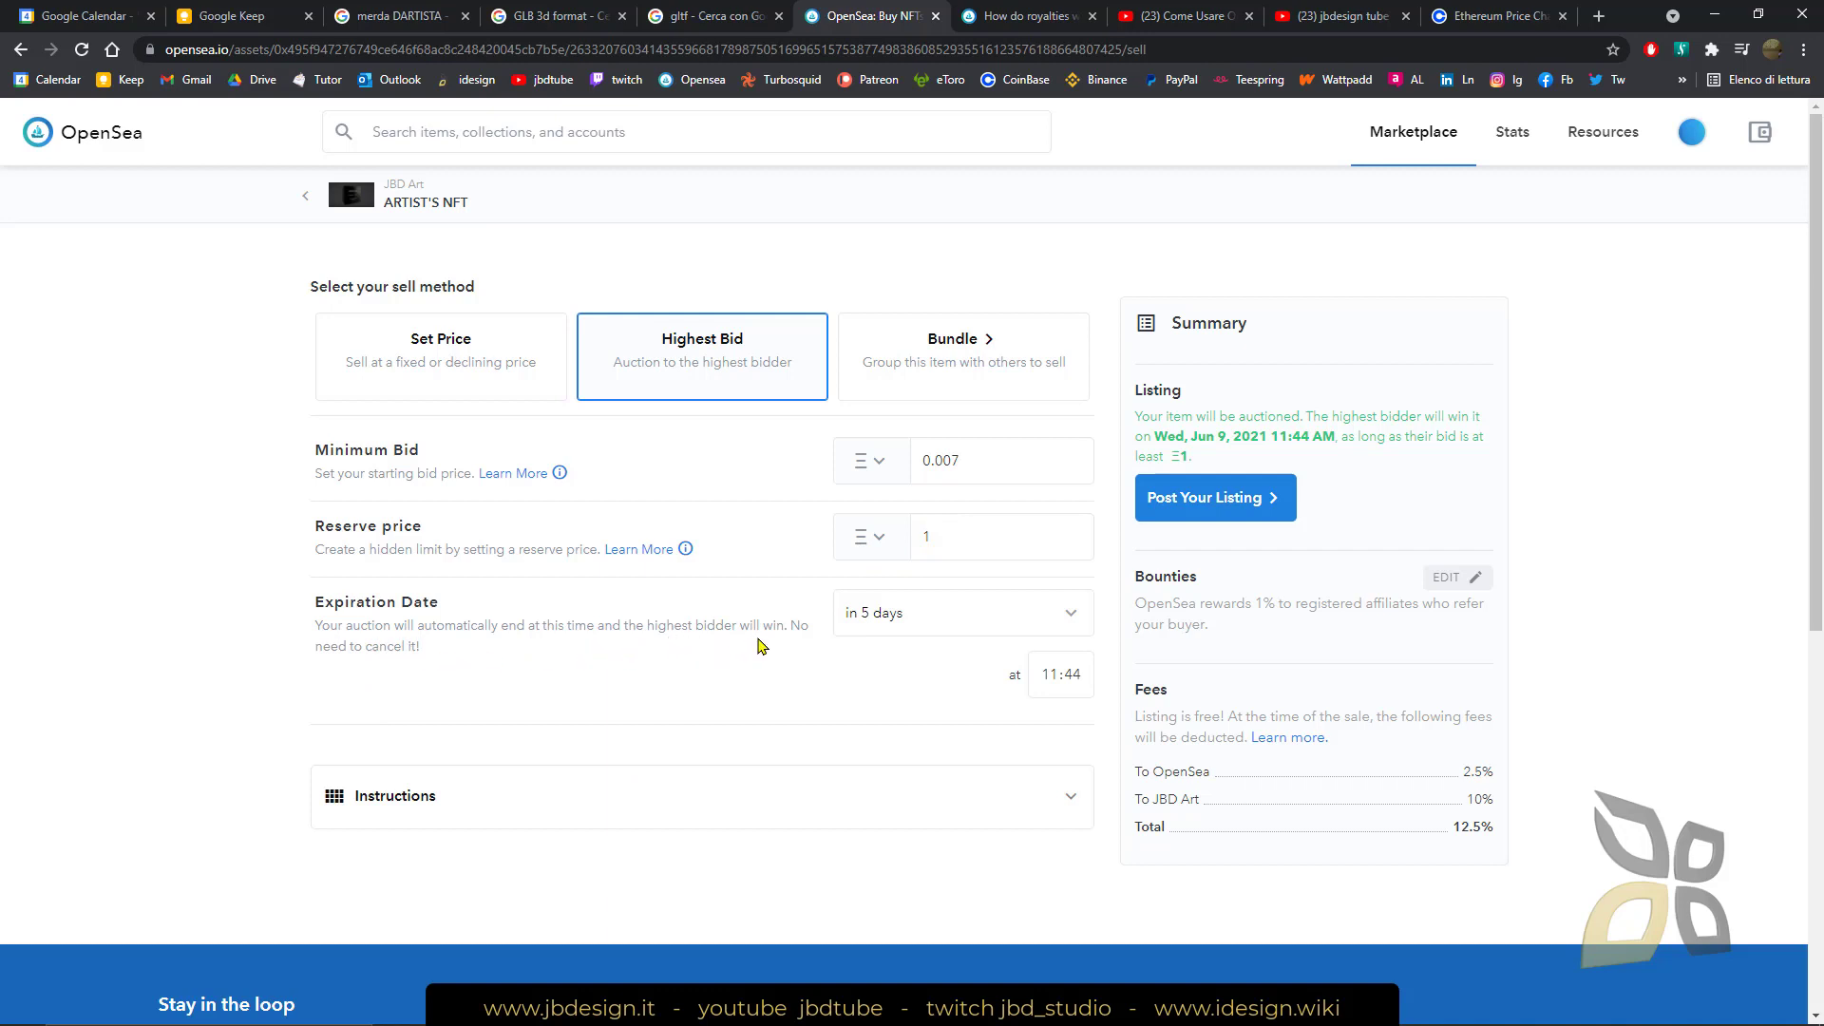
Step: Try never as the auction's expiration date, and set it to 1 month instead
click(950, 615)
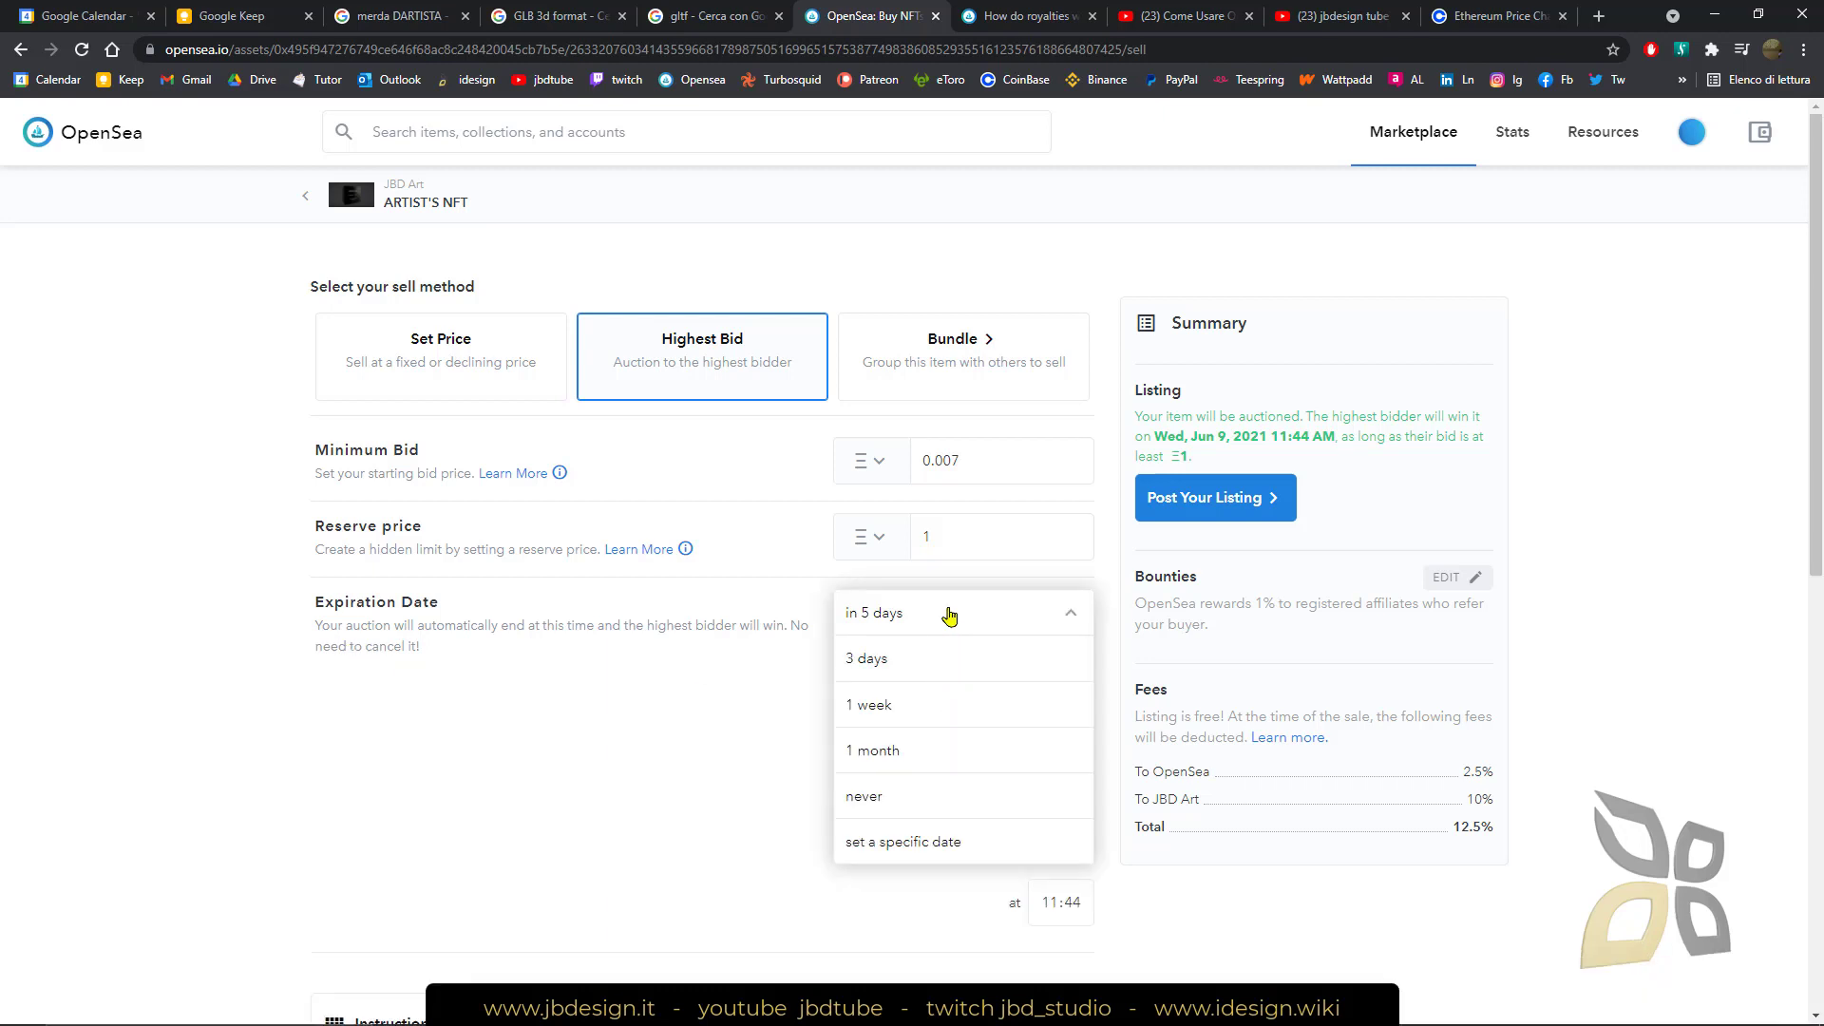
click(897, 798)
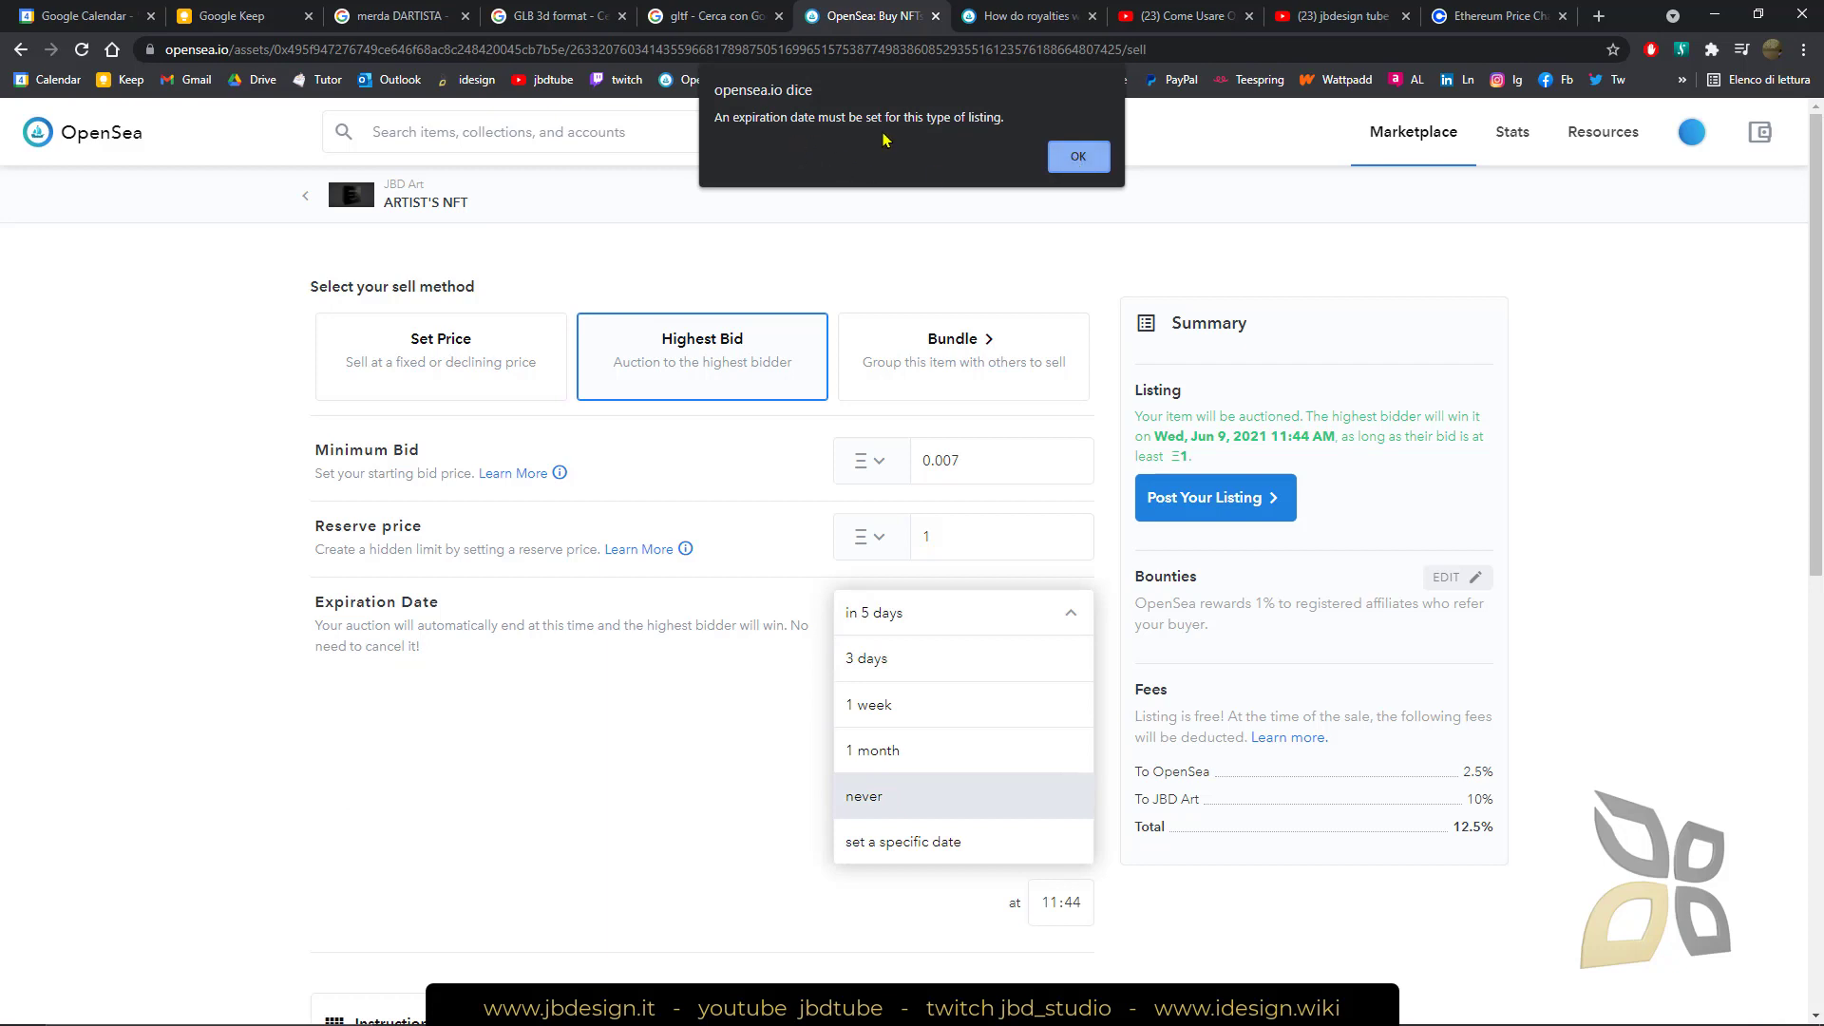
click(1068, 158)
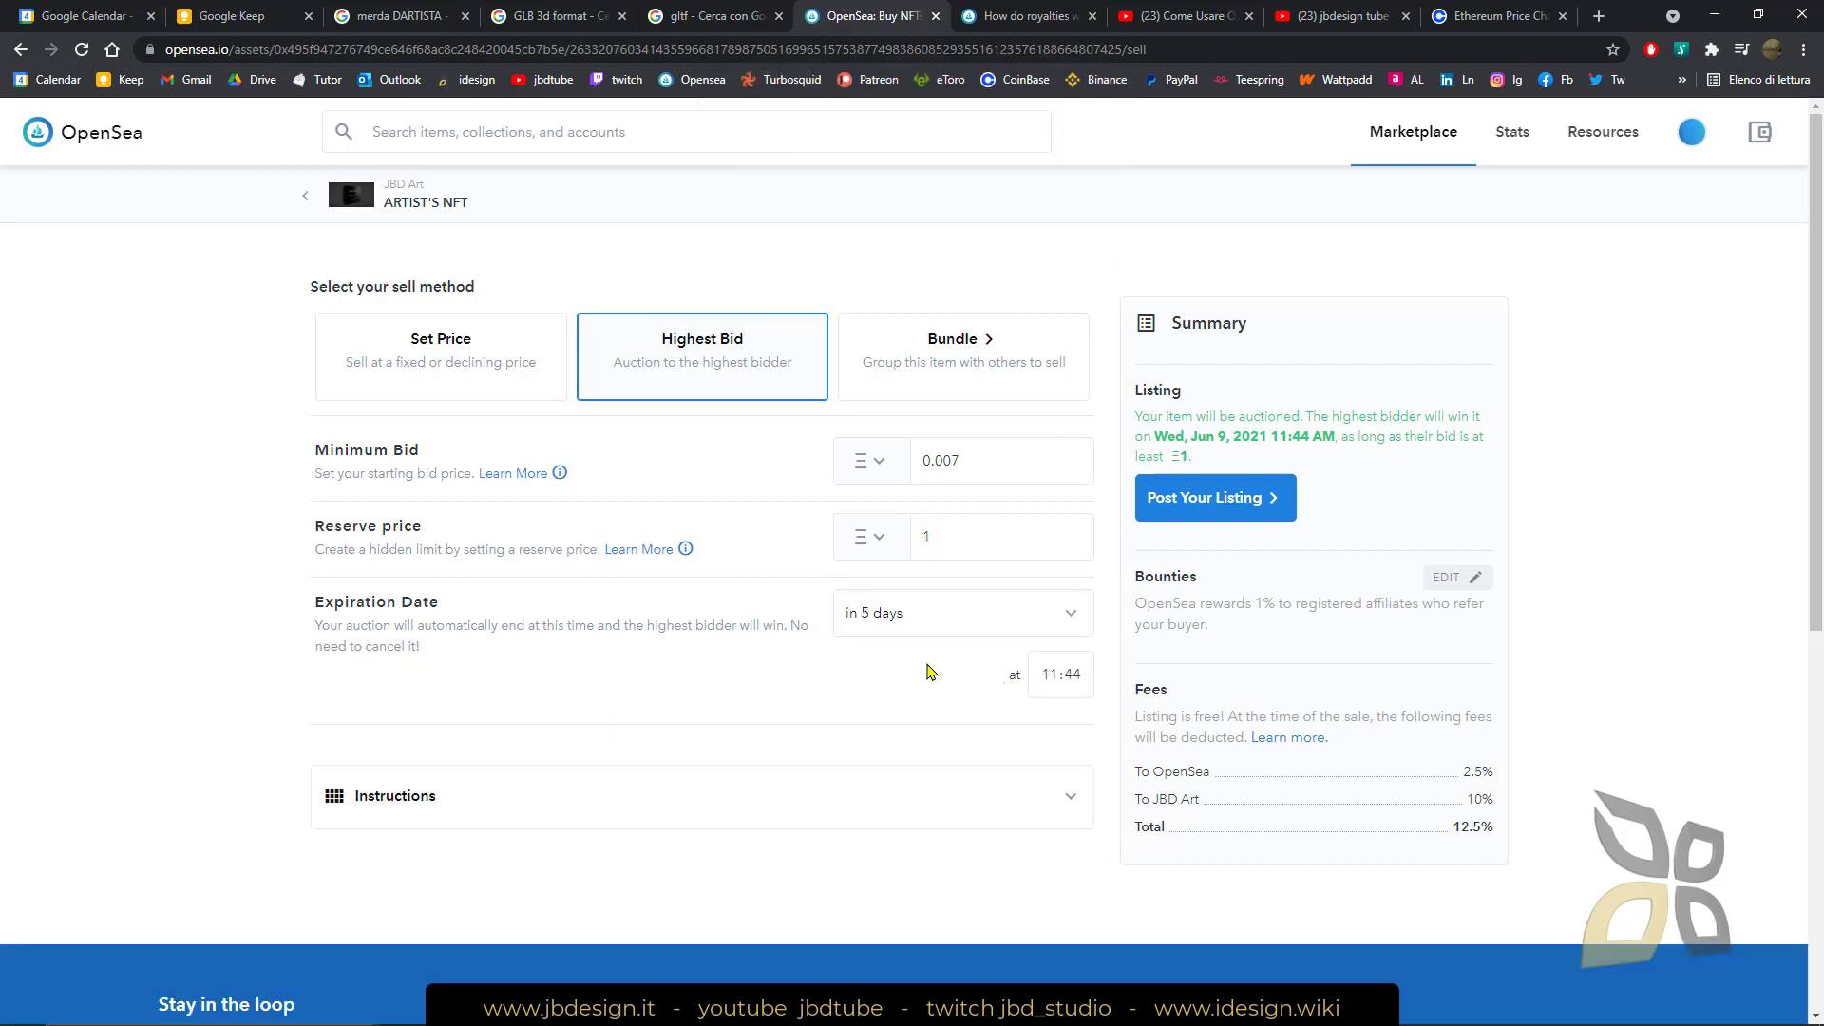
click(902, 625)
click(819, 760)
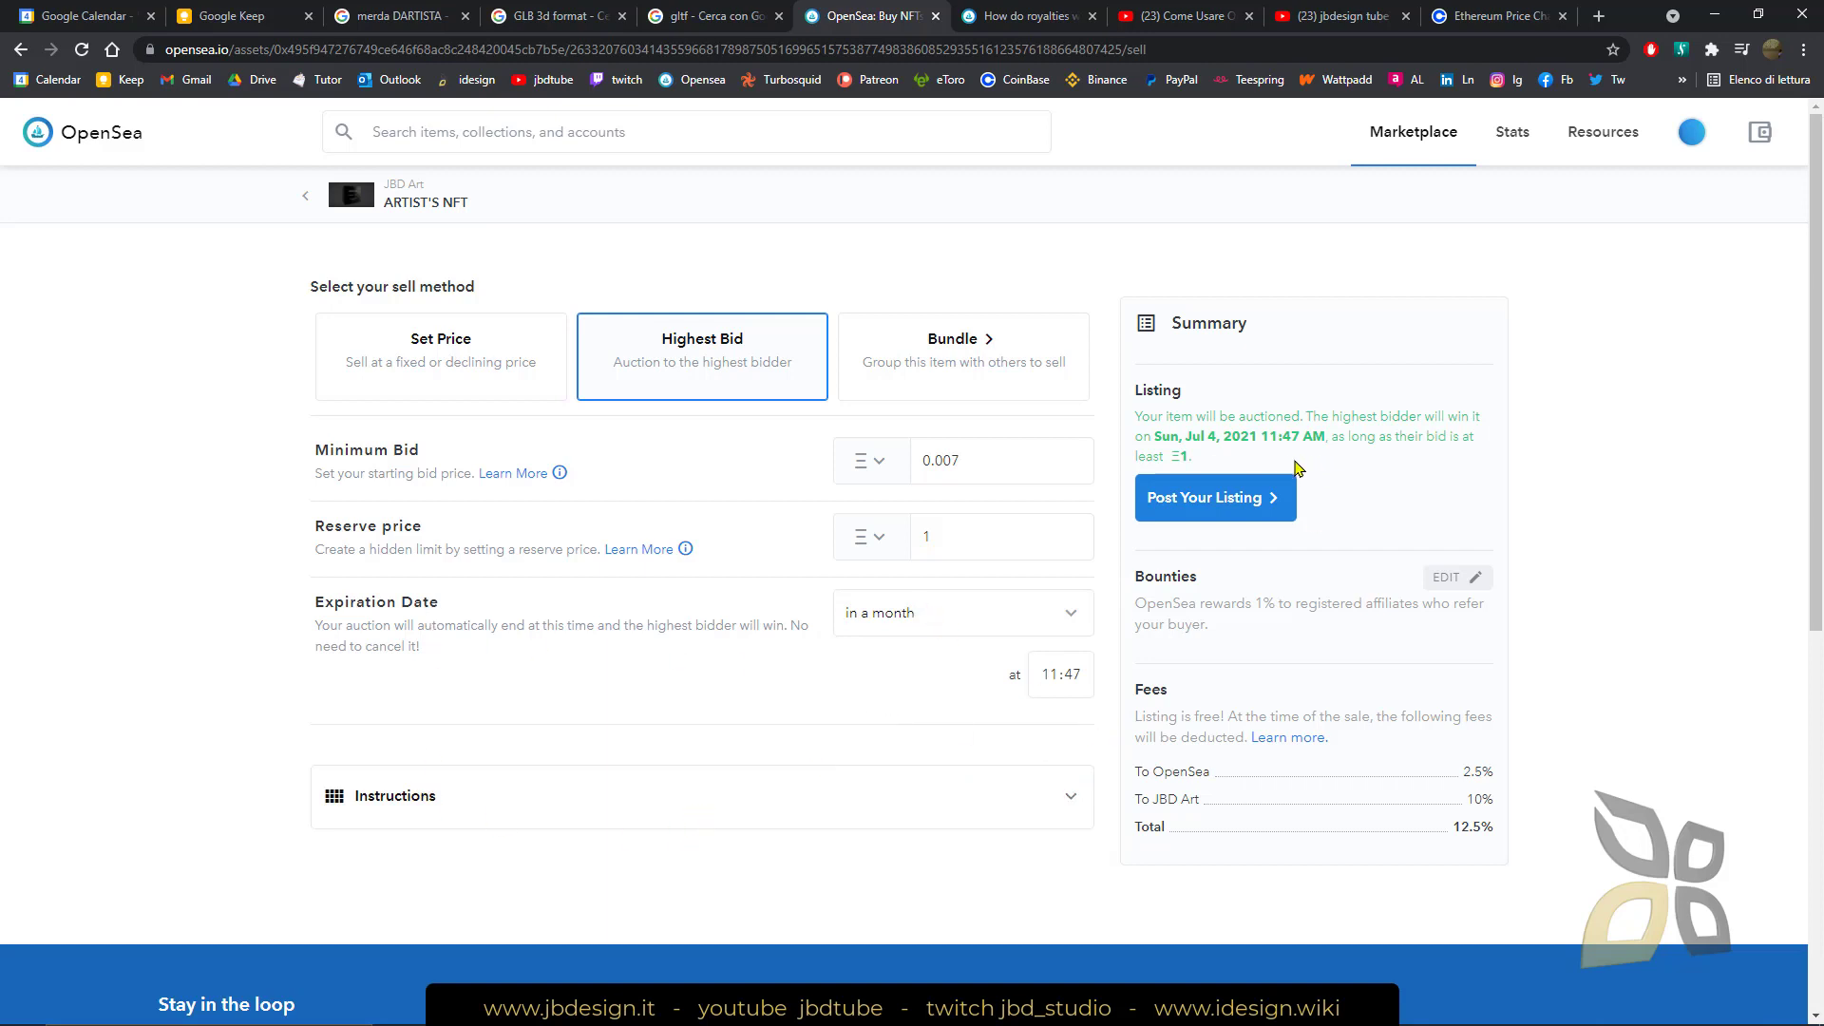
Step: Expand the selling instructions and review them together with the listing summary, fees and auction settings
click(373, 808)
scroll(432, 665, down, 3)
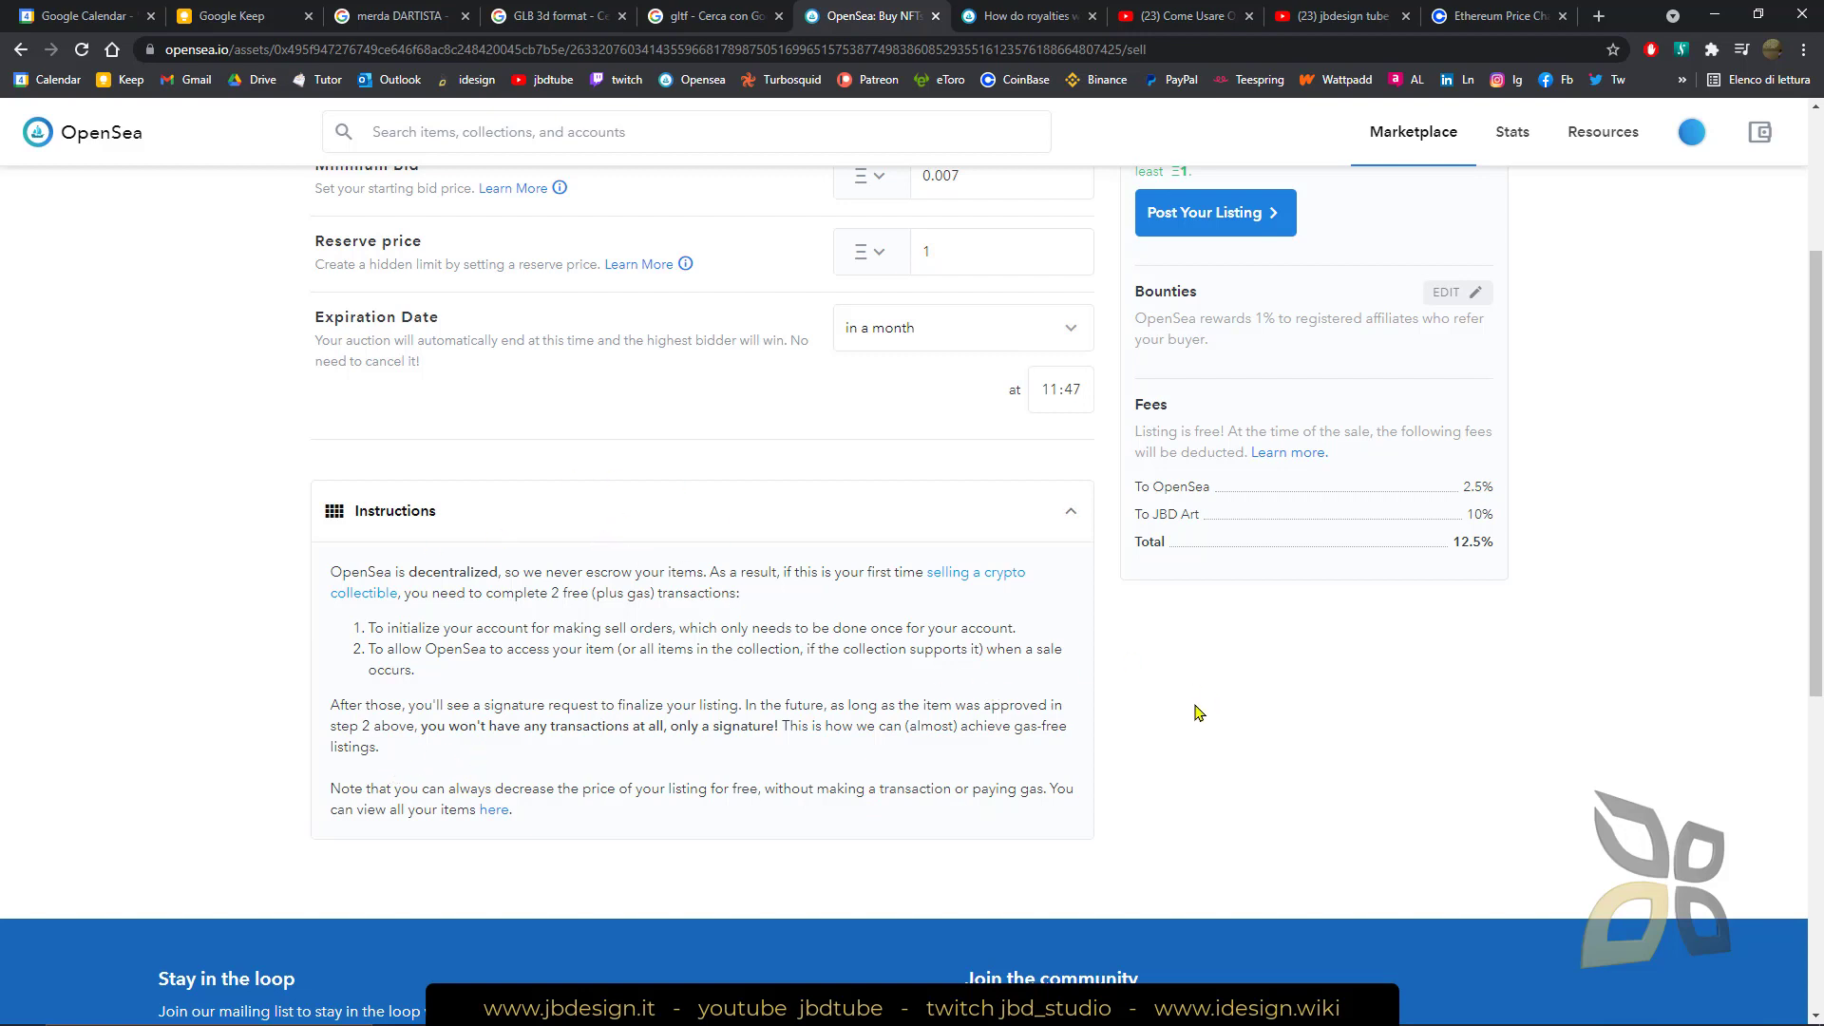
scroll(1199, 712, up, 1)
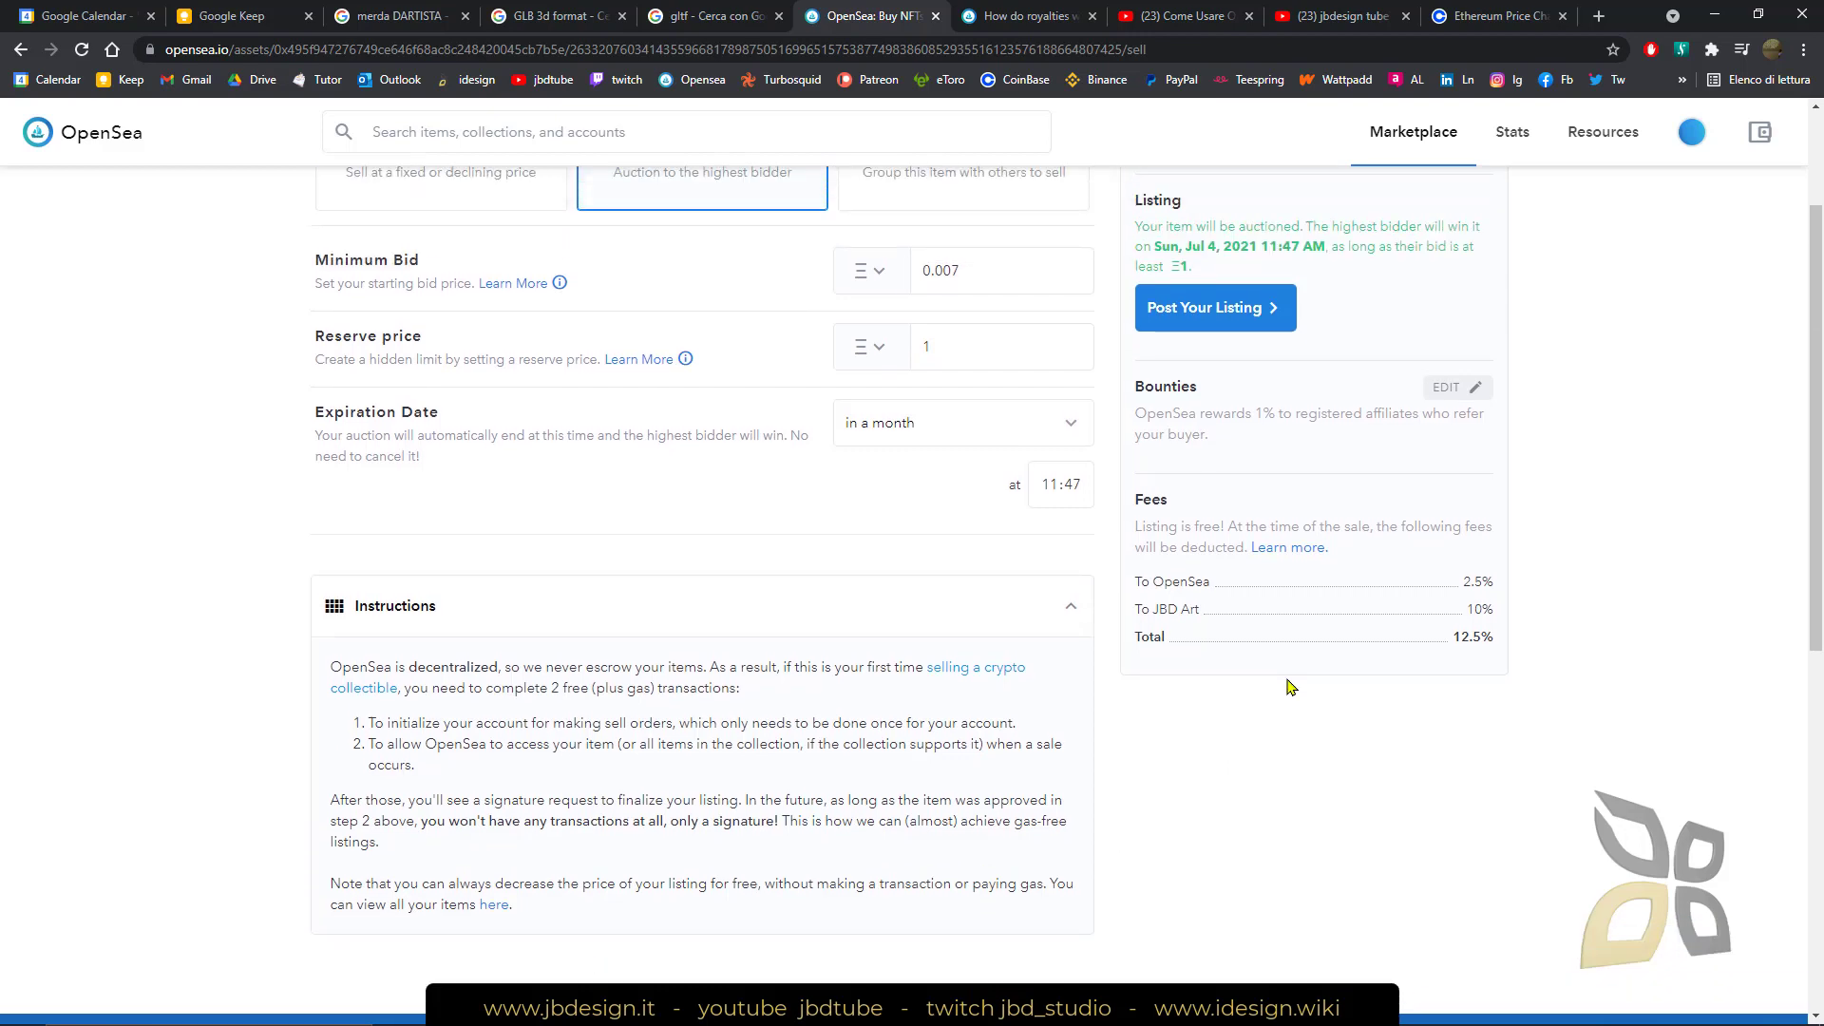
scroll(1290, 686, up, 2)
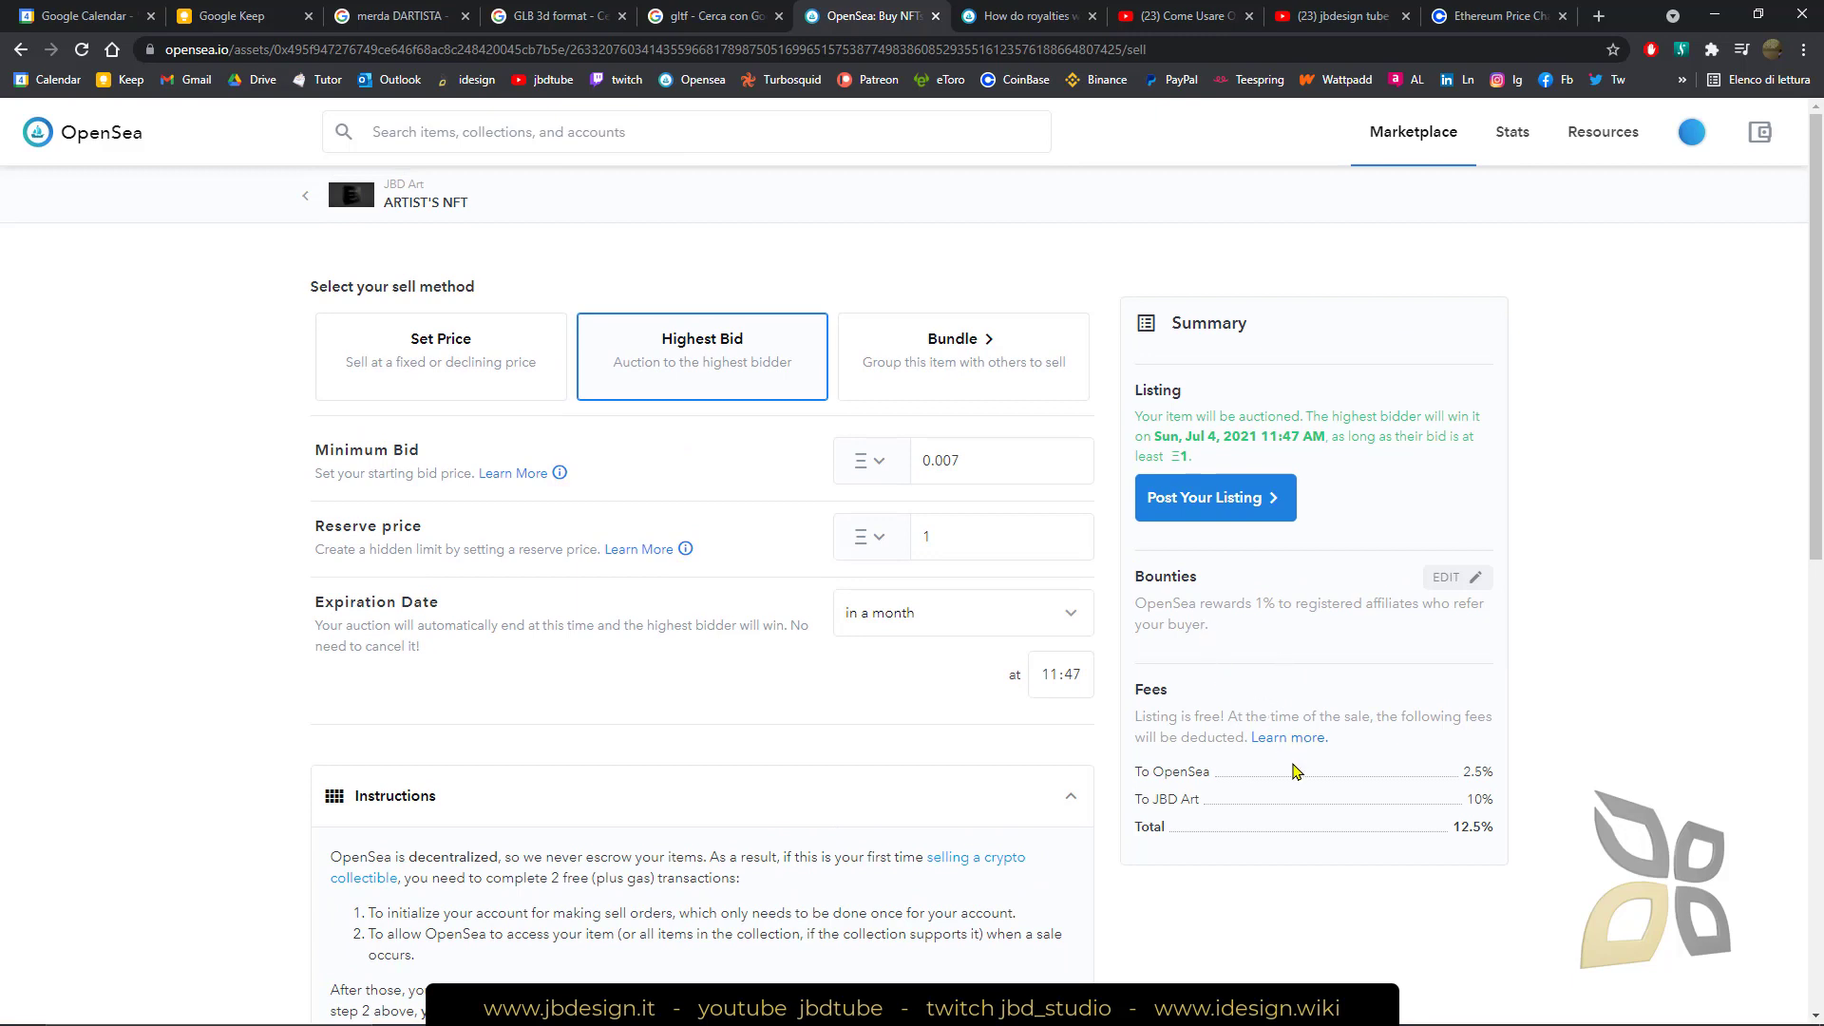
scroll(1294, 771, down, 1)
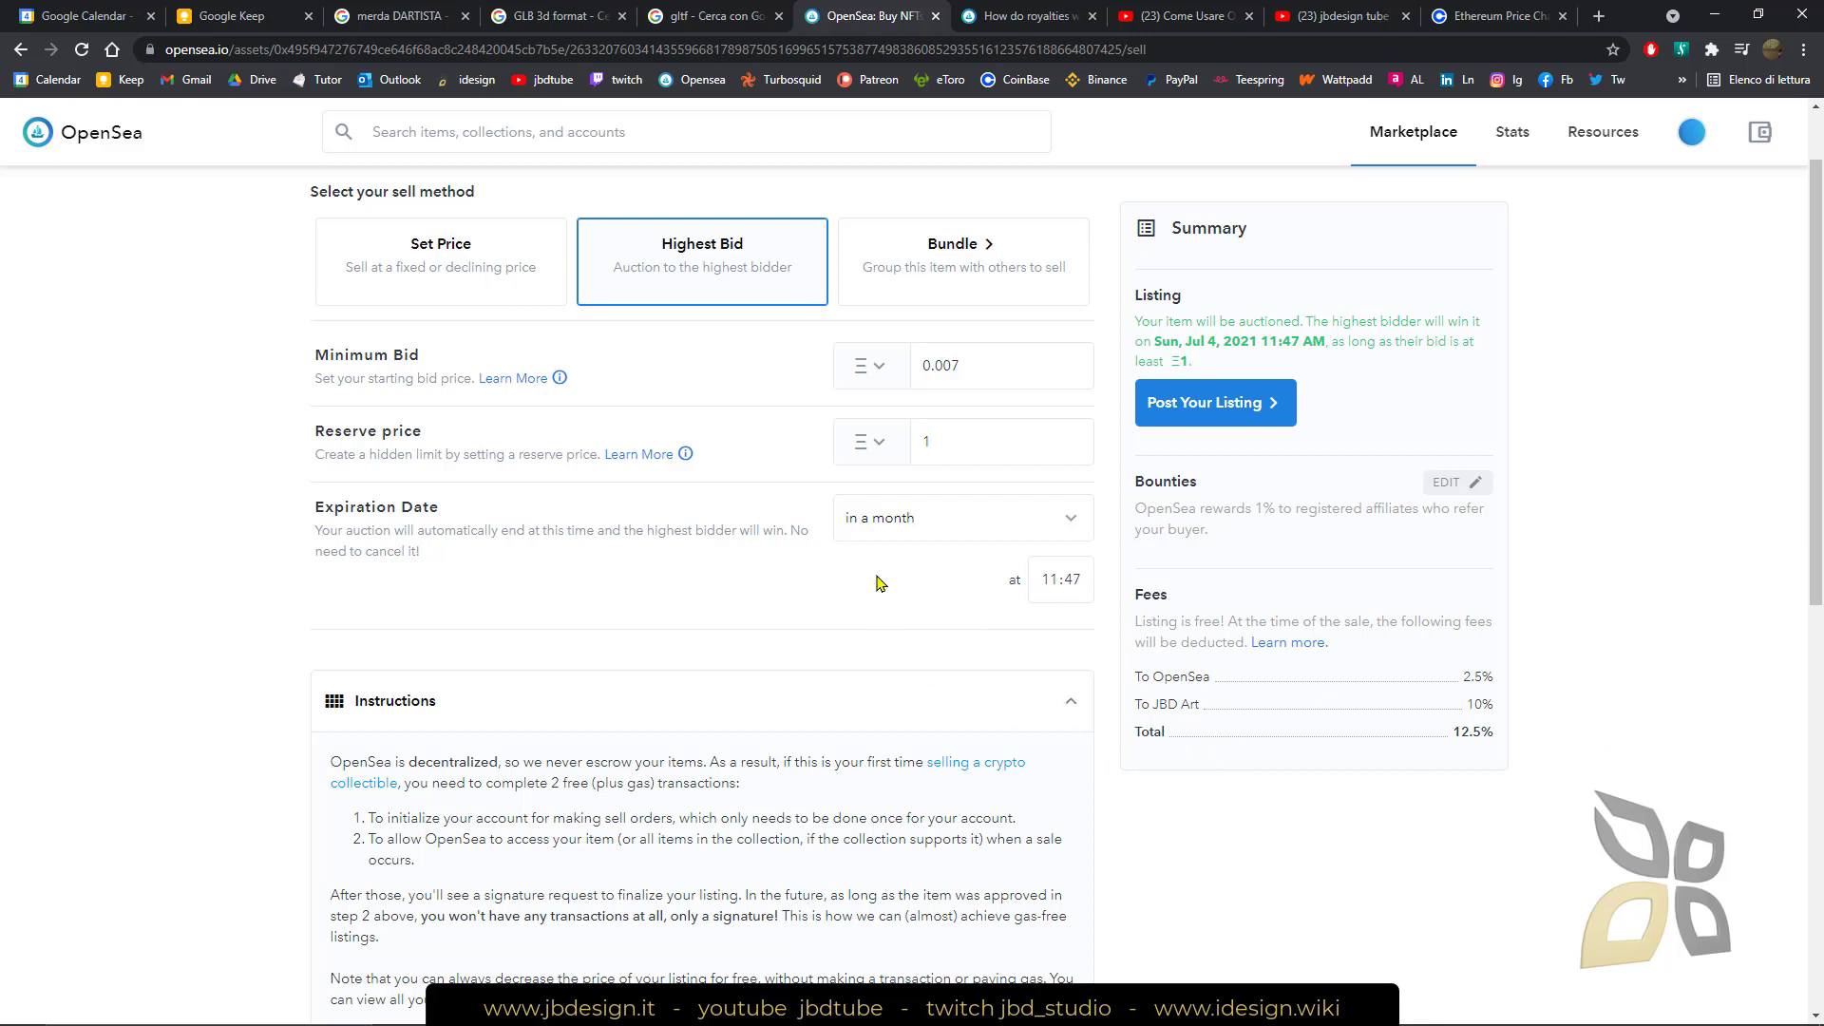
scroll(838, 763, up, 1)
scroll(978, 832, down, 2)
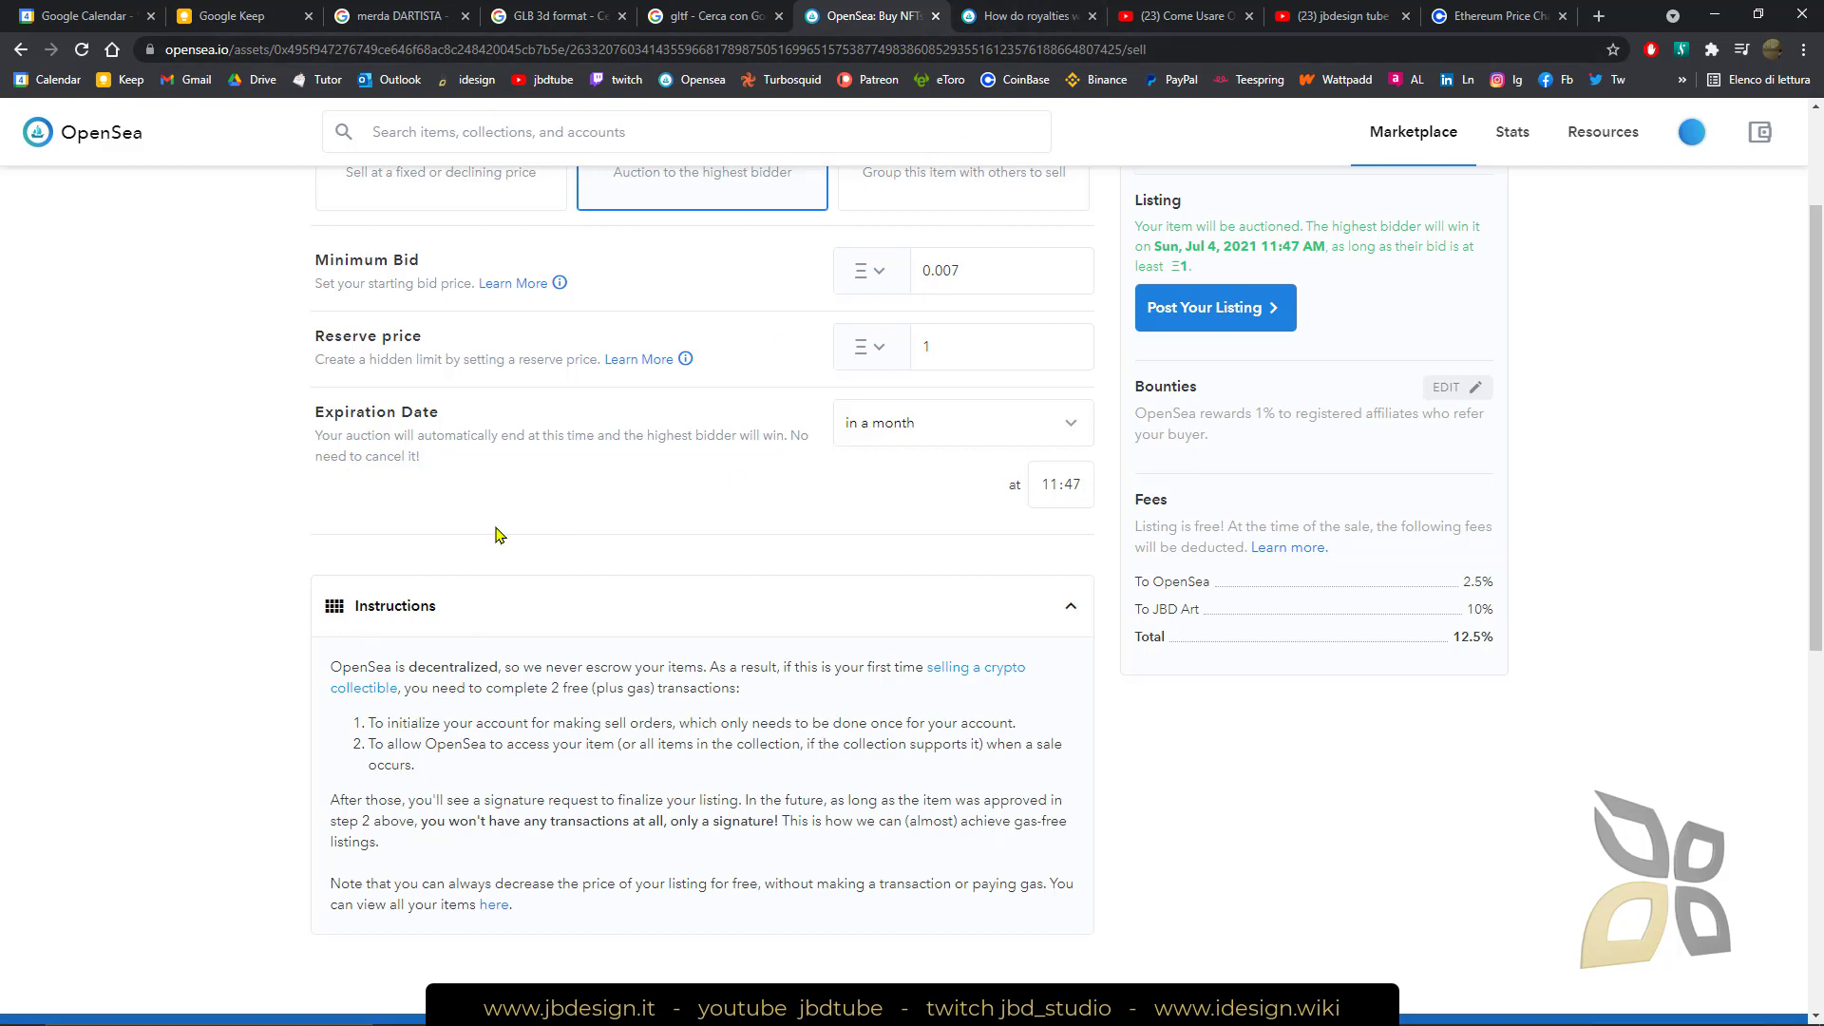
Step: Read the OpenSea Help Center article on how royalties work, covering royalty setup, payout address and revenue distribution
click(1015, 15)
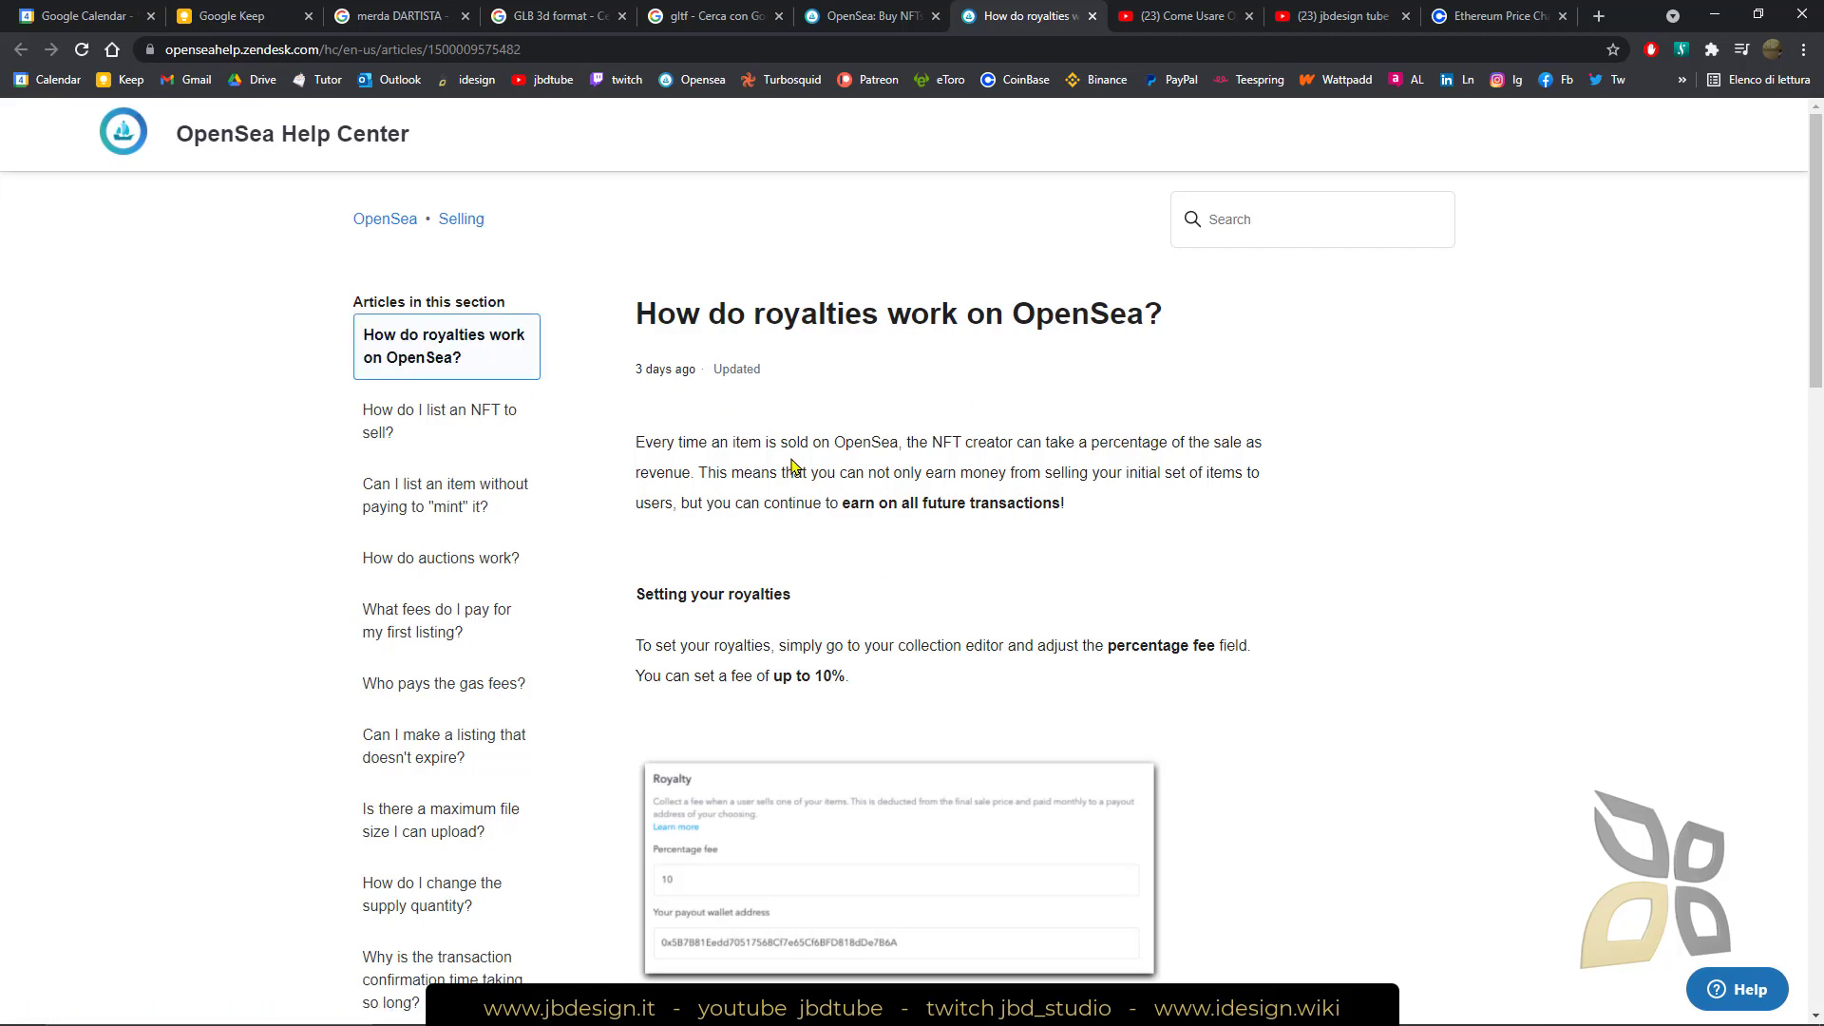
scroll(794, 465, down, 1)
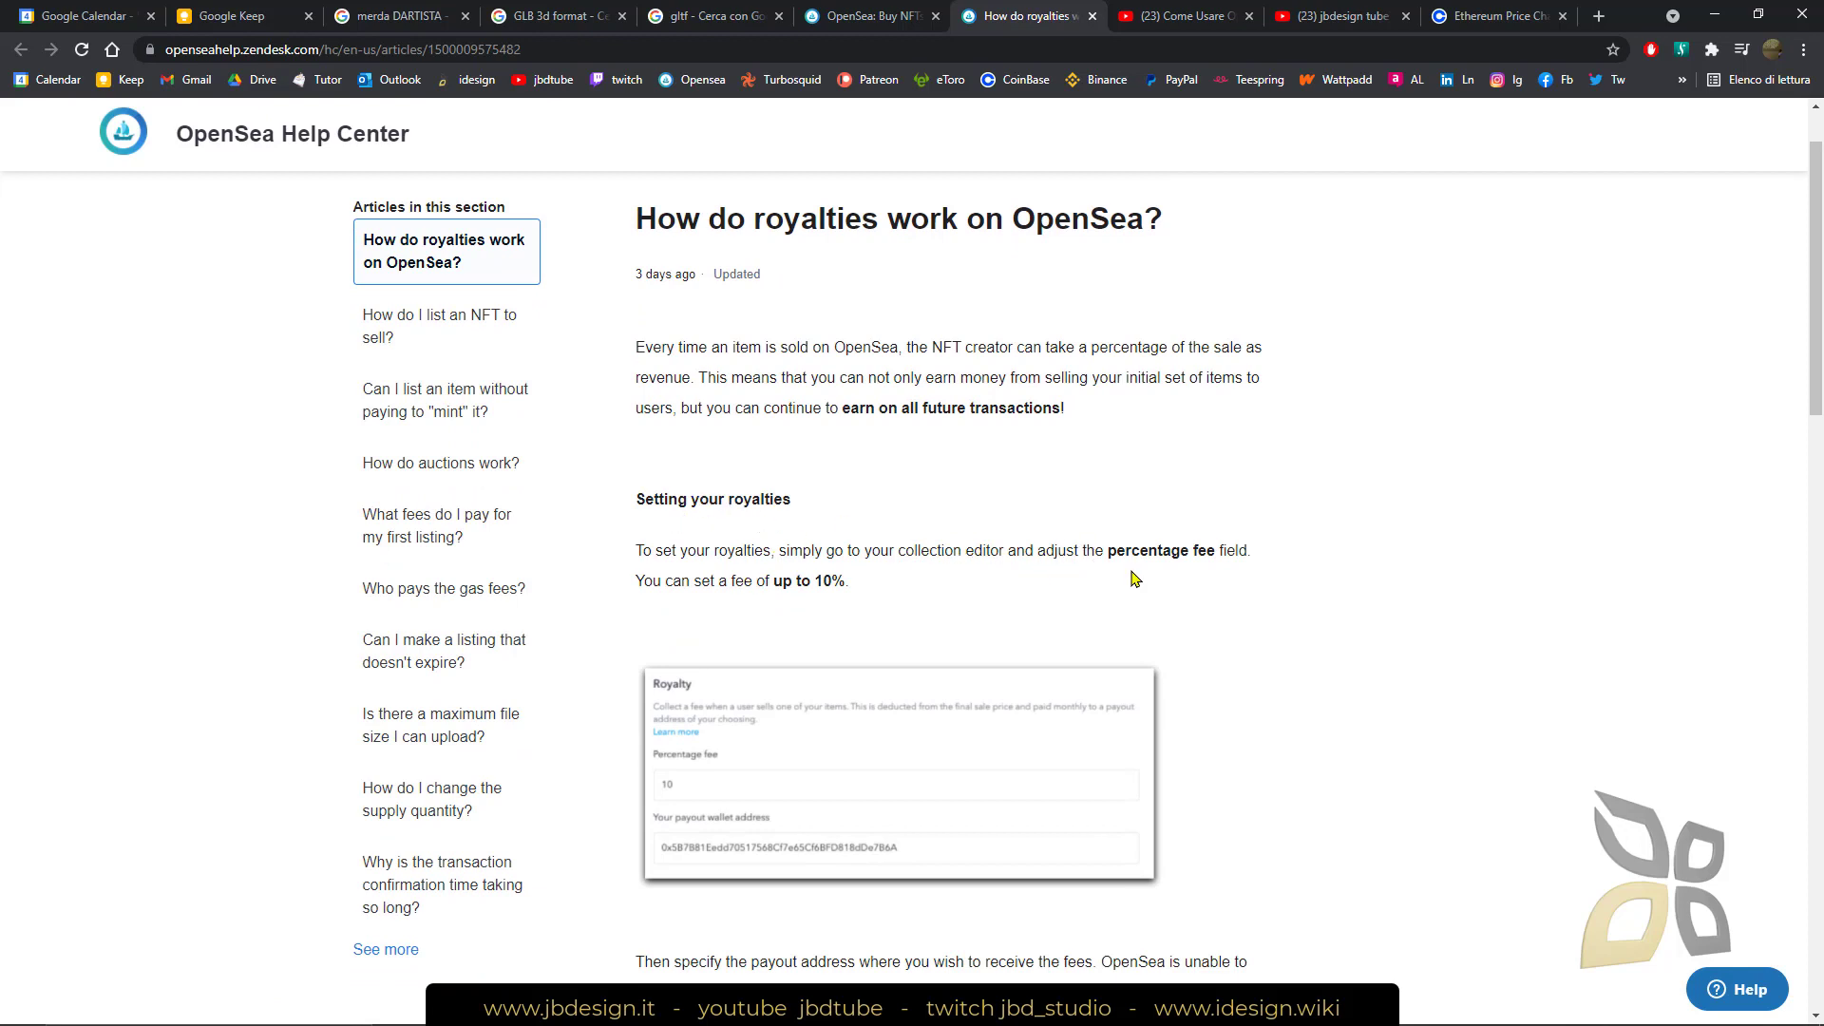
scroll(855, 547, down, 1)
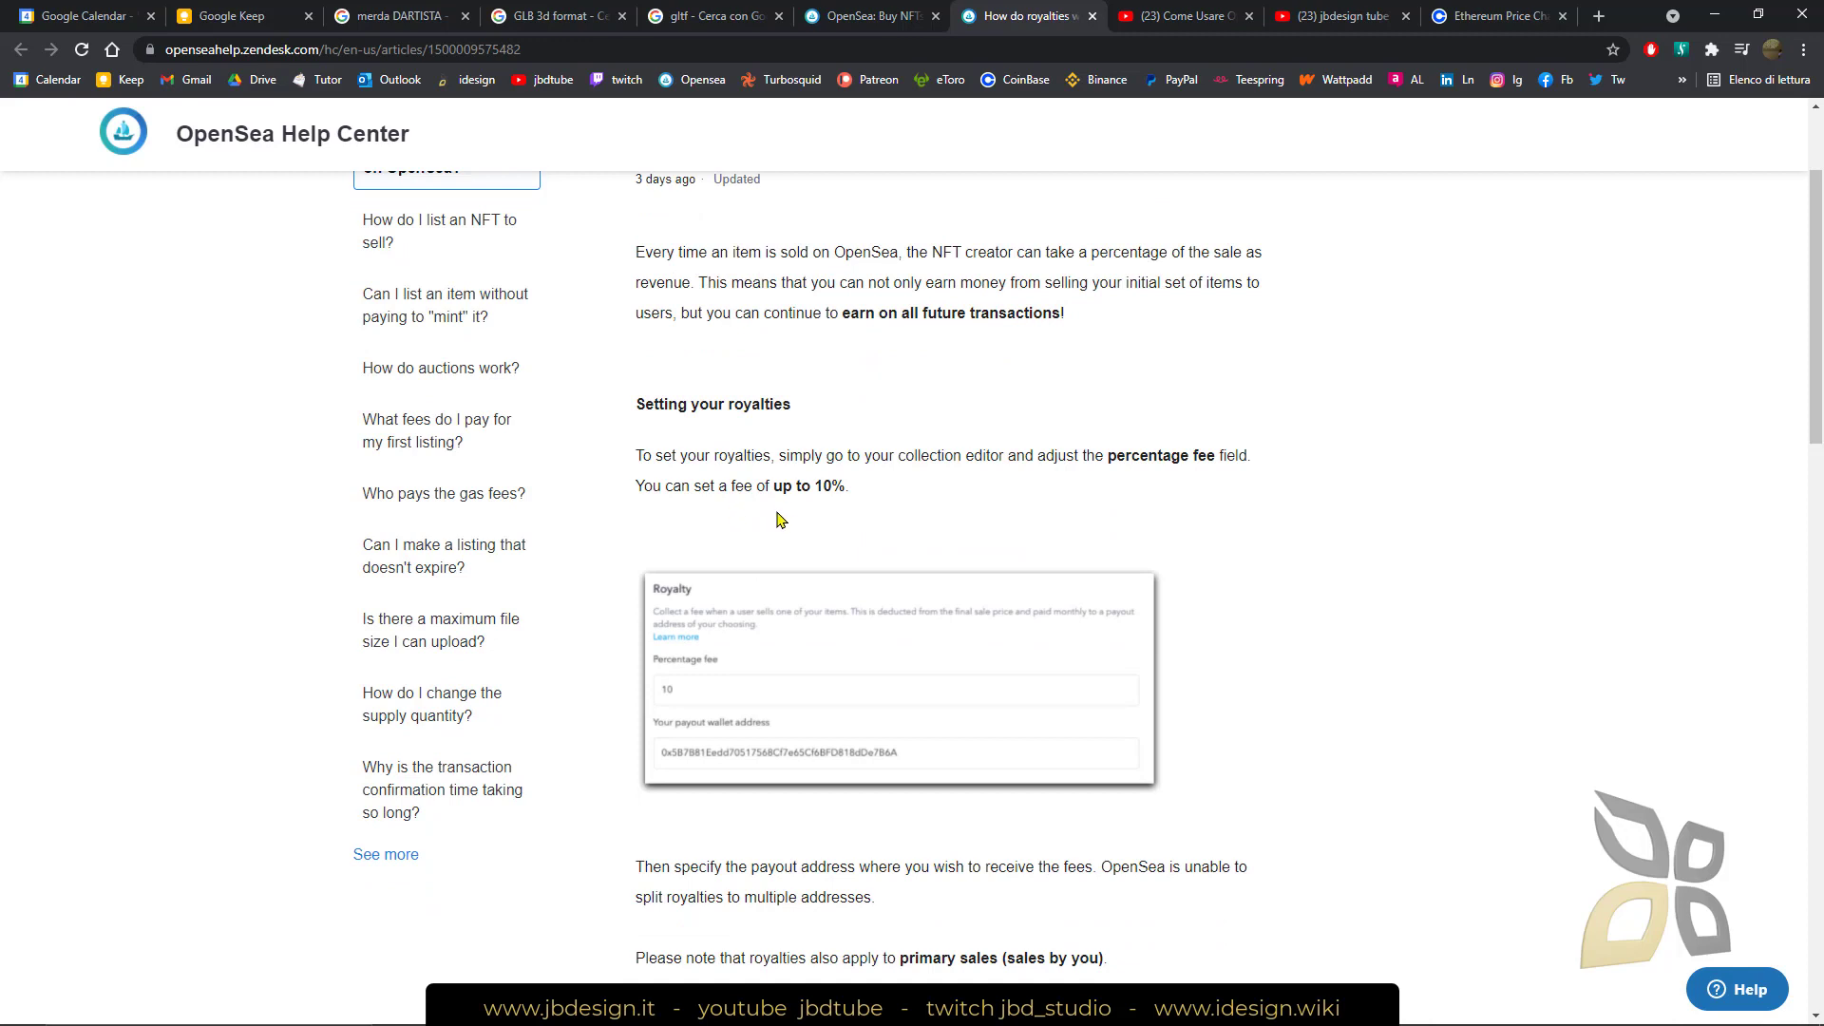
scroll(853, 579, down, 3)
scroll(836, 612, down, 1)
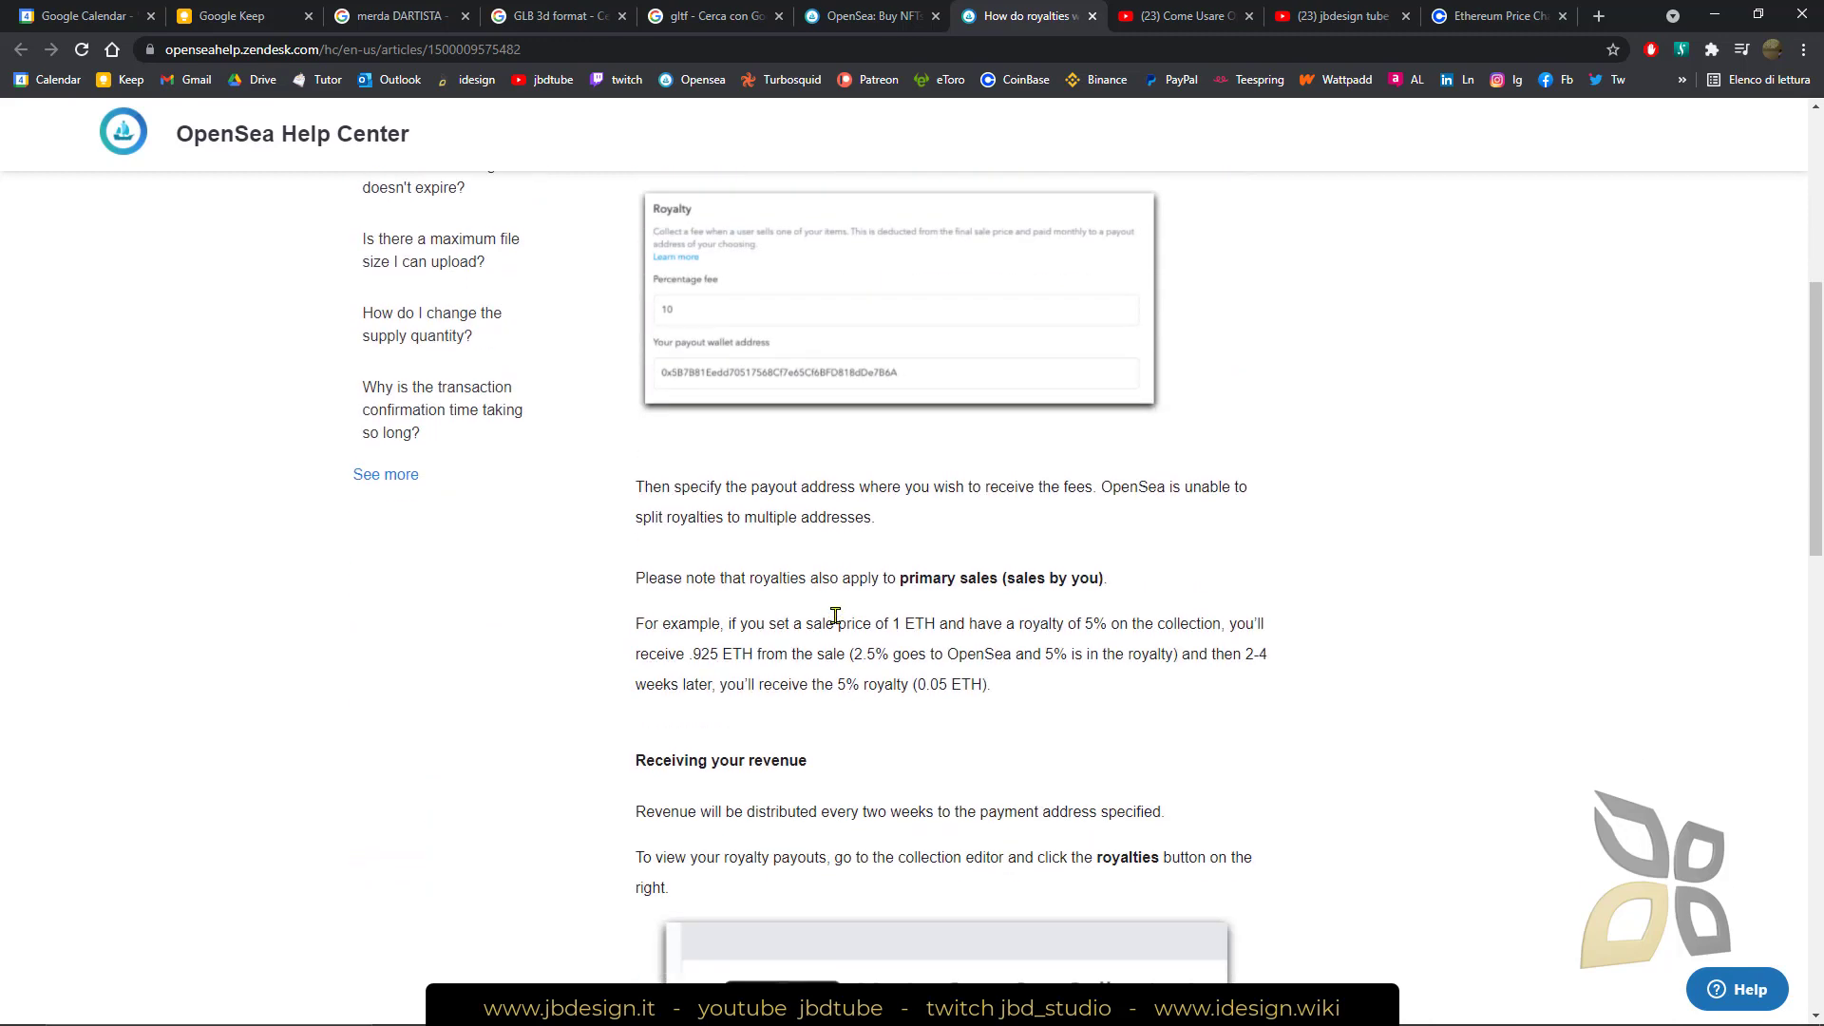
scroll(893, 676, down, 1)
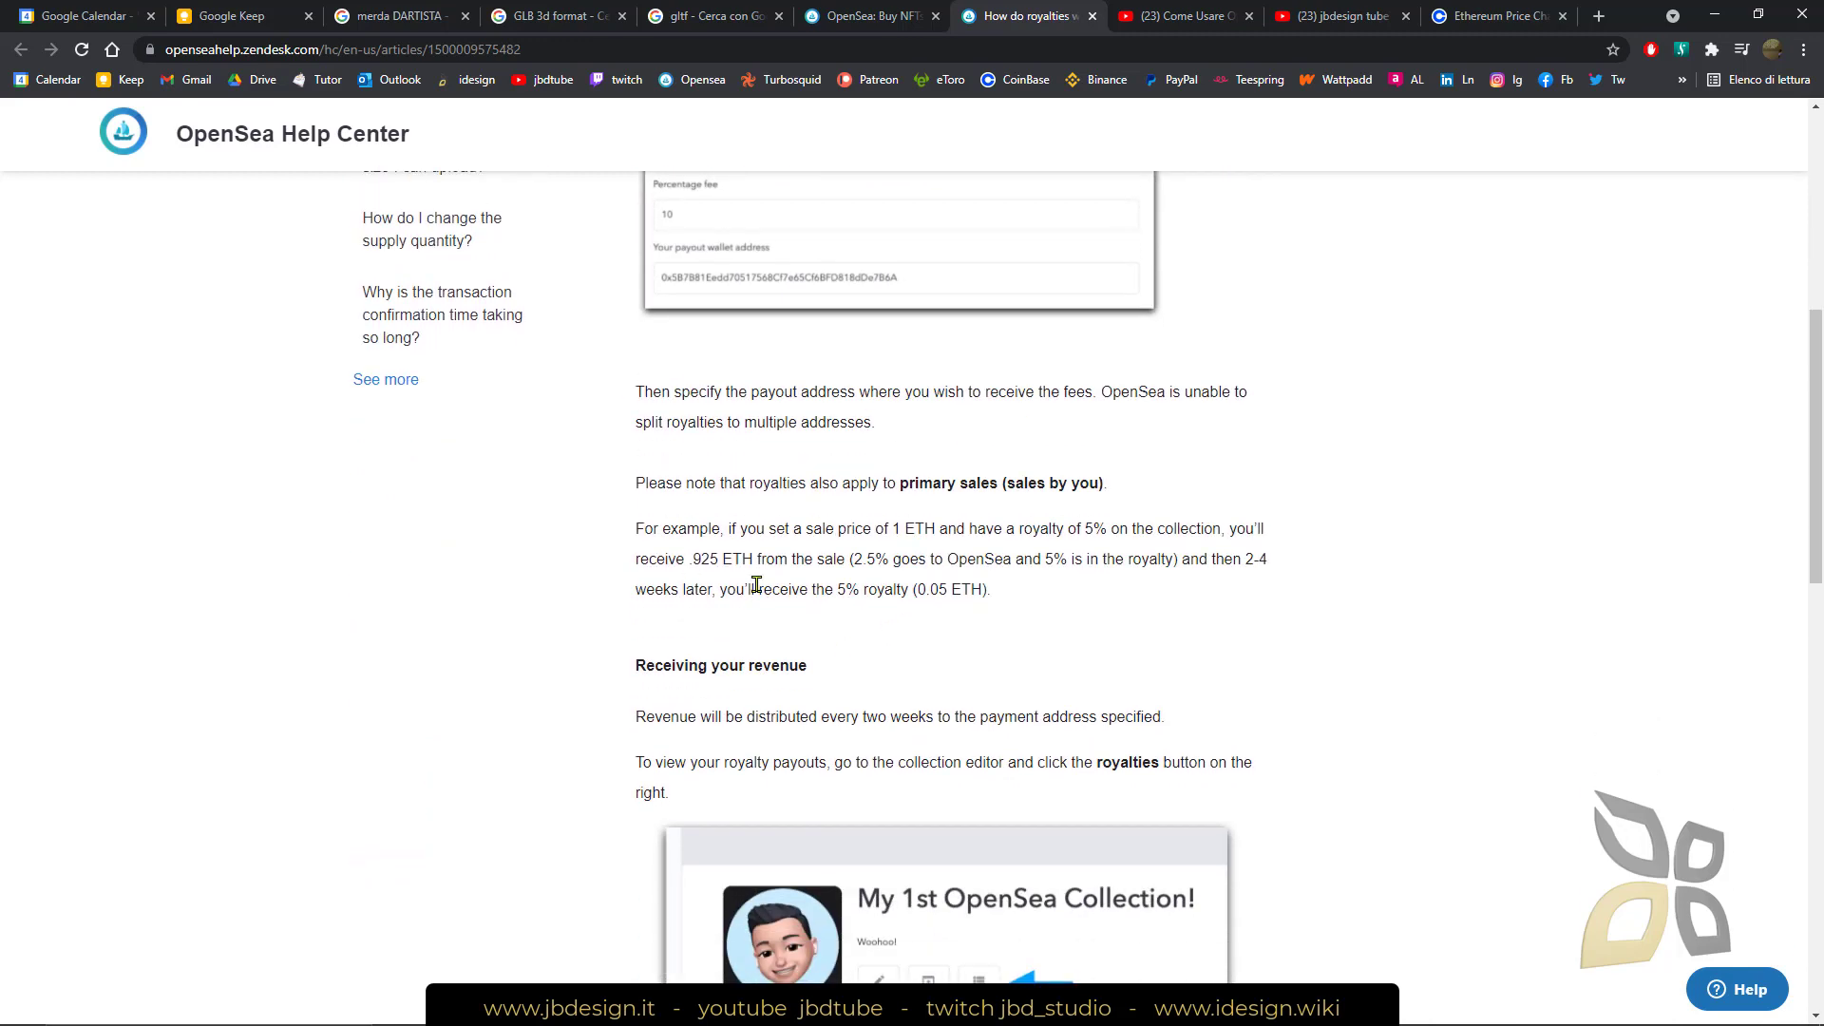
scroll(756, 584, down, 4)
scroll(812, 719, up, 7)
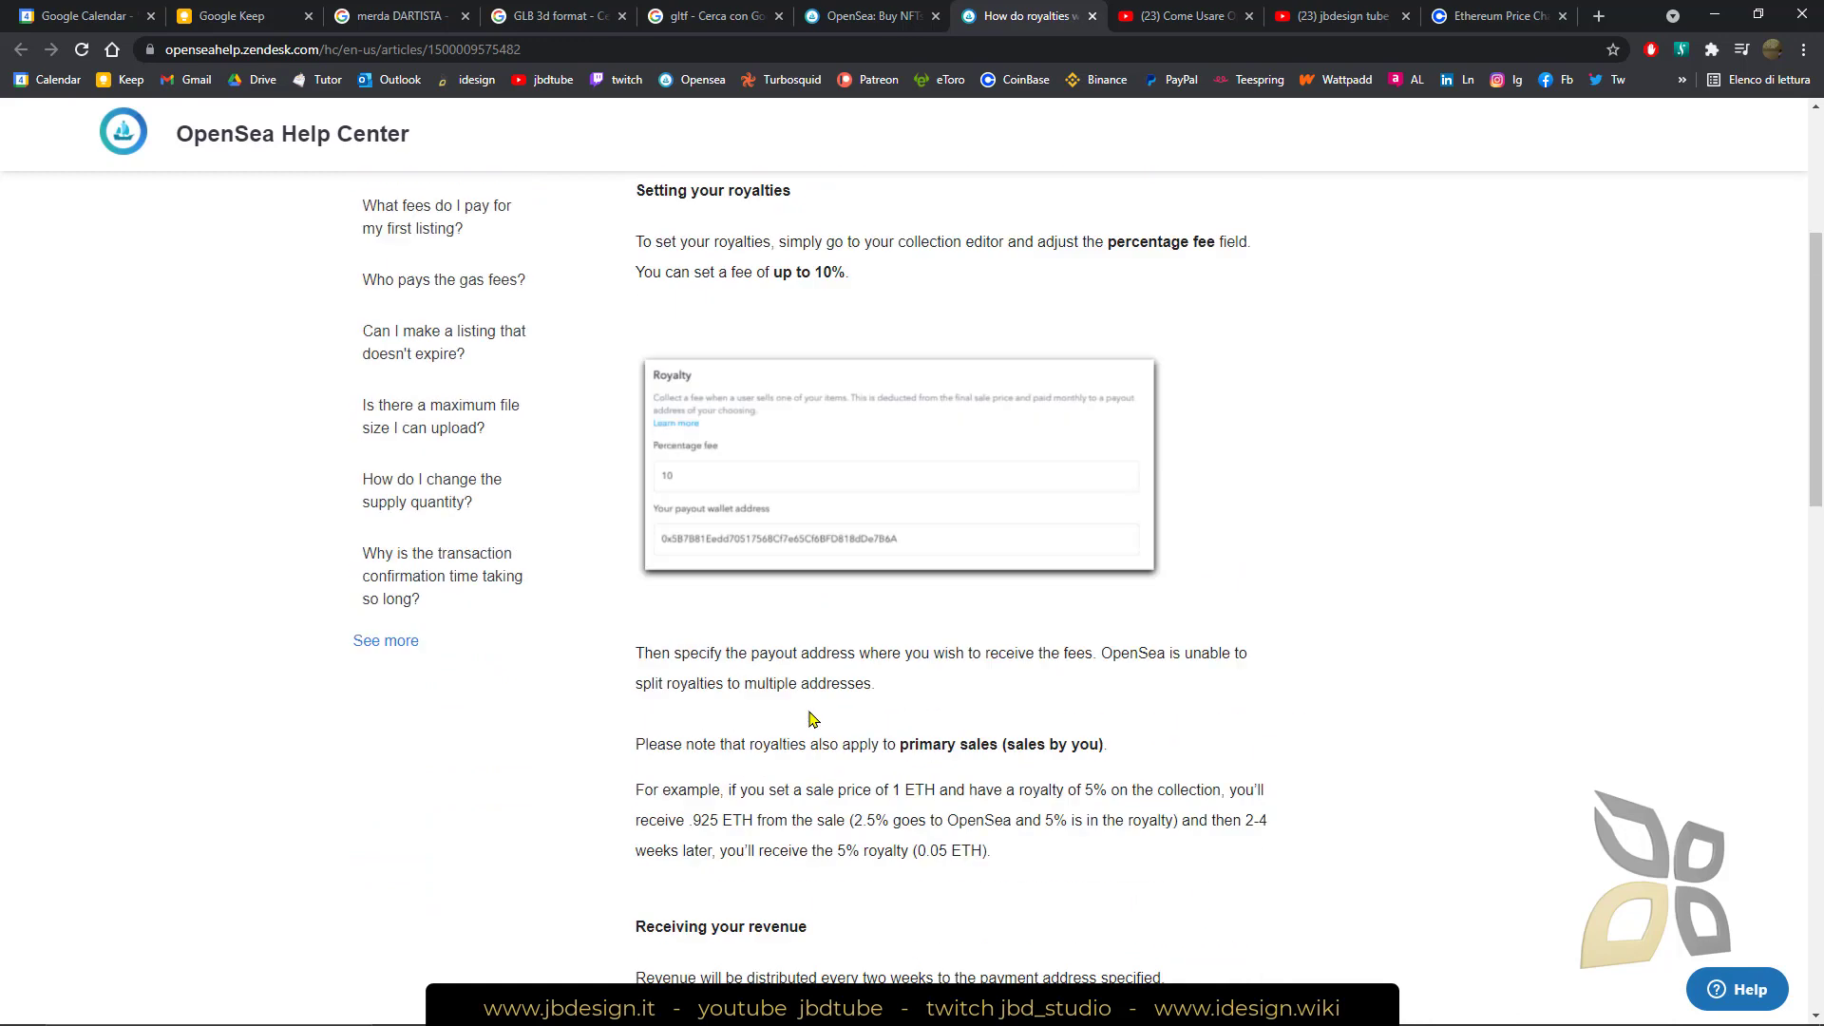
scroll(812, 719, up, 4)
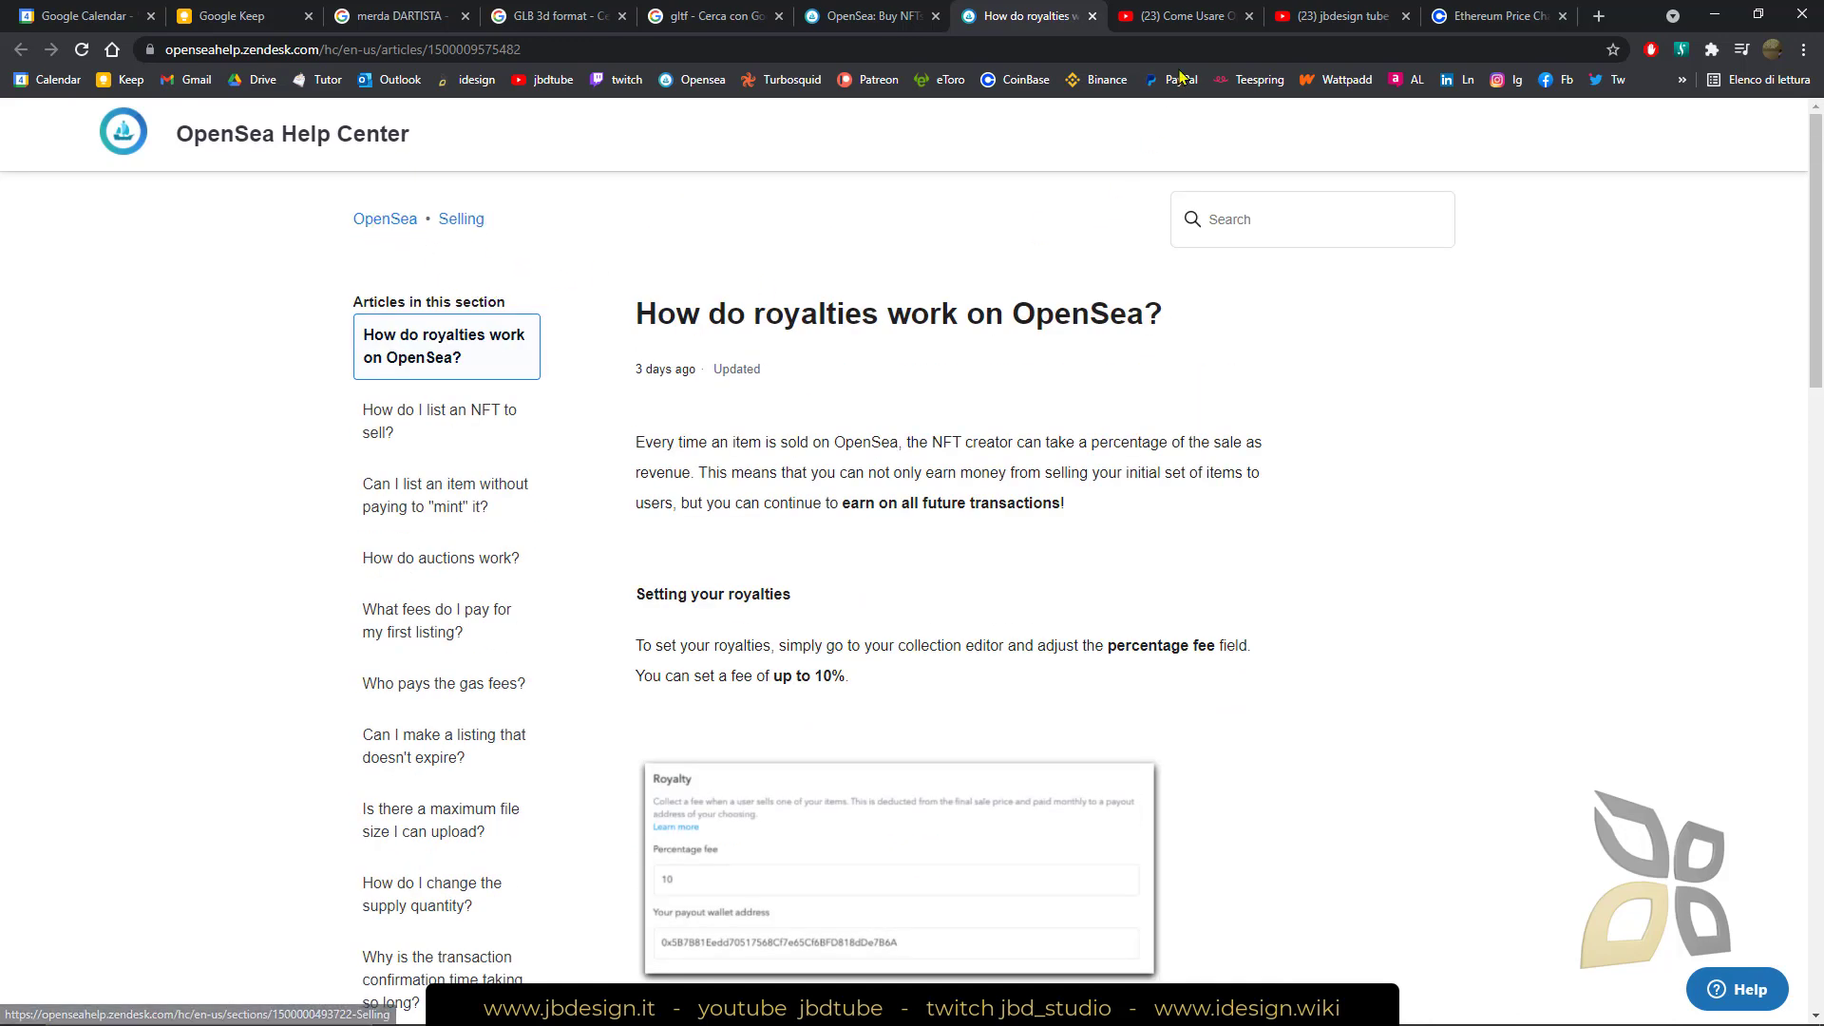
Step: Return to the OpenSea sell page, check the auction settings and post the listing for ARTIST'S NFT
click(869, 16)
scroll(516, 519, up, 2)
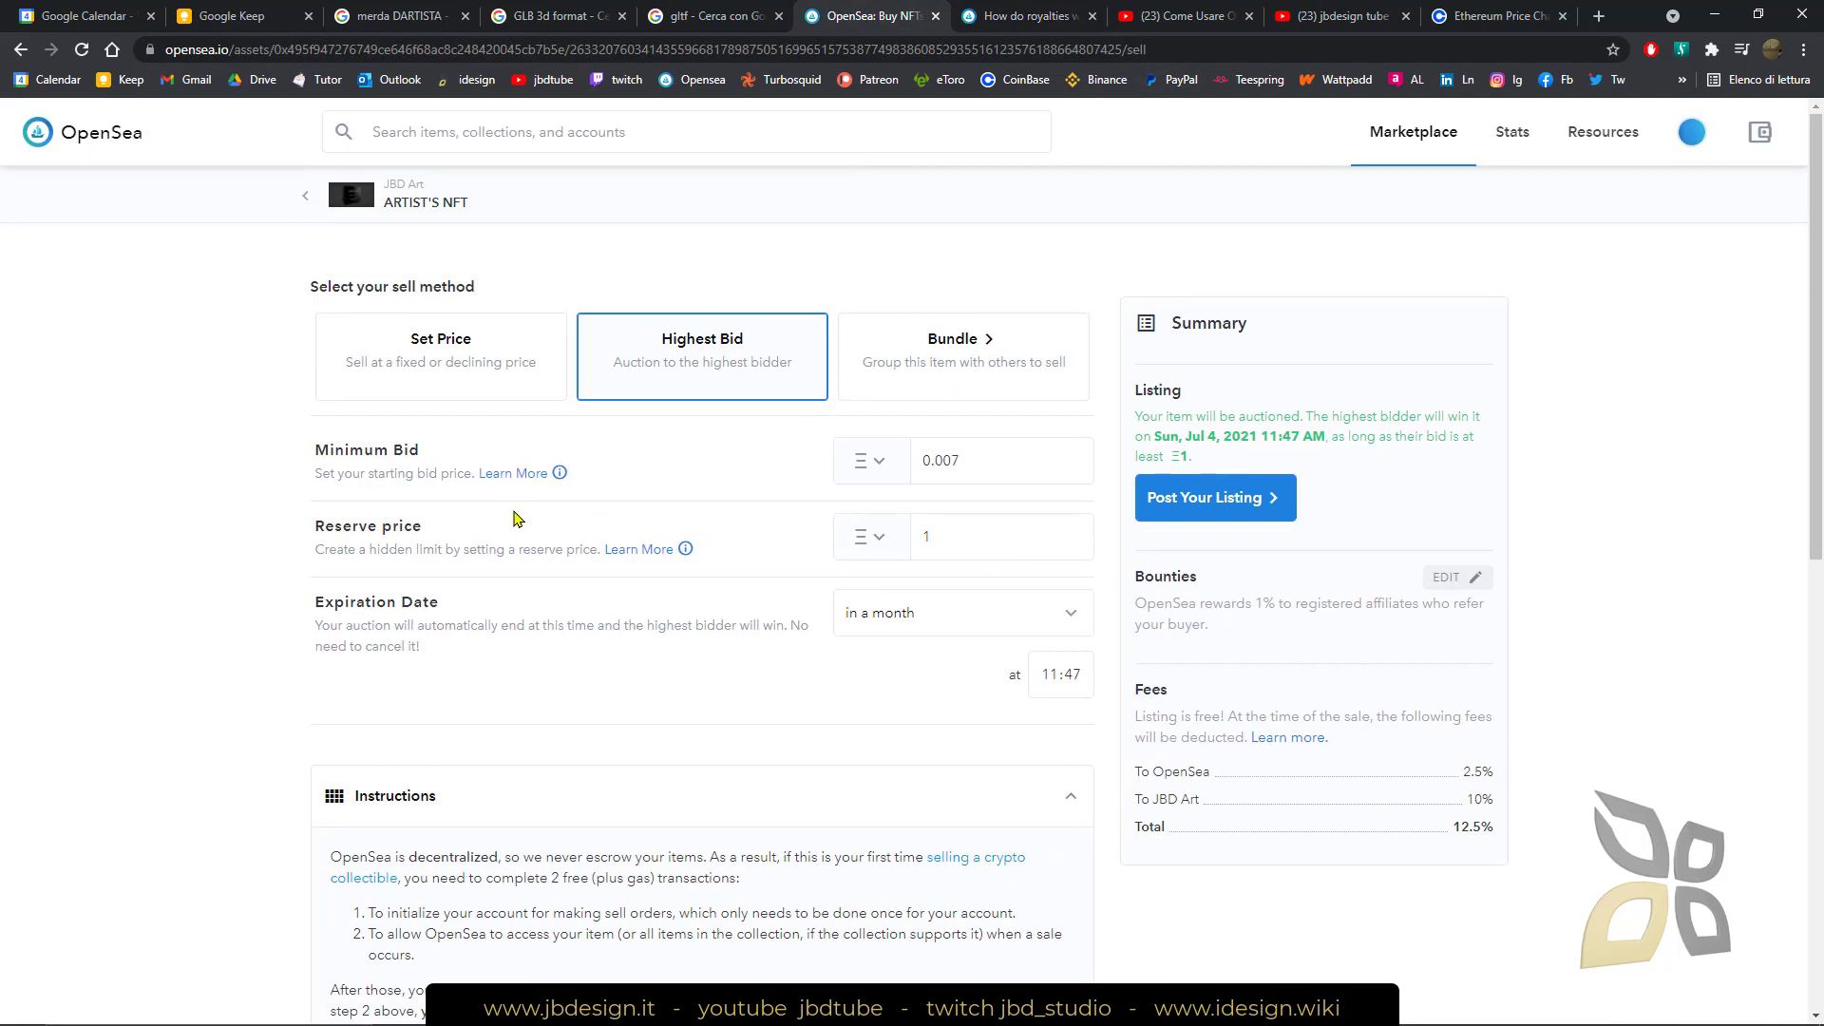
scroll(517, 560, down, 5)
scroll(969, 741, up, 4)
click(1199, 418)
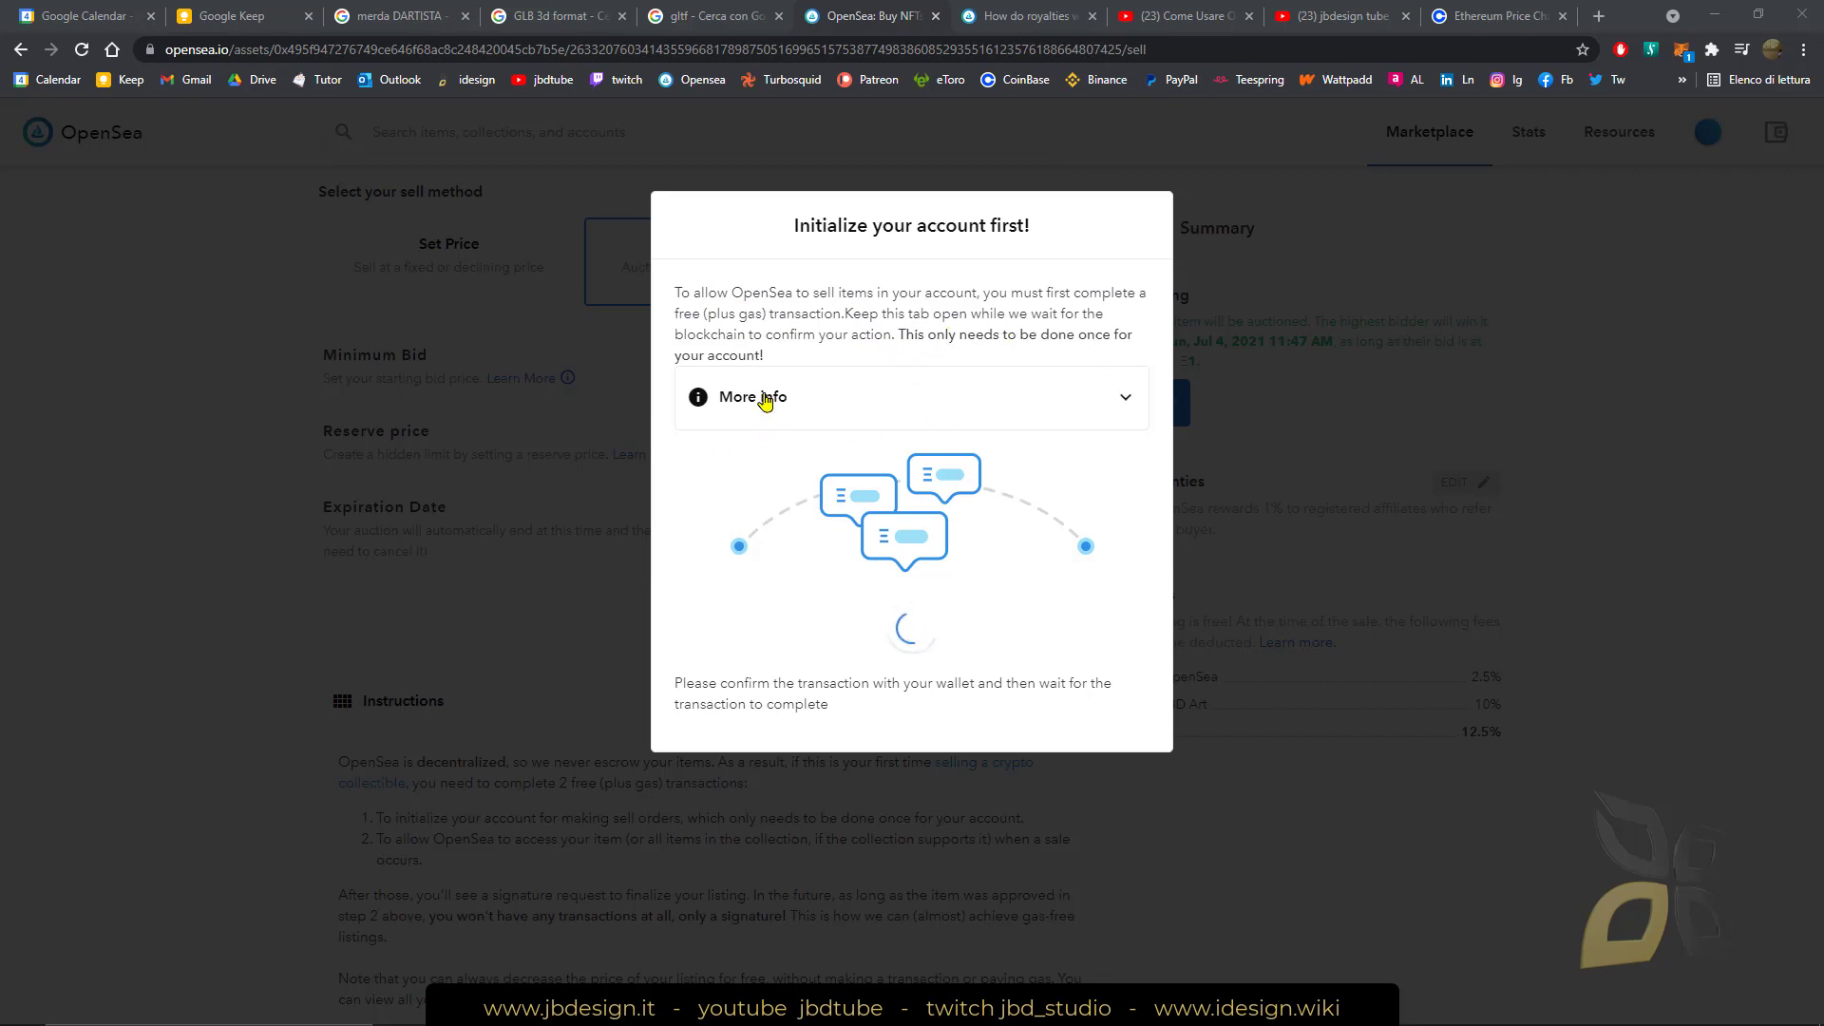
Step: Open the pending Register Proxy transaction in the MetaMask extension and examine its gas fee and total
click(1683, 55)
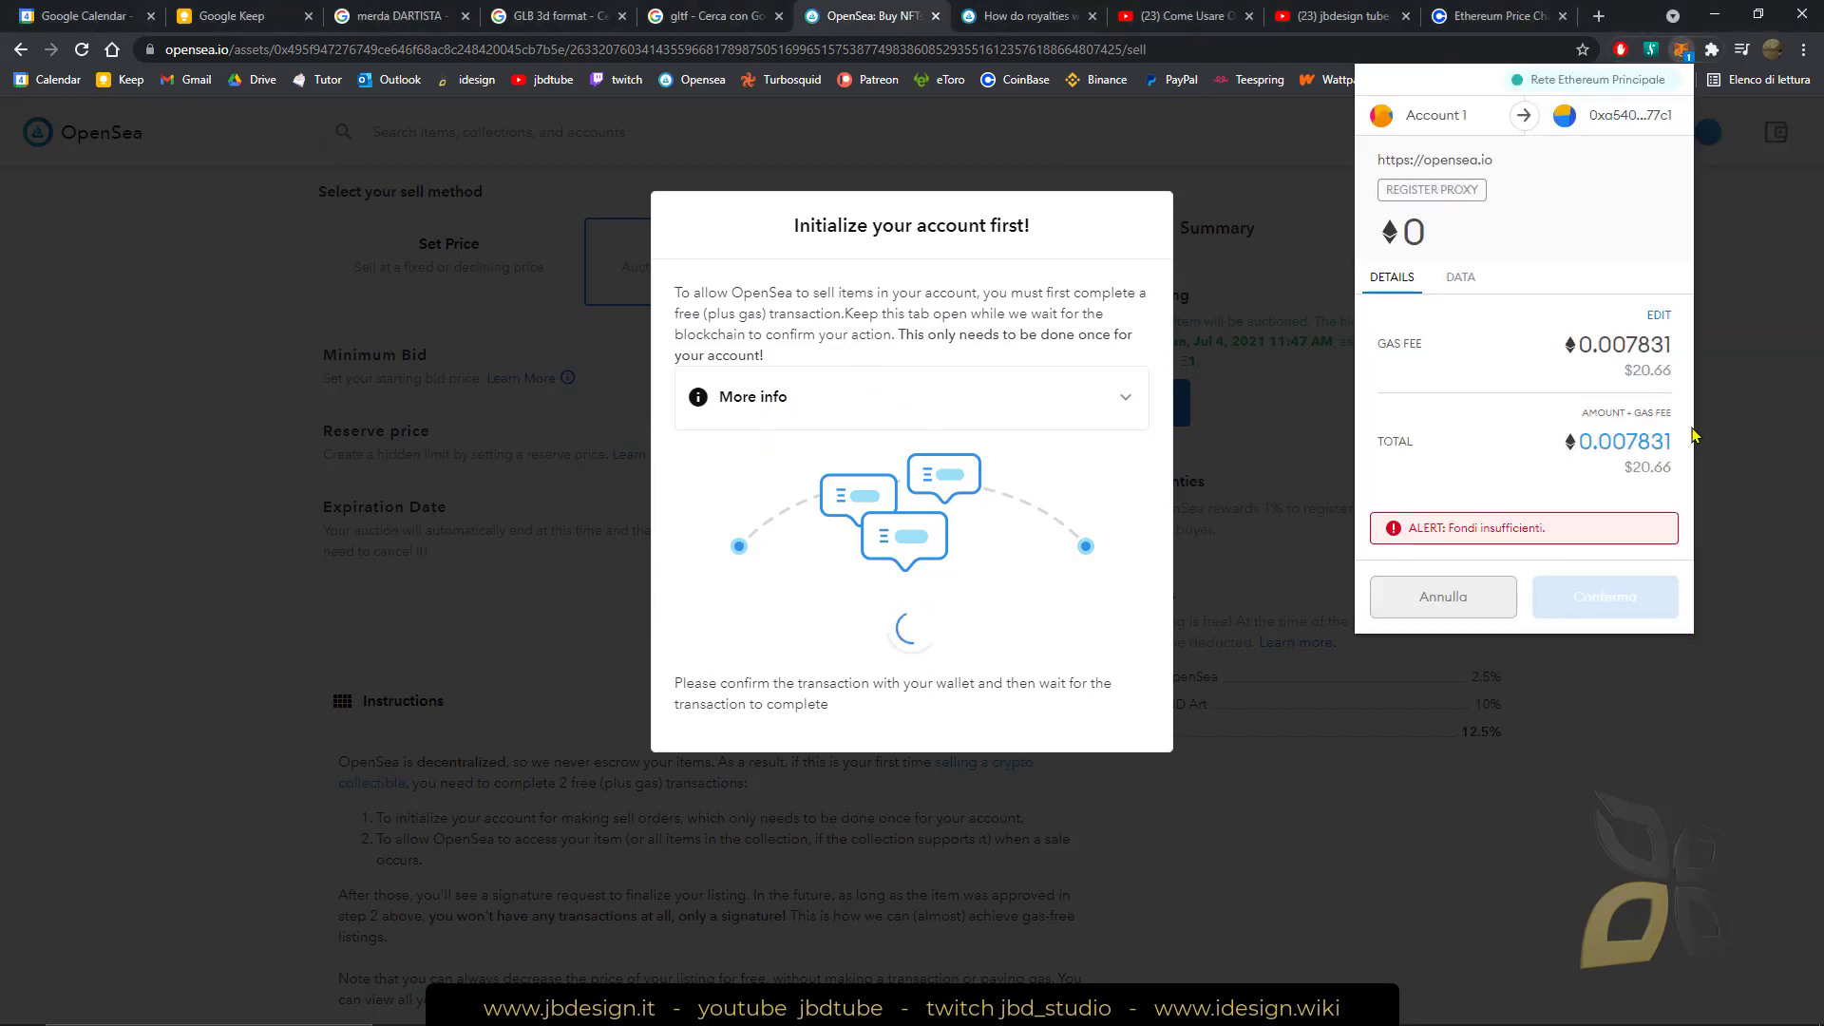
click(1682, 50)
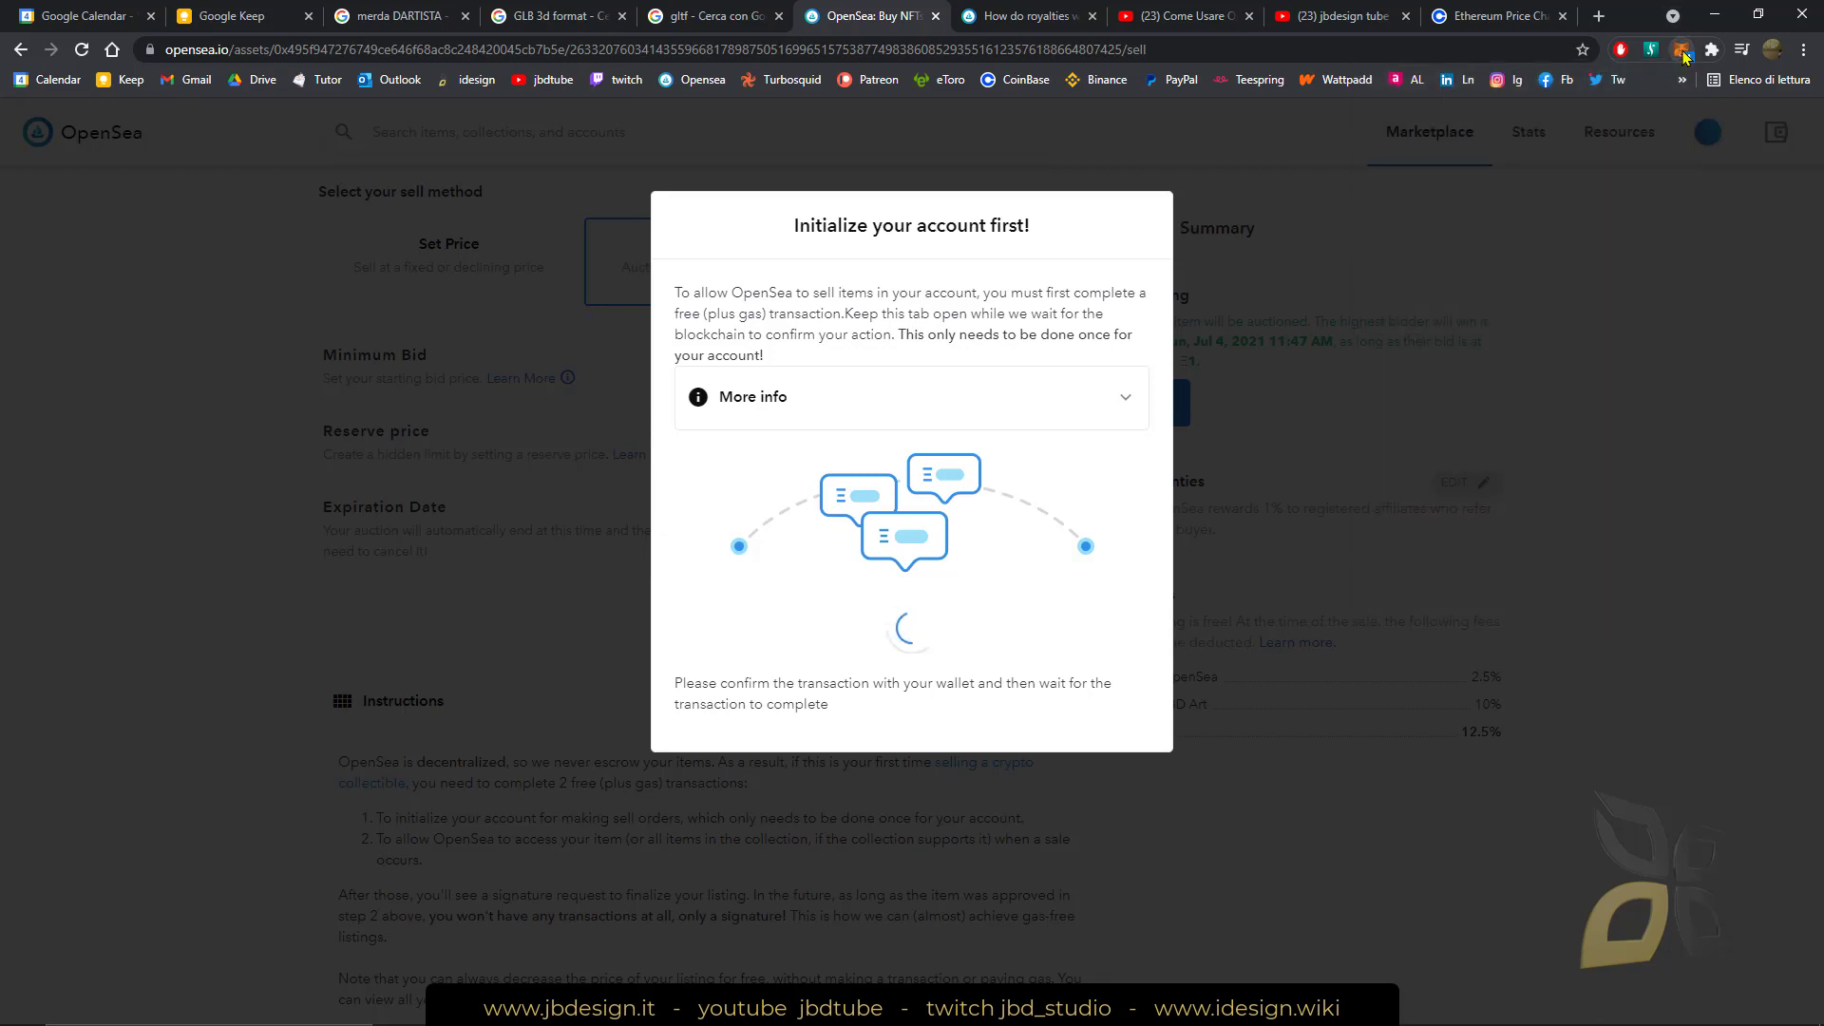
click(1681, 51)
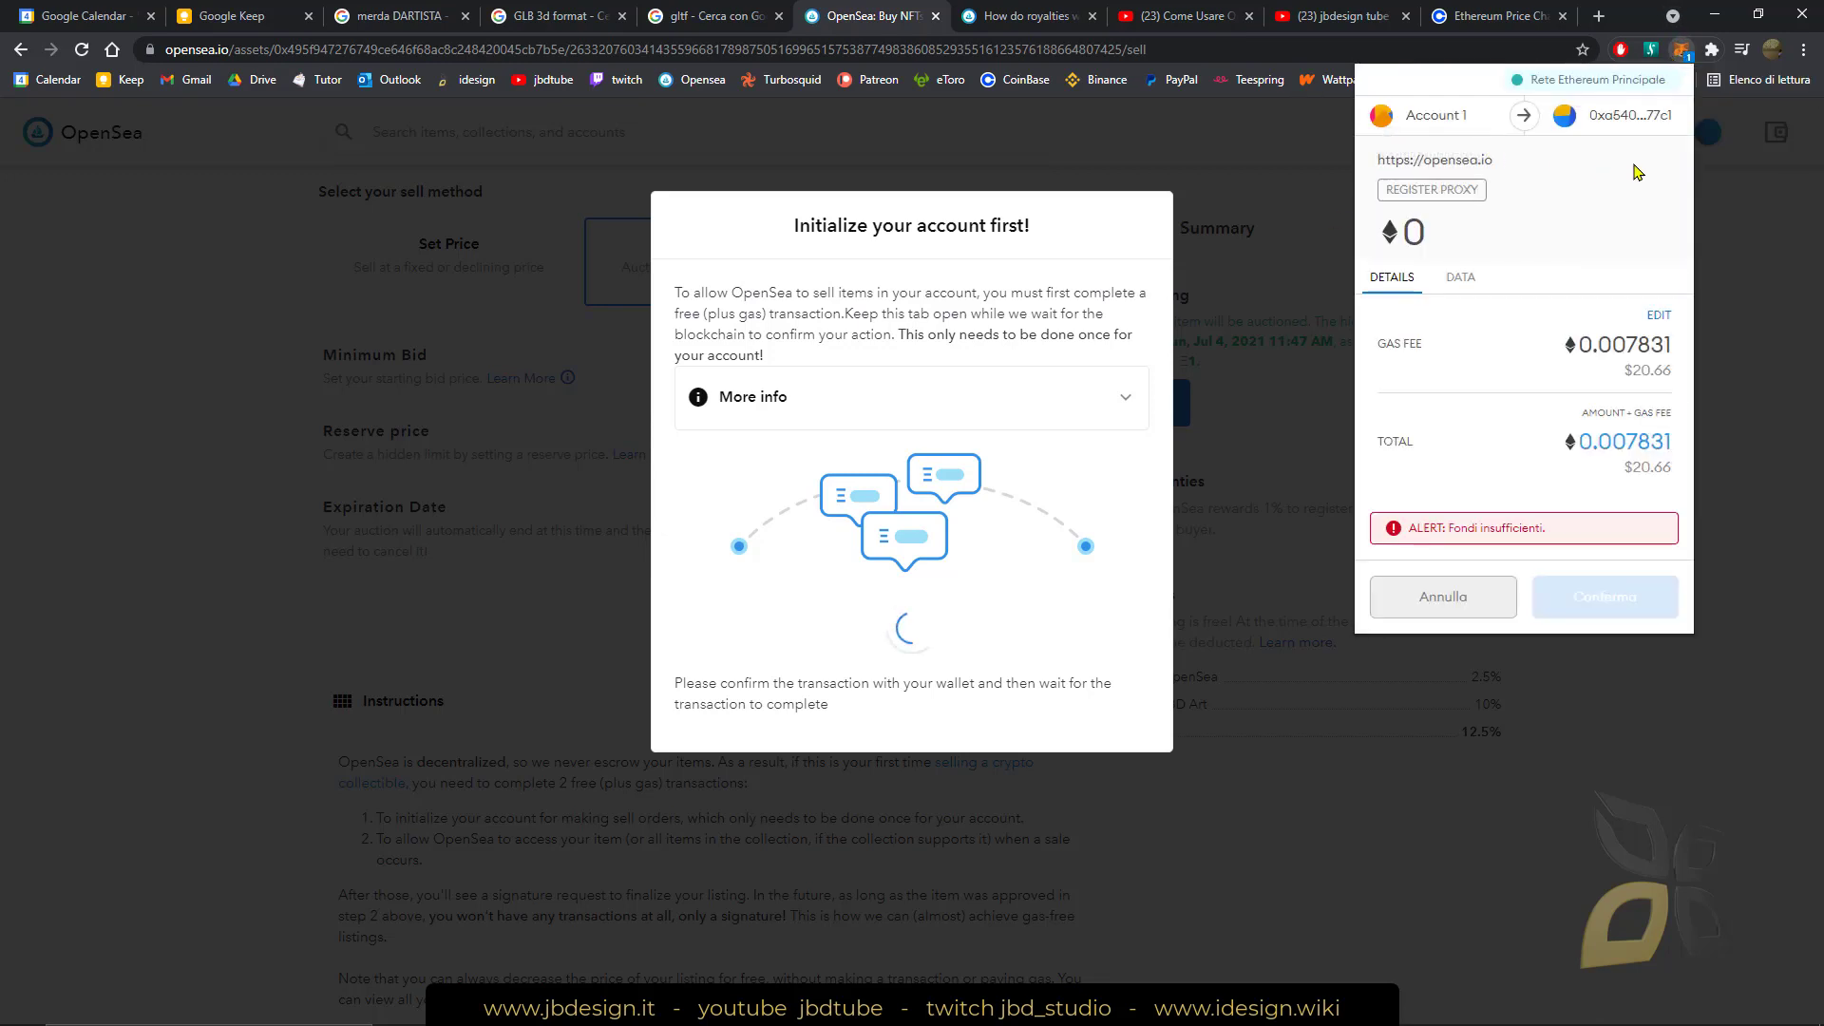
click(1711, 51)
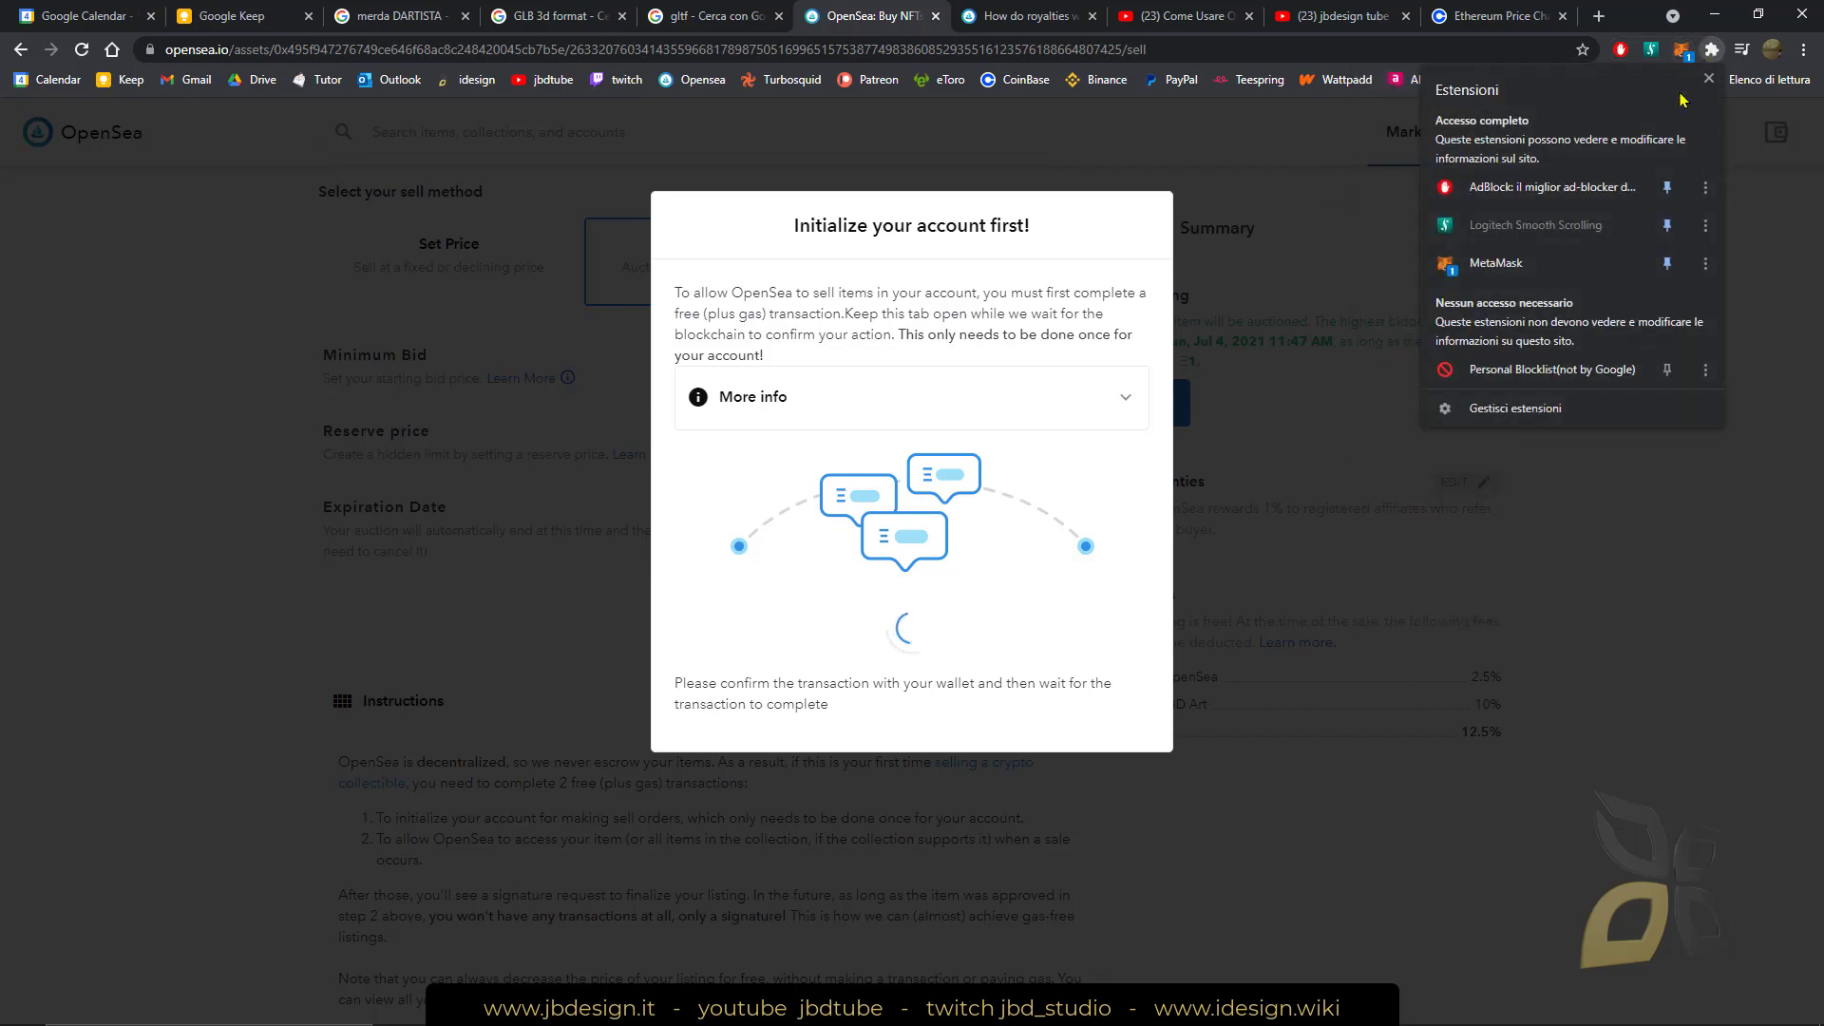
click(1501, 263)
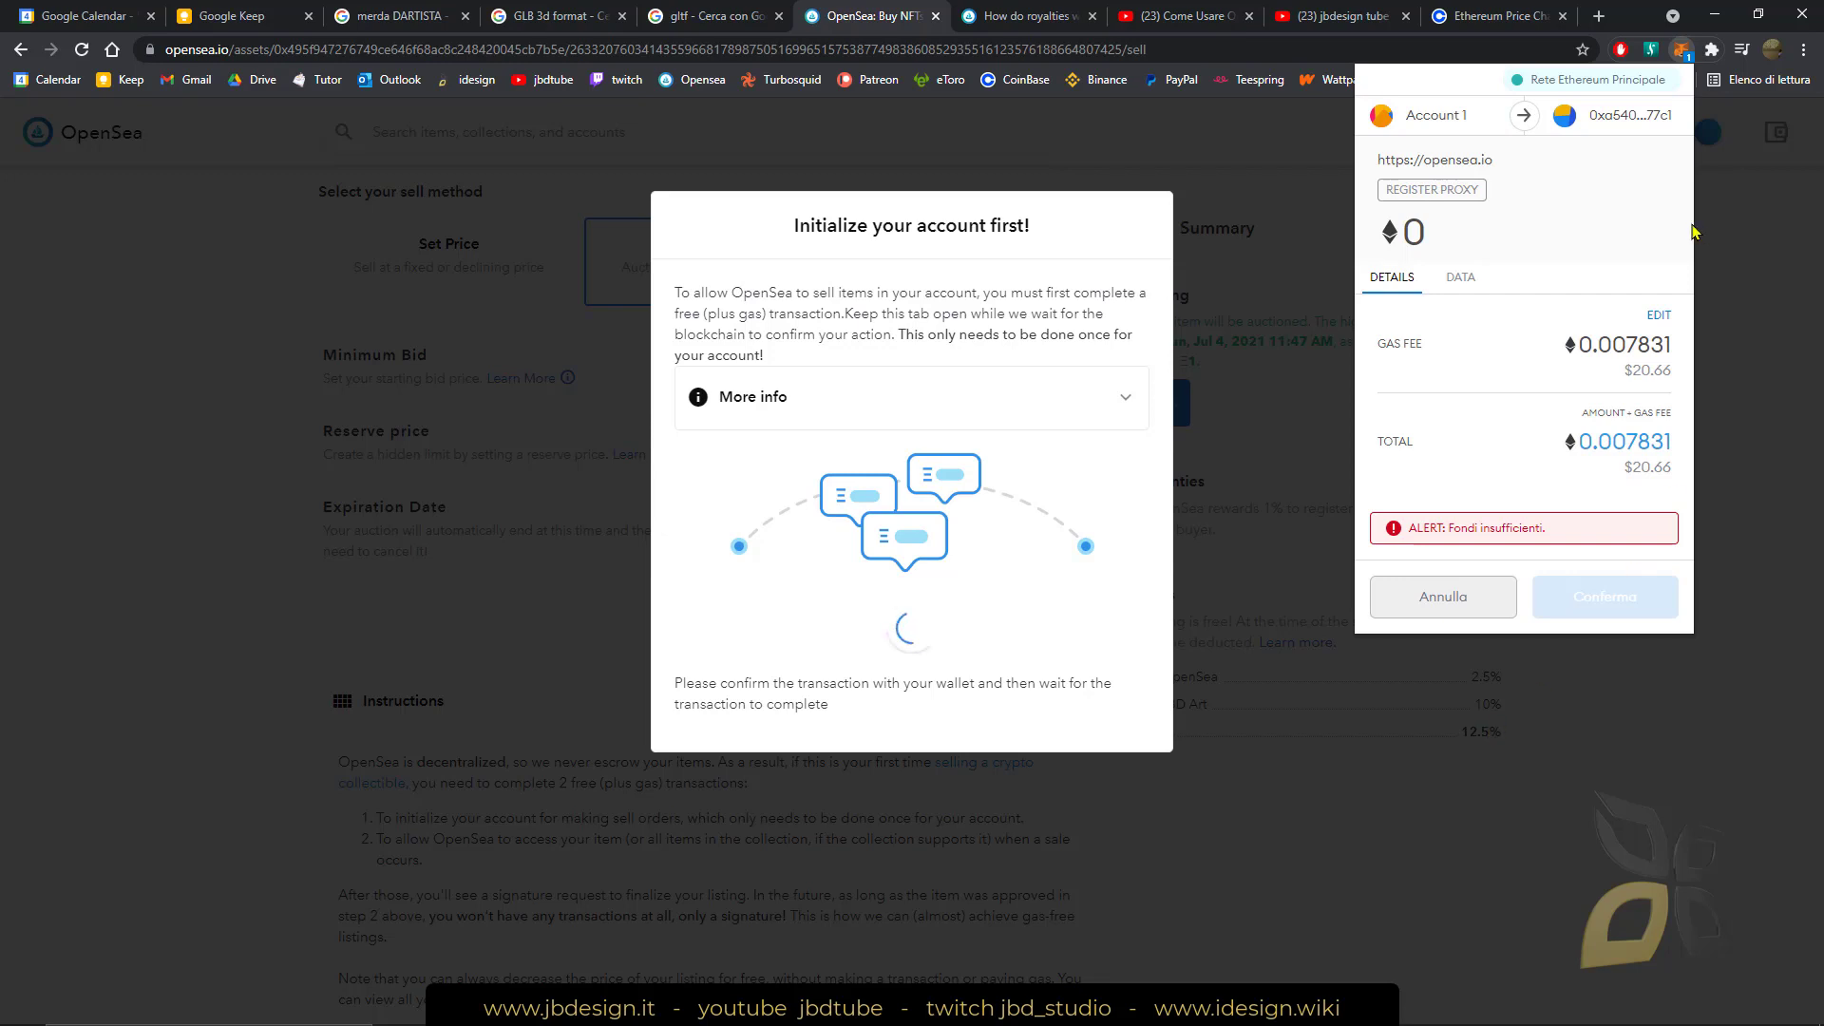
Step: View Coinbase's Ethereum page, return to OpenSea and recheck the pending MetaMask transaction, closing the wallet window when done
click(1468, 24)
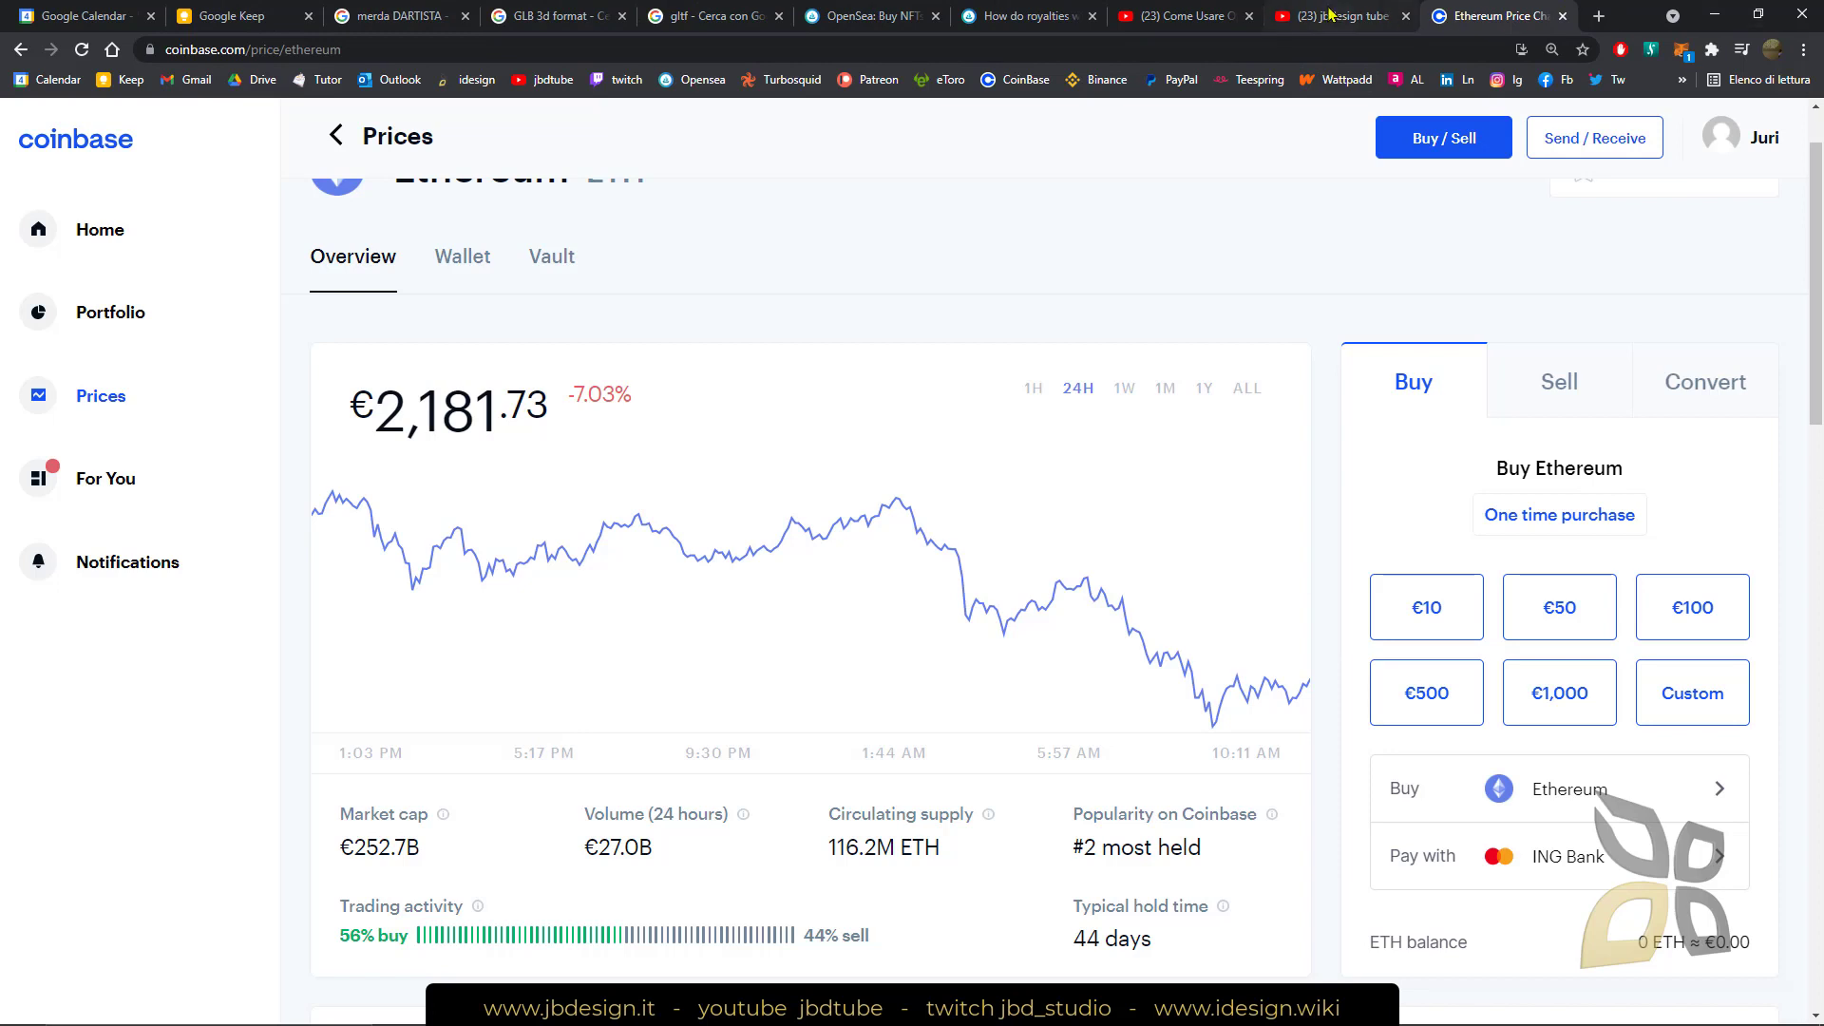
click(997, 15)
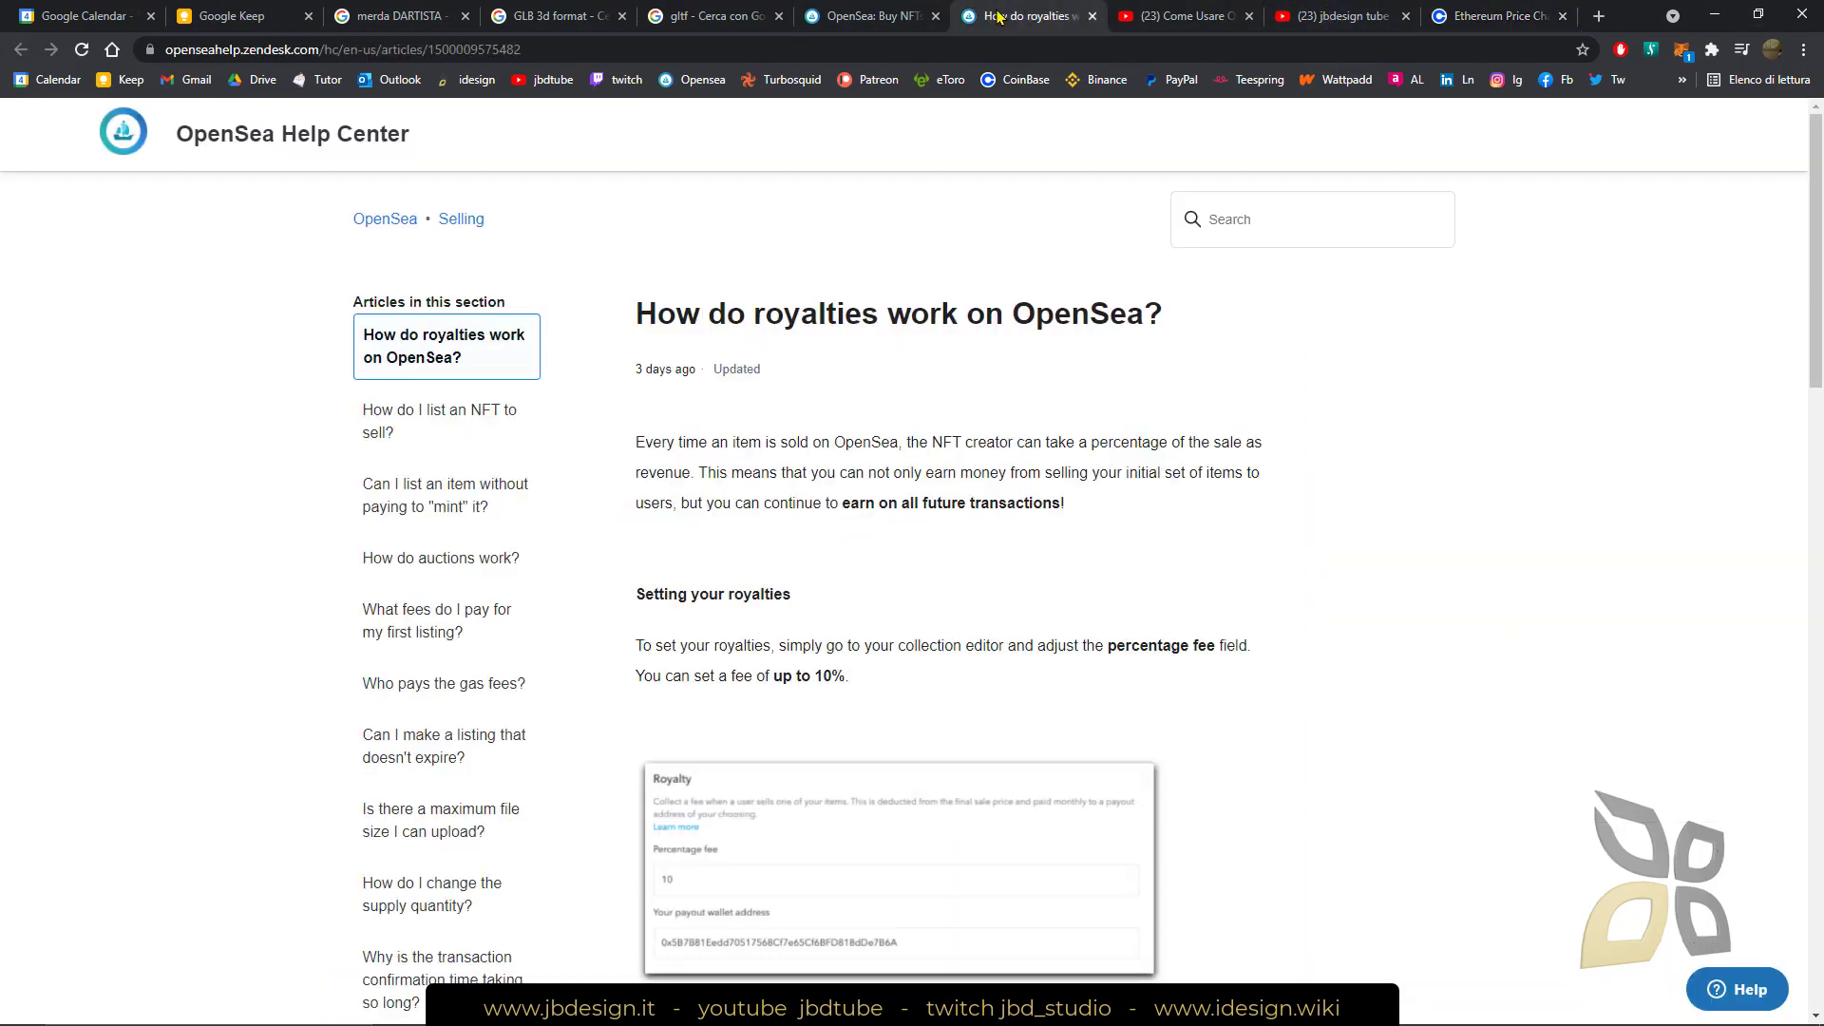
click(926, 15)
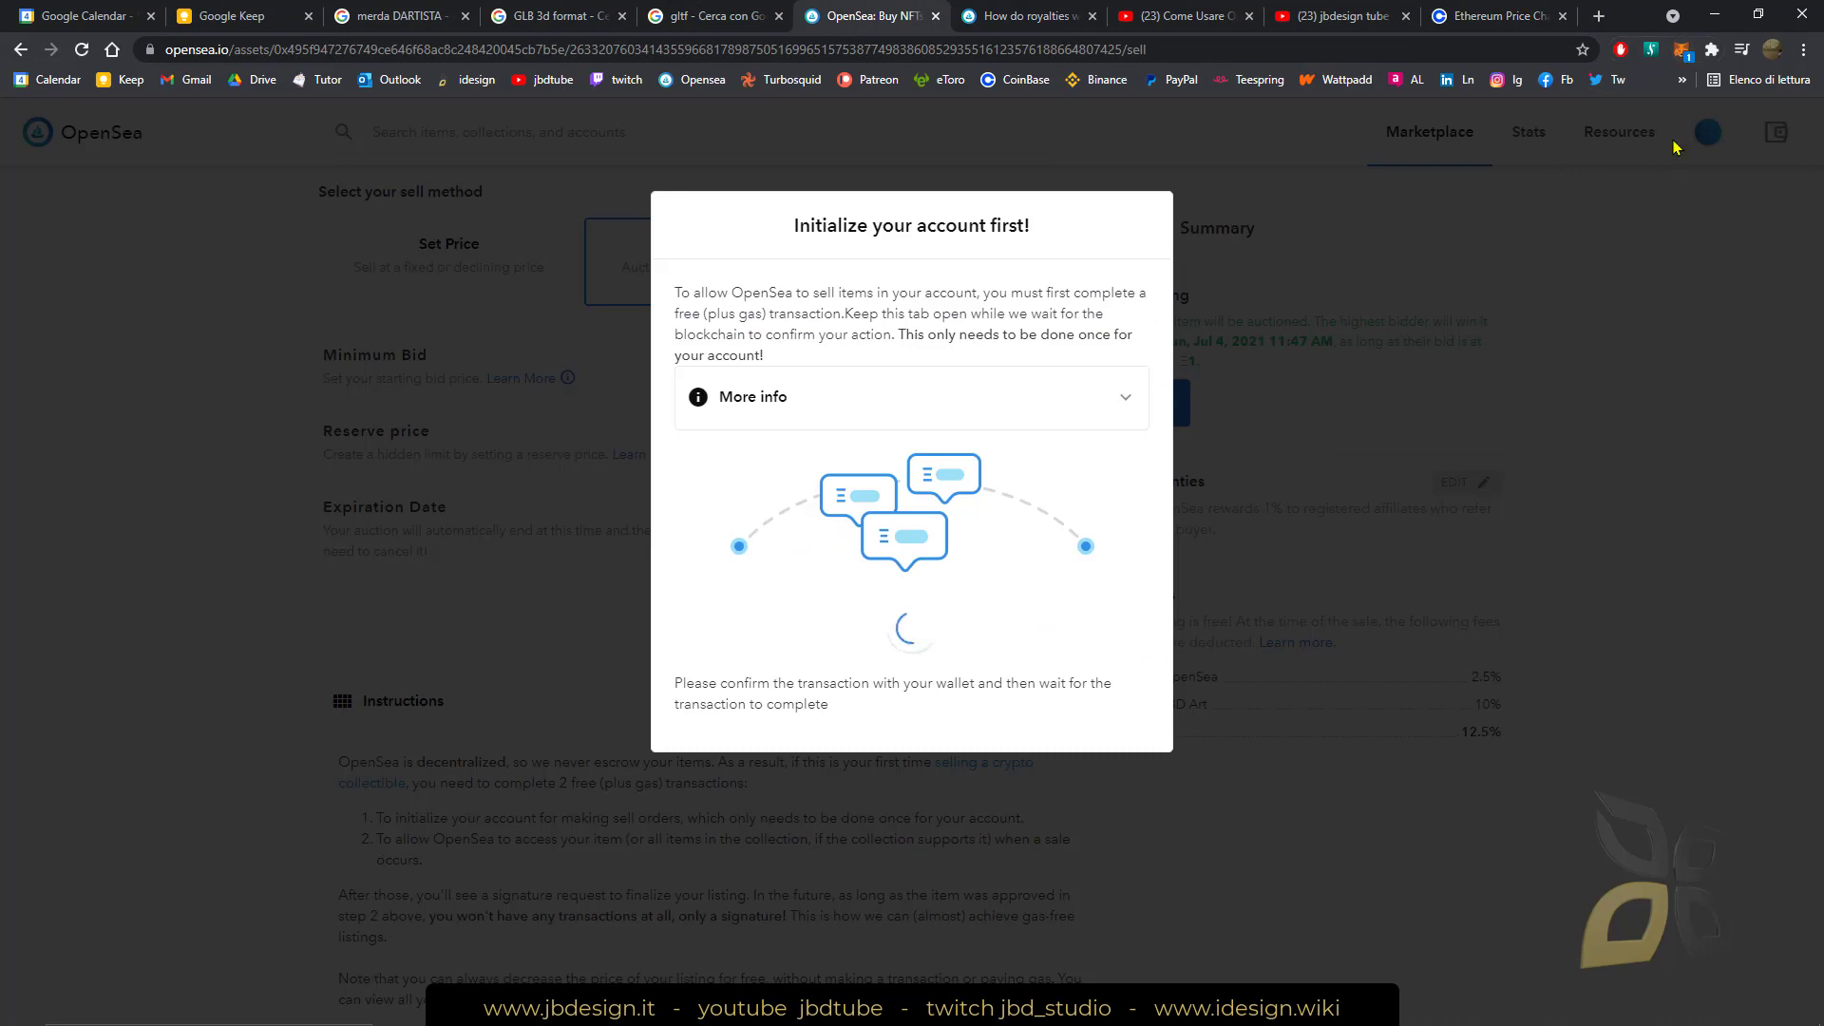
click(1678, 52)
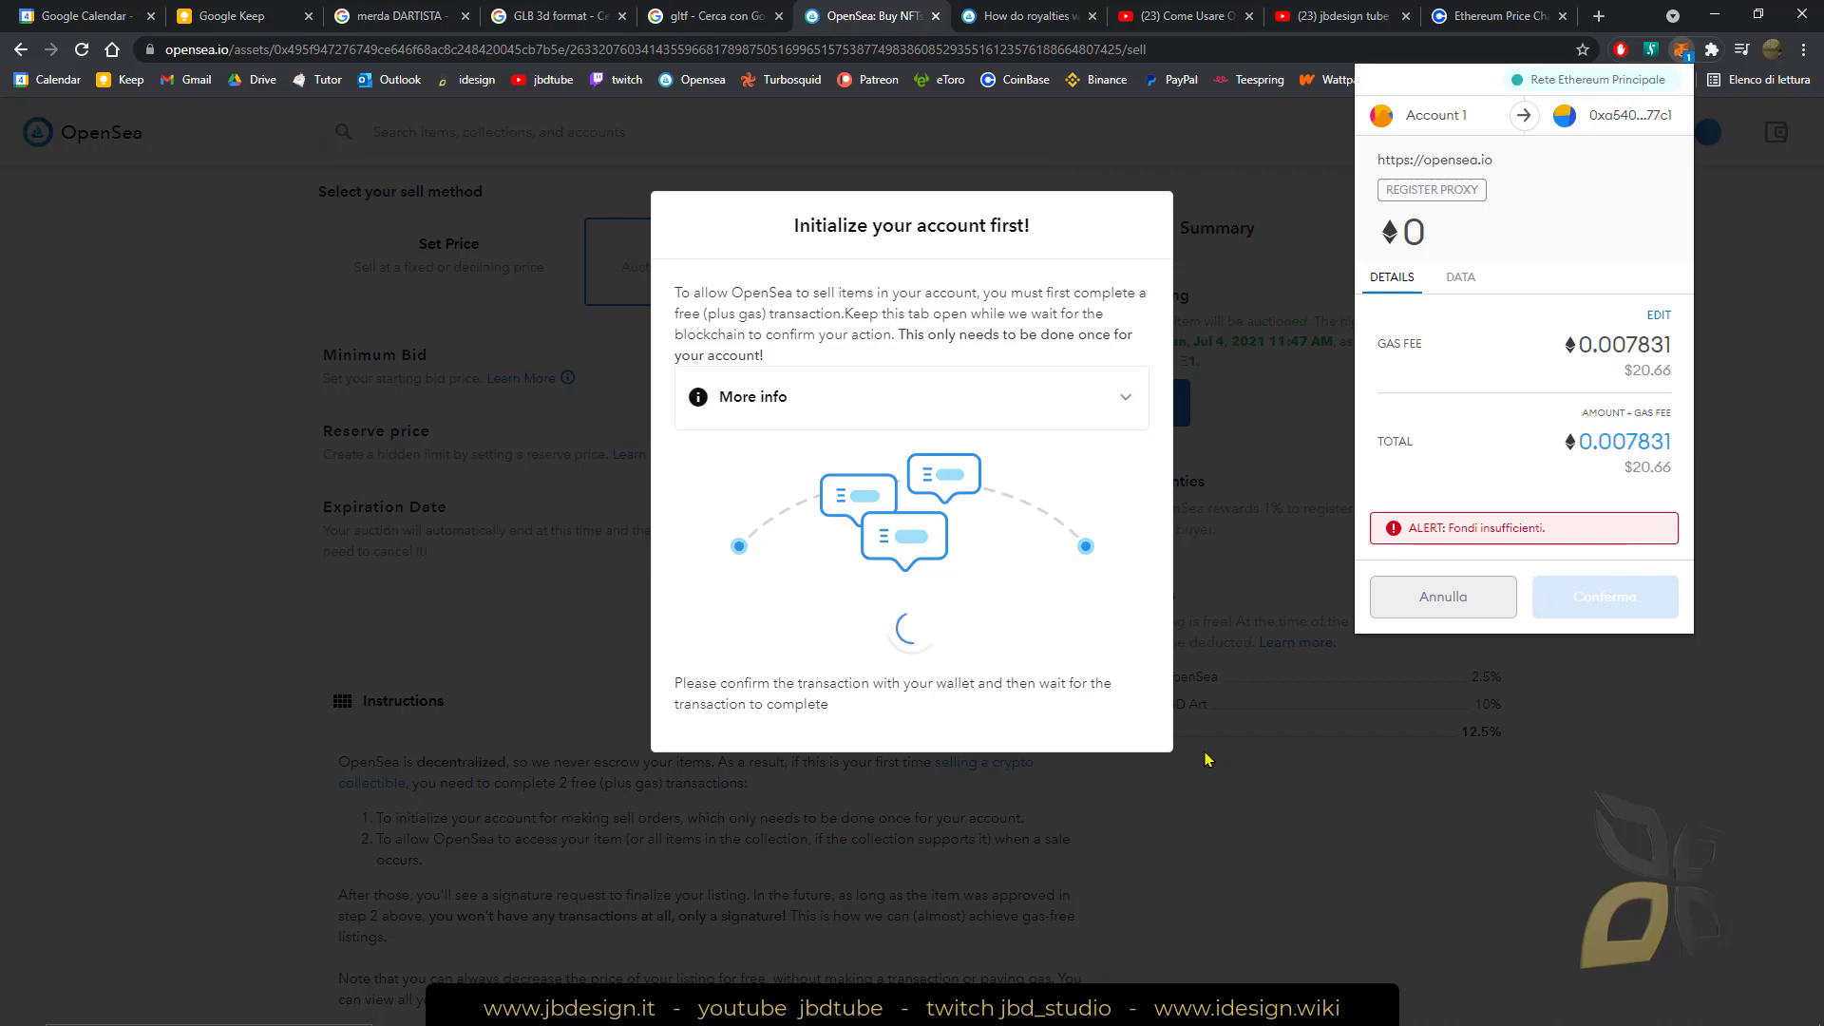
click(1341, 757)
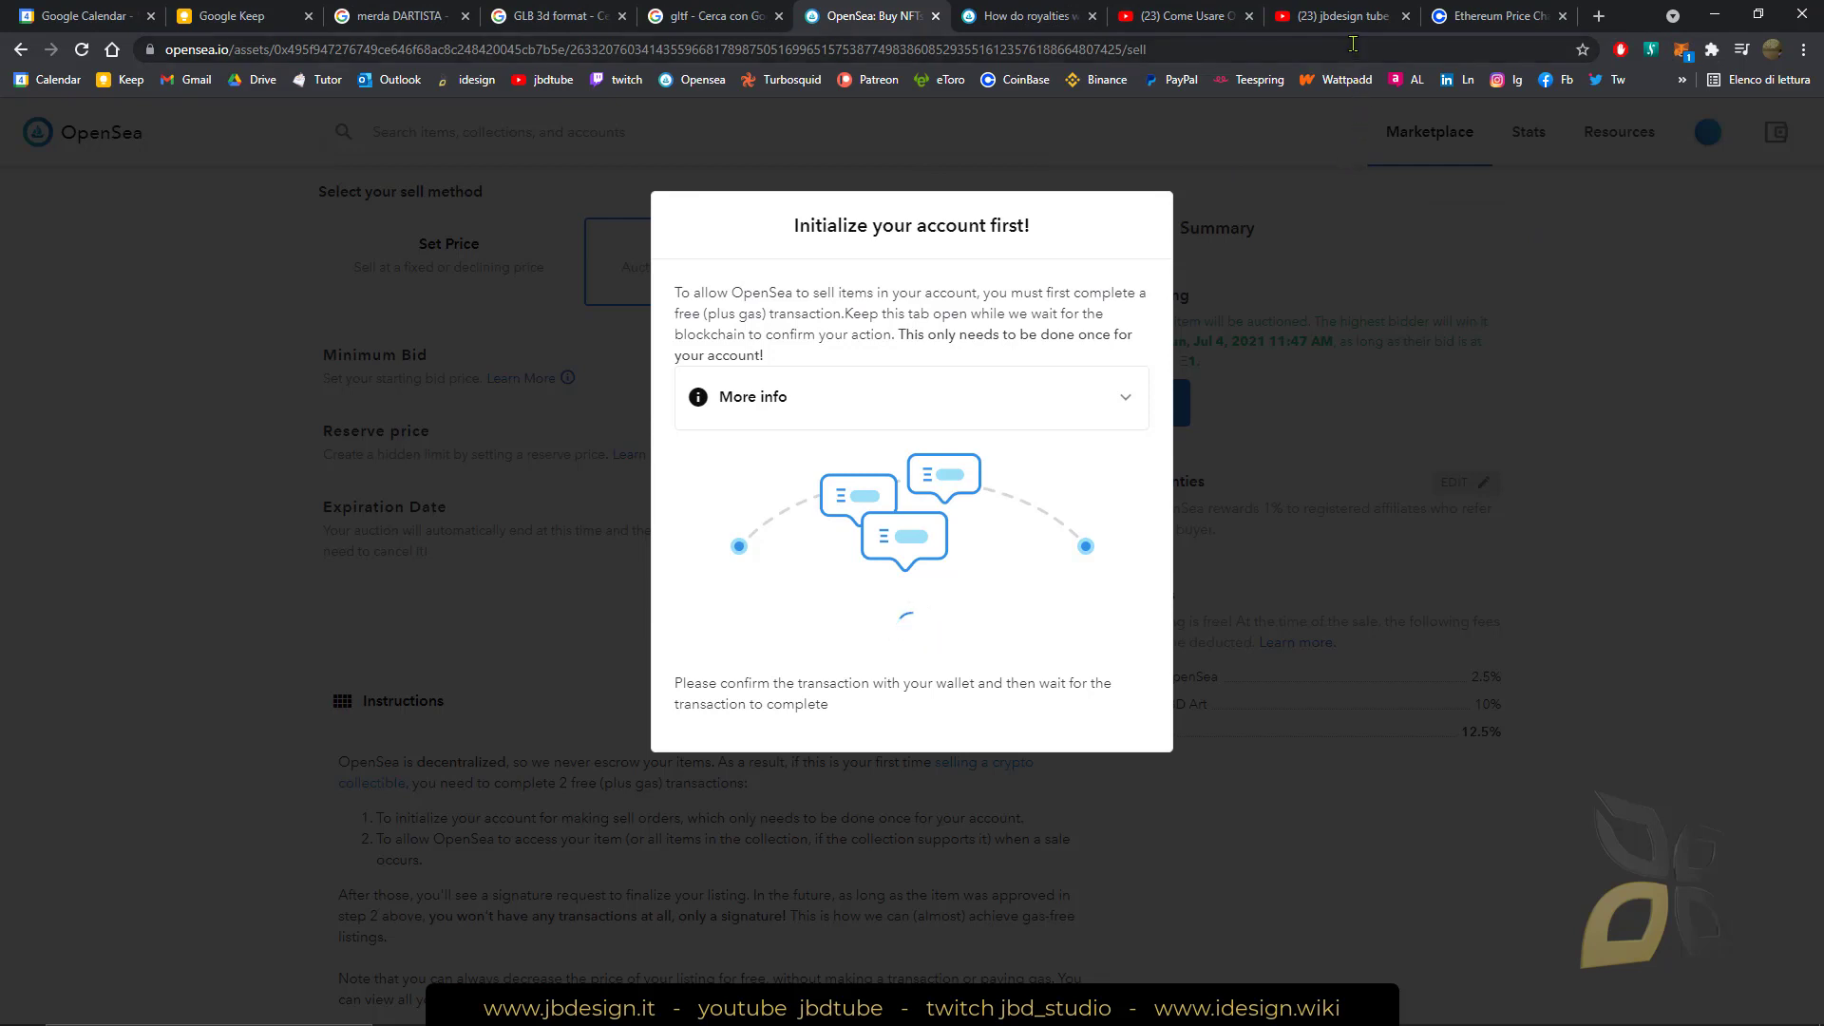
Step: Switch to YouTube and browse the jbdesign tube channel's store, community posts and uploaded videos
click(1330, 17)
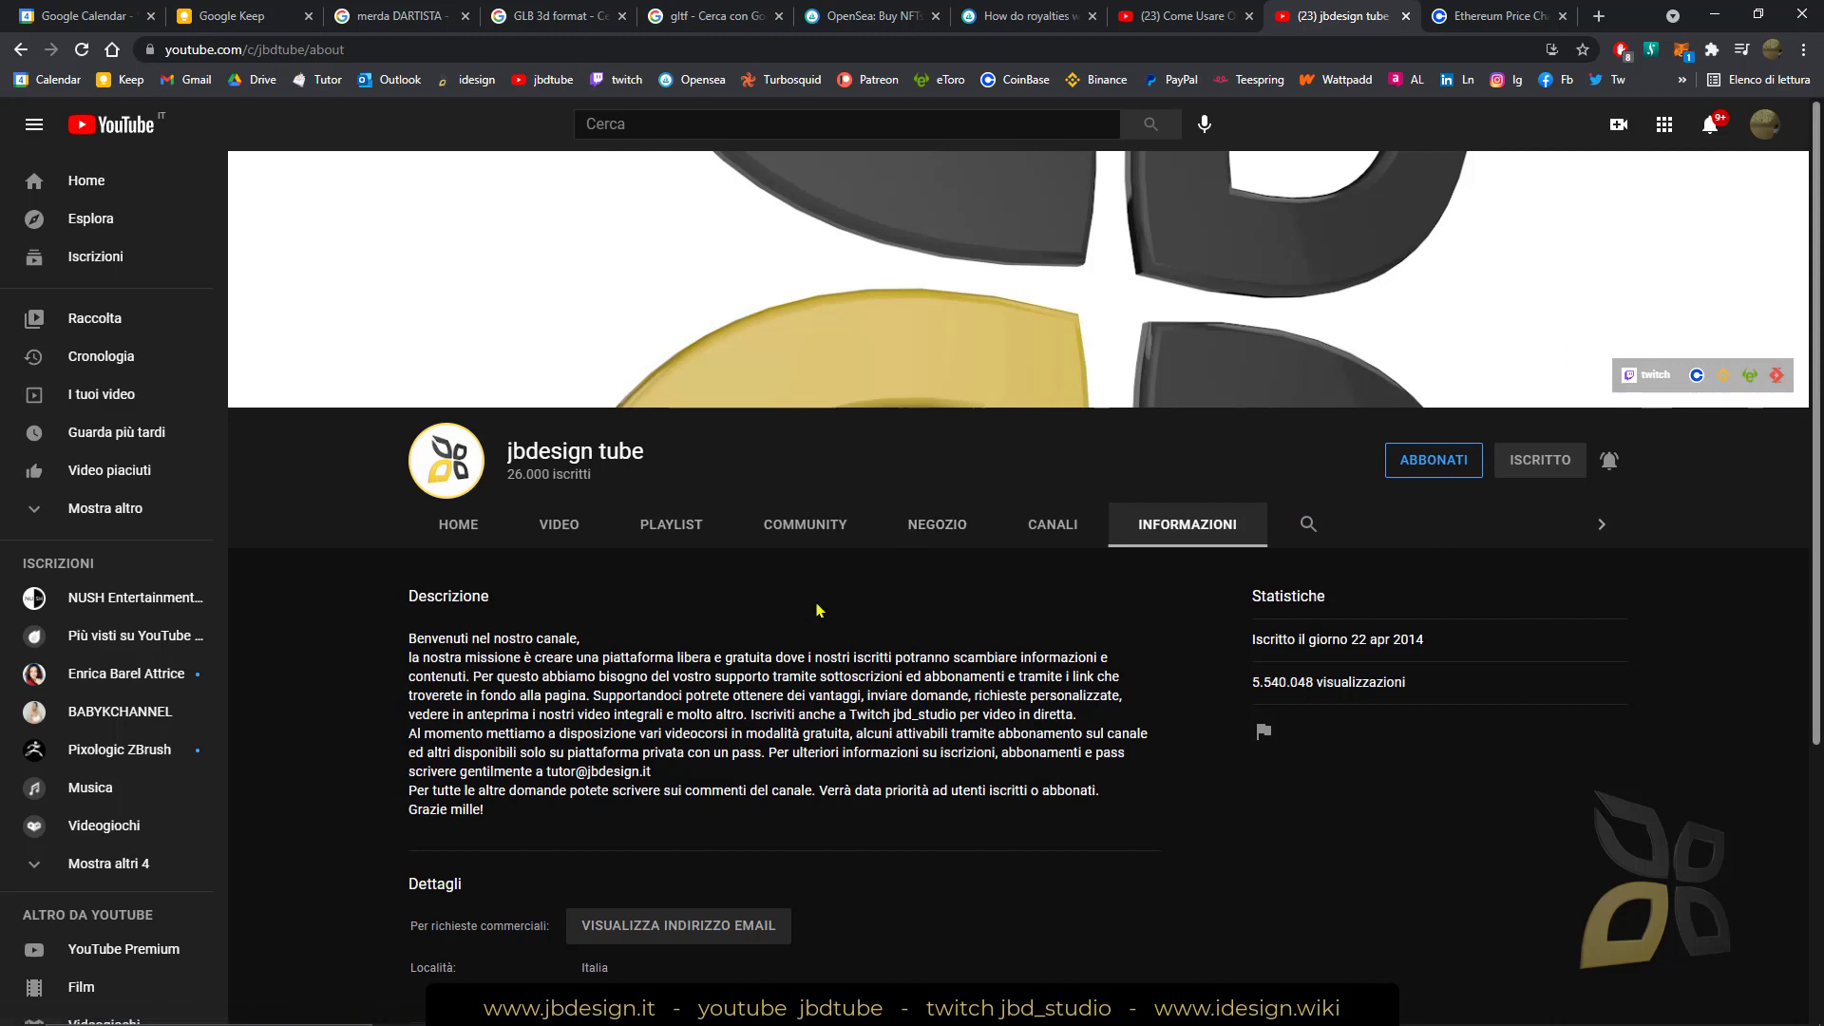
click(920, 544)
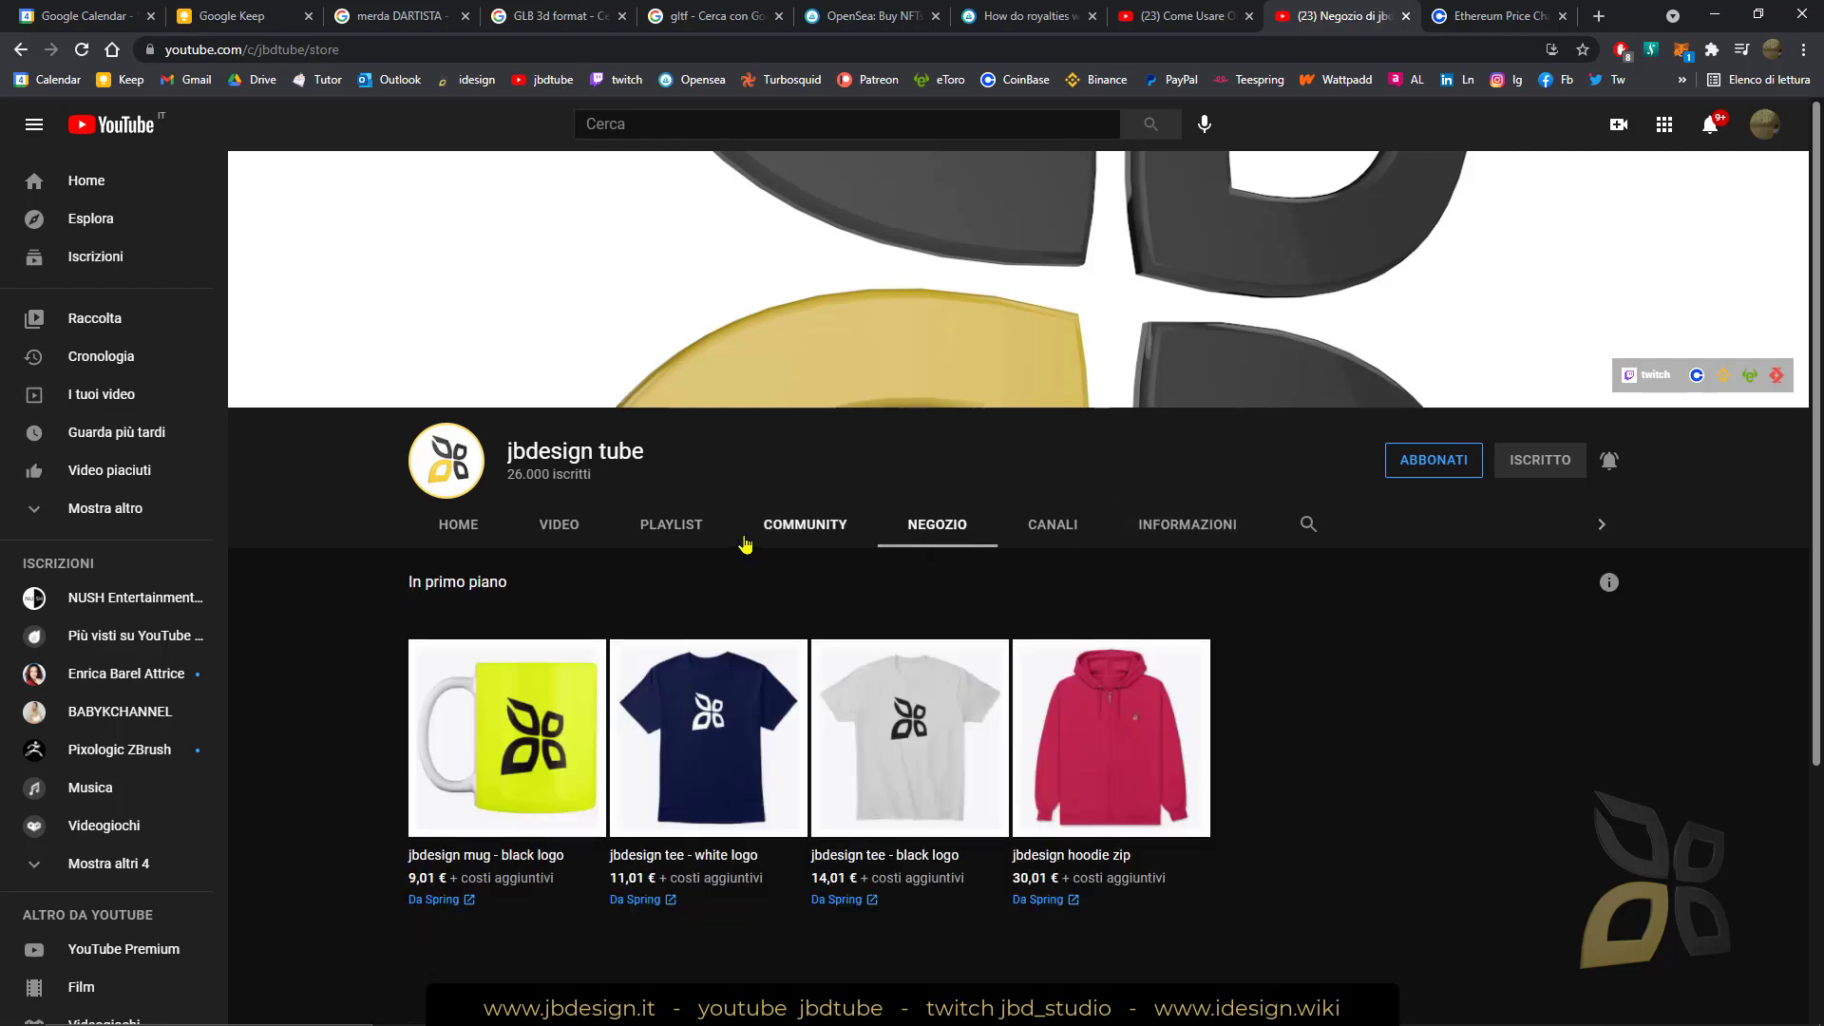
click(791, 539)
click(675, 528)
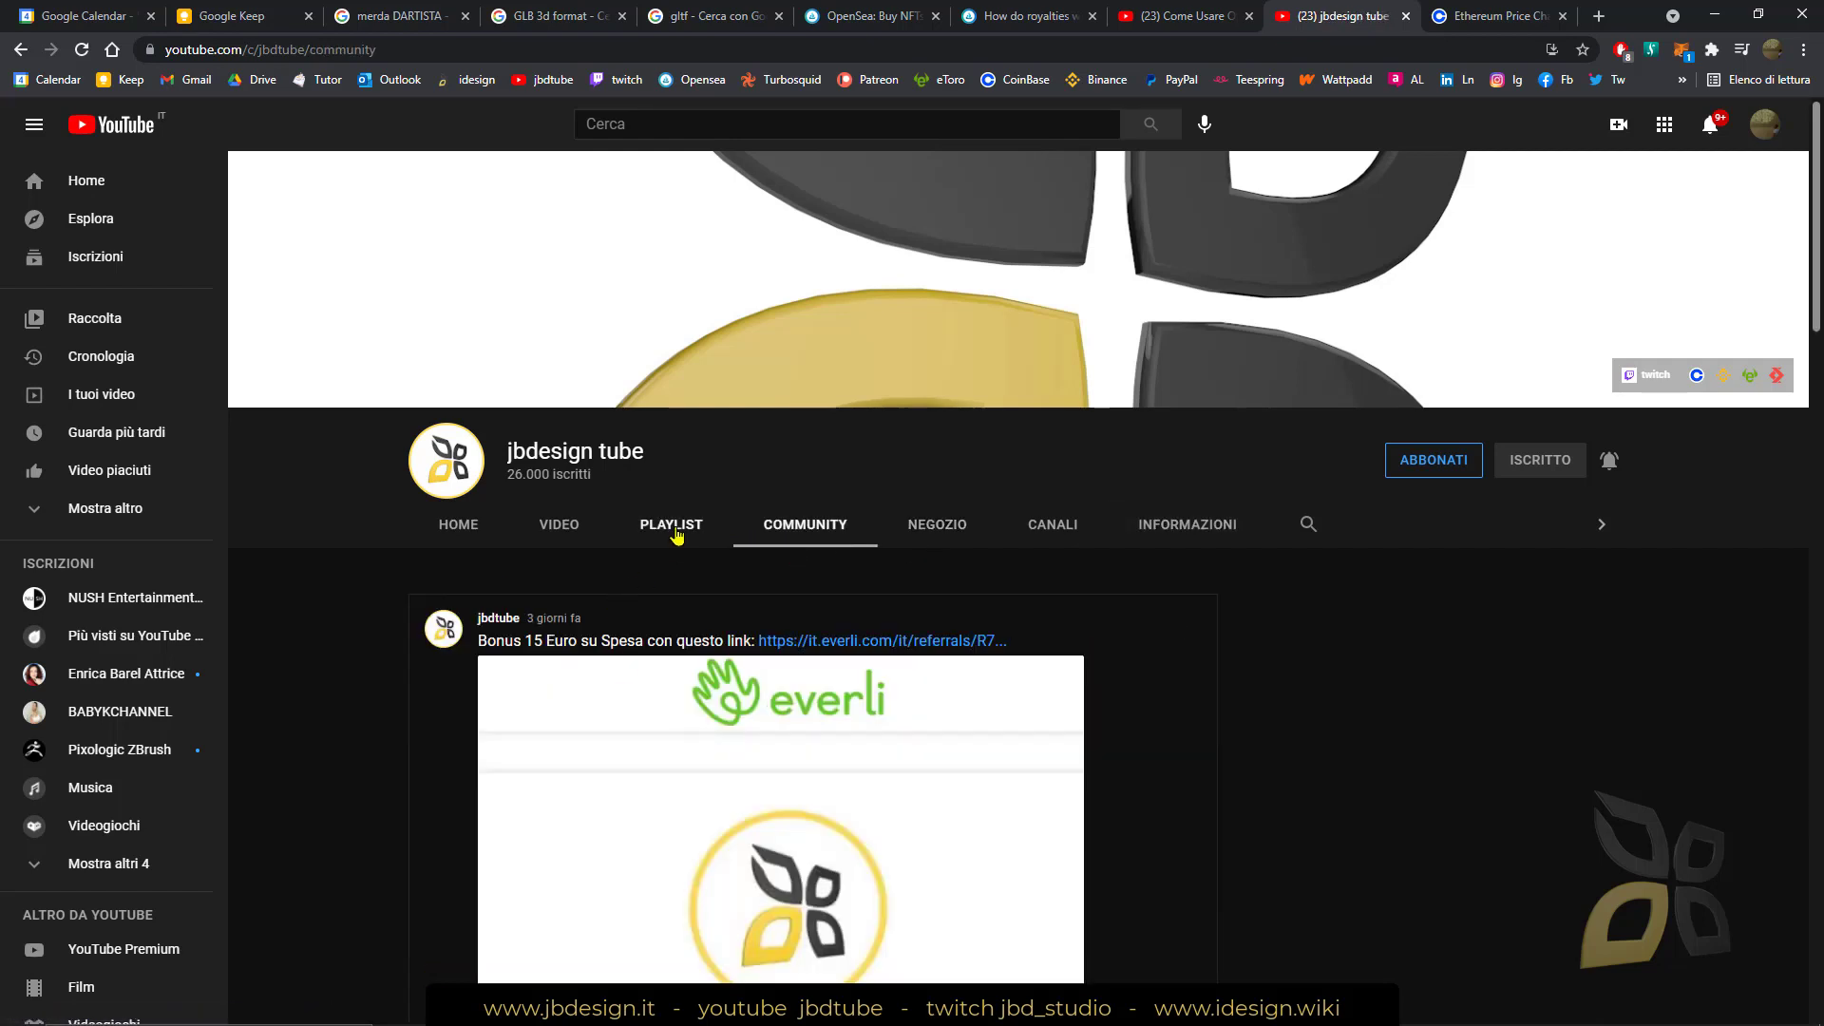
click(558, 544)
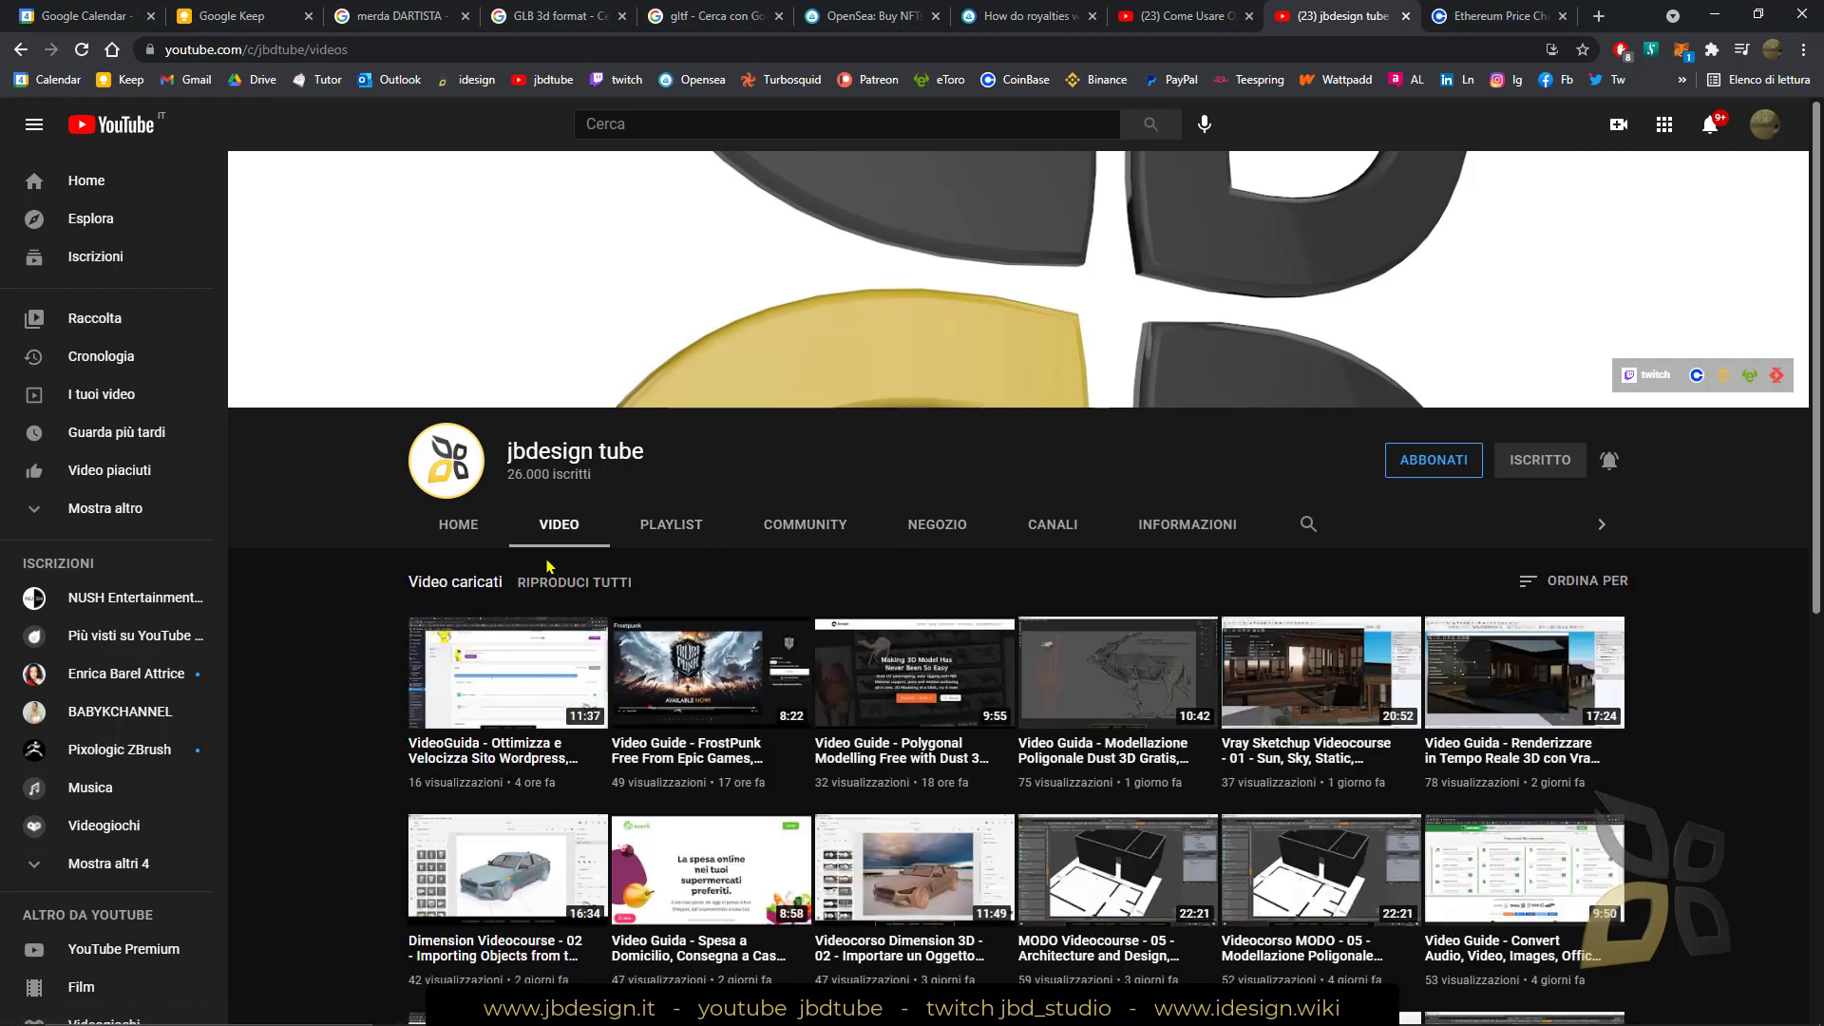